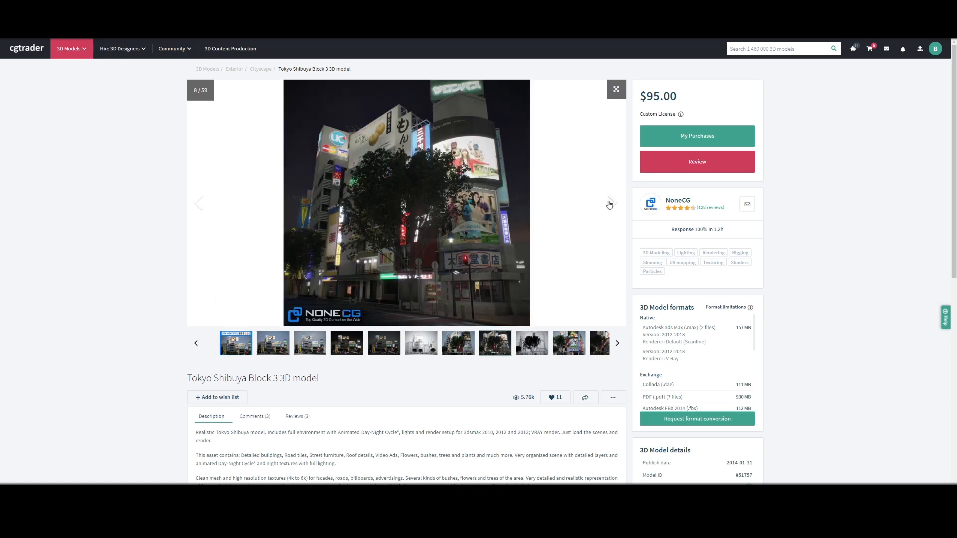
Step: Browse the preview images of the Tokyo Shibuya Block 3 model and the seller NoneCG's other 3D models
{"action": "left_click", "coordinate": [609, 205]}
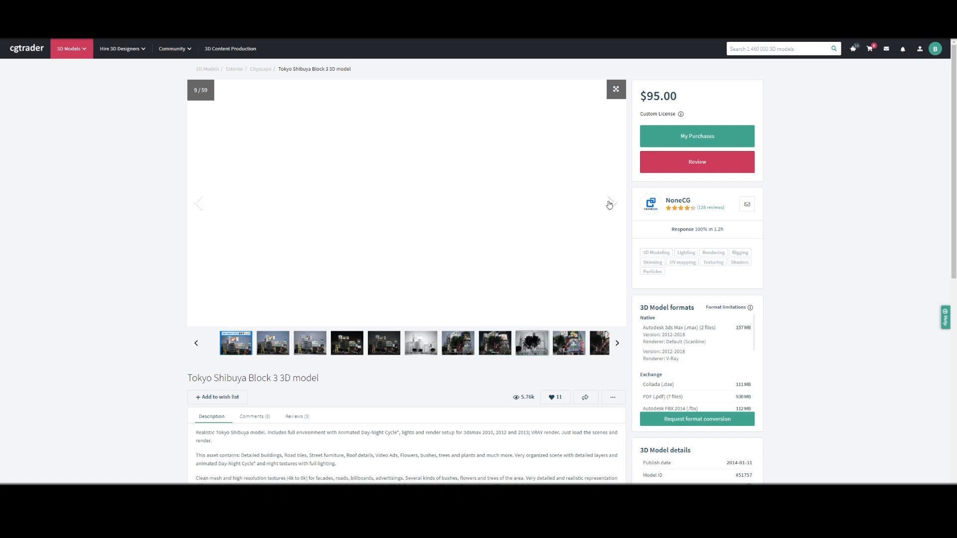
{"action": "left_click", "coordinate": [609, 204]}
{"action": "left_click", "coordinate": [609, 205]}
{"action": "double_click", "coordinate": [609, 204]}
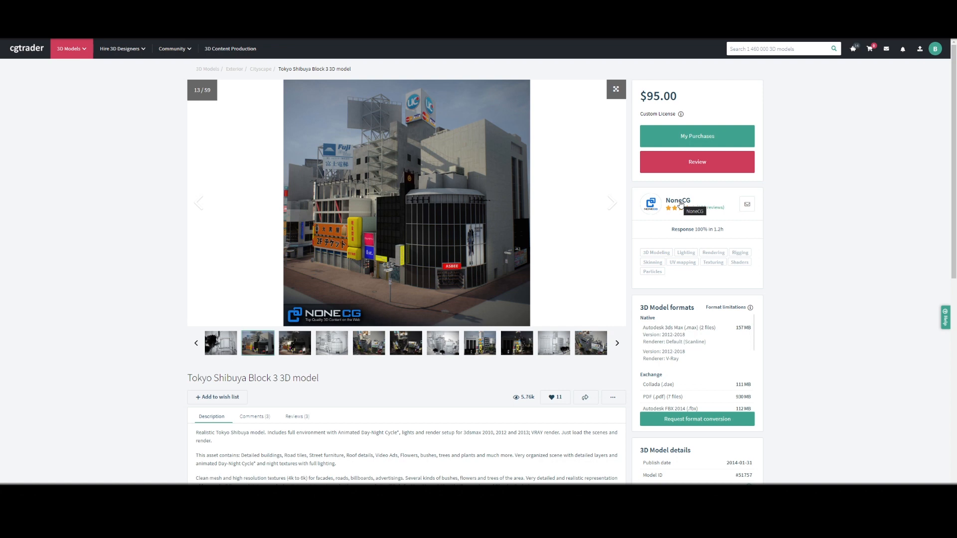
{"action": "left_click", "coordinate": [680, 202]}
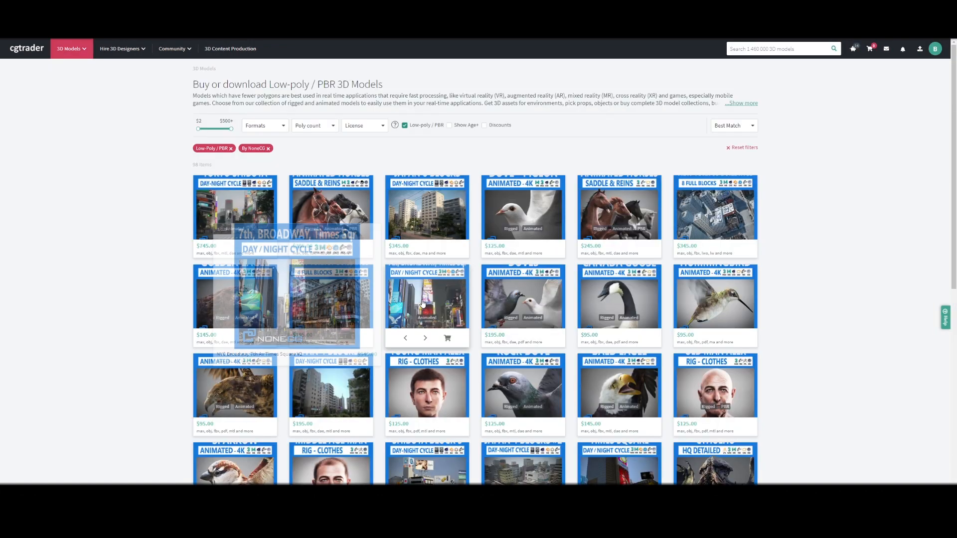
{"action": "left_click", "coordinate": [299, 264]}
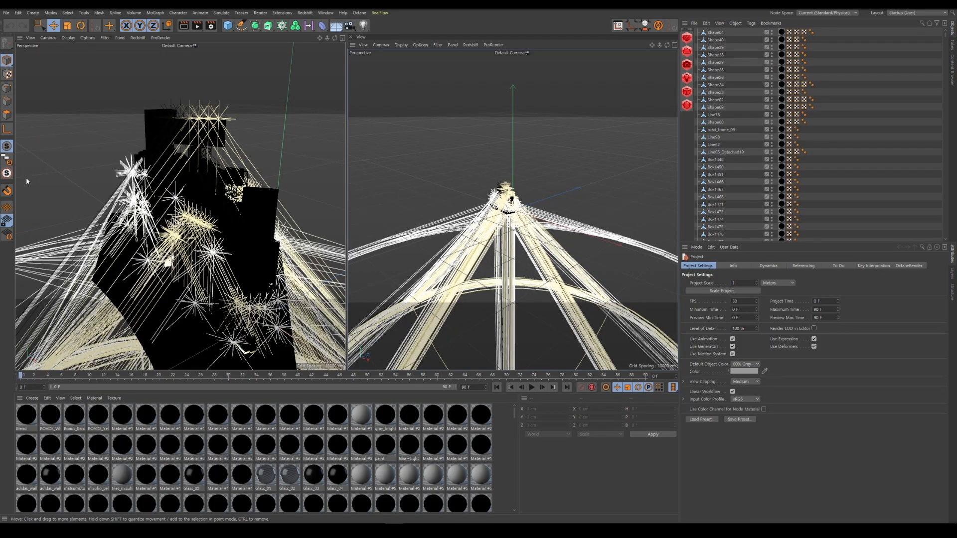
Step: Switch to Cinema 4D, select every Light object in the imported city block and delete them all
{"action": "left_click_drag", "start_coordinate": [164, 234], "coordinate": [180, 212], "text": "alt"}
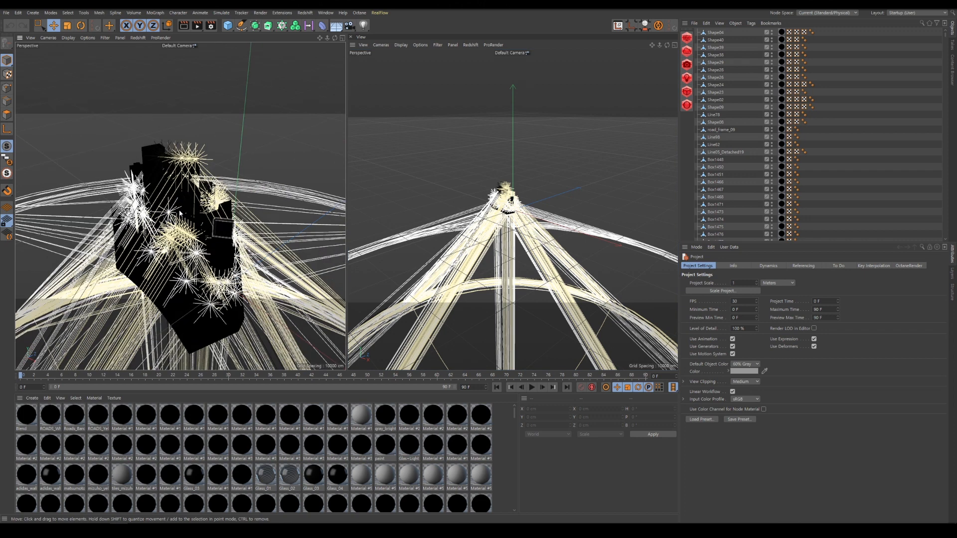
{"action": "left_click", "coordinate": [937, 23]}
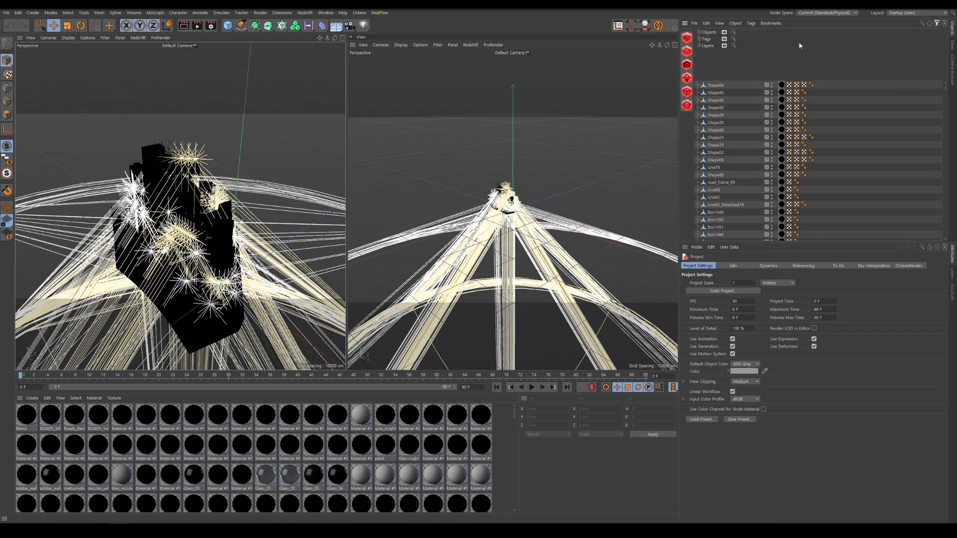
{"action": "left_click", "coordinate": [699, 33]}
{"action": "double_click", "coordinate": [721, 40]}
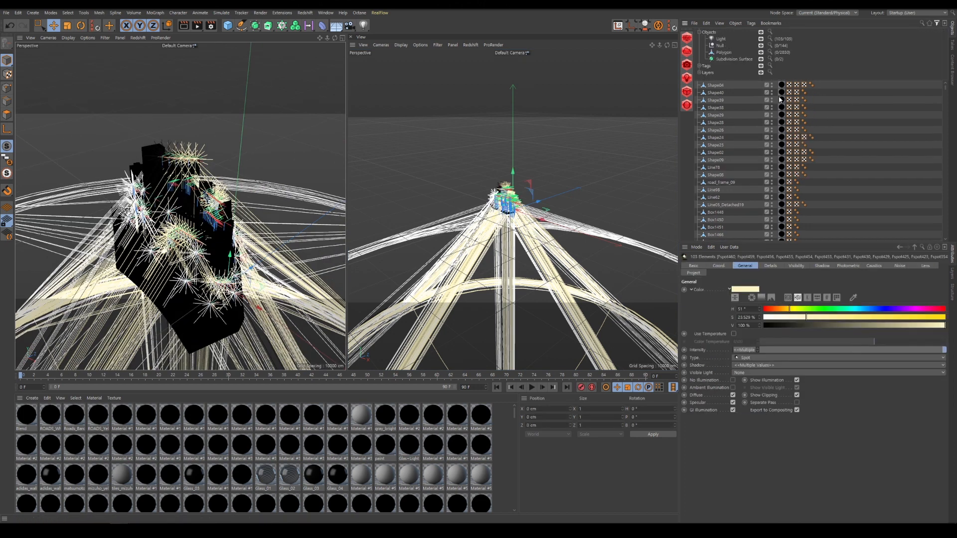
{"action": "scroll", "coordinate": [805, 135], "scroll_direction": "down", "scroll_amount": 15}
{"action": "left_click", "coordinate": [716, 154]}
{"action": "key", "text": "ctrl+z"}
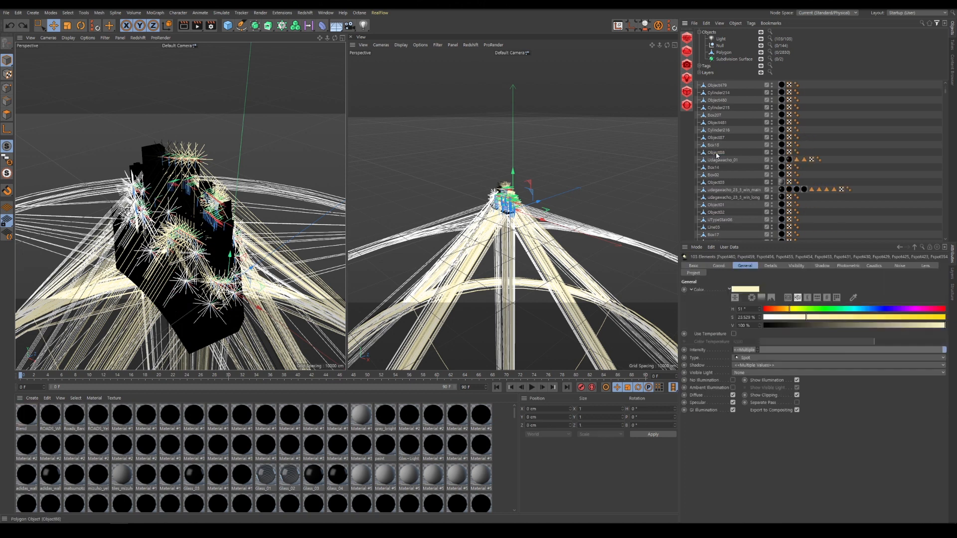
{"action": "key", "text": "Delete"}
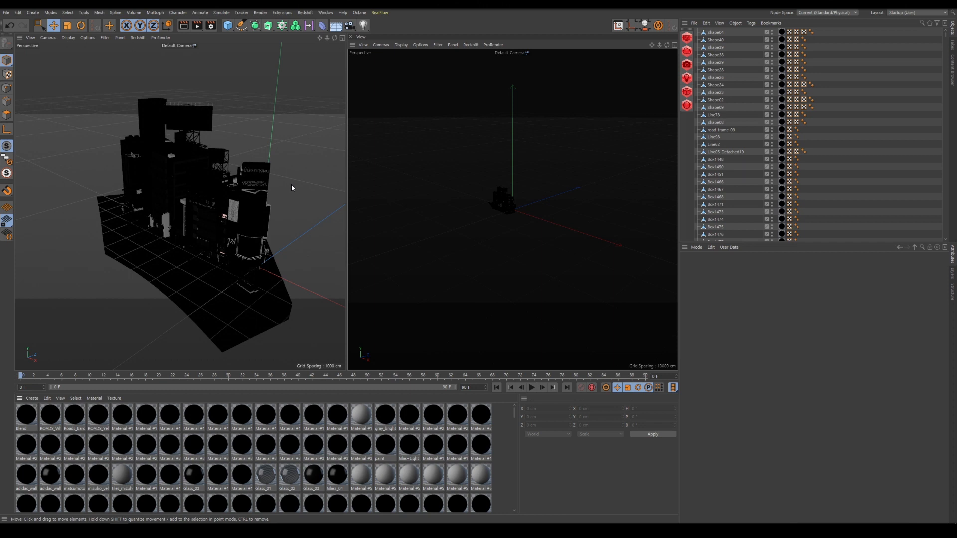
Step: Find the Project Asset Inspector by searching the commands for "asset insp" and open it
{"action": "key", "text": "shift+c"}
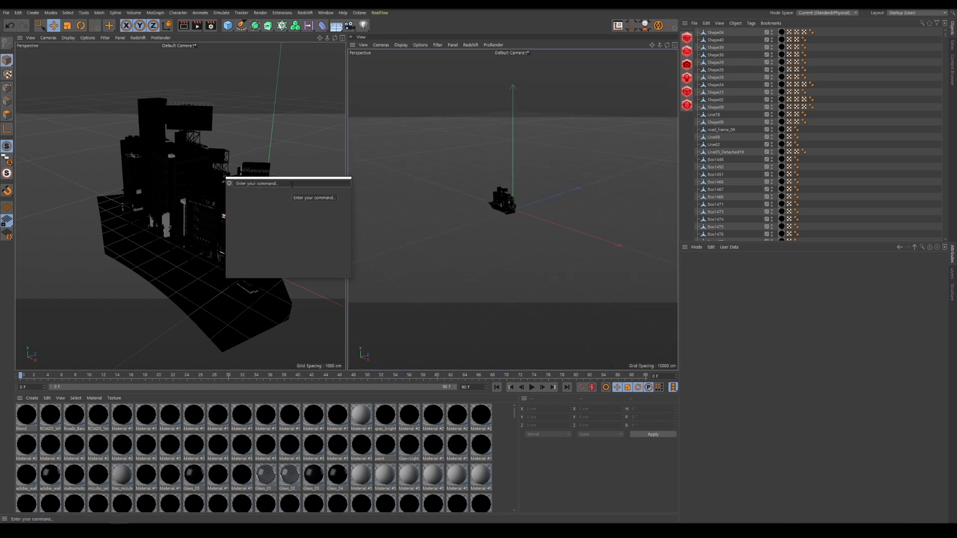
{"action": "type", "text": "asset"}
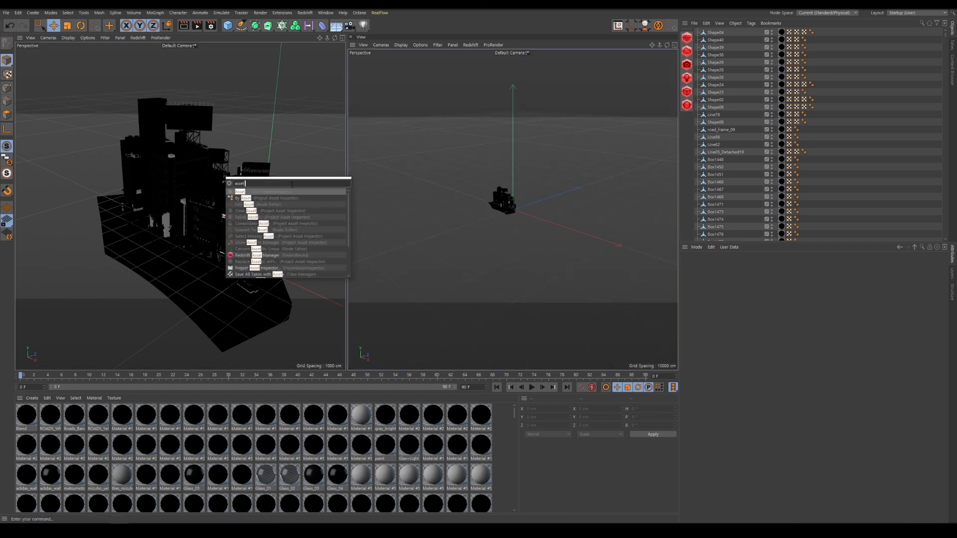
{"action": "type", "text": " in"}
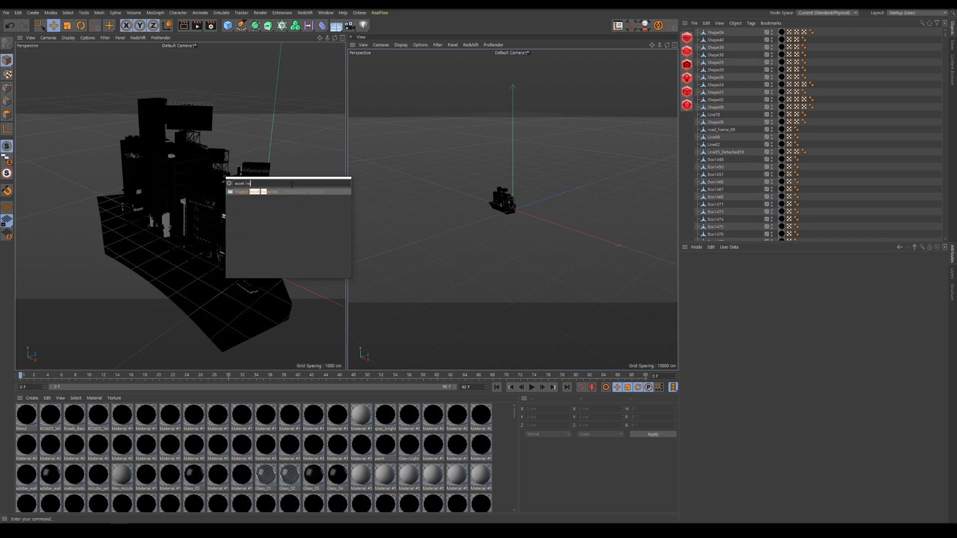
{"action": "type", "text": "sp"}
{"action": "left_click", "coordinate": [274, 192]}
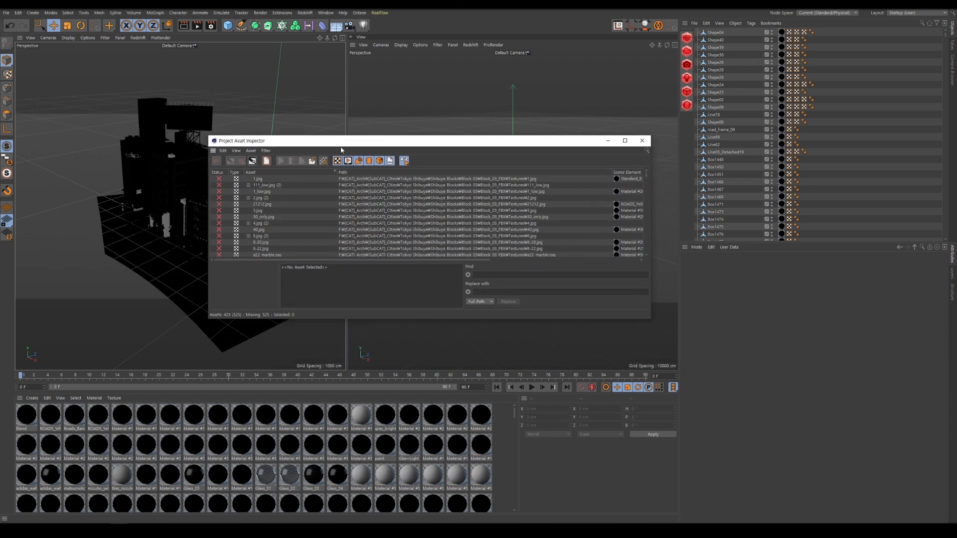
Step: Select all missing assets, relink them to the japan-Block_03_Textures folder and check the link status of the whole list
{"action": "left_click", "coordinate": [388, 192]}
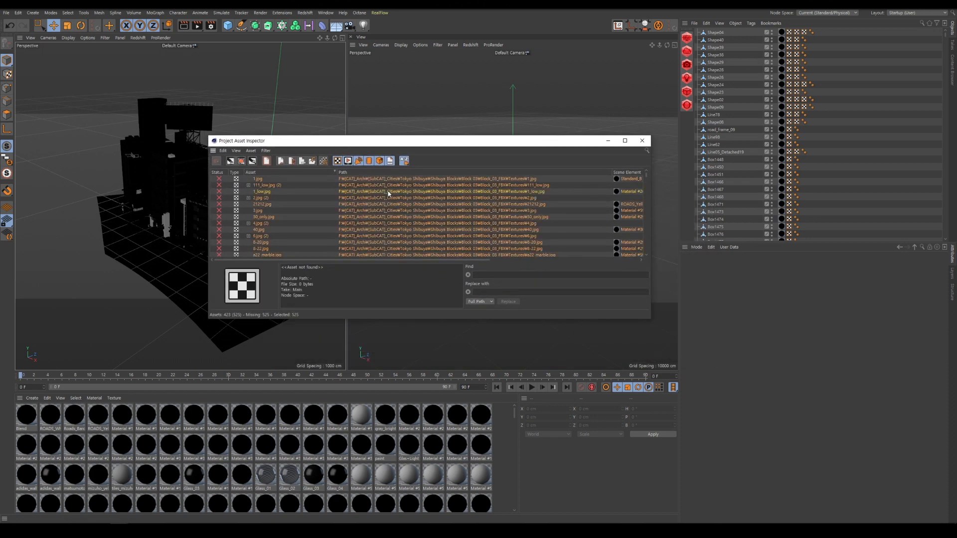
{"action": "right_click", "coordinate": [388, 190]}
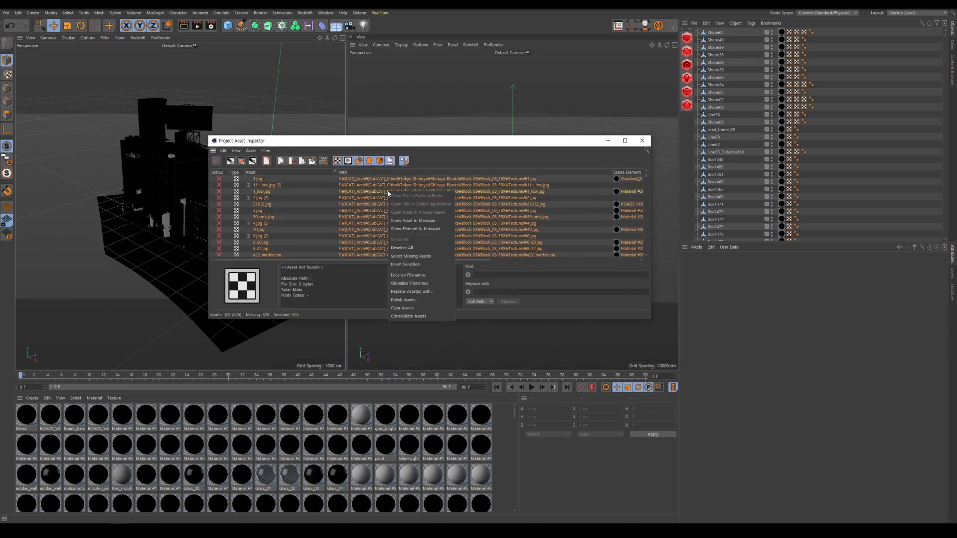
{"action": "left_click", "coordinate": [415, 301]}
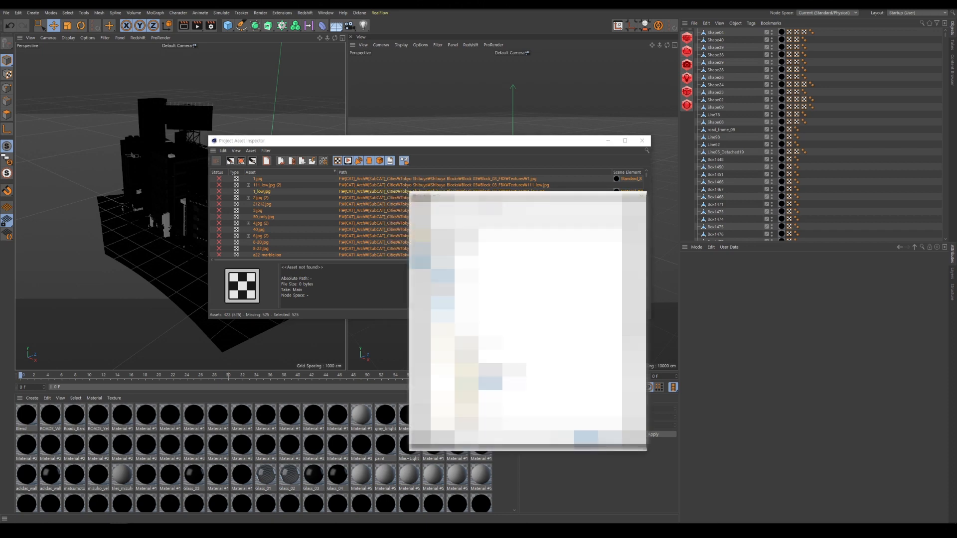
{"action": "scroll", "coordinate": [550, 275], "scroll_direction": "down", "scroll_amount": 1}
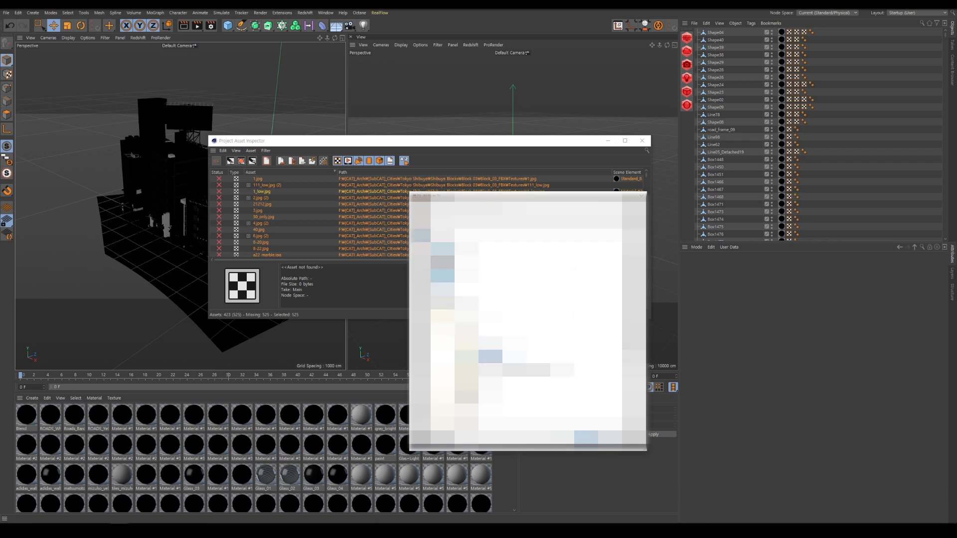
{"action": "left_click", "coordinate": [587, 438]}
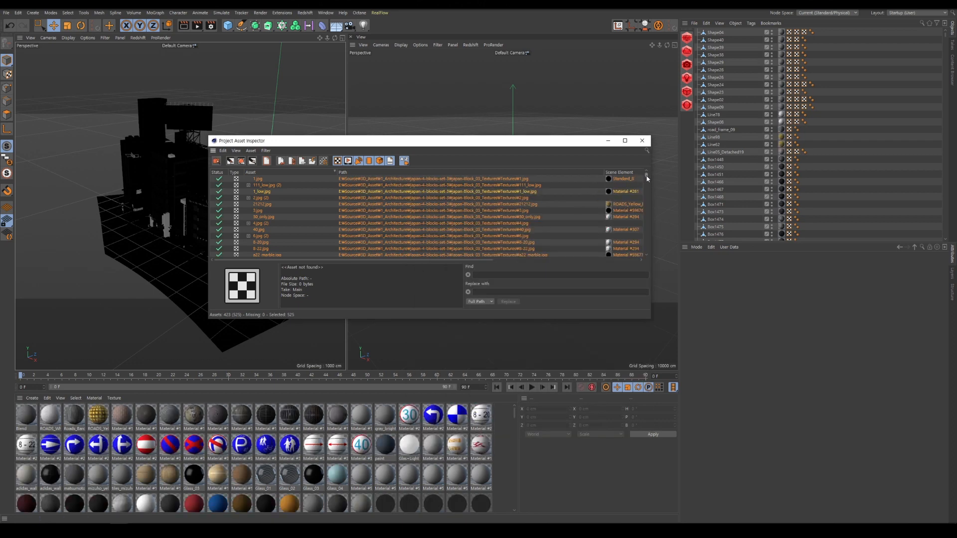
{"action": "left_click_drag", "start_coordinate": [646, 175], "coordinate": [645, 255]}
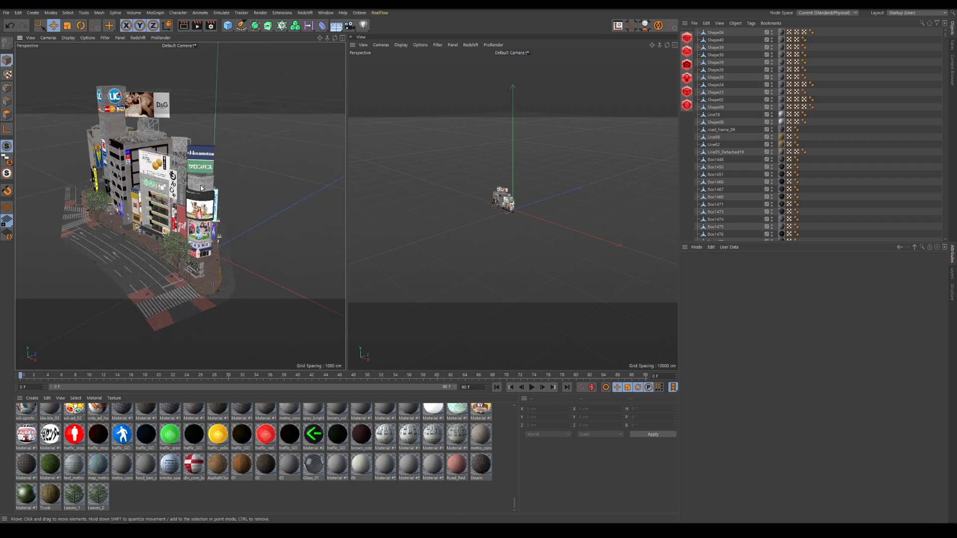
Step: Inspect the textured city block and select all of its ungrouped objects to examine how many parts it contains
{"action": "scroll", "coordinate": [222, 176], "scroll_direction": "up", "scroll_amount": 3}
{"action": "scroll", "coordinate": [222, 174], "scroll_direction": "down", "scroll_amount": 3}
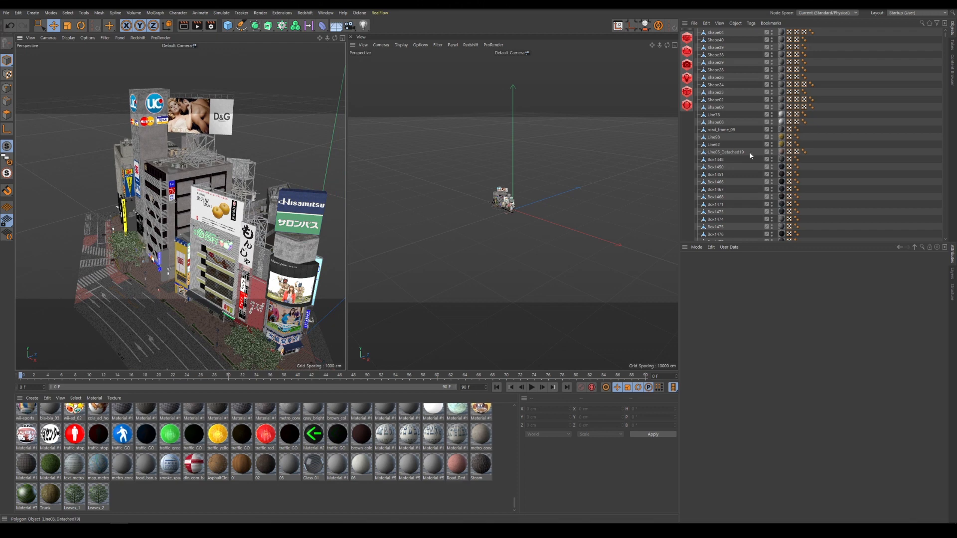
{"action": "mouse_move", "coordinate": [945, 36]}
{"action": "left_mouse_down"}
{"action": "mouse_move", "coordinate": [944, 239]}
{"action": "mouse_move", "coordinate": [944, 35]}
{"action": "left_mouse_up"}
{"action": "key", "text": "ctrl+a"}
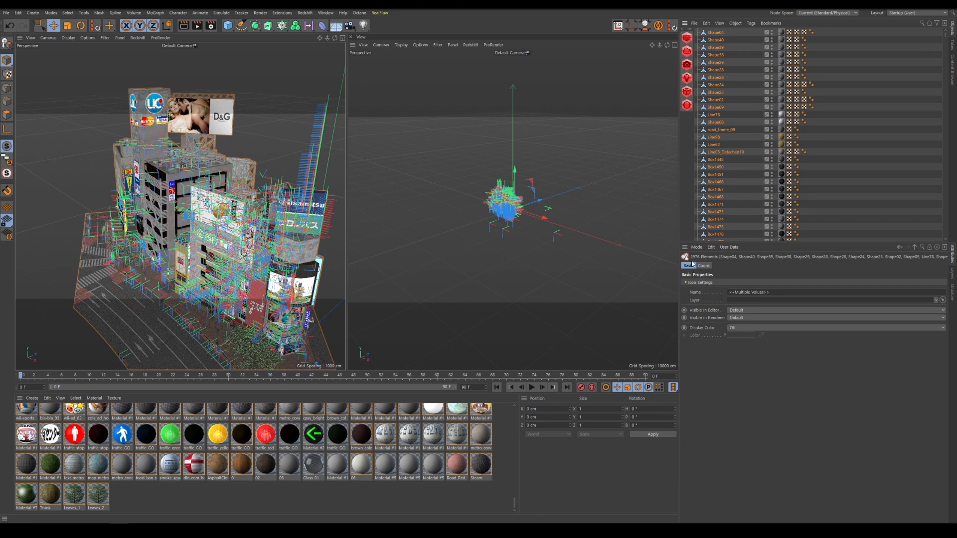
{"action": "left_click", "coordinate": [843, 180]}
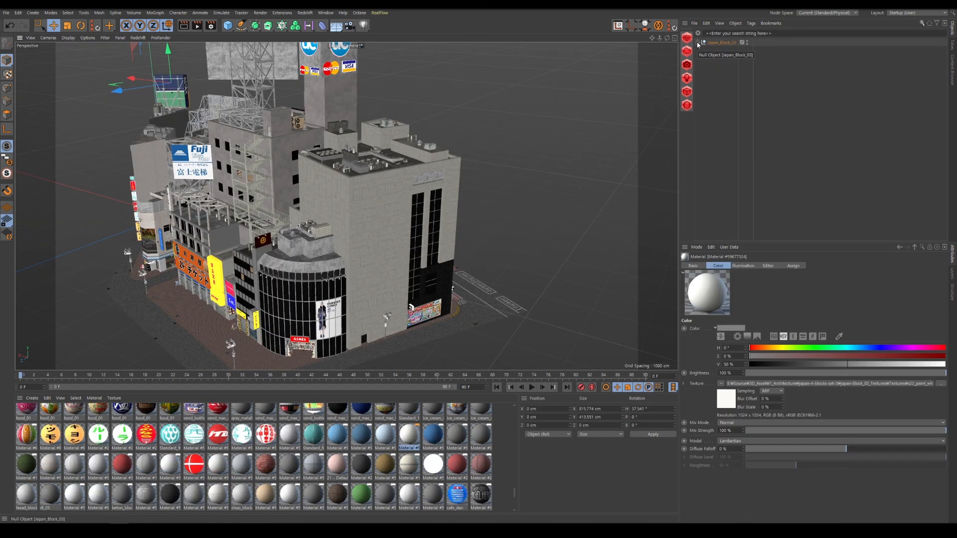
Step: Examine the Japan_Block_03 hierarchy by expanding B01 and B01_Roof, and select the roof's prop group
{"action": "left_click", "coordinate": [698, 43]}
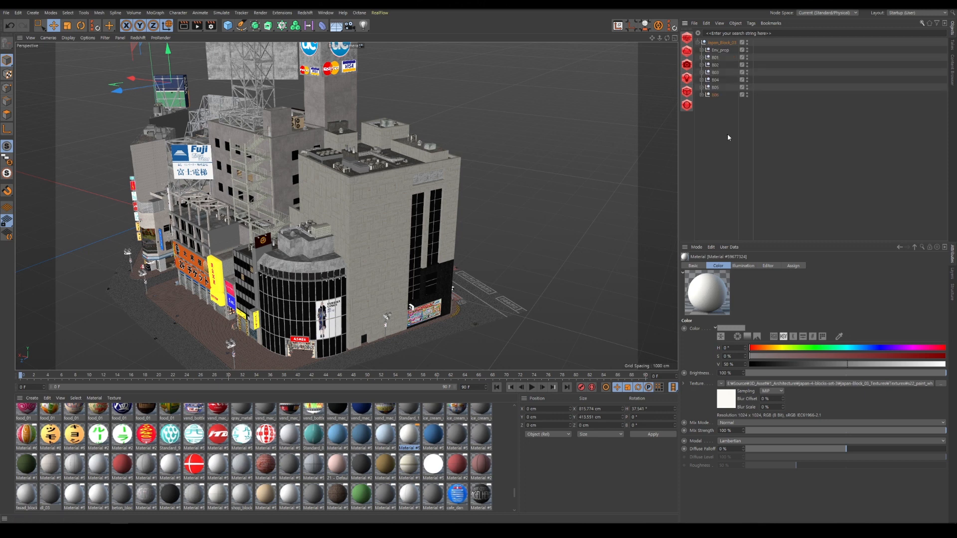
{"action": "left_click", "coordinate": [701, 58]}
{"action": "left_click", "coordinate": [705, 72]}
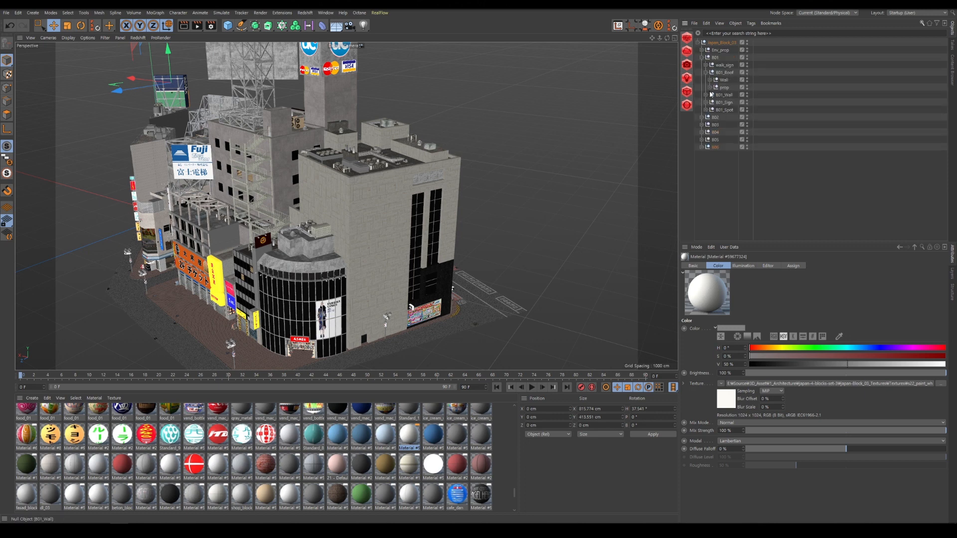
{"action": "left_click", "coordinate": [710, 88]}
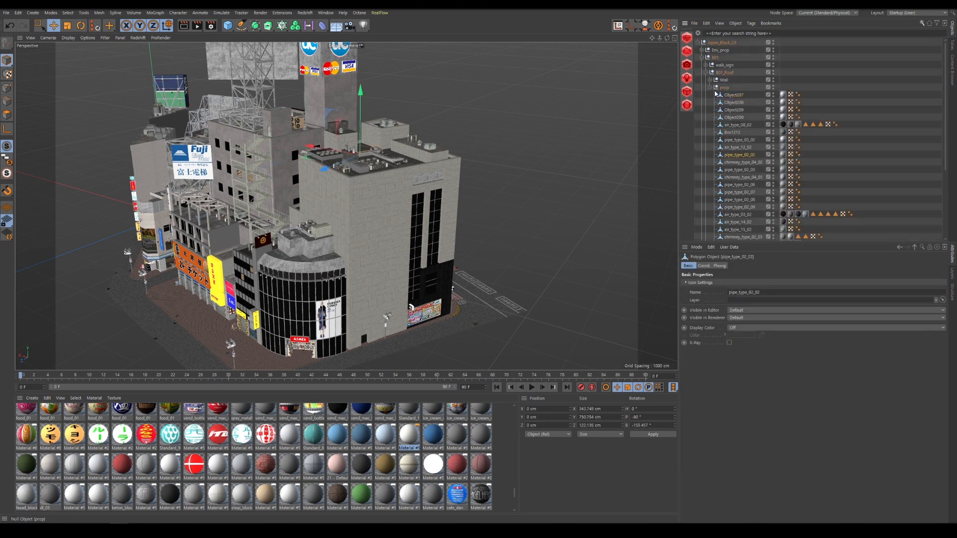
{"action": "left_click", "coordinate": [709, 88]}
{"action": "left_click", "coordinate": [724, 88]}
{"action": "left_click_drag", "start_coordinate": [373, 131], "coordinate": [360, 116], "text": "alt"}
{"action": "key", "text": "ctrl+z"}
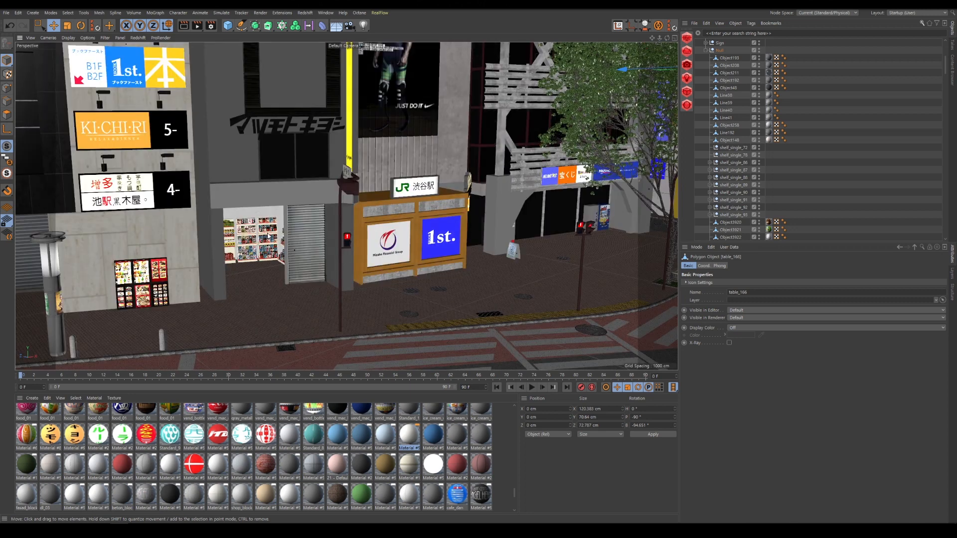
Step: Select the shelf_02 instance inside the street-level shop, try moving it away from the wall and undo the move
{"action": "left_click", "coordinate": [268, 236]}
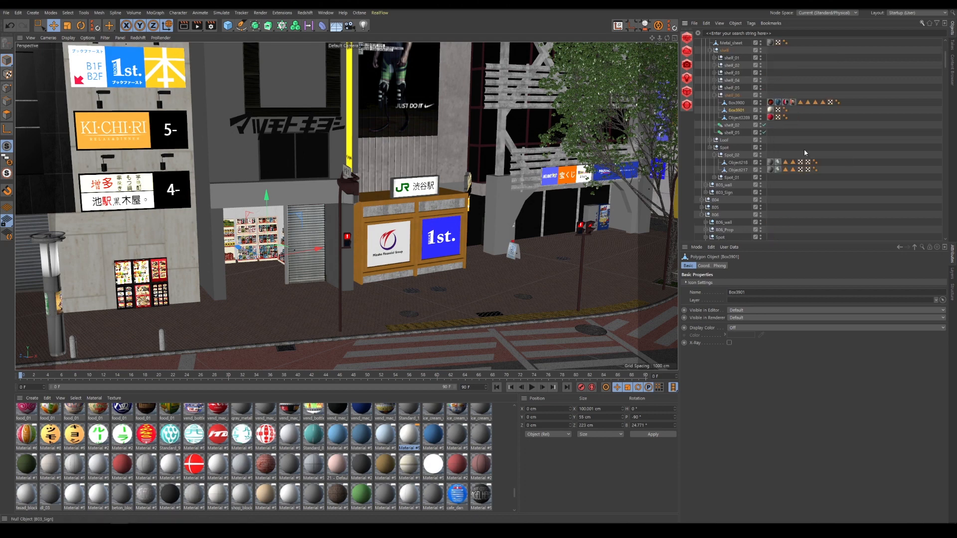
{"action": "left_click", "coordinate": [310, 259]}
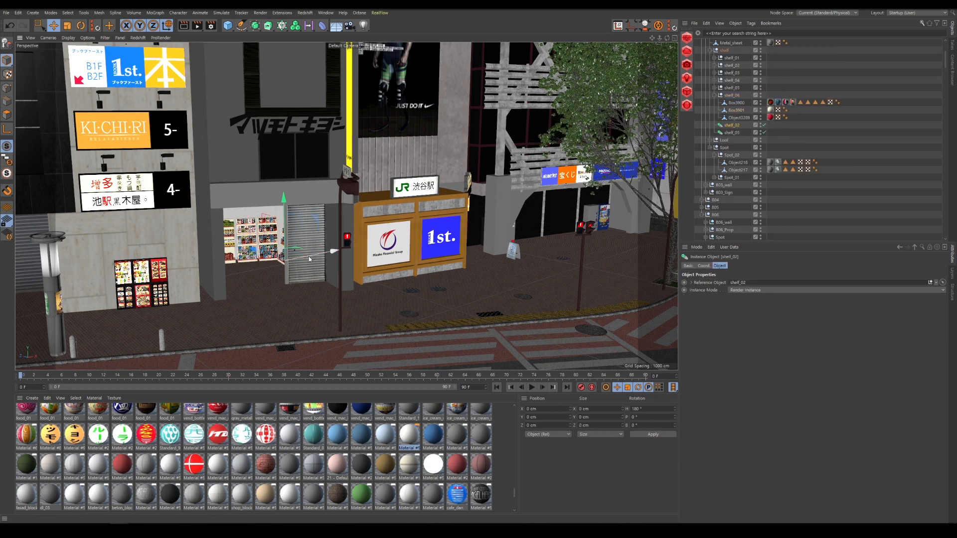
{"action": "key", "text": "o"}
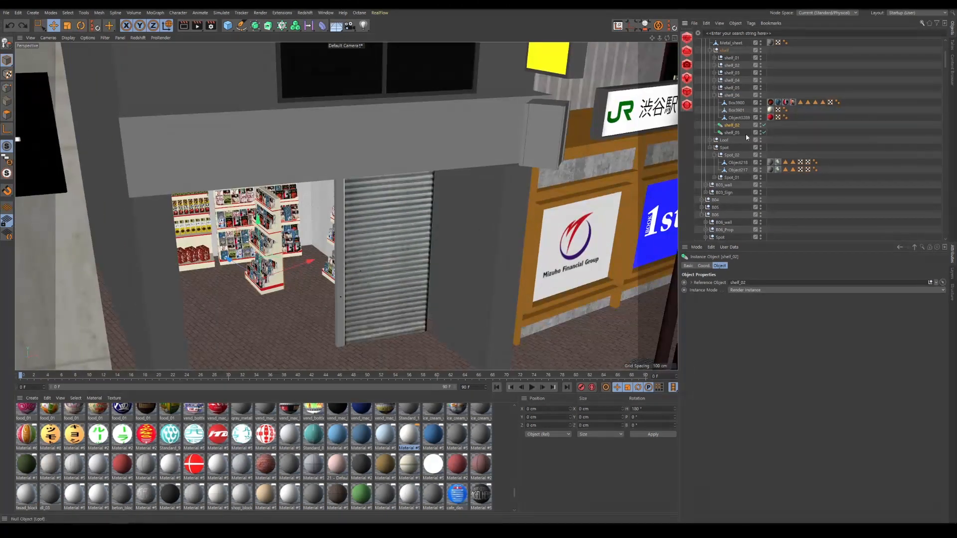
{"action": "key", "text": "ctrl+z"}
Step: Disable and re-enable the shelf_02 and shelf_05 instances to check which shop shelves they produce
{"action": "left_click", "coordinate": [764, 126]}
{"action": "left_click", "coordinate": [764, 126]}
{"action": "left_click", "coordinate": [764, 133]}
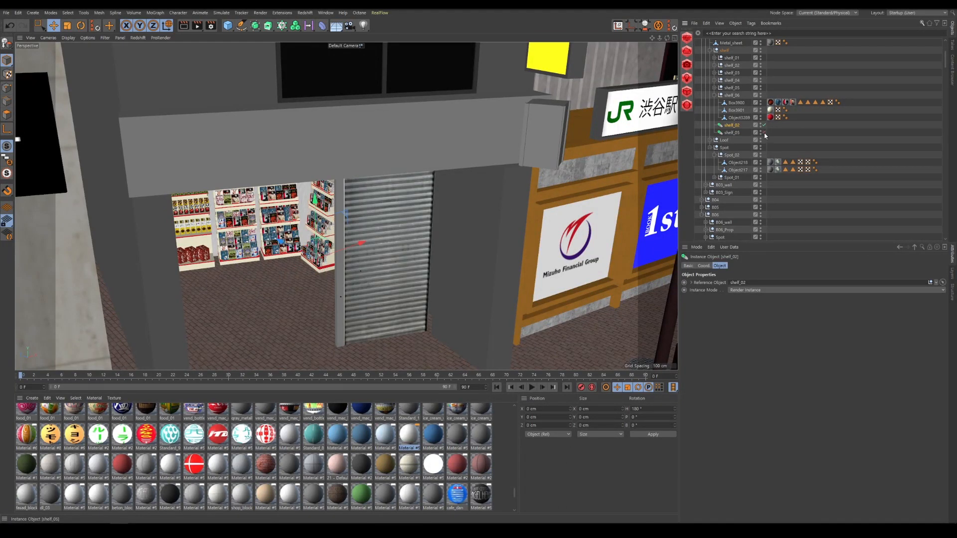
{"action": "left_click", "coordinate": [765, 133]}
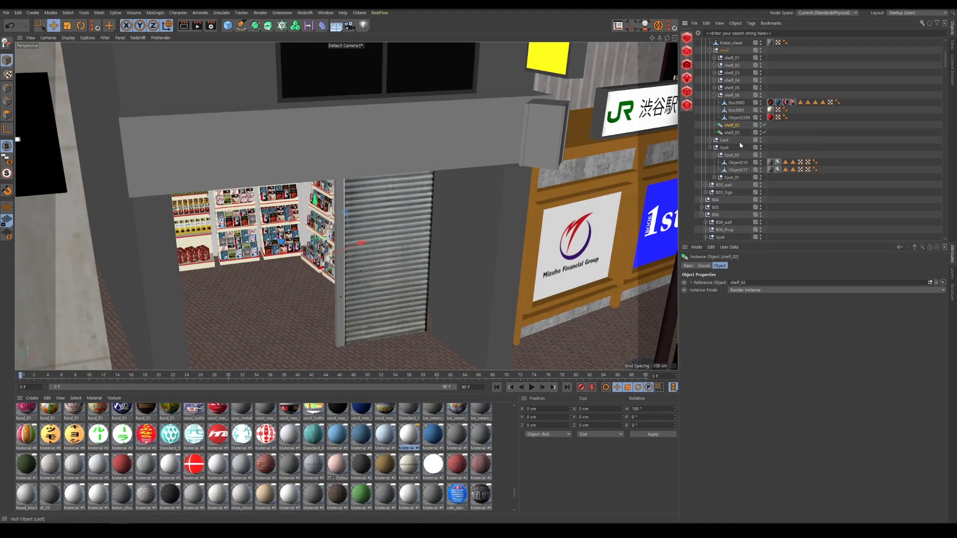
Step: Select the B03 building group and raise it about 1211 cm above the block, checking it from around the scene
{"action": "scroll", "coordinate": [738, 145], "scroll_direction": "up", "scroll_amount": 4}
{"action": "key", "text": "h"}
{"action": "left_click", "coordinate": [715, 124]}
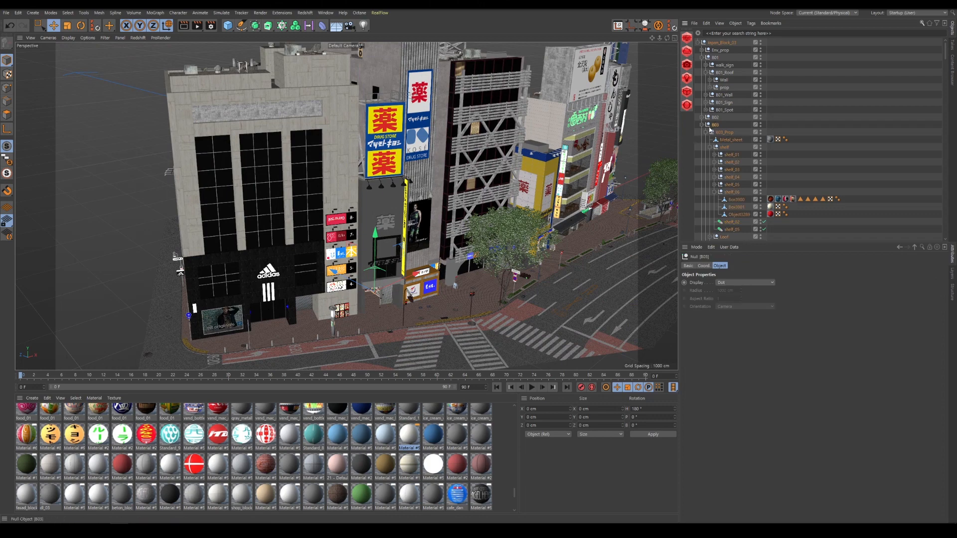
{"action": "left_click_drag", "start_coordinate": [369, 217], "coordinate": [368, 160]}
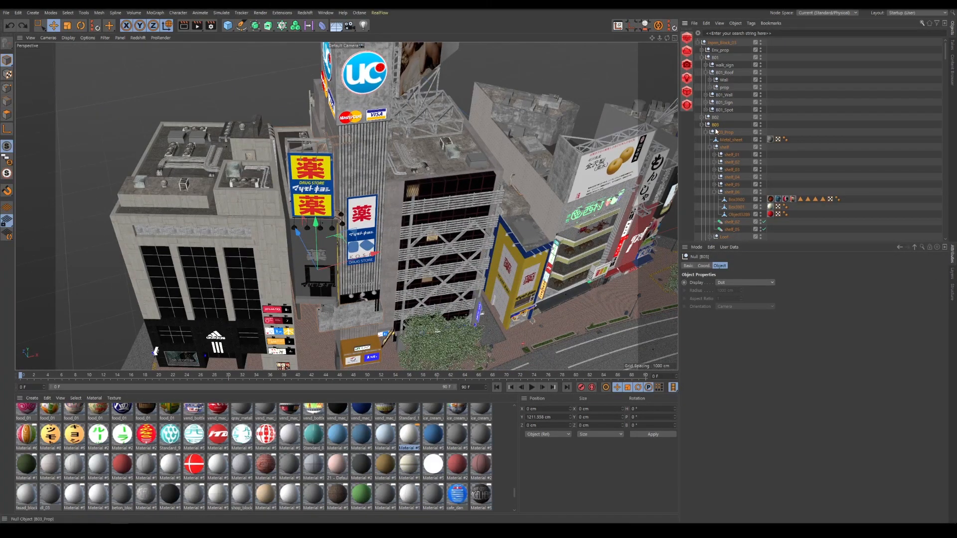
{"action": "left_click", "coordinate": [714, 118]}
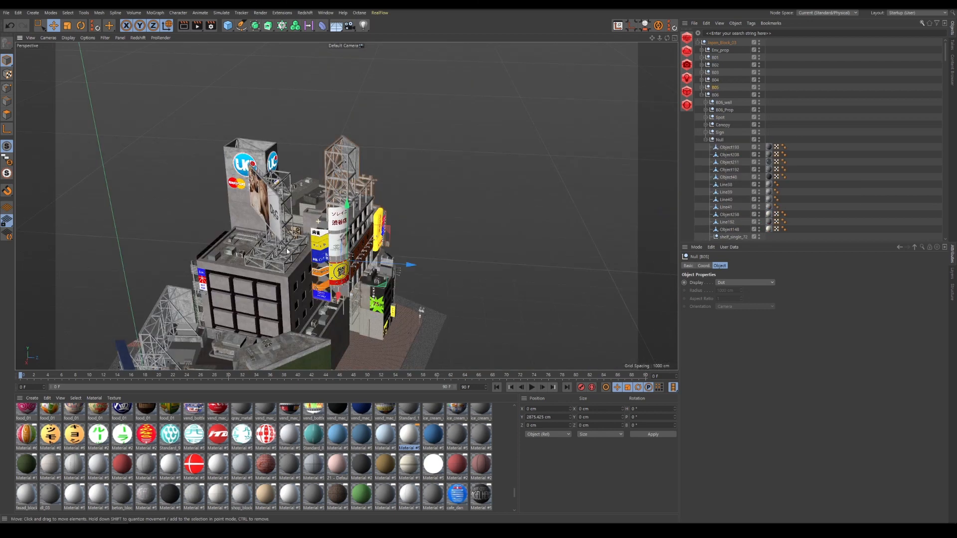
{"action": "left_click_drag", "start_coordinate": [548, 189], "coordinate": [641, 188], "text": "alt"}
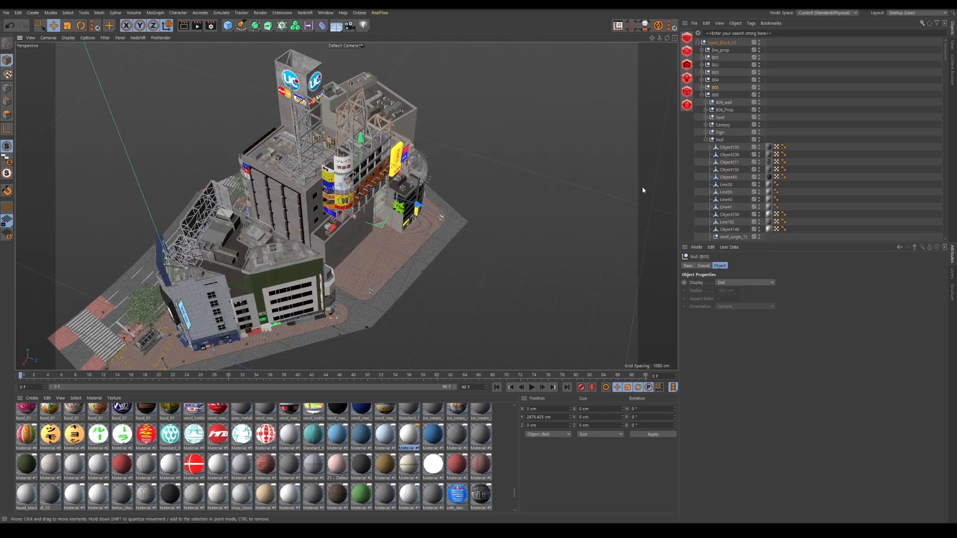
Step: Try moving the B06 building group about 1069 cm along negative X, then undo the move
{"action": "left_click", "coordinate": [714, 88]}
{"action": "left_click", "coordinate": [701, 95]}
{"action": "left_click", "coordinate": [715, 94]}
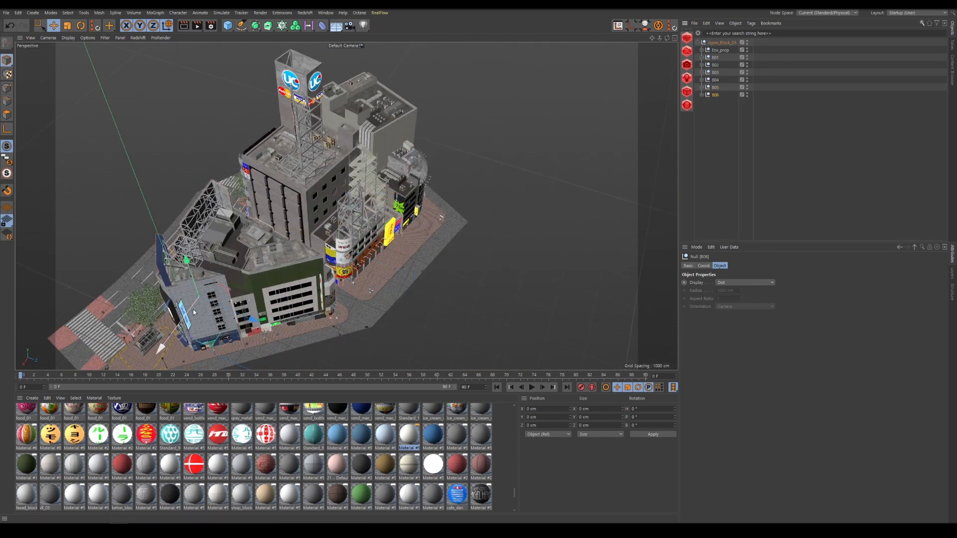
{"action": "left_click_drag", "start_coordinate": [159, 347], "coordinate": [199, 285]}
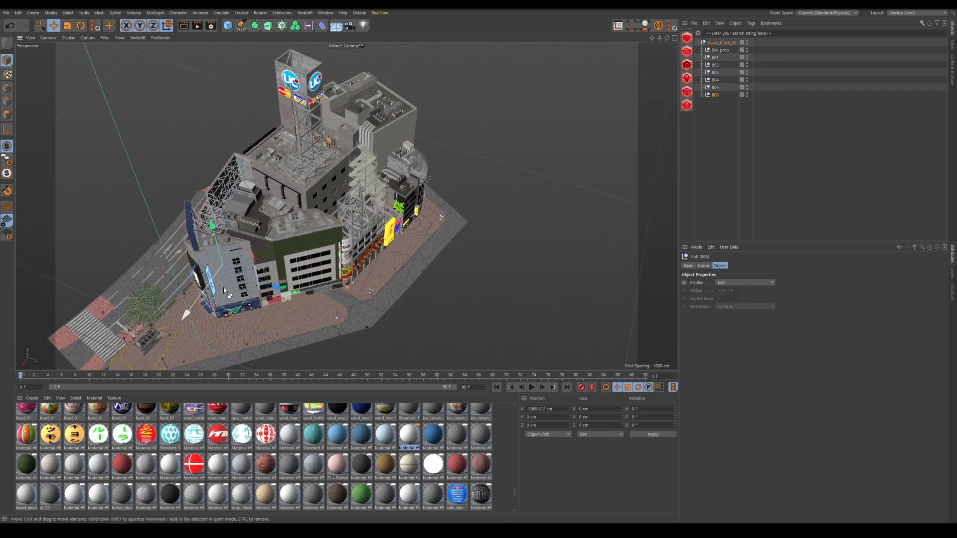
{"action": "key", "text": "ctrl+z"}
Step: Select the Env_prop group and view the block from its billboard-covered street side
{"action": "scroll", "coordinate": [251, 305], "scroll_direction": "up", "scroll_amount": 3}
{"action": "left_click", "coordinate": [238, 274]}
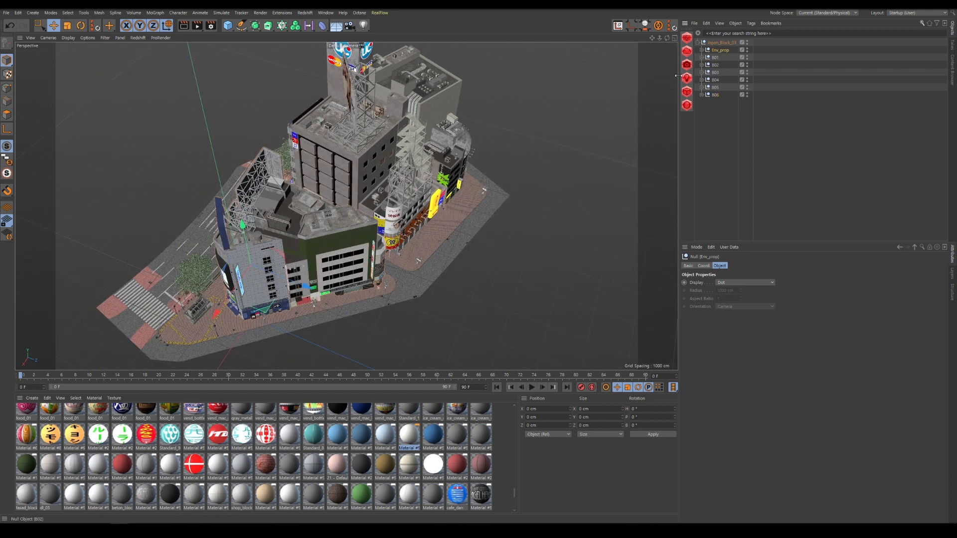
{"action": "left_click_drag", "start_coordinate": [238, 274], "coordinate": [297, 240], "text": "alt"}
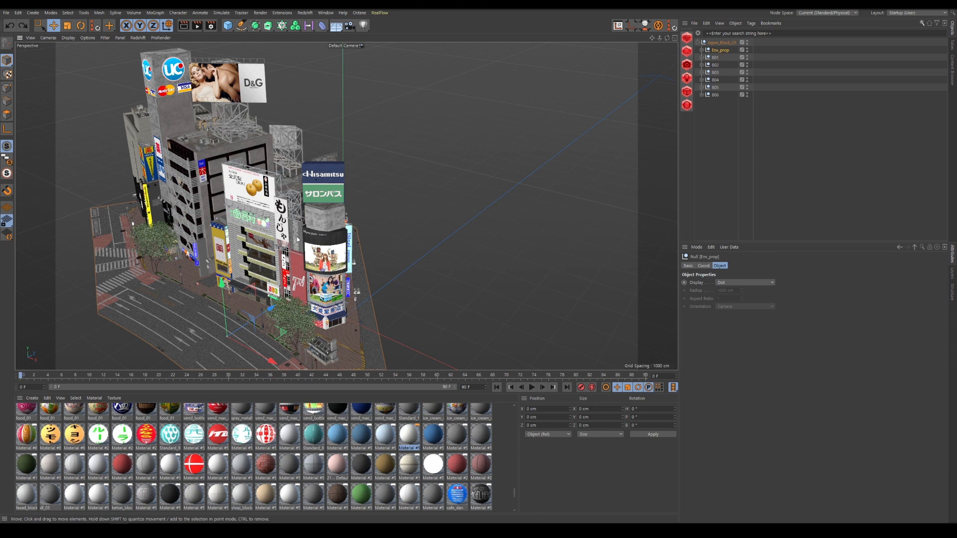
Step: Select all of the scene's materials and convert and replace them with Redshift materials
{"action": "left_click", "coordinate": [380, 436]}
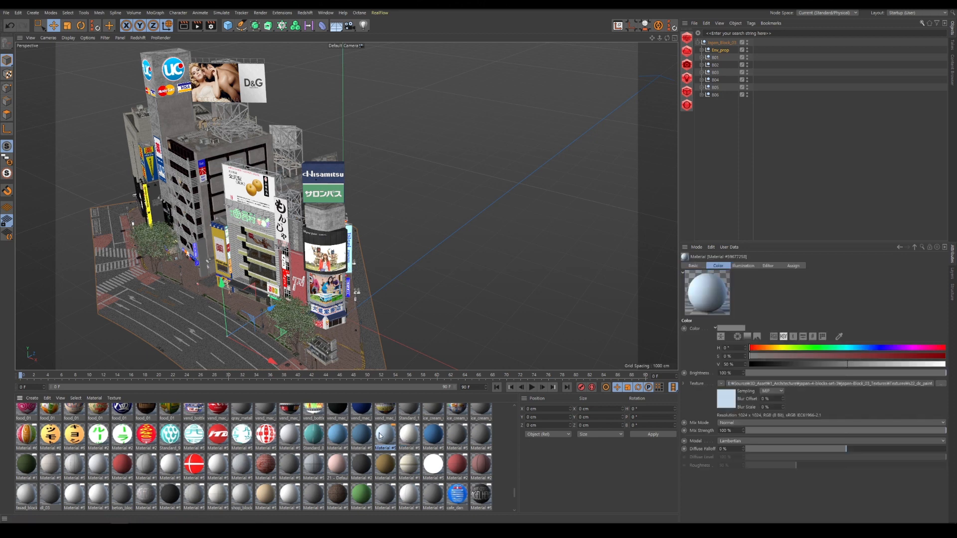
{"action": "left_click", "coordinate": [481, 438]}
{"action": "key", "text": "ctrl+a"}
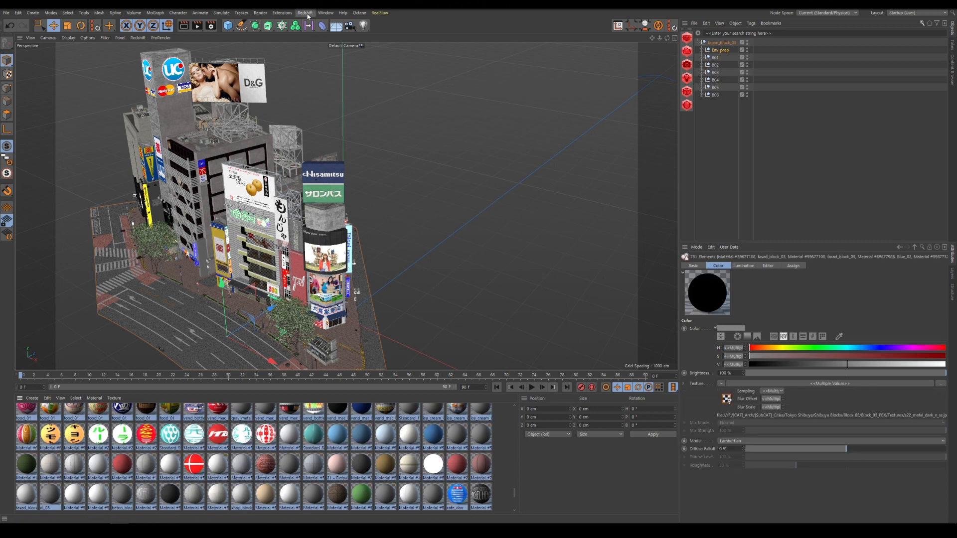
{"action": "left_click", "coordinate": [305, 13]}
{"action": "mouse_move", "coordinate": [331, 49]}
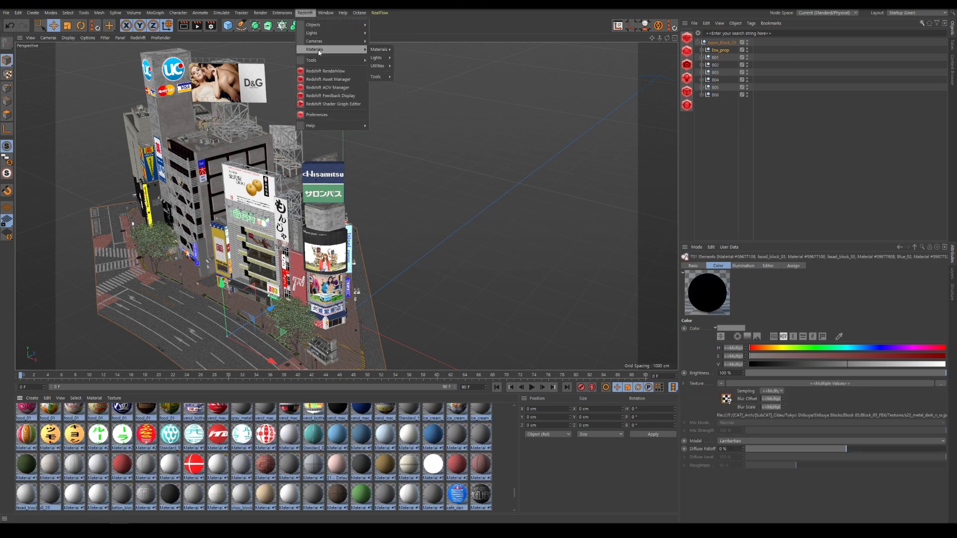
{"action": "mouse_move", "coordinate": [378, 77]}
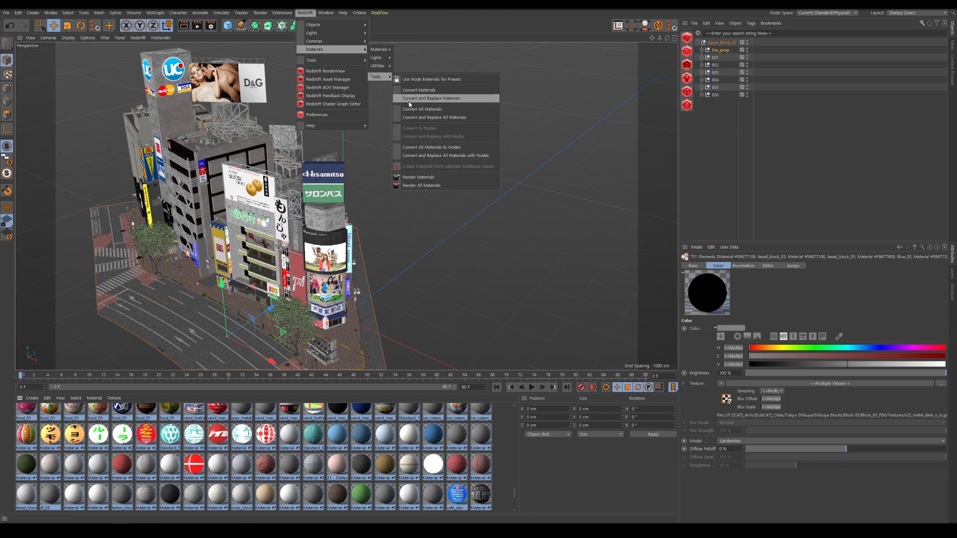
{"action": "left_click", "coordinate": [455, 100]}
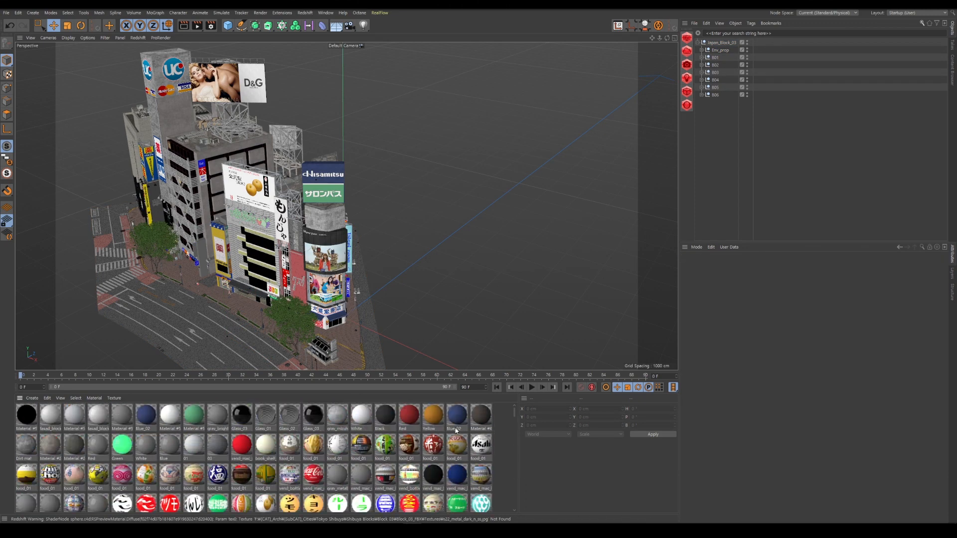
Step: Examine the Redshift shader graphs of several converted materials, including gray_mizuho, Glass_02, Glass_03 and book_shelf_mat
{"action": "double_click", "coordinate": [360, 416]}
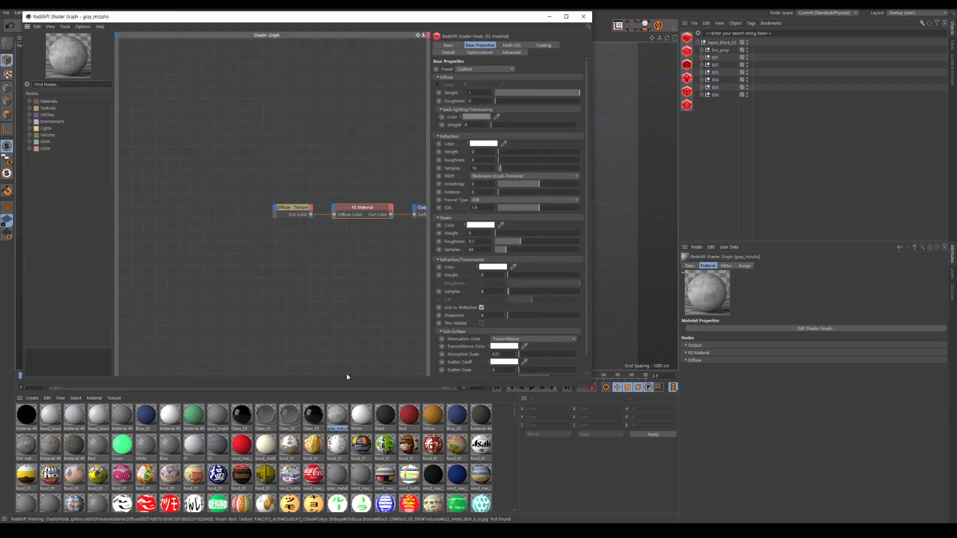
{"action": "left_click", "coordinate": [289, 416]}
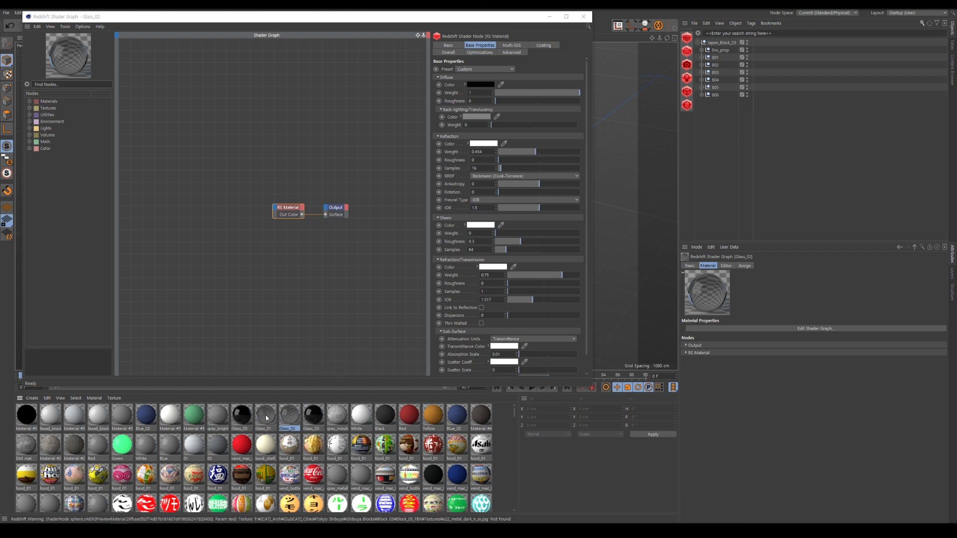
{"action": "left_click", "coordinate": [239, 421]}
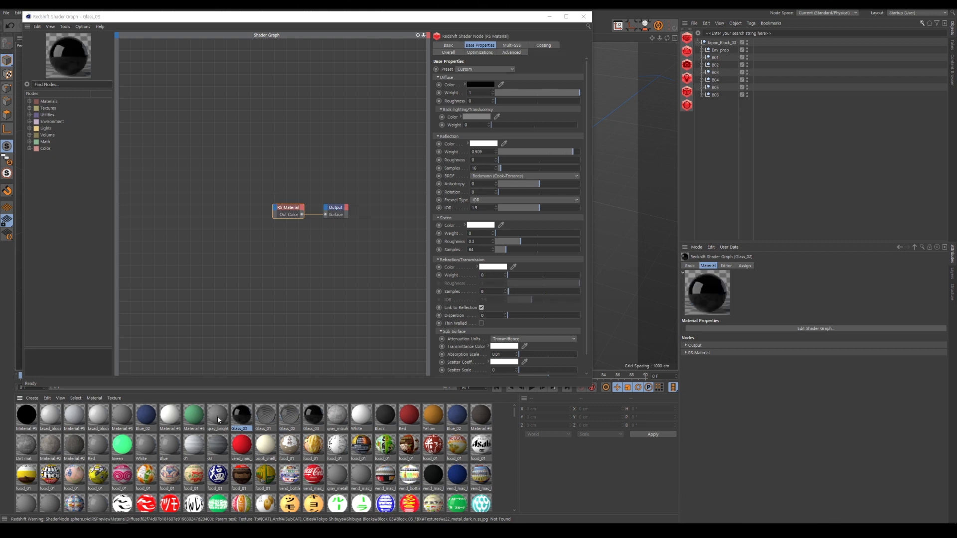
{"action": "left_click", "coordinate": [217, 416]}
{"action": "left_click", "coordinate": [194, 416]}
{"action": "left_click", "coordinate": [194, 445]}
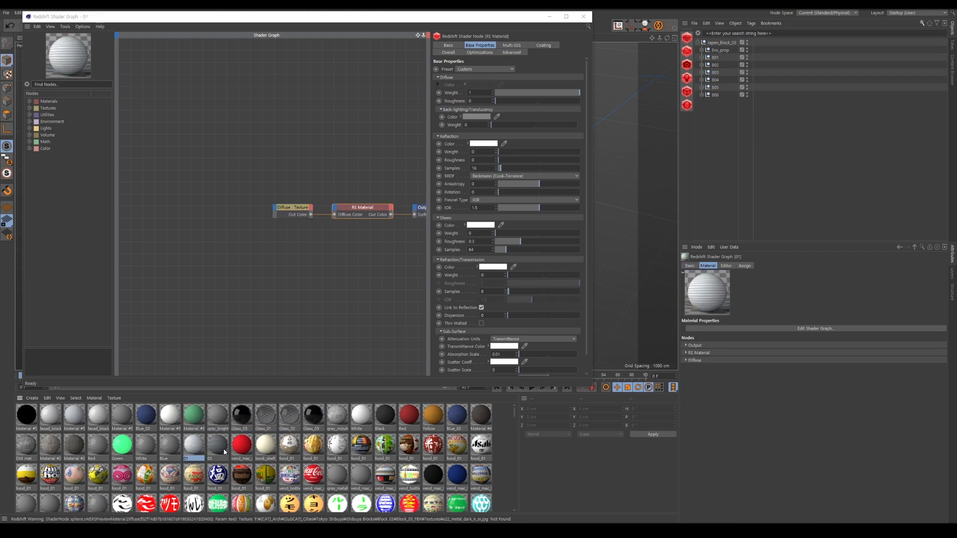
{"action": "left_click", "coordinate": [218, 445]}
{"action": "left_click", "coordinate": [241, 445]}
{"action": "left_click", "coordinate": [266, 445]}
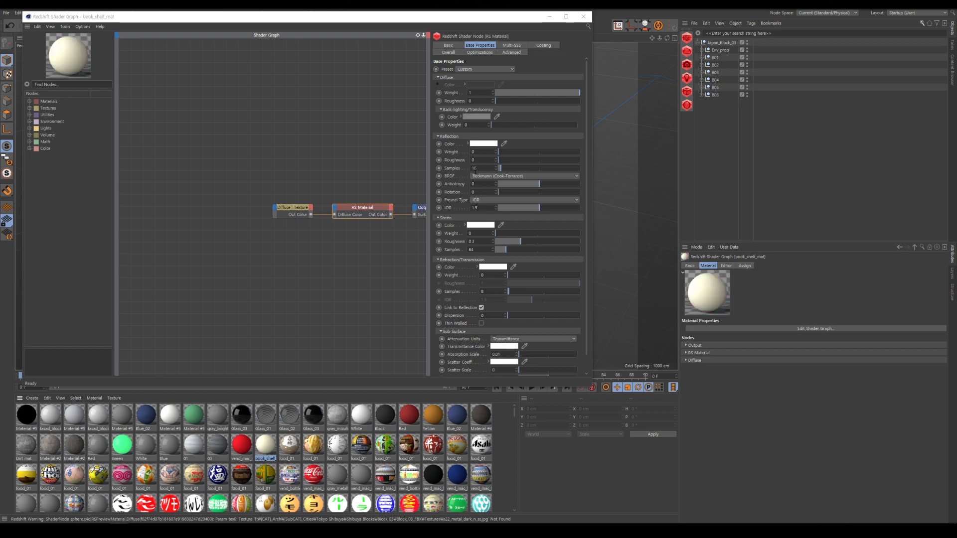
{"action": "left_click", "coordinate": [583, 17]}
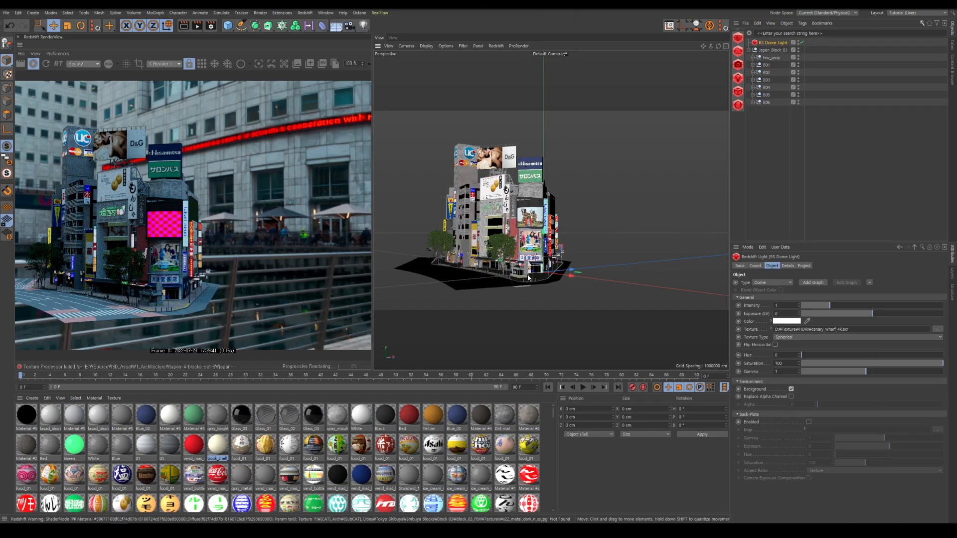
Step: Examine the block's street corner up close in the render and review the base properties of book_shelf_mat
{"action": "scroll", "coordinate": [569, 273], "scroll_direction": "up", "scroll_amount": 6}
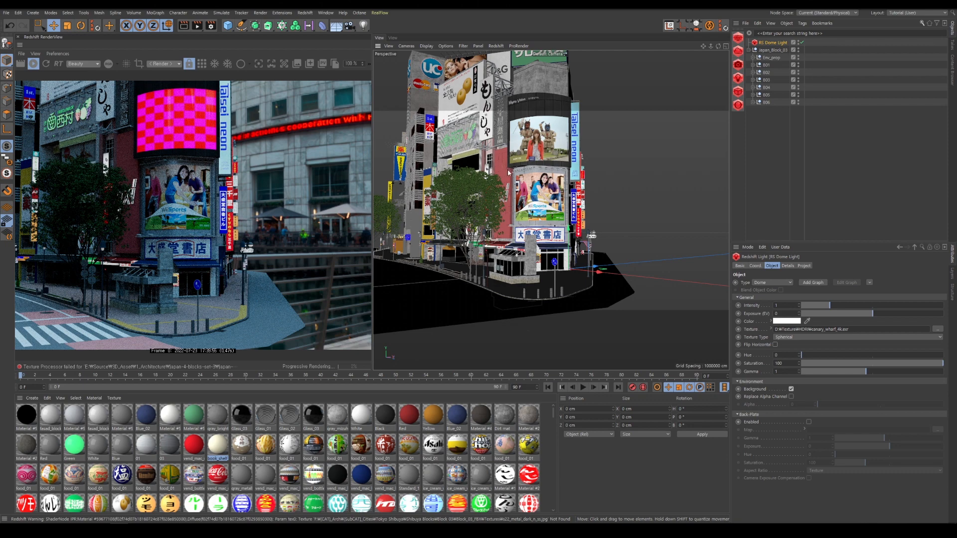
{"action": "double_click", "coordinate": [218, 444]}
{"action": "left_click_drag", "start_coordinate": [230, 22], "coordinate": [496, 65]}
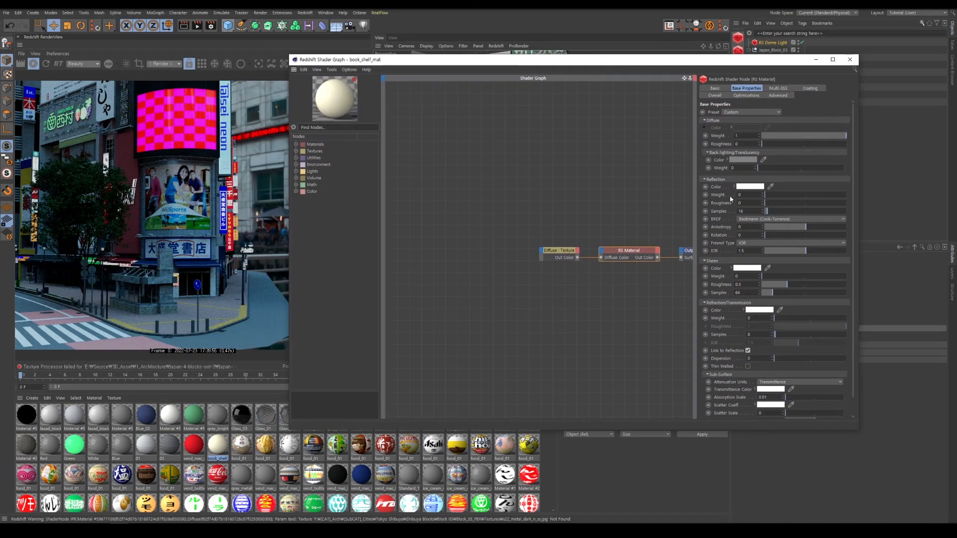
{"action": "left_click", "coordinate": [850, 60]}
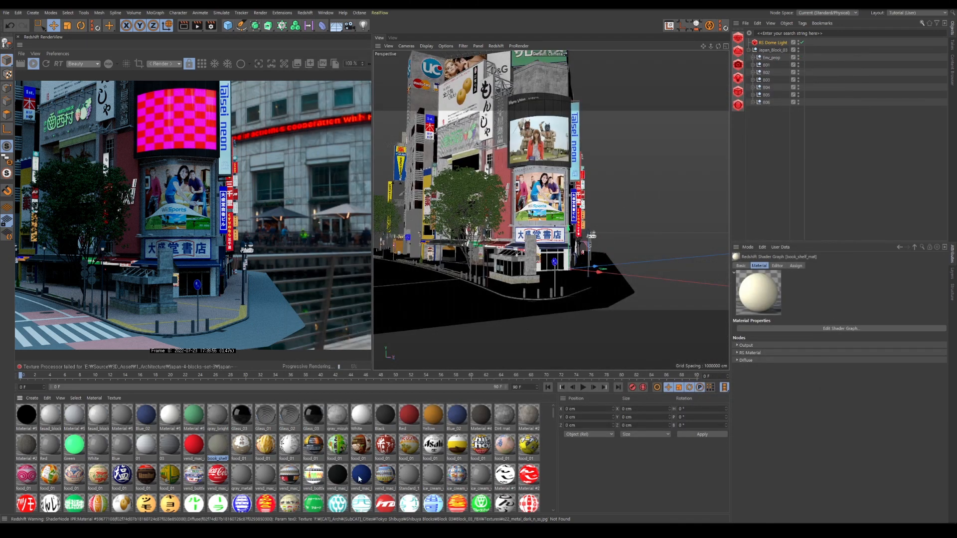
{"action": "mouse_move", "coordinate": [553, 412]}
{"action": "left_mouse_down"}
{"action": "mouse_move", "coordinate": [552, 476]}
{"action": "mouse_move", "coordinate": [555, 409]}
{"action": "left_mouse_up"}
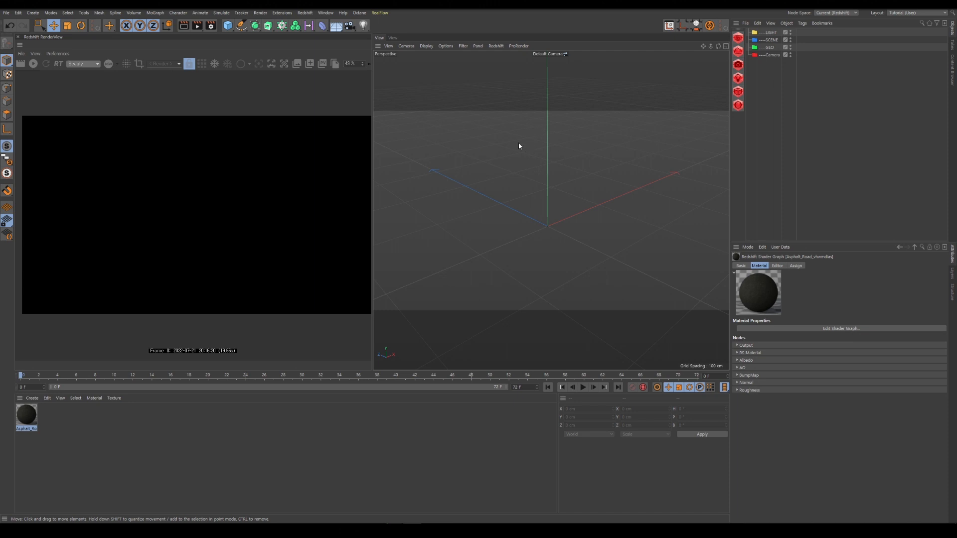
Step: Add a Redshift dome light with a Manhattan Nights HDRI texture, setting its exposure to about 1.59 and hue to about 205
{"action": "left_click", "coordinate": [305, 12]}
{"action": "mouse_move", "coordinate": [316, 34]}
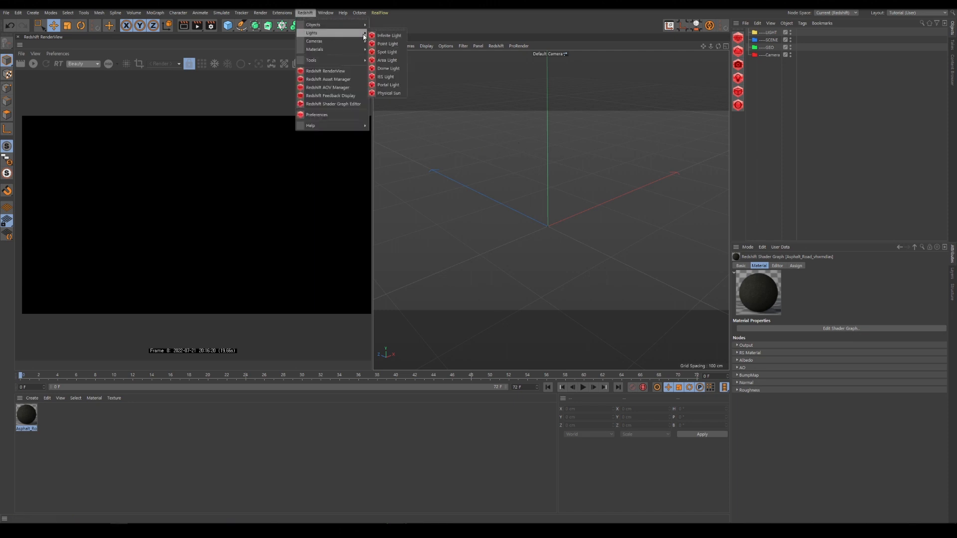
{"action": "left_click", "coordinate": [391, 69]}
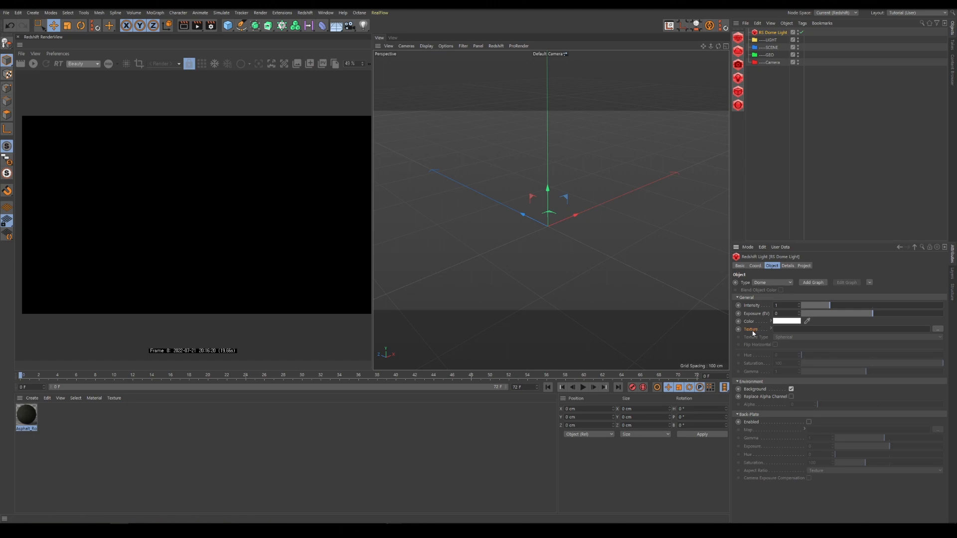
{"action": "left_click", "coordinate": [938, 329]}
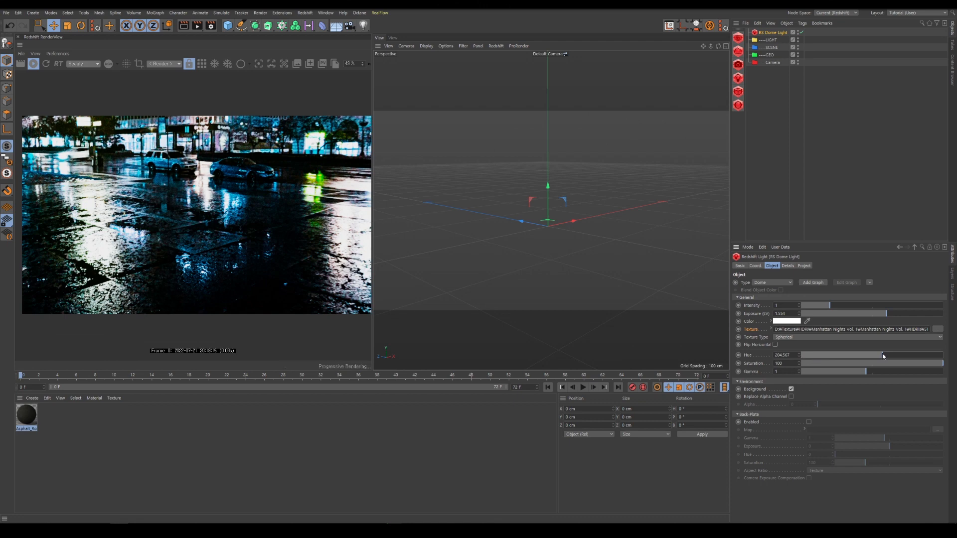
{"action": "left_click", "coordinate": [825, 207]}
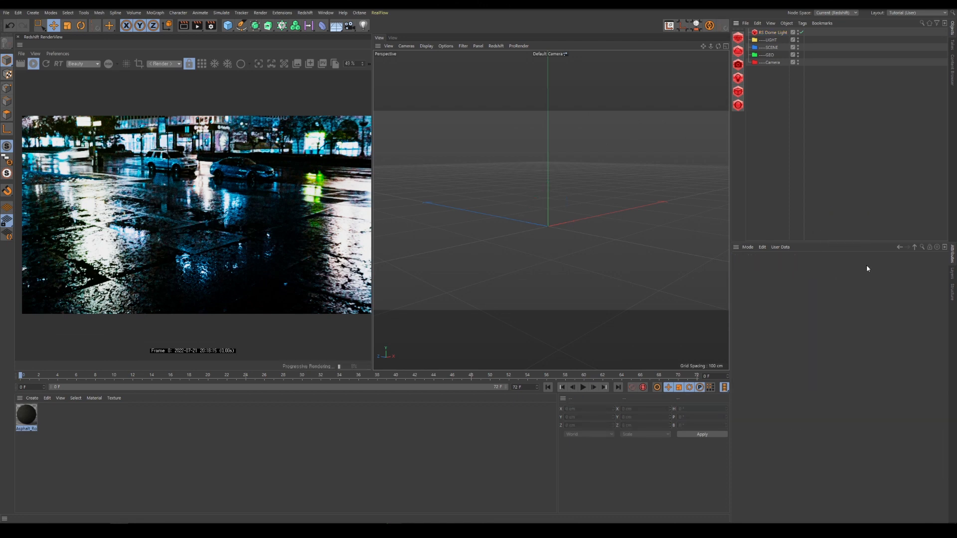
Step: Create a 400 × 400 cm plane at the origin and apply the Asphalt_Road material to it
{"action": "left_click_drag", "start_coordinate": [228, 26], "coordinate": [291, 50]}
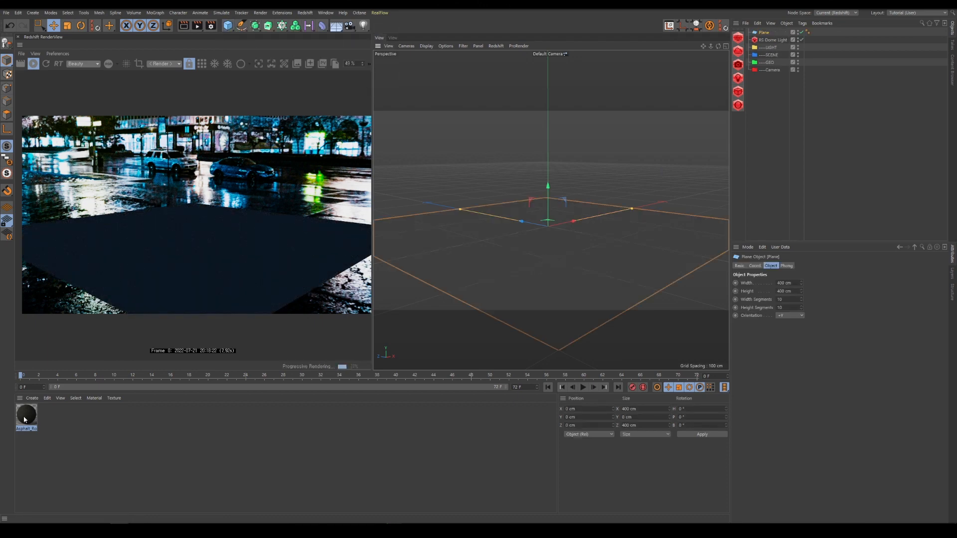
{"action": "left_click_drag", "start_coordinate": [25, 420], "coordinate": [511, 260]}
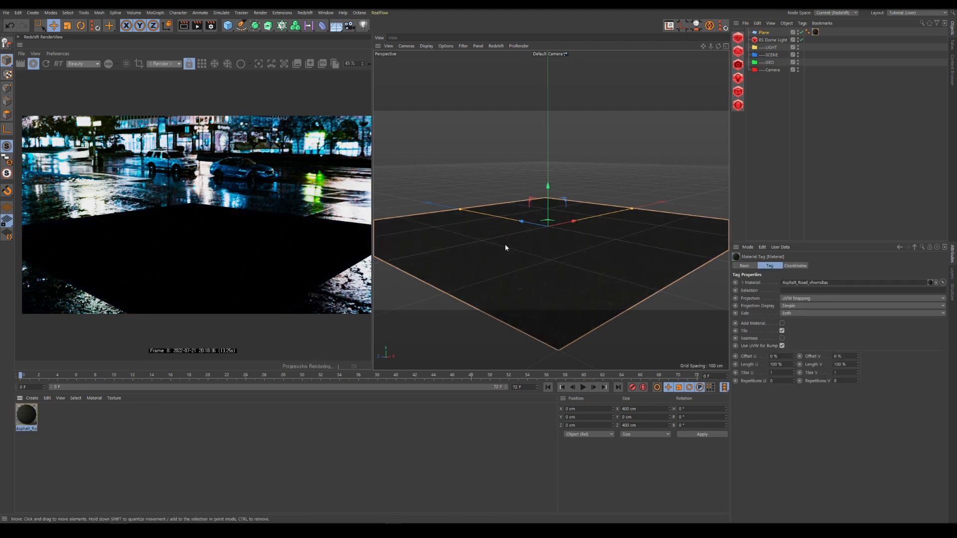
{"action": "middle_click_drag", "start_coordinate": [559, 233], "coordinate": [563, 215], "text": "alt"}
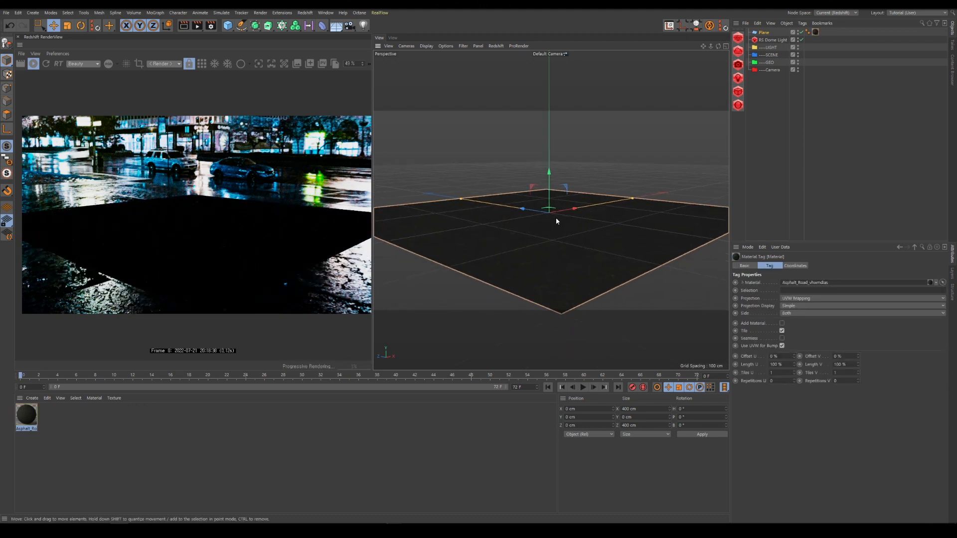
{"action": "left_click_drag", "start_coordinate": [552, 215], "coordinate": [550, 230], "text": "alt"}
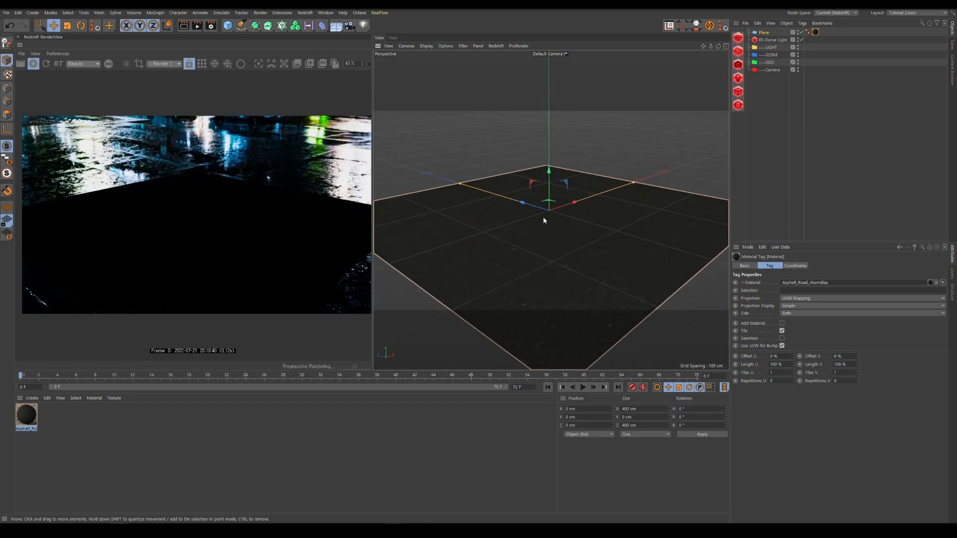
Step: Filter the customizable commands by "connect no" and check the shortcut assigned to Connect Node to Output
{"action": "left_click", "coordinate": [325, 14]}
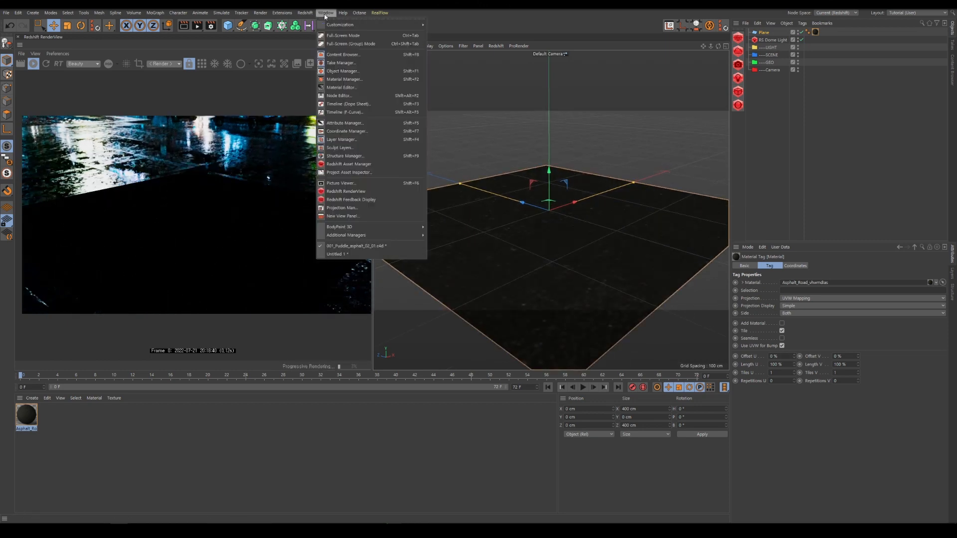
{"action": "mouse_move", "coordinate": [329, 26]}
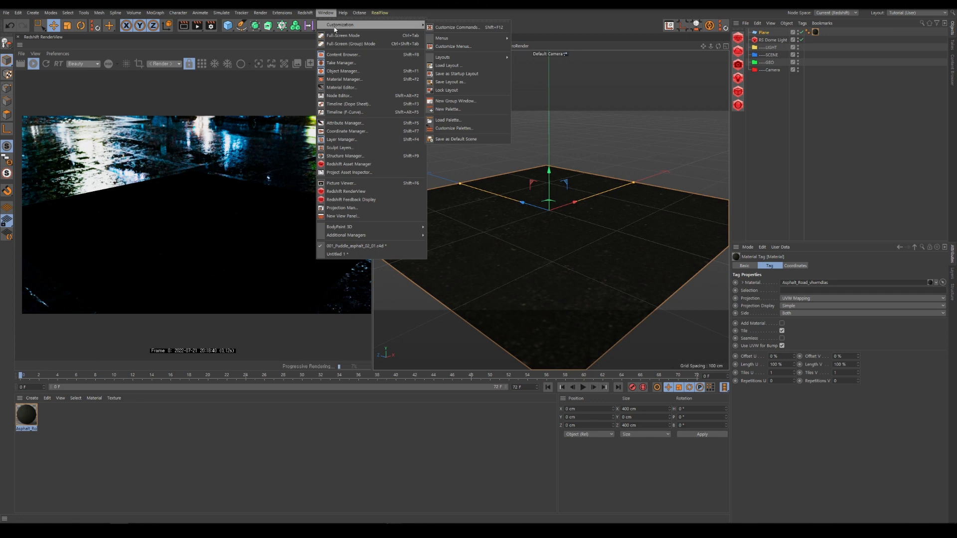
{"action": "left_click", "coordinate": [440, 130]}
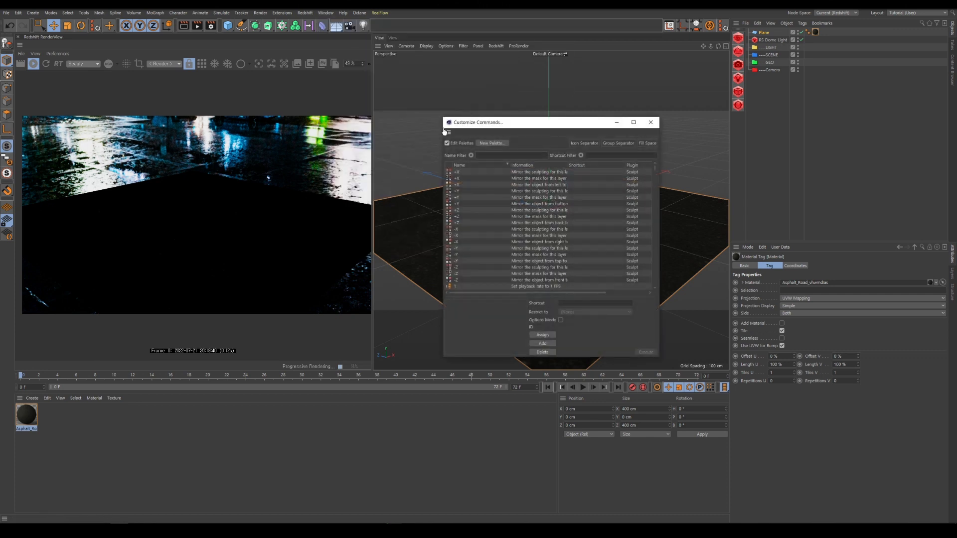
{"action": "type", "text": "con"}
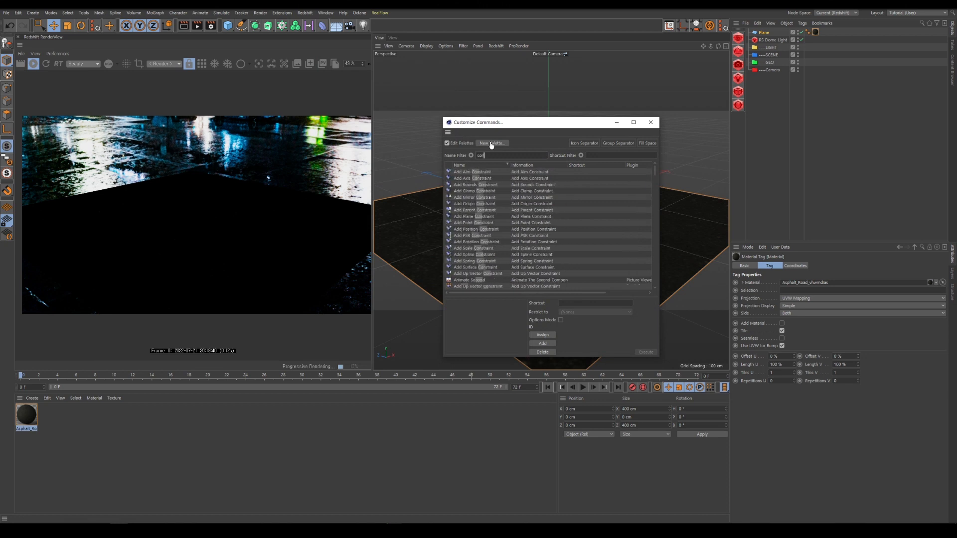
{"action": "type", "text": "nect no"}
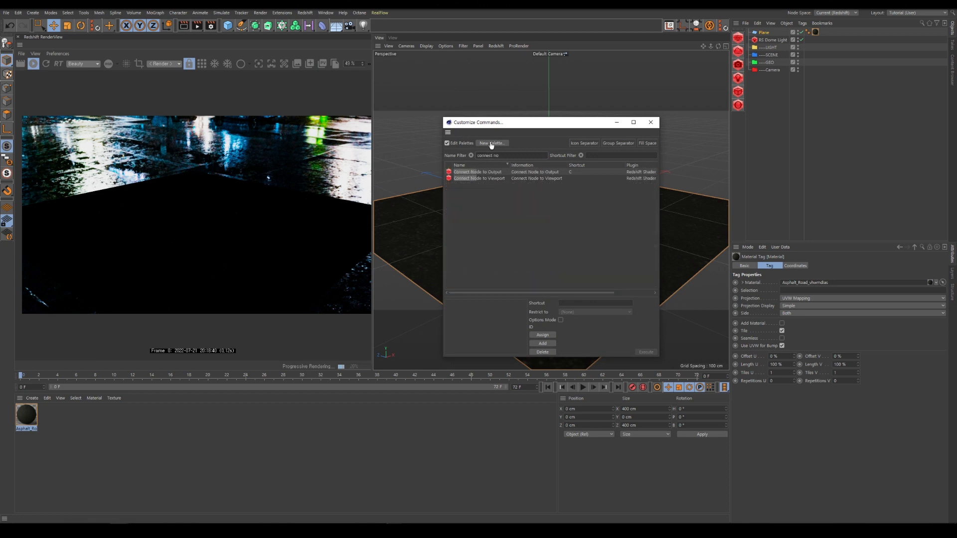
{"action": "left_click", "coordinate": [489, 174]}
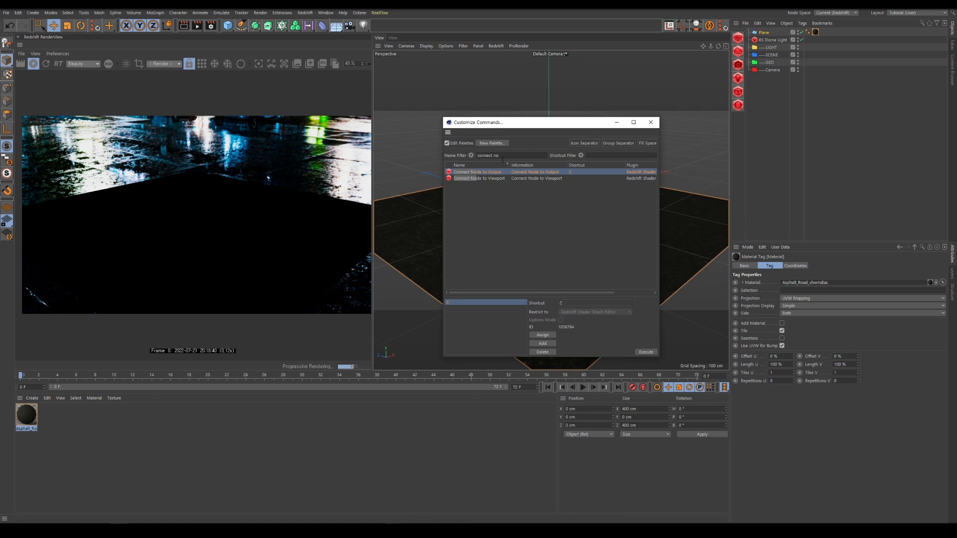
{"action": "left_click", "coordinate": [470, 155]}
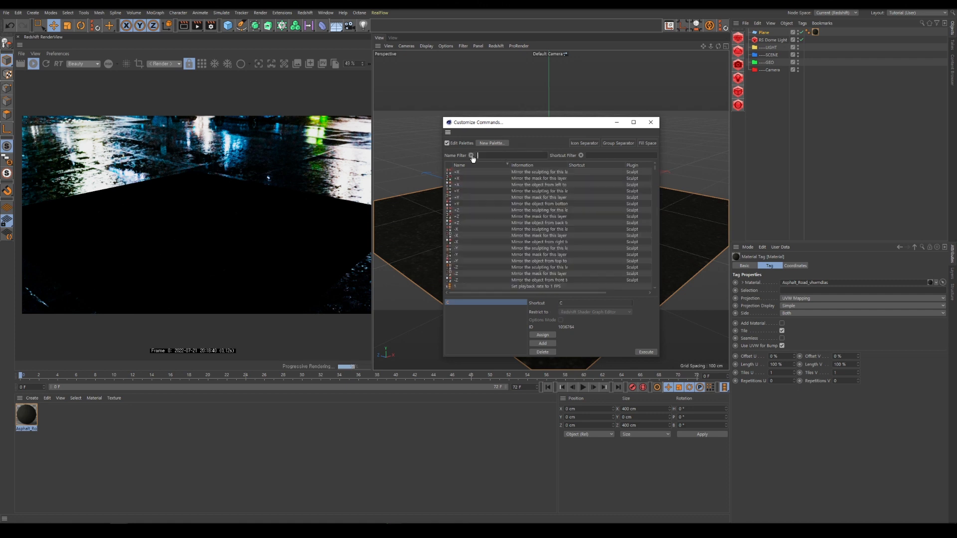
{"action": "left_click", "coordinate": [650, 123]}
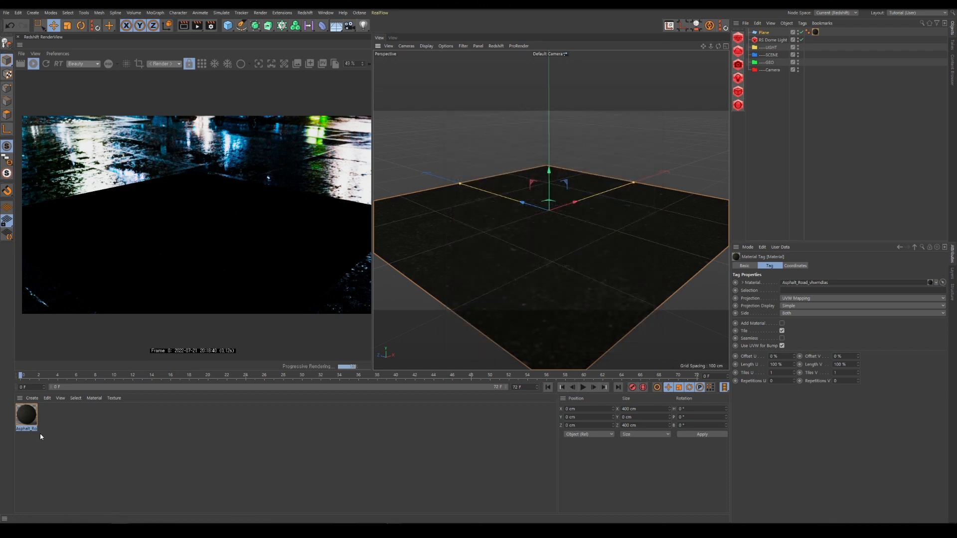
Step: Open the Asphalt_Road material's shader graph and move the AO and Albedo texture nodes away from the Roughness texture
{"action": "double_click", "coordinate": [30, 422]}
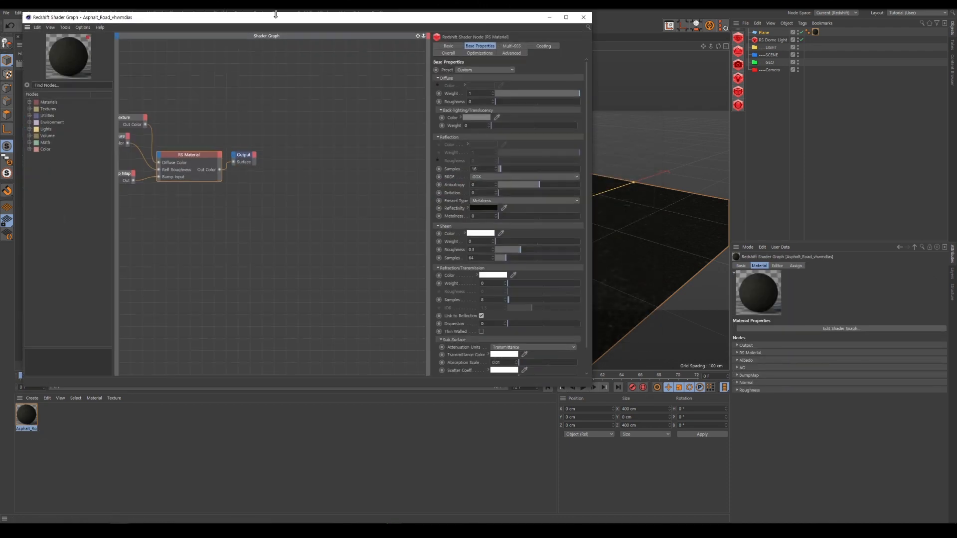
{"action": "left_click_drag", "start_coordinate": [276, 15], "coordinate": [276, 36]}
{"action": "left_click_drag", "start_coordinate": [503, 37], "coordinate": [727, 41]}
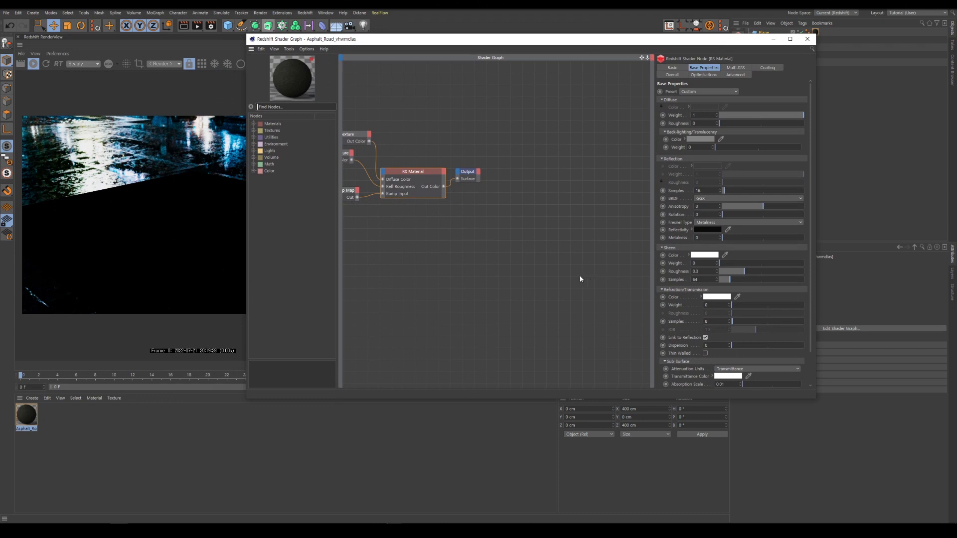
{"action": "key", "text": "h"}
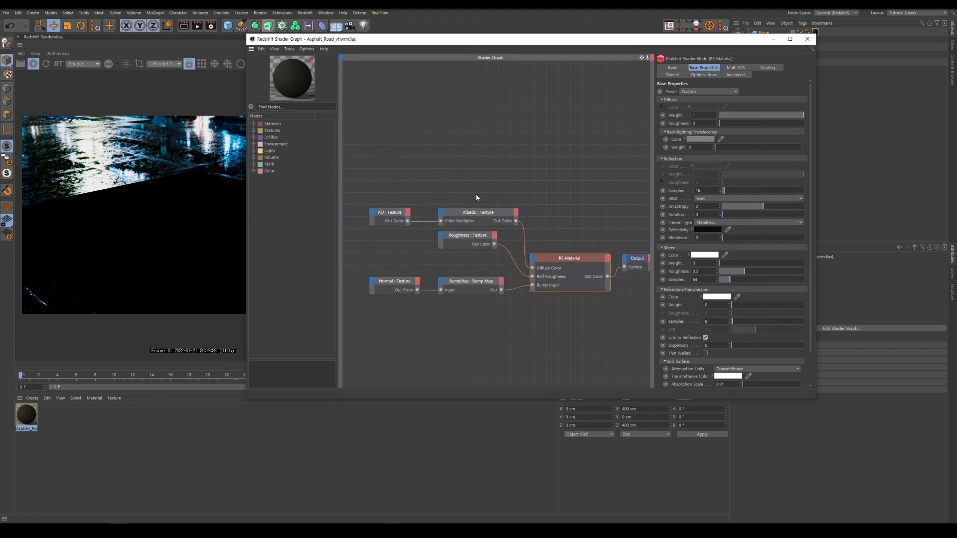
{"action": "left_click_drag", "start_coordinate": [498, 178], "coordinate": [367, 223]}
{"action": "left_click_drag", "start_coordinate": [470, 214], "coordinate": [408, 174]}
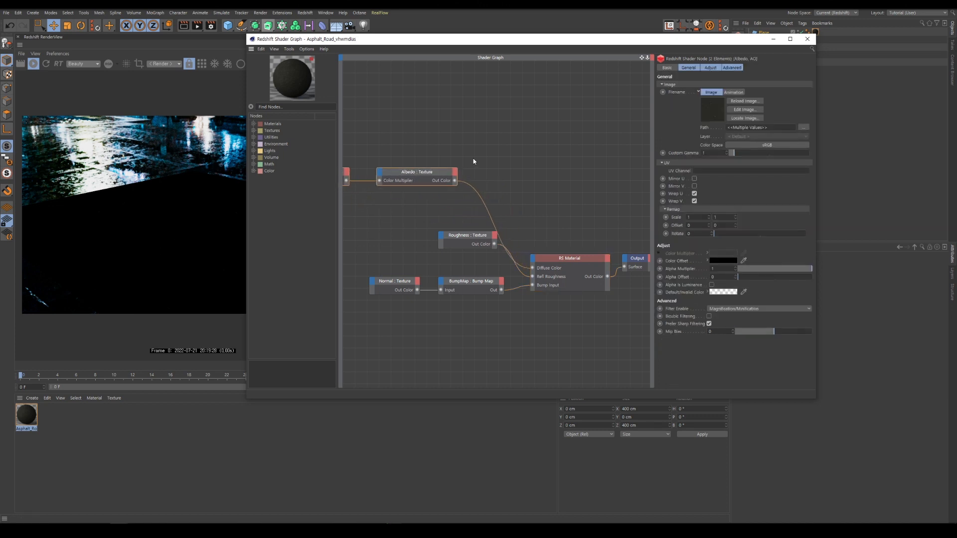
Step: Route the Albedo texture to the Output node to preview it, and move Output farther from RS Material
{"action": "left_click", "coordinate": [416, 173]}
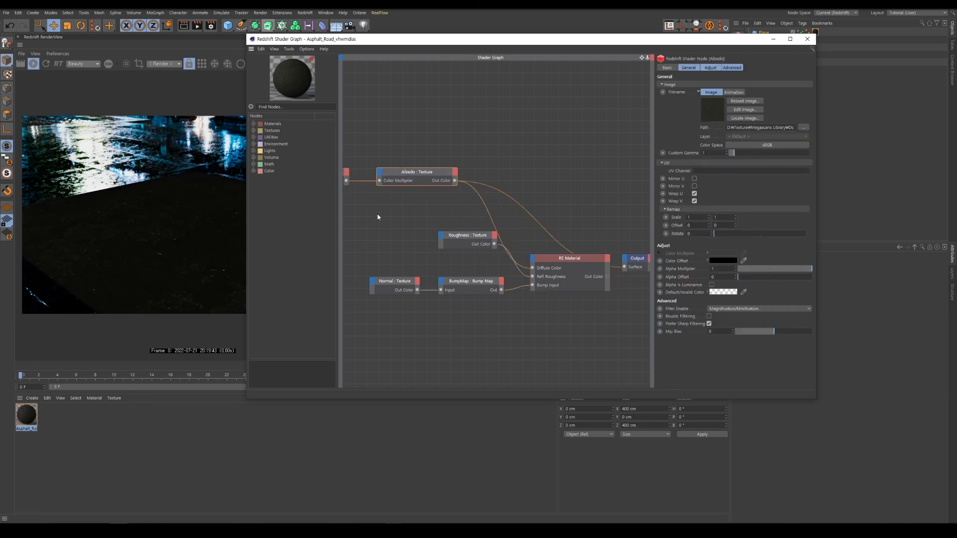
{"action": "scroll", "coordinate": [378, 213], "scroll_direction": "down", "scroll_amount": 2}
{"action": "scroll", "coordinate": [554, 244], "scroll_direction": "up", "scroll_amount": 4}
{"action": "left_click_drag", "start_coordinate": [555, 244], "coordinate": [607, 240]}
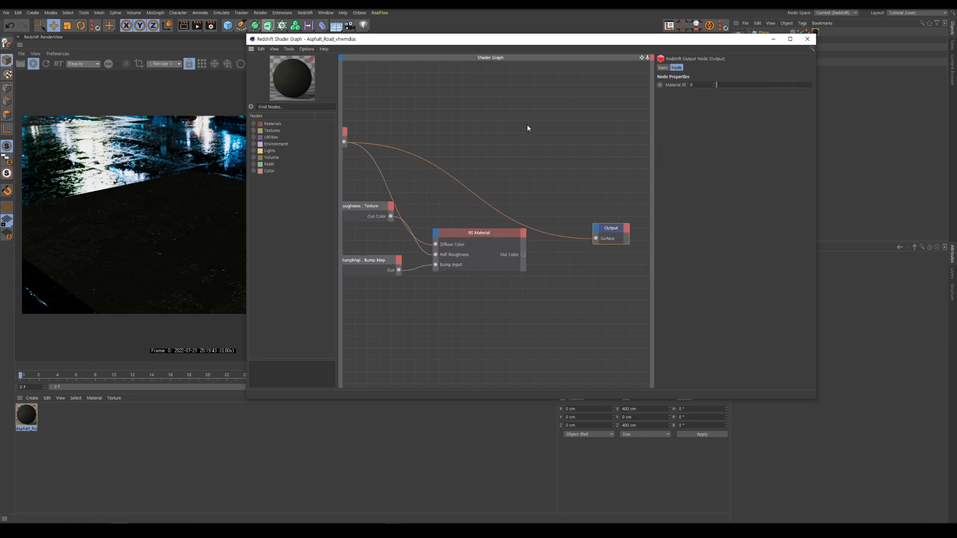
{"action": "left_click_drag", "start_coordinate": [492, 38], "coordinate": [602, 39]}
{"action": "scroll", "coordinate": [229, 301], "scroll_direction": "up", "scroll_amount": 2}
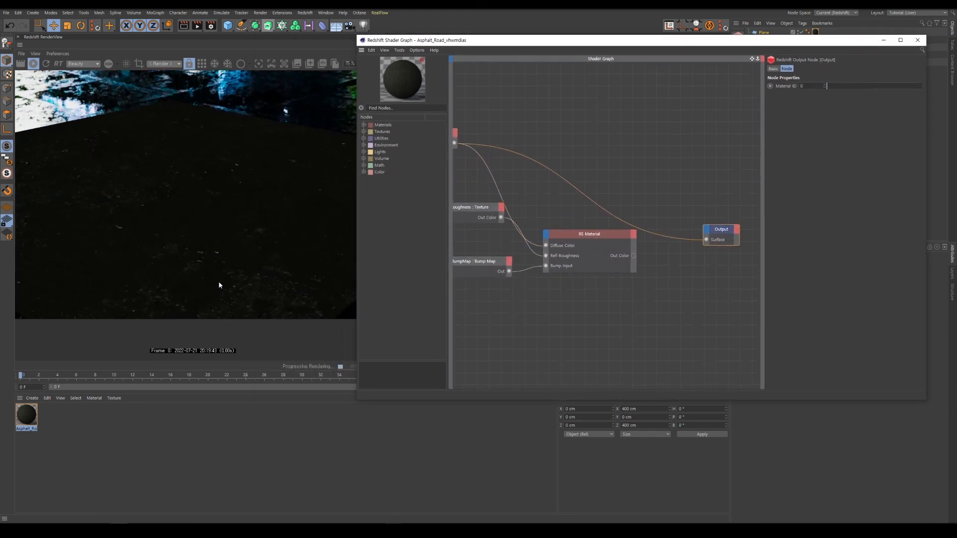
{"action": "scroll", "coordinate": [622, 277], "scroll_direction": "down", "scroll_amount": 3}
{"action": "scroll", "coordinate": [516, 163], "scroll_direction": "up", "scroll_amount": 3}
Step: Preview the Roughness texture, the BumpMap node and the Normal texture one by one through the Output node
{"action": "left_click", "coordinate": [517, 193]}
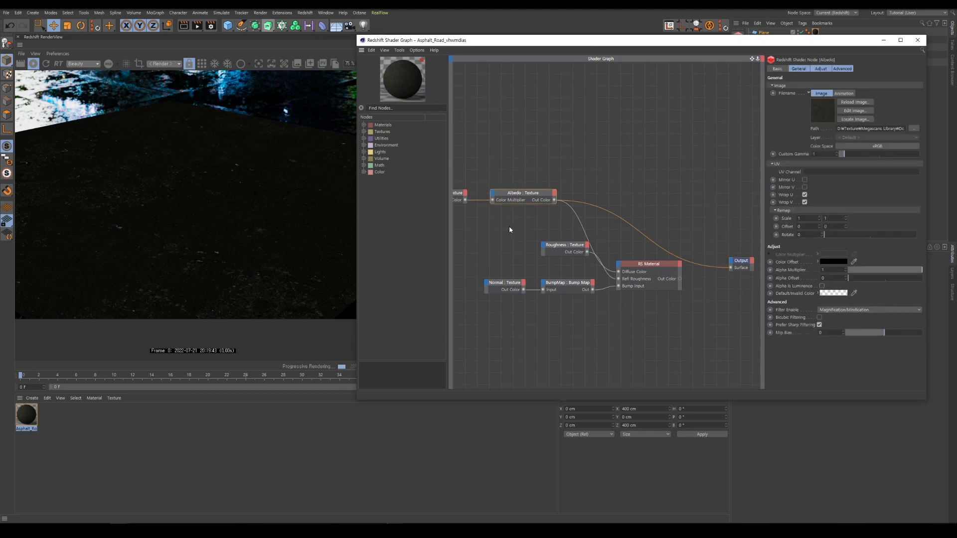
{"action": "left_click", "coordinate": [552, 253]}
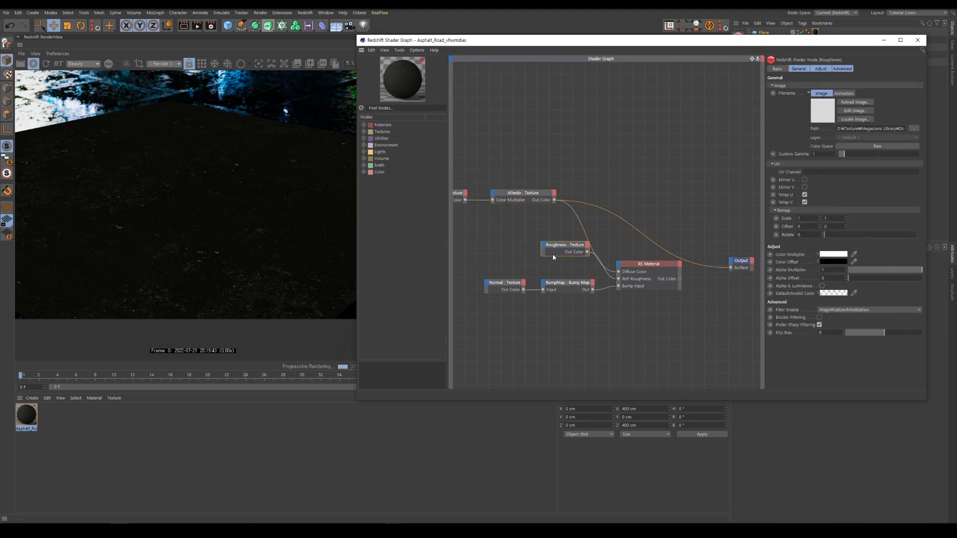
{"action": "left_click_drag", "start_coordinate": [552, 253], "coordinate": [531, 231]}
{"action": "key", "text": "o"}
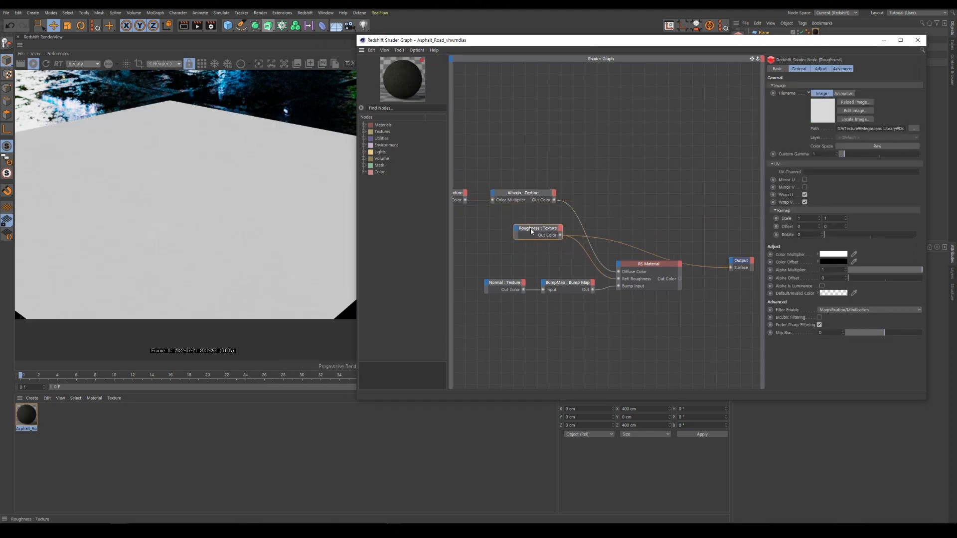
{"action": "left_click", "coordinate": [555, 286]}
{"action": "key", "text": "o"}
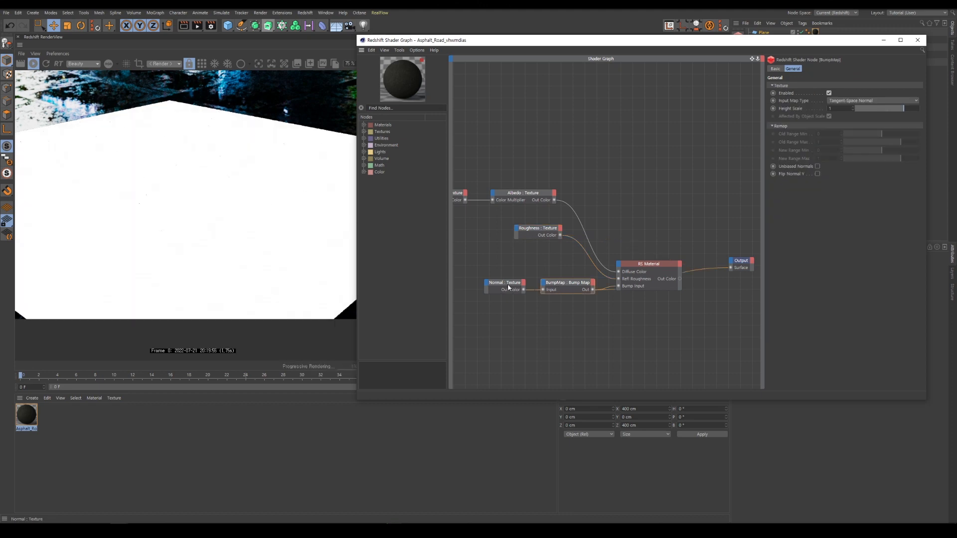
{"action": "left_click", "coordinate": [504, 287]}
{"action": "key", "text": "o"}
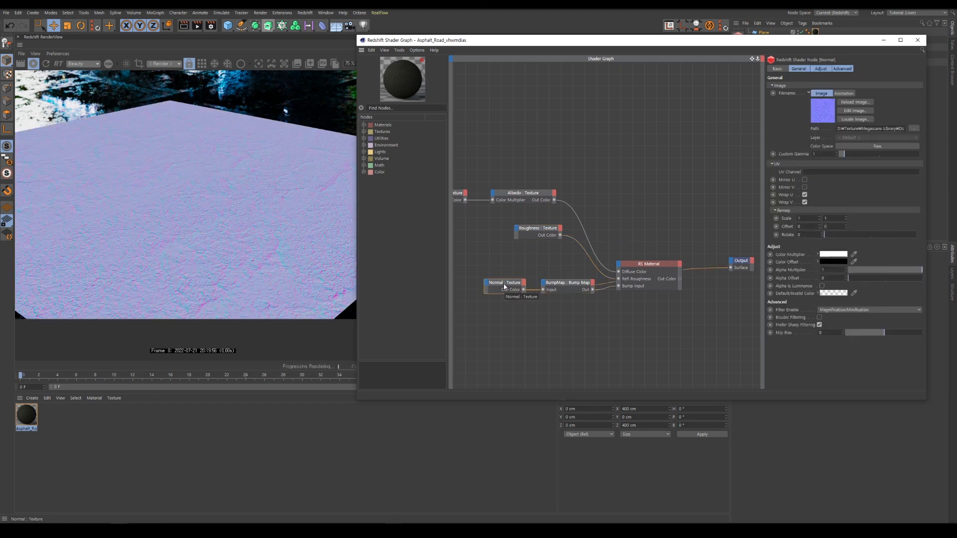
Step: Shift the Normal and BumpMap nodes away from RS Material and route RS Material back to Output to check the render
{"action": "left_click", "coordinate": [543, 283], "text": "shift"}
{"action": "left_click_drag", "start_coordinate": [543, 284], "coordinate": [515, 284]}
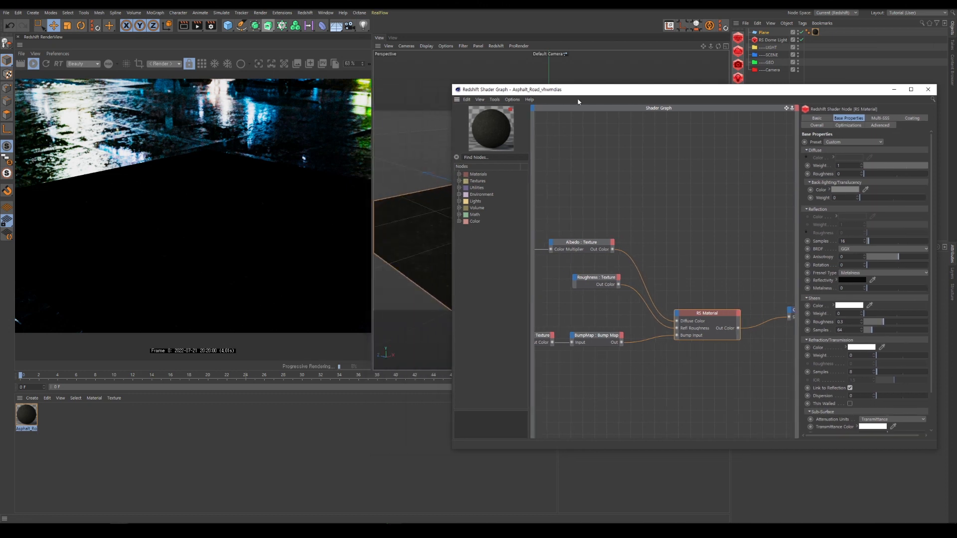
{"action": "left_click_drag", "start_coordinate": [578, 101], "coordinate": [530, 62]}
{"action": "scroll", "coordinate": [198, 207], "scroll_direction": "down", "scroll_amount": 2}
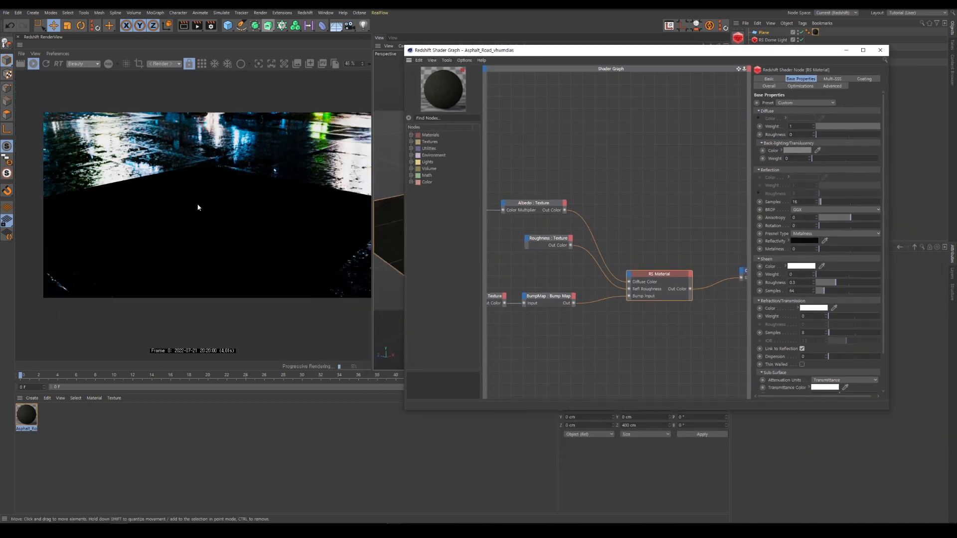
{"action": "scroll", "coordinate": [232, 278], "scroll_direction": "up", "scroll_amount": 3}
{"action": "scroll", "coordinate": [273, 285], "scroll_direction": "down", "scroll_amount": 2}
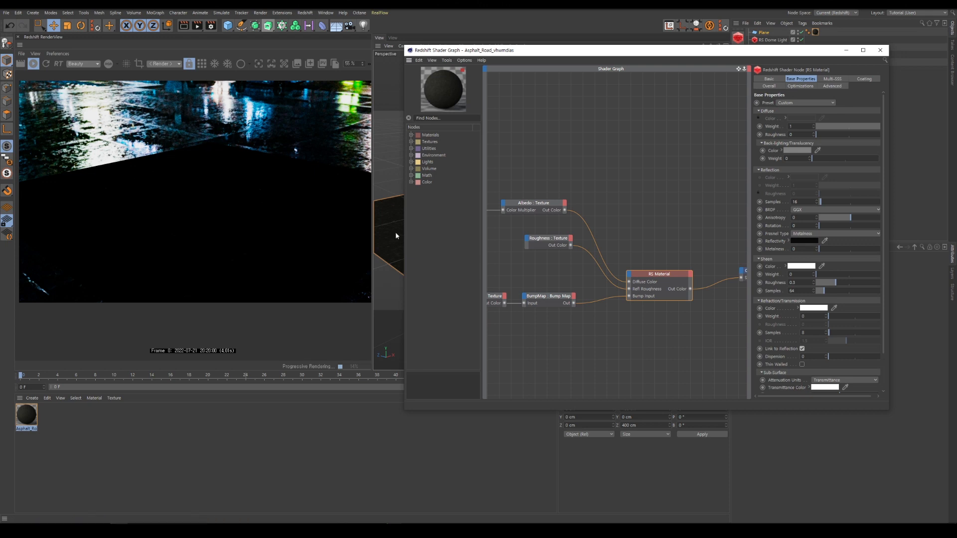
{"action": "scroll", "coordinate": [633, 265], "scroll_direction": "down", "scroll_amount": 3}
{"action": "scroll", "coordinate": [508, 253], "scroll_direction": "up", "scroll_amount": 4}
Step: Insert an RS Ramp between the Roughness texture and RS Material's reflection roughness, making room by moving the Roughness node
{"action": "left_click_drag", "start_coordinate": [593, 241], "coordinate": [519, 248]}
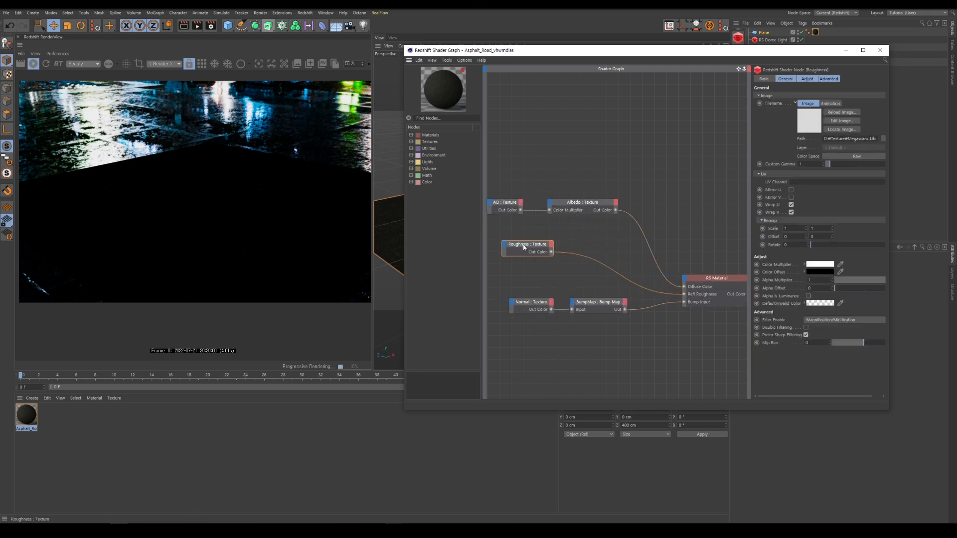
{"action": "left_click", "coordinate": [590, 245]}
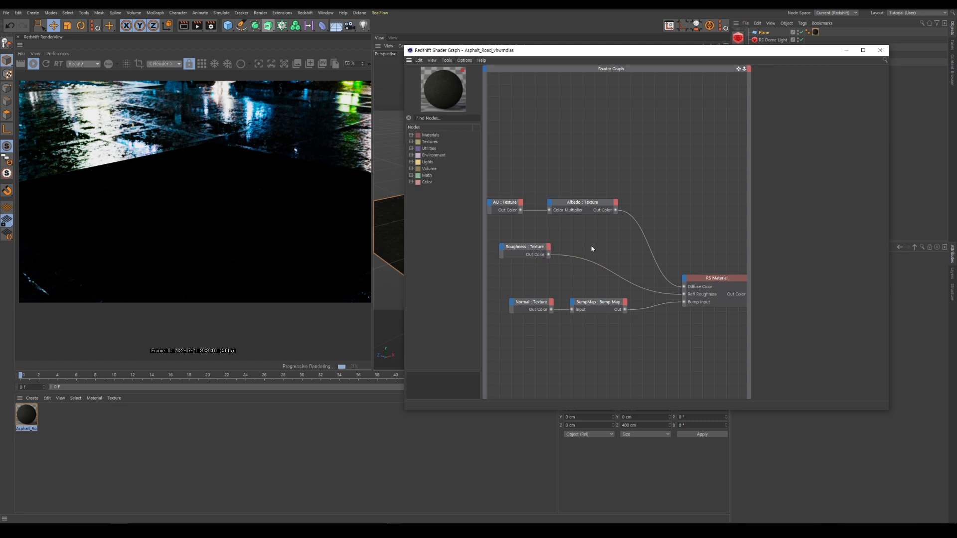
{"action": "key", "text": "Tab"}
{"action": "type", "text": "ra"}
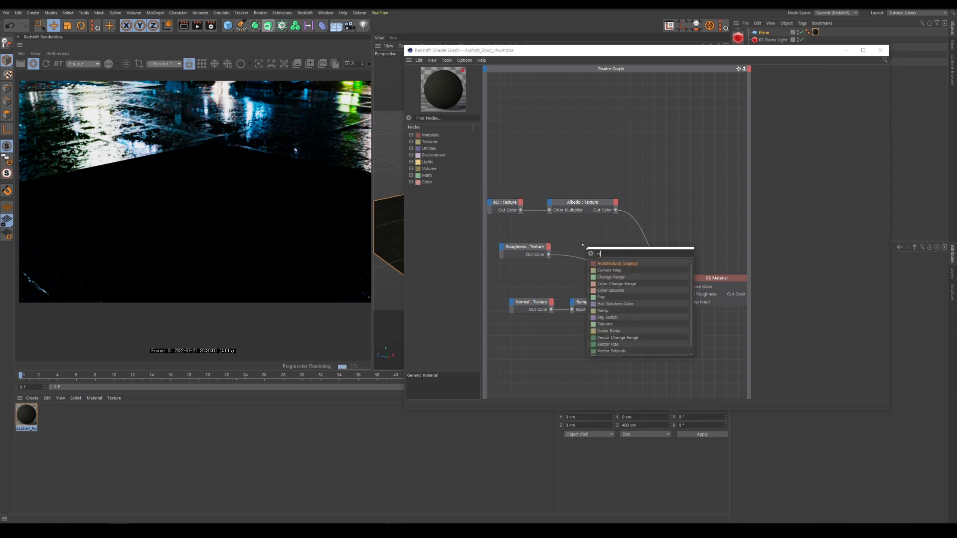
{"action": "type", "text": "mp"}
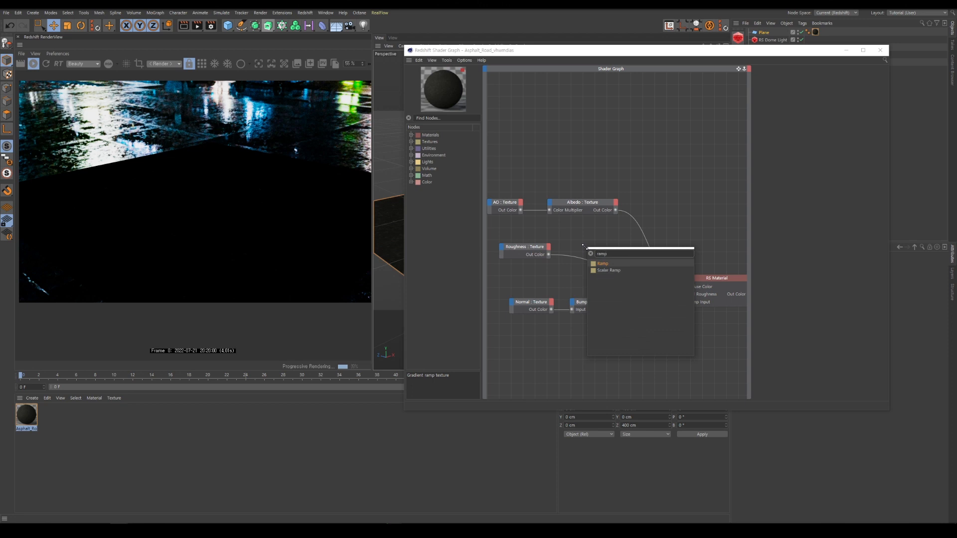
{"action": "left_click", "coordinate": [602, 263]}
{"action": "mouse_move", "coordinate": [548, 255]}
{"action": "left_mouse_down"}
{"action": "mouse_move", "coordinate": [567, 247]}
{"action": "mouse_move", "coordinate": [683, 294]}
{"action": "left_mouse_up"}
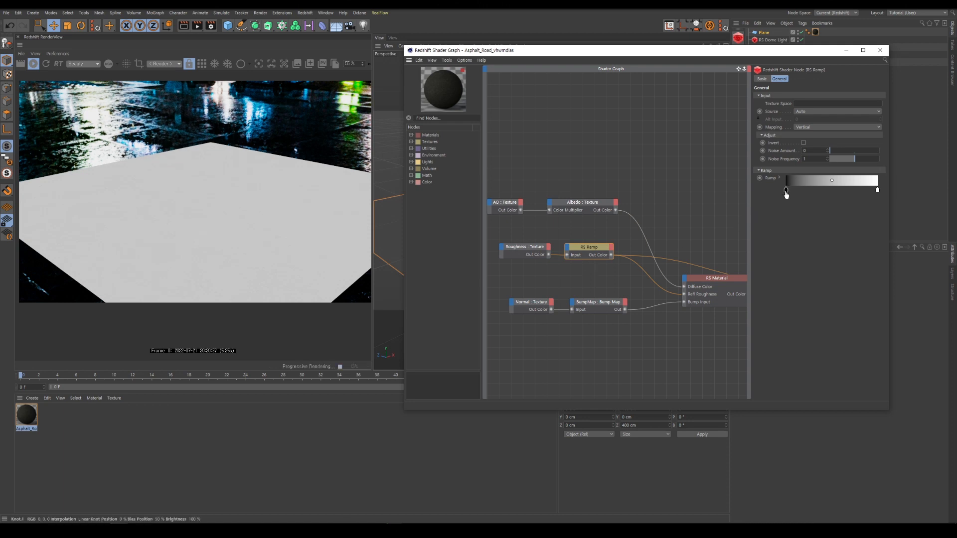
Step: Move the RS Ramp's black knot close to the white knot to raise the roughness contrast
{"action": "mouse_move", "coordinate": [786, 192]}
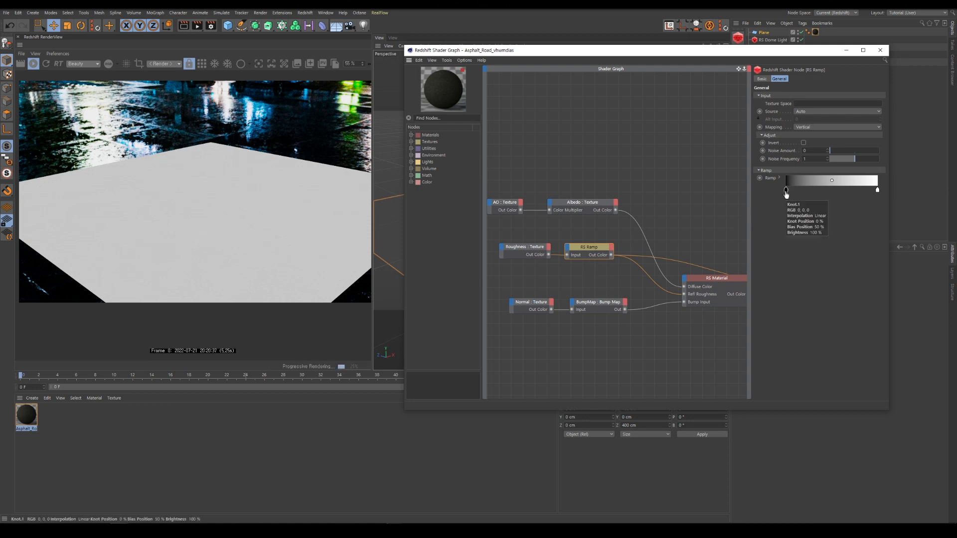
{"action": "left_click_drag", "start_coordinate": [785, 192], "coordinate": [823, 194]}
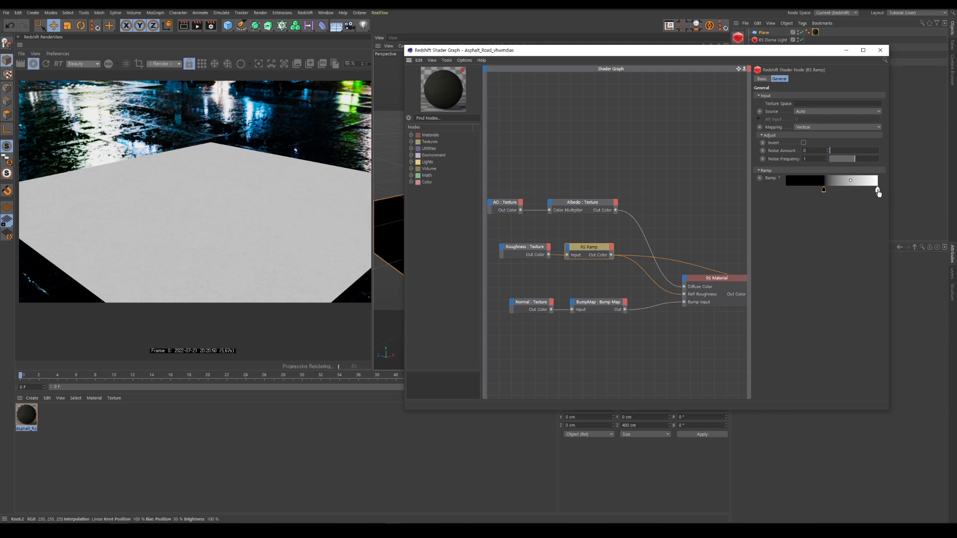
{"action": "mouse_move", "coordinate": [878, 192]}
{"action": "mouse_move", "coordinate": [824, 194]}
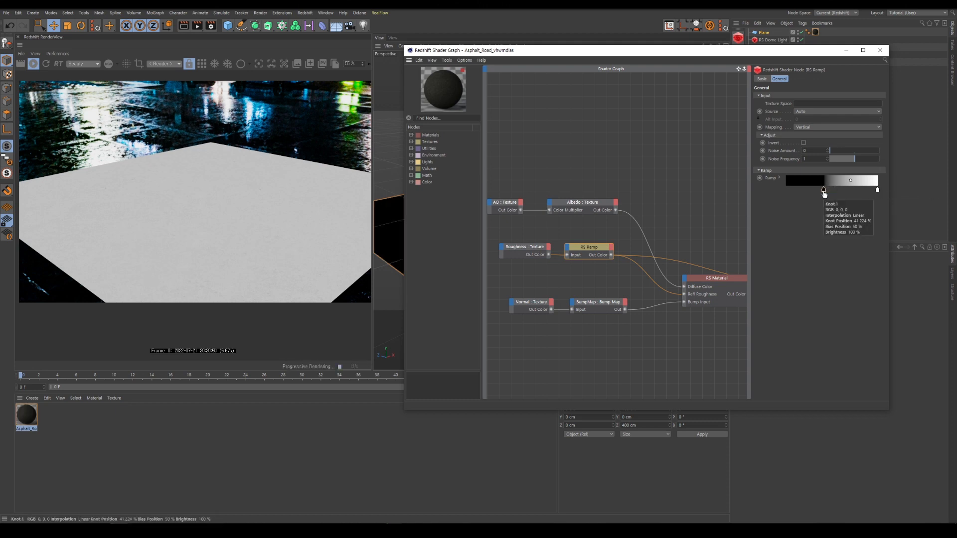
{"action": "left_click_drag", "start_coordinate": [824, 194], "coordinate": [859, 191]}
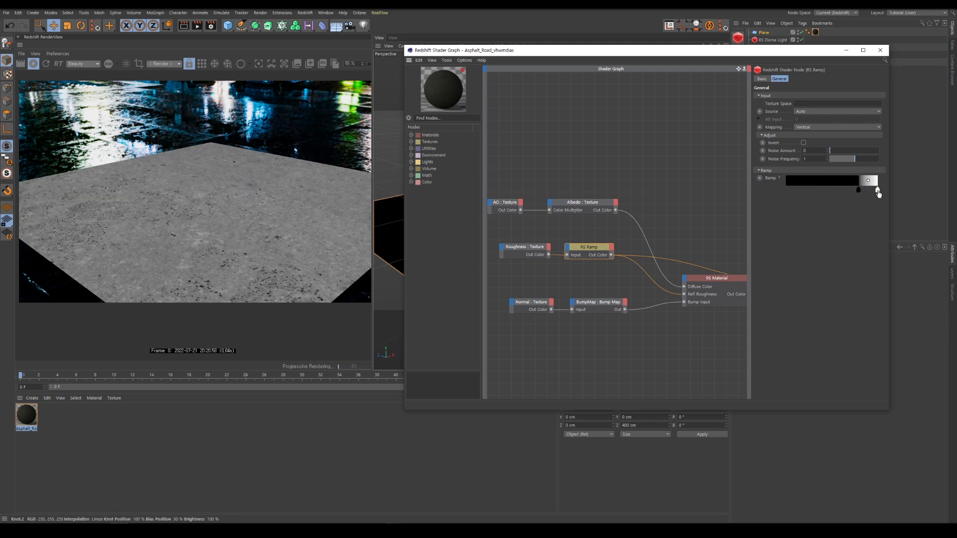
Step: Darken the RS Ramp's white knot to a color value of about 80%
{"action": "double_click", "coordinate": [877, 190]}
{"action": "left_click", "coordinate": [930, 215]}
{"action": "left_click_drag", "start_coordinate": [930, 216], "coordinate": [927, 216]}
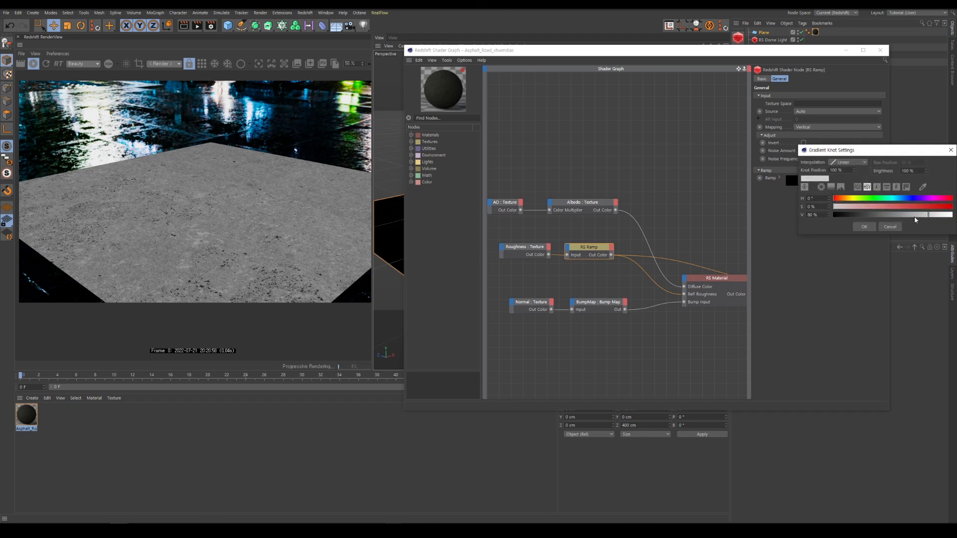
{"action": "left_click", "coordinate": [864, 227]}
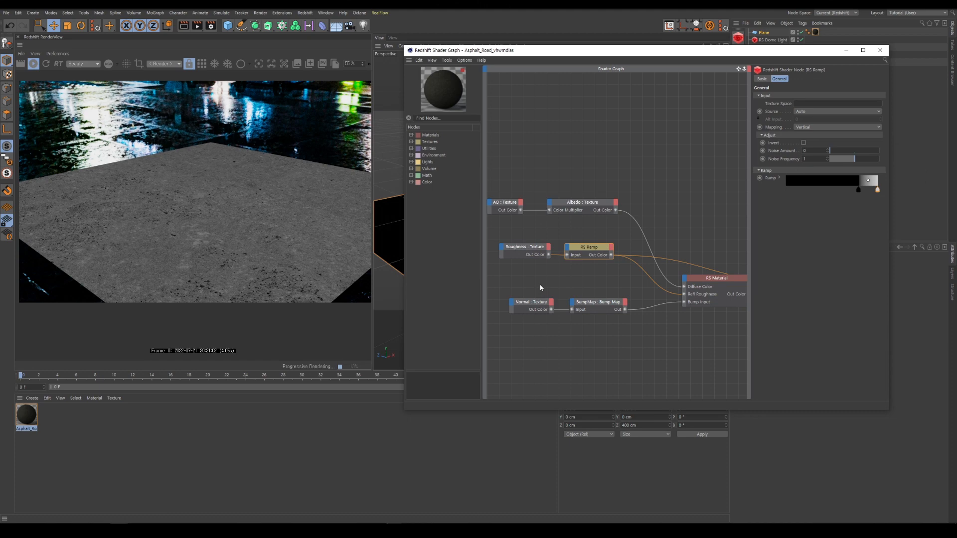
Step: Route RS Material back to Output and reframe the perspective view closer on the asphalt plane
{"action": "scroll", "coordinate": [541, 288], "scroll_direction": "down", "scroll_amount": 2}
{"action": "left_click", "coordinate": [680, 276]}
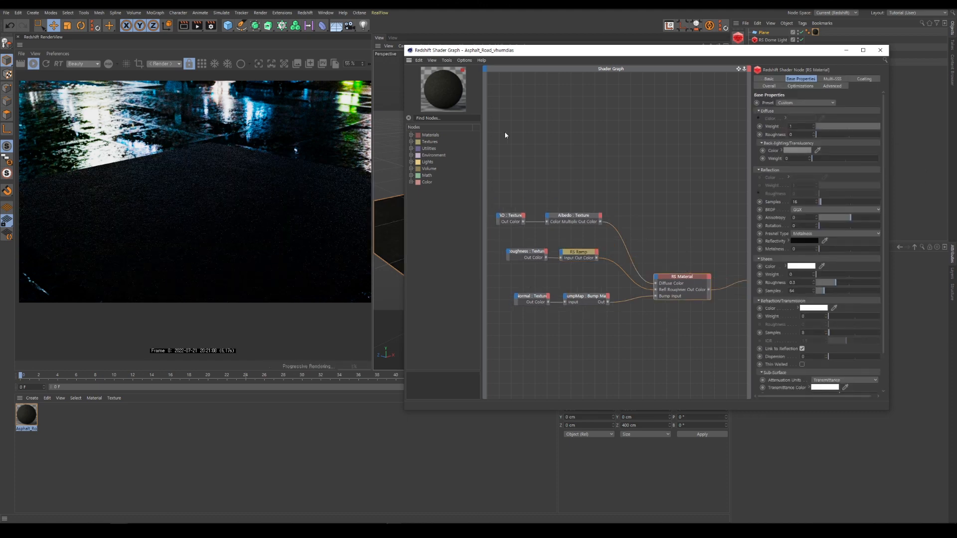
{"action": "left_click_drag", "start_coordinate": [522, 56], "coordinate": [461, 300]}
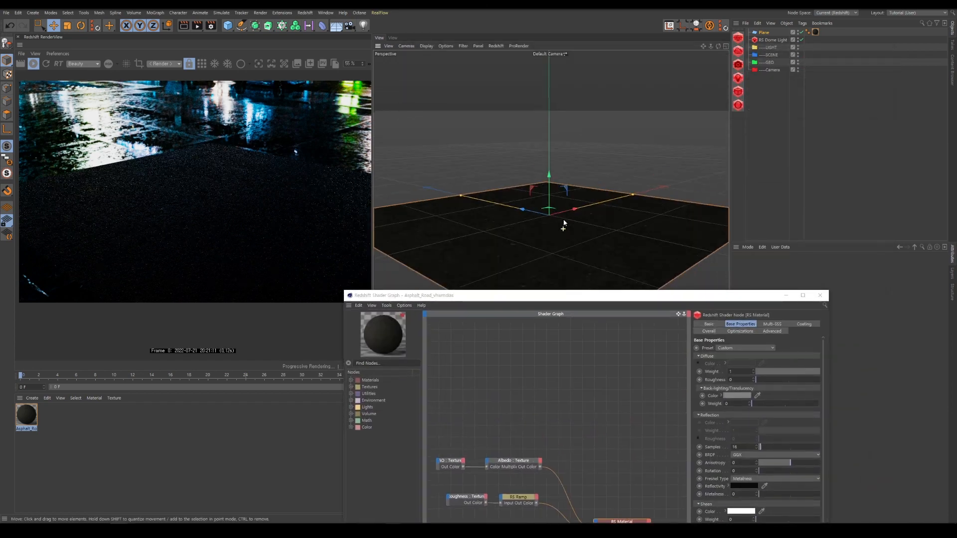
{"action": "right_click_drag", "start_coordinate": [530, 211], "coordinate": [570, 199], "text": "alt"}
{"action": "left_click_drag", "start_coordinate": [570, 199], "coordinate": [566, 210], "text": "alt"}
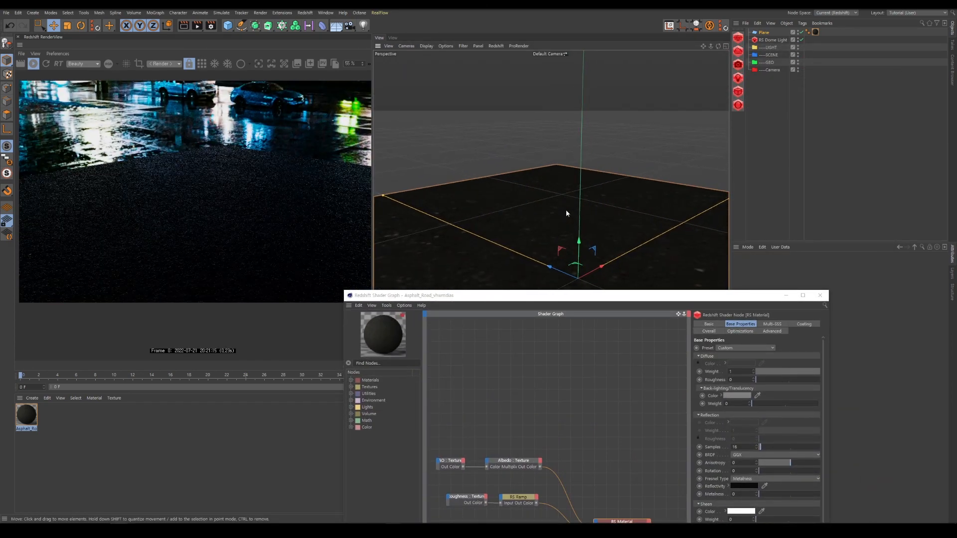
{"action": "left_click_drag", "start_coordinate": [574, 295], "coordinate": [638, 100]}
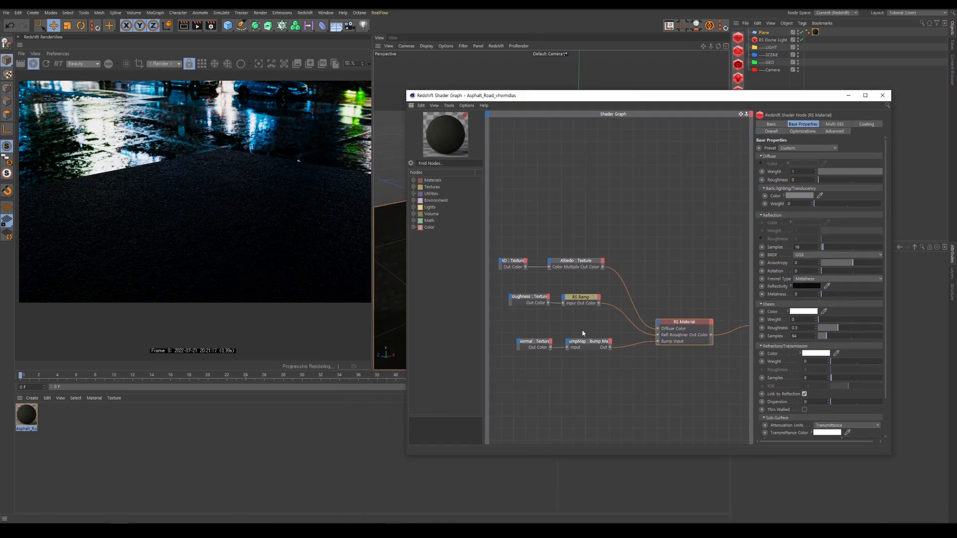
Step: Reduce the BumpMap node's height scale and move the Normal and BumpMap nodes lower in the graph
{"action": "scroll", "coordinate": [527, 369], "scroll_direction": "up", "scroll_amount": 2}
{"action": "left_click", "coordinate": [608, 334]}
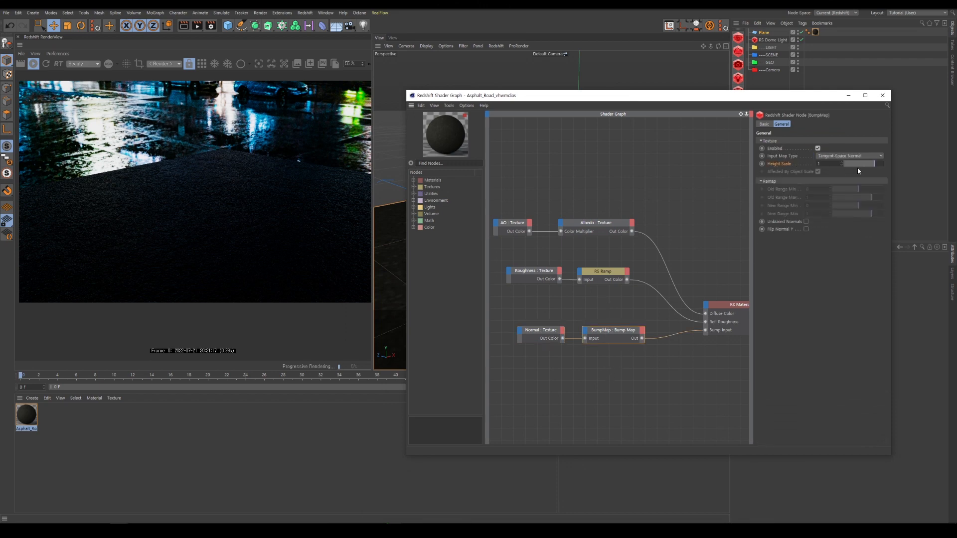
{"action": "left_click", "coordinate": [872, 166]}
{"action": "left_click_drag", "start_coordinate": [870, 166], "coordinate": [870, 166]}
{"action": "left_click", "coordinate": [869, 165]}
{"action": "left_click", "coordinate": [835, 163]}
{"action": "key", "text": "BackSpace"}
{"action": "key", "text": "Return"}
{"action": "left_click_drag", "start_coordinate": [585, 374], "coordinate": [591, 353]}
{"action": "left_click_drag", "start_coordinate": [709, 260], "coordinate": [717, 358]}
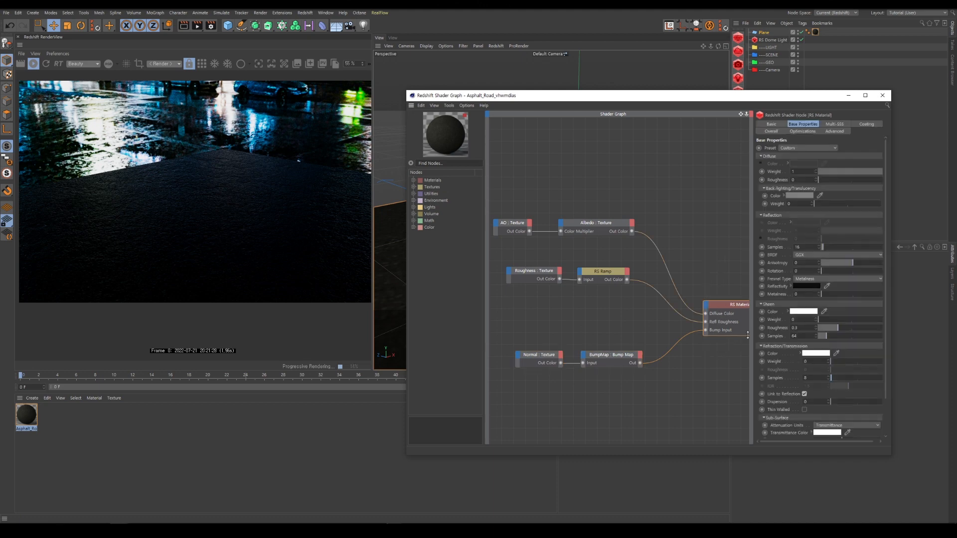
Step: Set the RS Material's reflection Fresnel type to IOR
{"action": "left_click", "coordinate": [803, 280]}
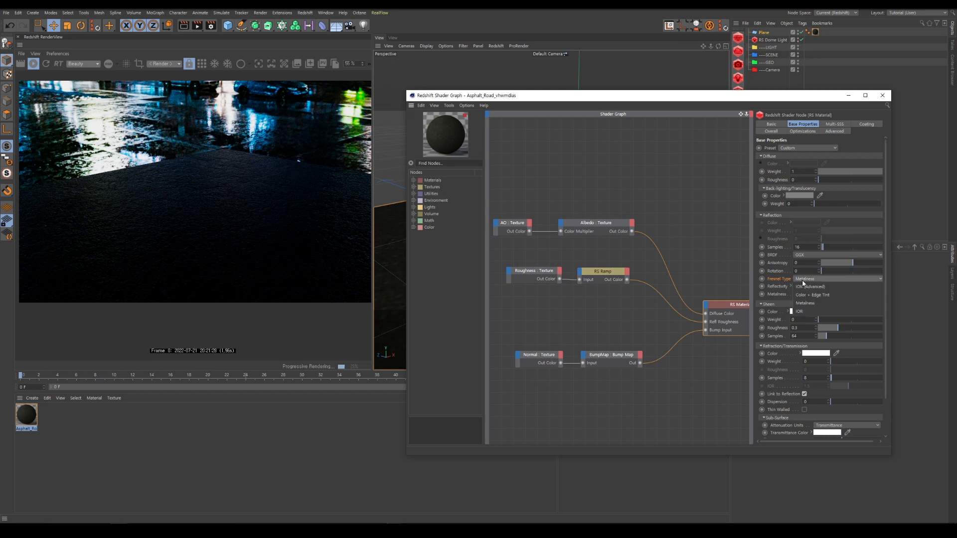
{"action": "left_click", "coordinate": [800, 311]}
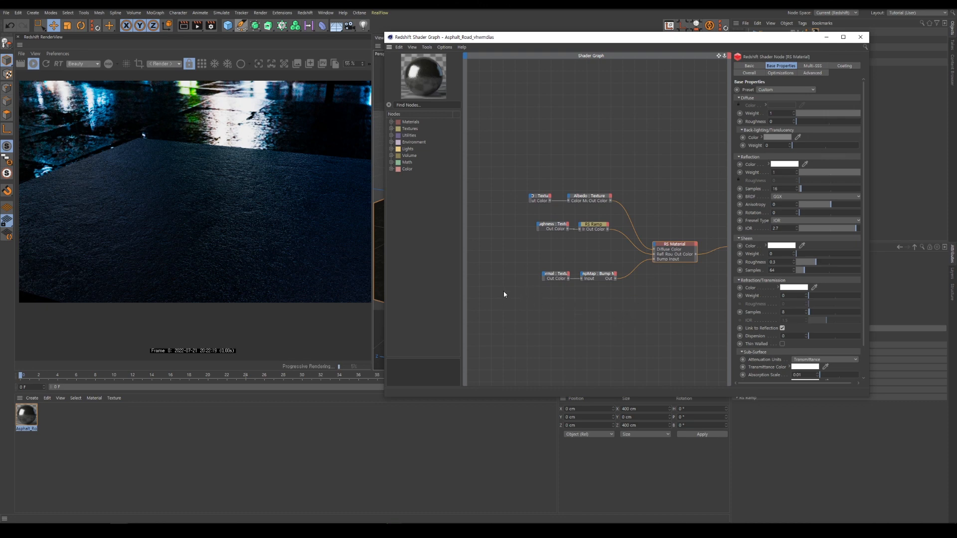
Step: Add a Maxon Noise node below the Normal texture and route it to Output to preview it on the plane
{"action": "double_click", "coordinate": [505, 258]}
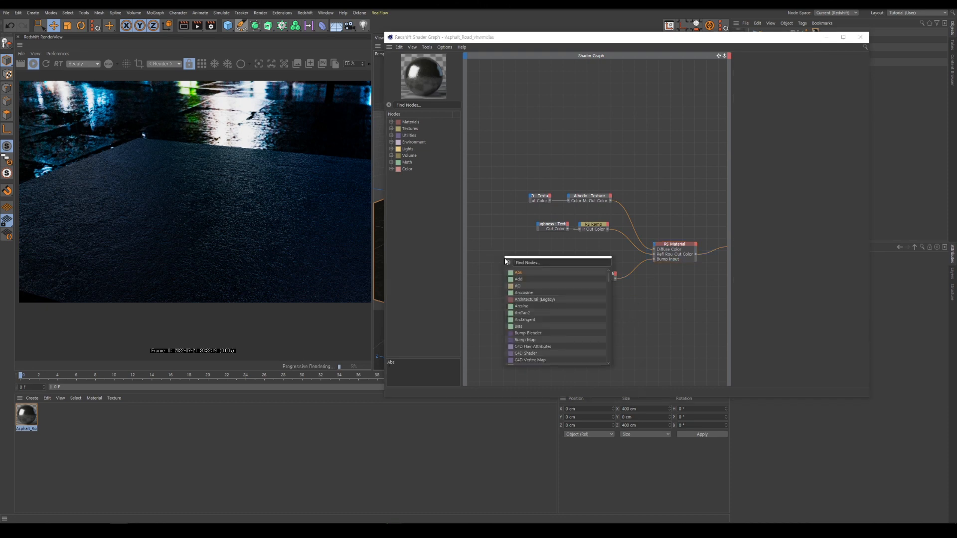
{"action": "type", "text": "maxon no"}
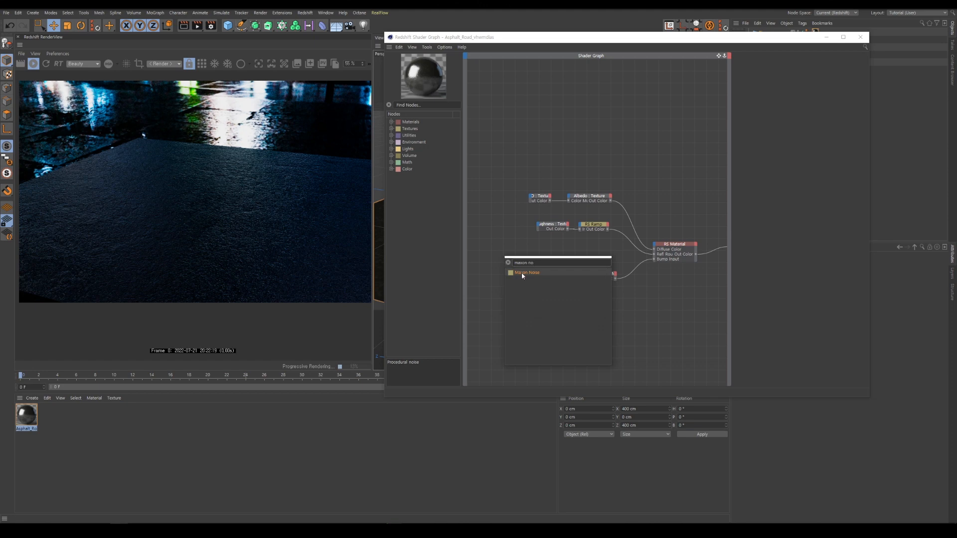
{"action": "left_click", "coordinate": [521, 273]}
{"action": "left_click_drag", "start_coordinate": [509, 260], "coordinate": [526, 285]}
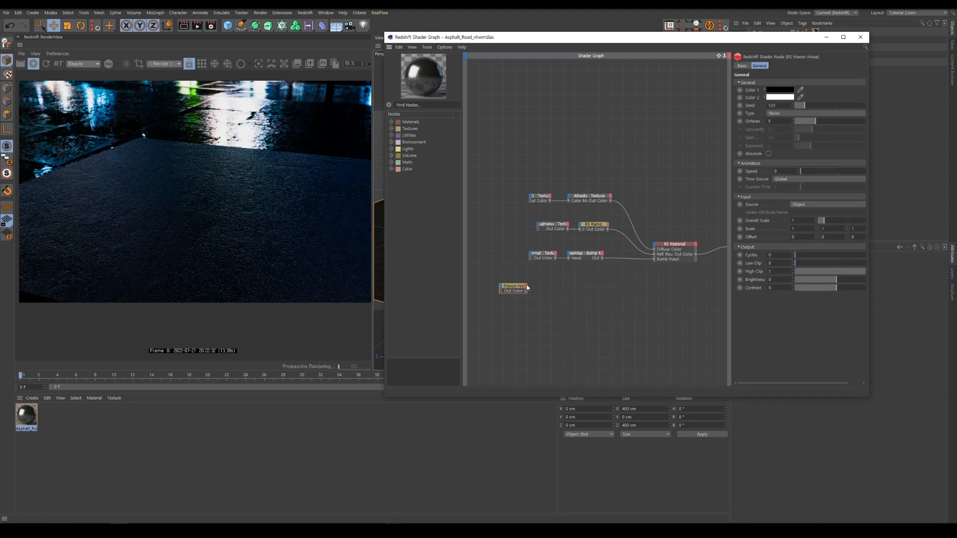
{"action": "key", "text": "q"}
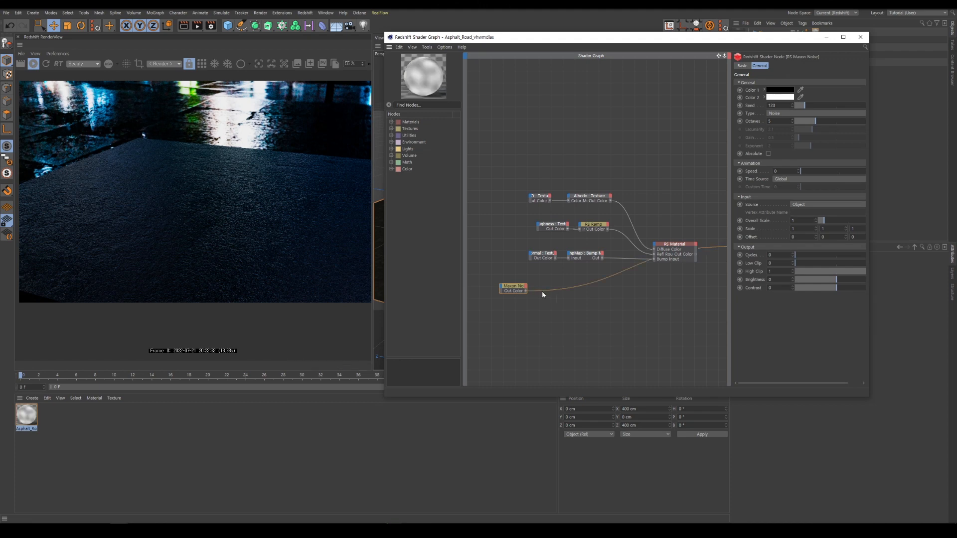
{"action": "left_click_drag", "start_coordinate": [510, 286], "coordinate": [536, 300]}
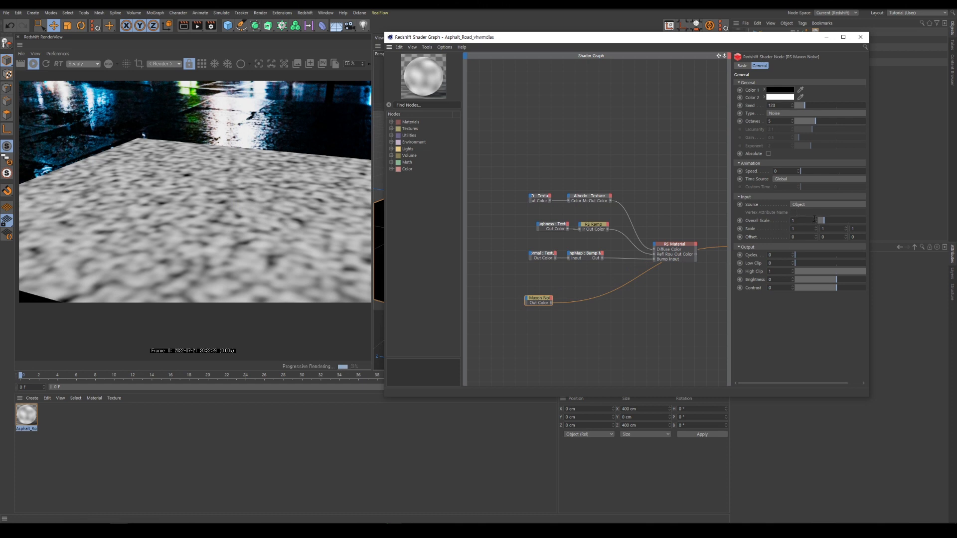
Step: Set the RS Maxon Noise to Turbulence with overall scale 10, octaves about 8.2, brightness about -0.33 and contrast about 0.42
{"action": "left_click", "coordinate": [771, 113]}
{"action": "left_click", "coordinate": [788, 171]}
{"action": "left_click", "coordinate": [787, 114]}
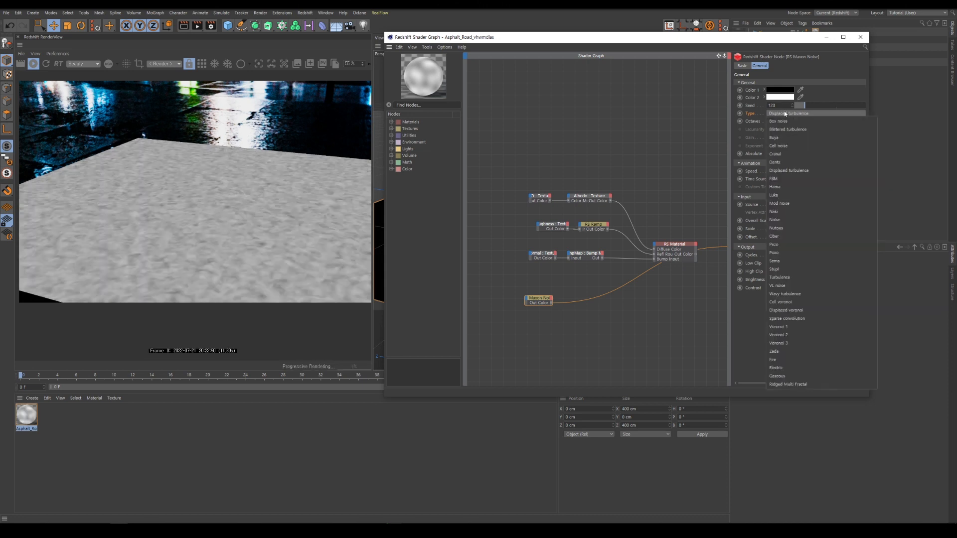
{"action": "left_click", "coordinate": [788, 280]}
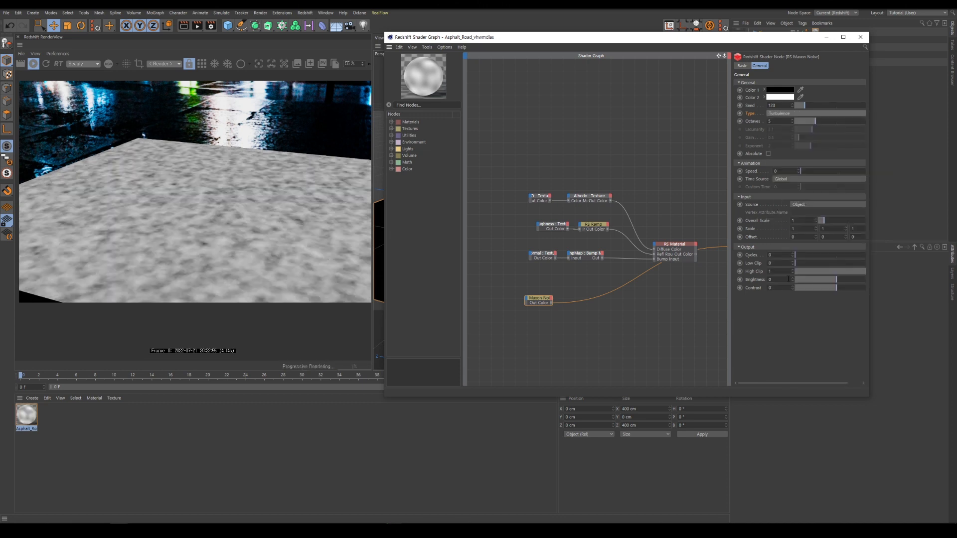
{"action": "left_click_drag", "start_coordinate": [825, 223], "coordinate": [853, 222]}
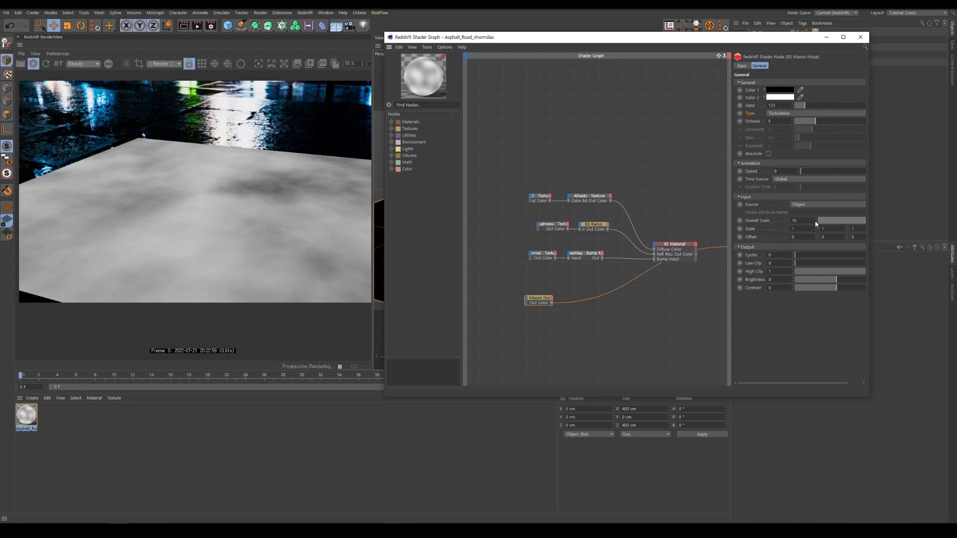
{"action": "mouse_move", "coordinate": [836, 280]}
{"action": "left_mouse_down"}
{"action": "mouse_move", "coordinate": [825, 279]}
{"action": "mouse_move", "coordinate": [853, 288]}
{"action": "mouse_move", "coordinate": [823, 281]}
{"action": "left_mouse_up"}
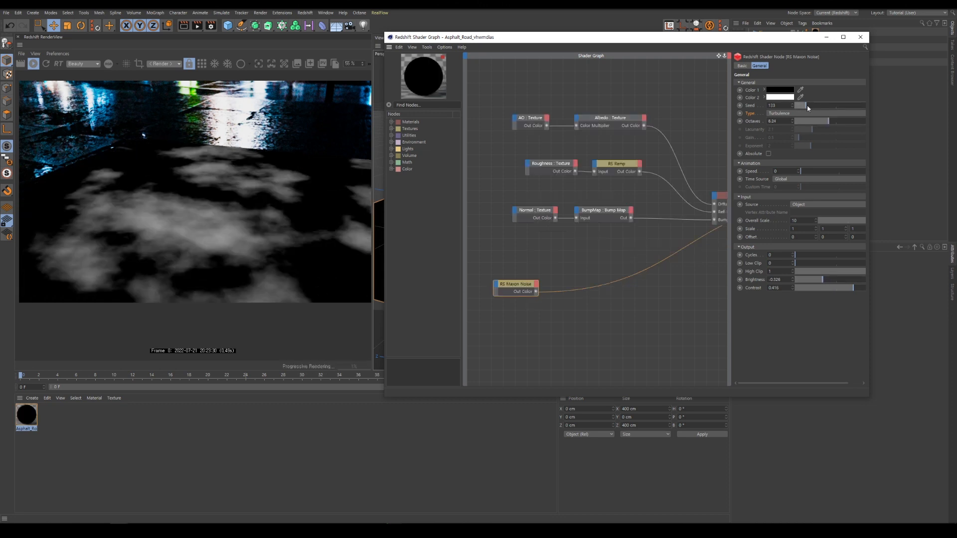
Step: Add a Ramp node fed by the RS Maxon Noise and connect its output to the RS Material's Refl Weight
{"action": "left_click", "coordinate": [571, 270]}
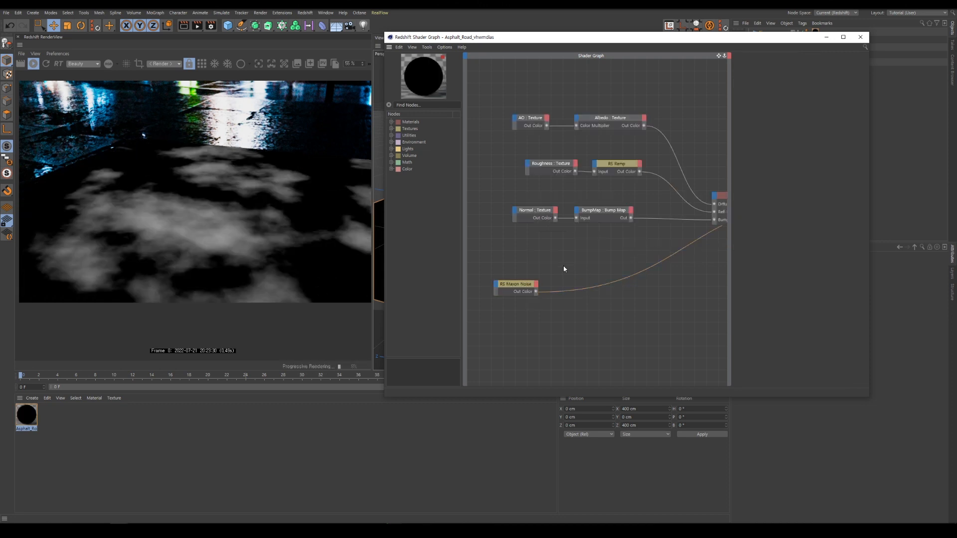
{"action": "key", "text": "Tab"}
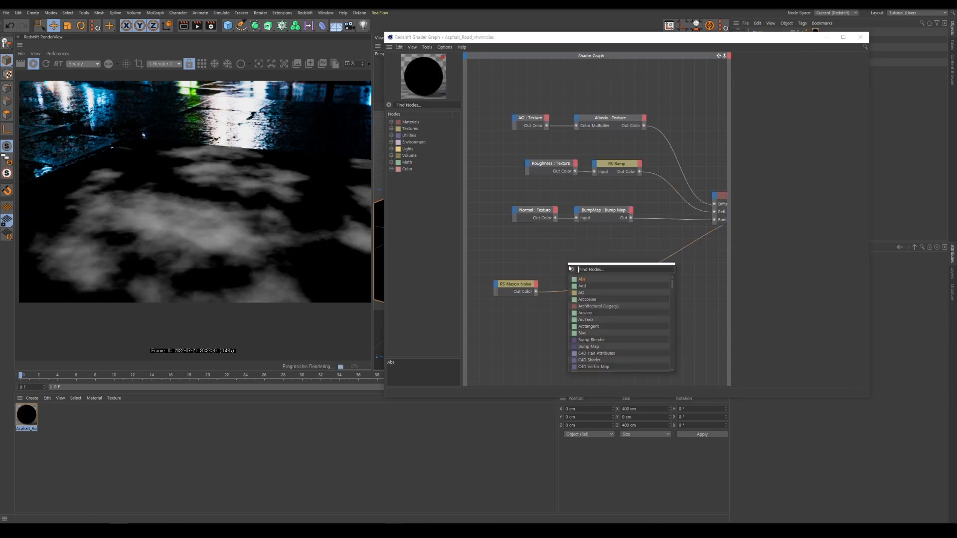
{"action": "type", "text": "ramp"}
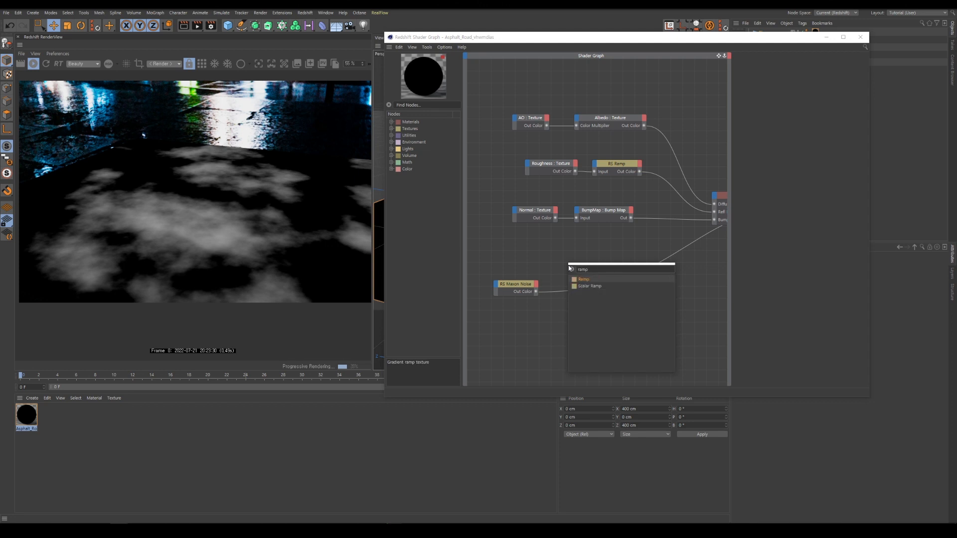
{"action": "key", "text": "Return"}
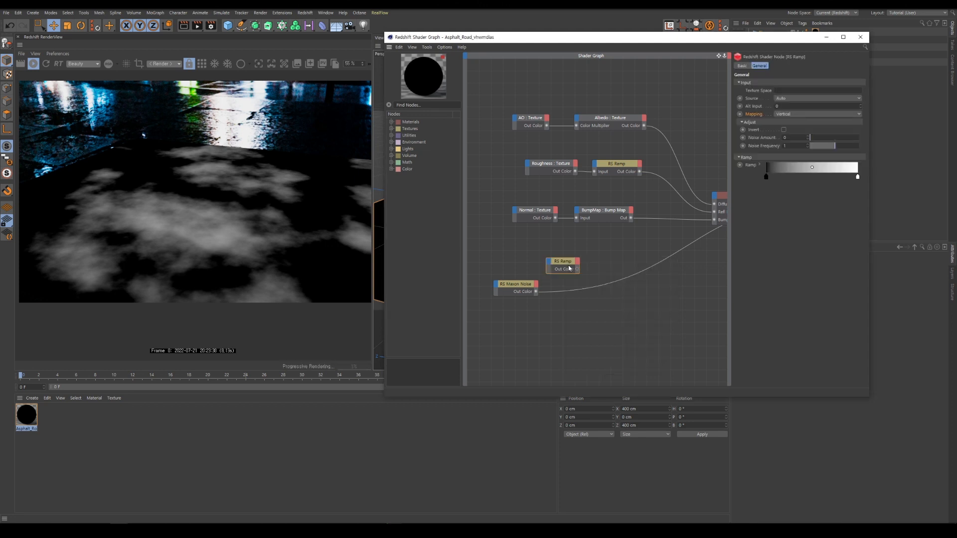
{"action": "left_click_drag", "start_coordinate": [535, 291], "coordinate": [550, 265]}
{"action": "left_click_drag", "start_coordinate": [708, 196], "coordinate": [663, 196]}
{"action": "left_click_drag", "start_coordinate": [575, 268], "coordinate": [668, 218]}
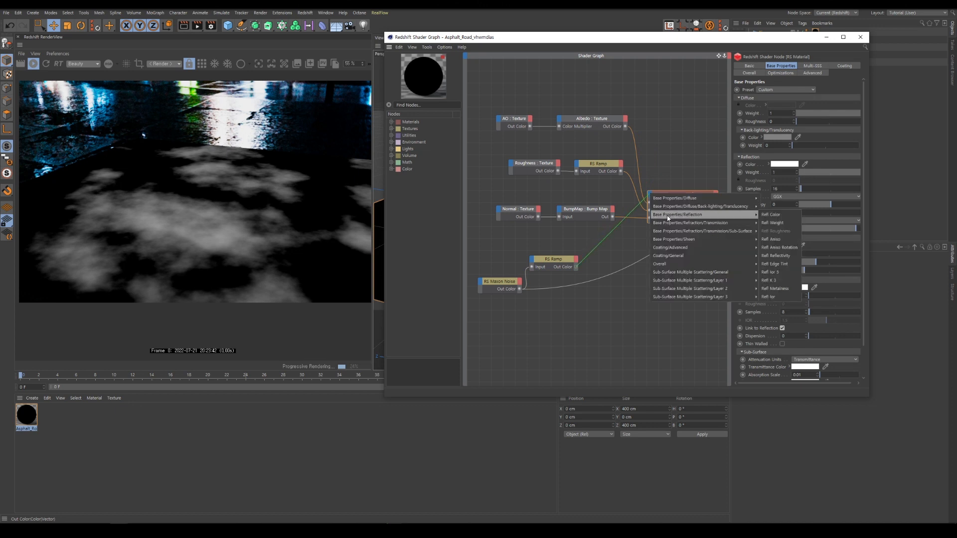
{"action": "left_click_drag", "start_coordinate": [741, 217], "coordinate": [772, 223]}
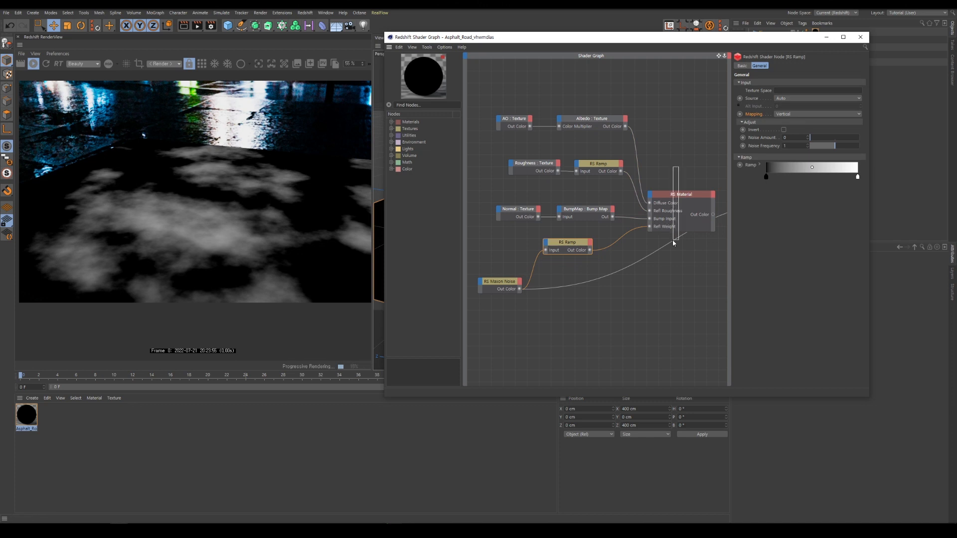
Step: Route RS Material back to Output in place of the RS Maxon Noise preview
{"action": "left_click", "coordinate": [679, 220]}
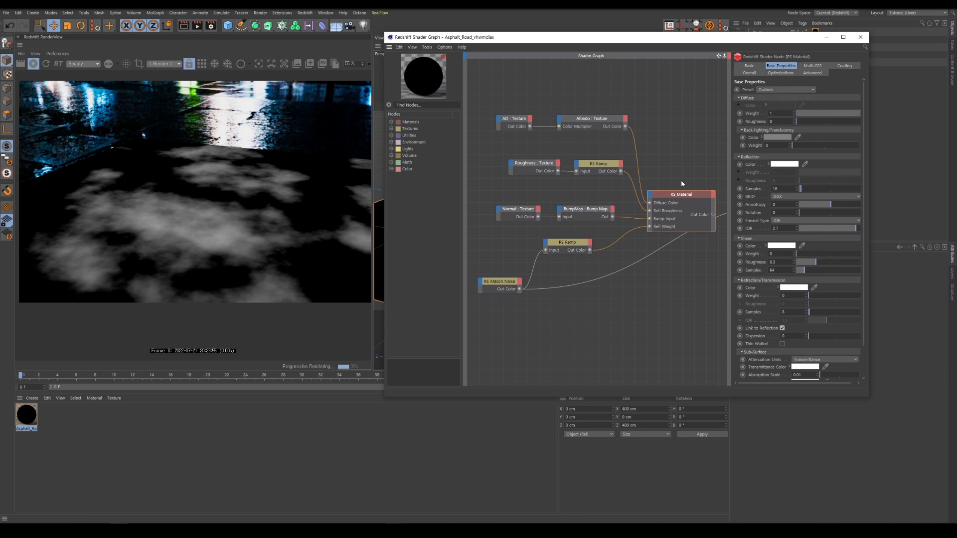
{"action": "left_click", "coordinate": [561, 242]}
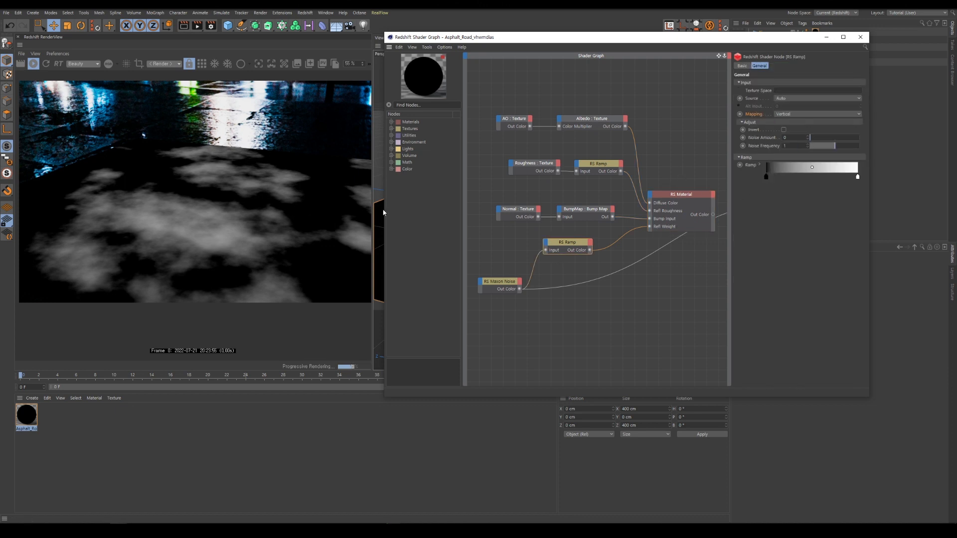
{"action": "left_click_drag", "start_coordinate": [672, 169], "coordinate": [666, 246]}
{"action": "left_click", "coordinate": [666, 246]}
{"action": "key", "text": "Delete"}
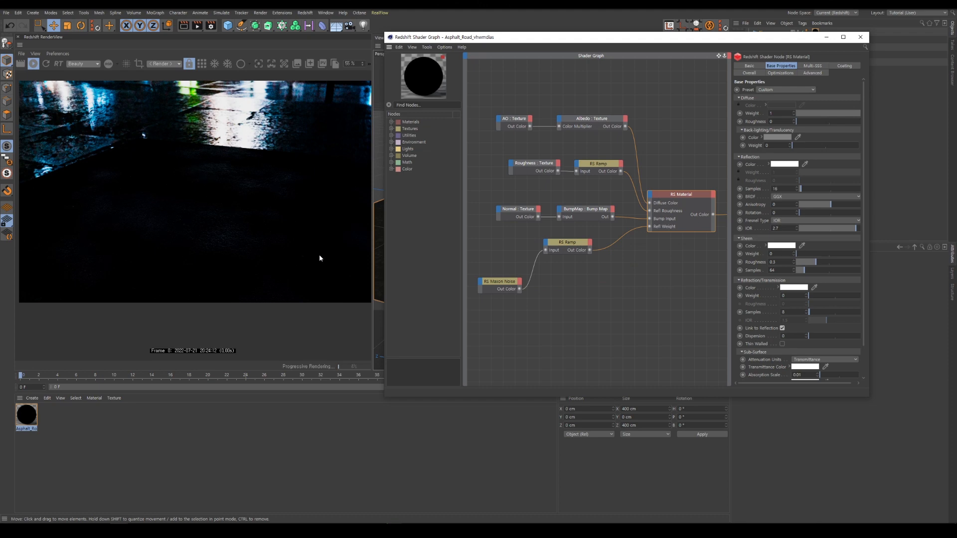
Step: Lighten the black knot of the reflection weight RS Ramp to a color value of about 77%
{"action": "left_click", "coordinate": [573, 245]}
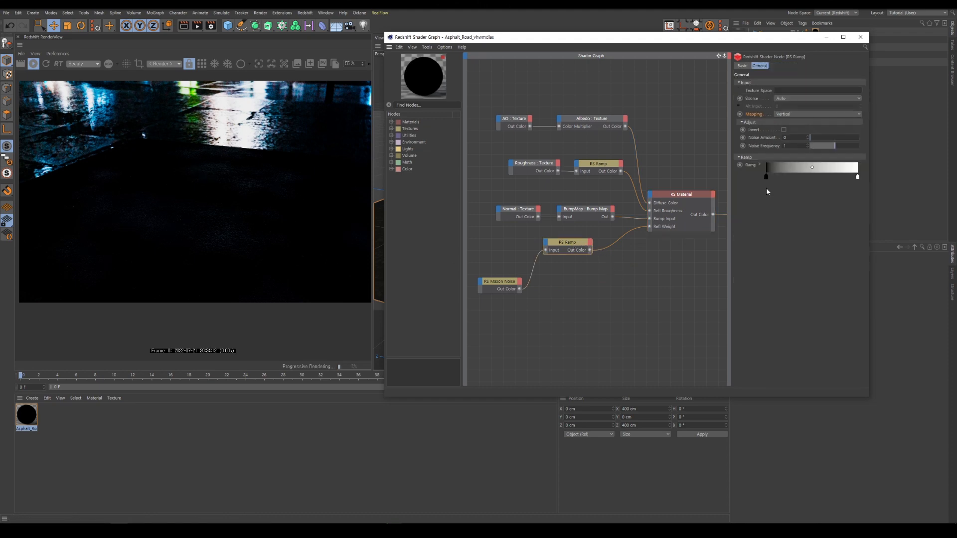
{"action": "double_click", "coordinate": [766, 176]}
{"action": "left_click", "coordinate": [740, 201]}
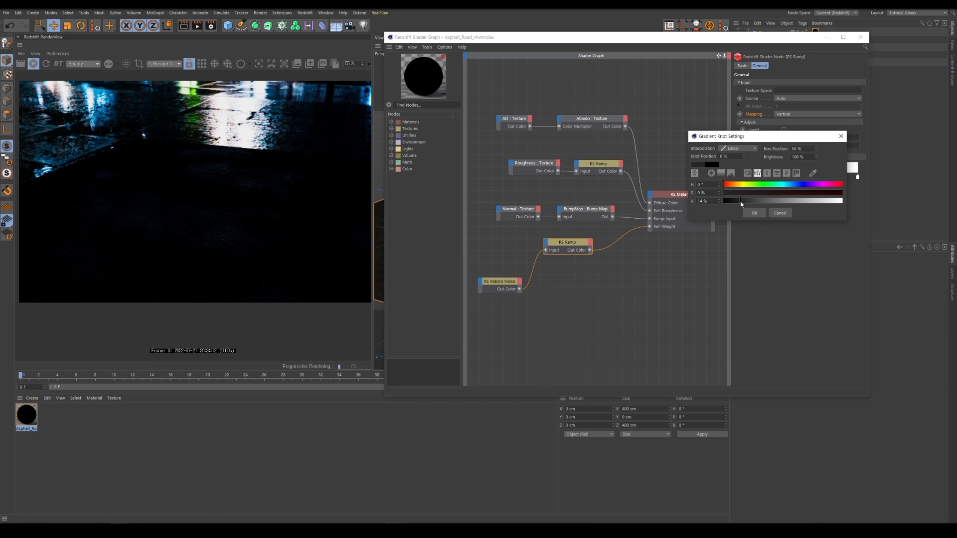
{"action": "left_click_drag", "start_coordinate": [740, 202], "coordinate": [813, 203]}
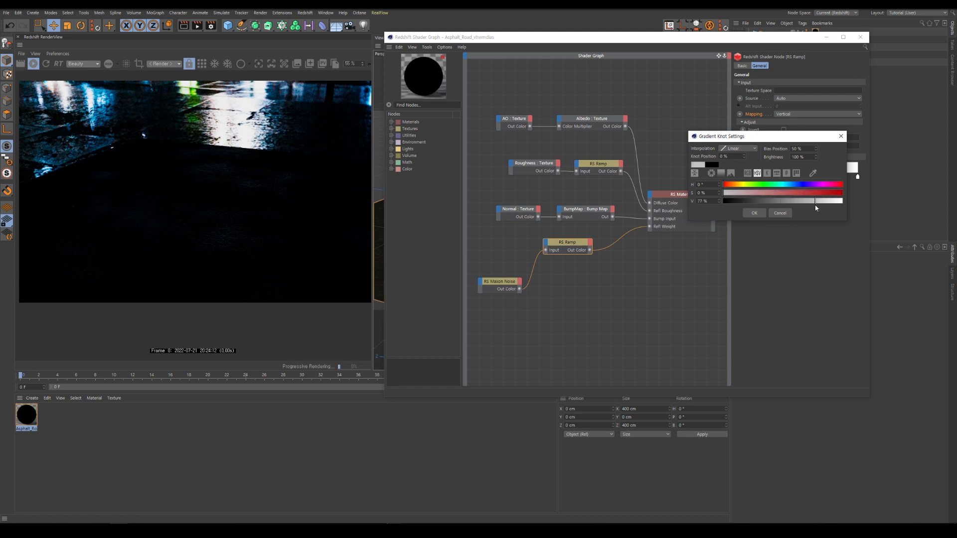
{"action": "left_click", "coordinate": [754, 213]}
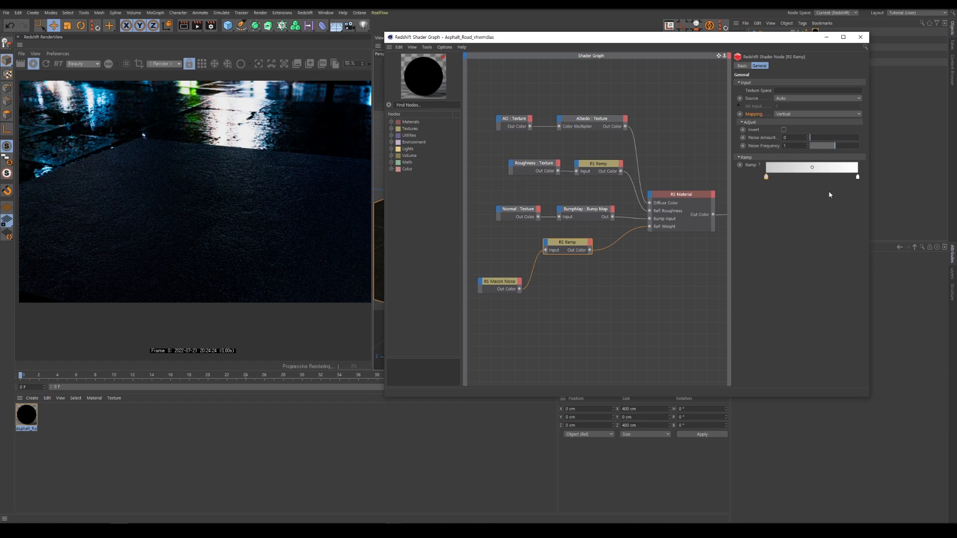
Step: Move the gray knot of the reflection weight RS Ramp to about 54% and fine-tune its gray value
{"action": "mouse_move", "coordinate": [766, 176]}
{"action": "left_mouse_down"}
{"action": "mouse_move", "coordinate": [844, 178]}
{"action": "mouse_move", "coordinate": [836, 181]}
{"action": "left_mouse_up"}
{"action": "double_click", "coordinate": [816, 177]}
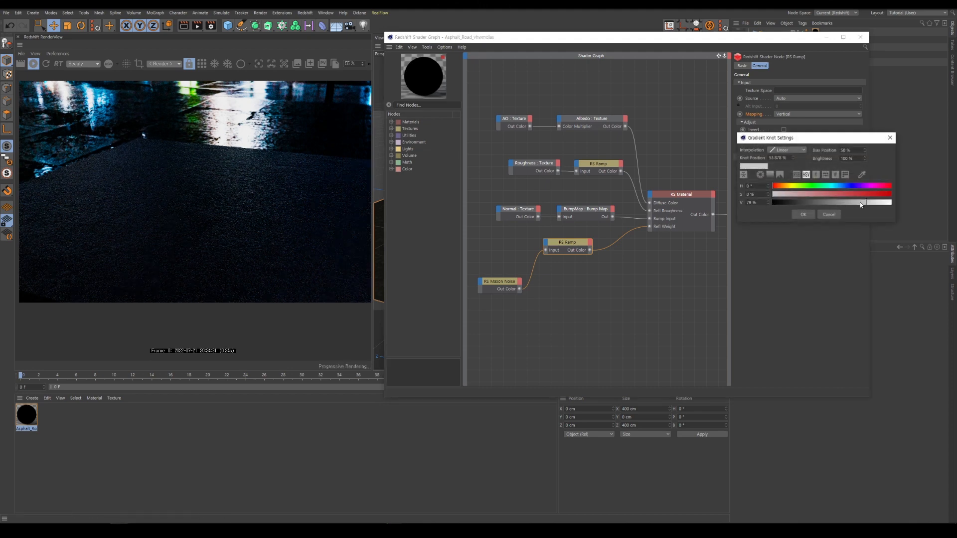
{"action": "left_click", "coordinate": [856, 202]}
{"action": "left_click", "coordinate": [803, 214]}
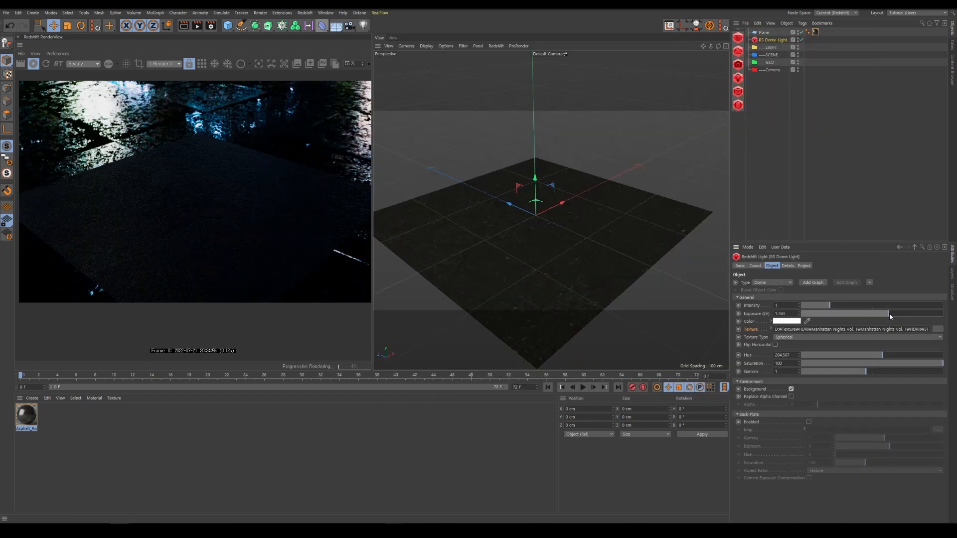
Step: Raise the RS Dome Light's exposure to about 3.19
{"action": "left_click_drag", "start_coordinate": [891, 316], "coordinate": [902, 315]}
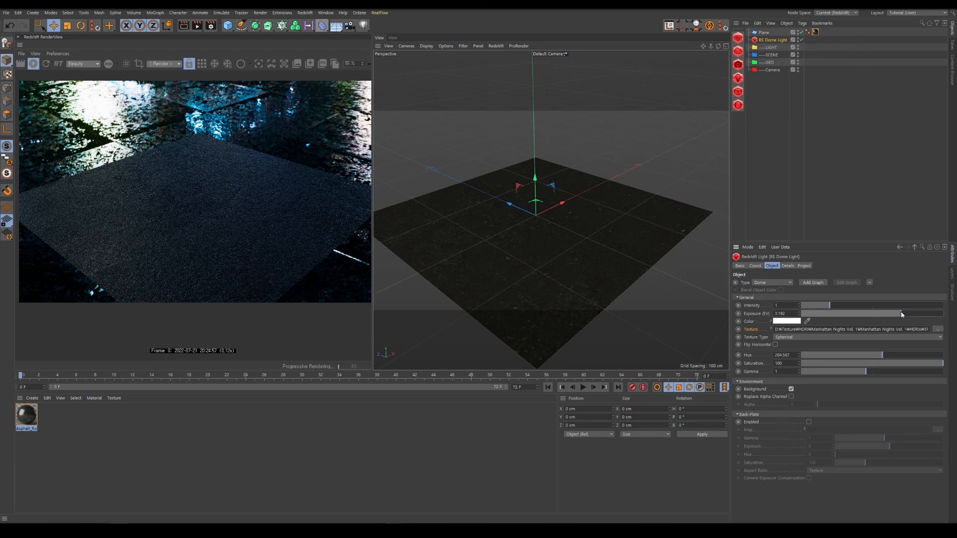
Step: In the asphalt shader graph, preview the reflection weight ramp, move its gray knot to the gradient's start, and restore RS Material to Output
{"action": "double_click", "coordinate": [26, 415]}
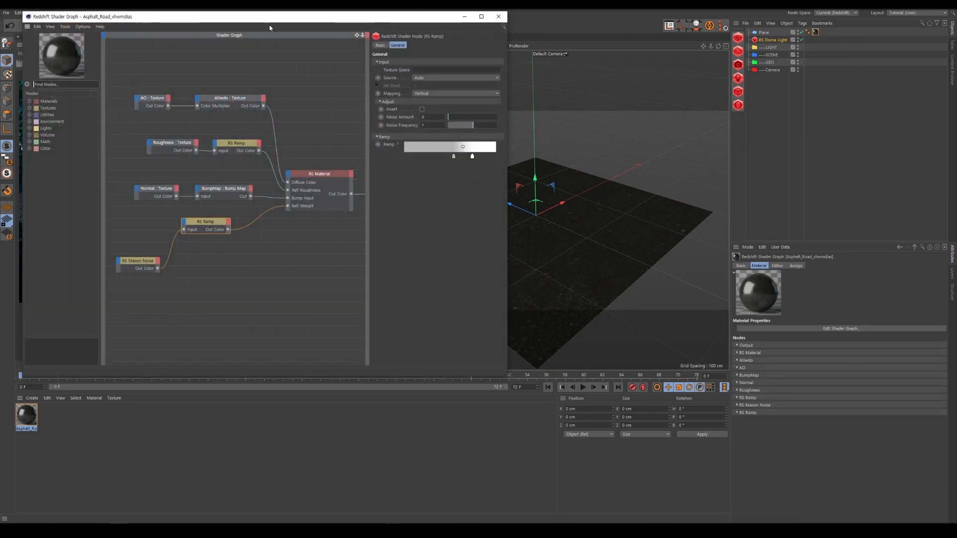
{"action": "left_click_drag", "start_coordinate": [269, 27], "coordinate": [603, 64]}
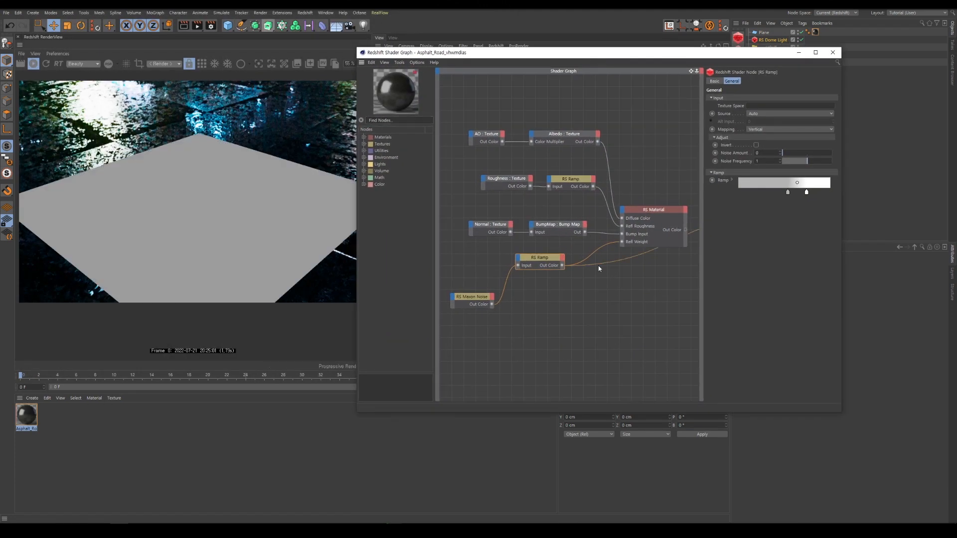
{"action": "left_click_drag", "start_coordinate": [787, 192], "coordinate": [739, 196]}
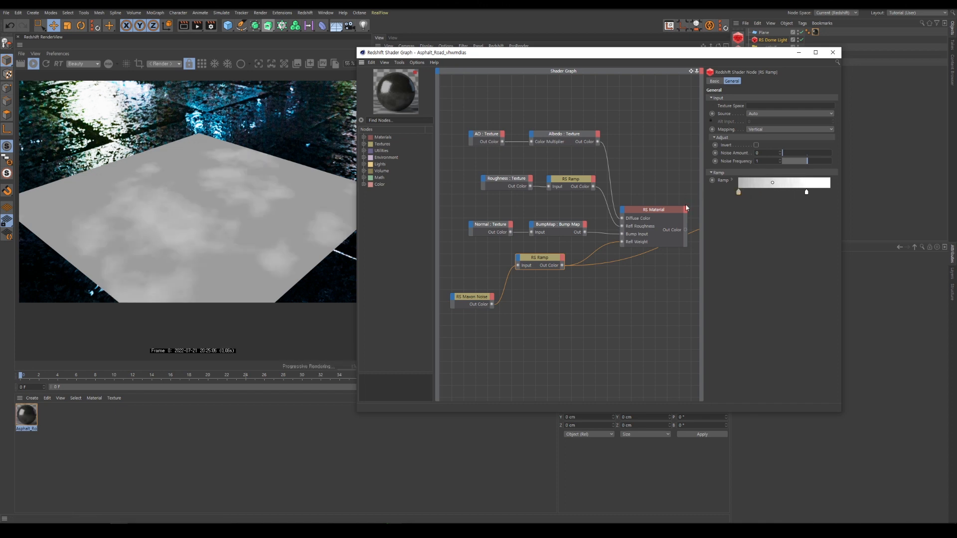
{"action": "left_click", "coordinate": [673, 210]}
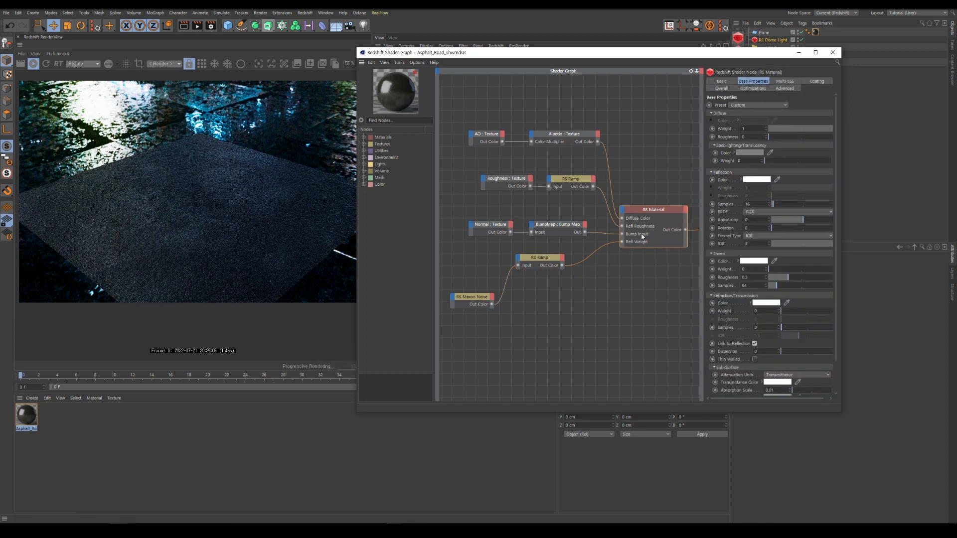
Step: Reframe the perspective view on the asphalt plane and adjust the RS Material's reflection IOR
{"action": "left_click_drag", "start_coordinate": [748, 56], "coordinate": [668, 301]}
{"action": "left_click_drag", "start_coordinate": [574, 228], "coordinate": [590, 206], "text": "alt"}
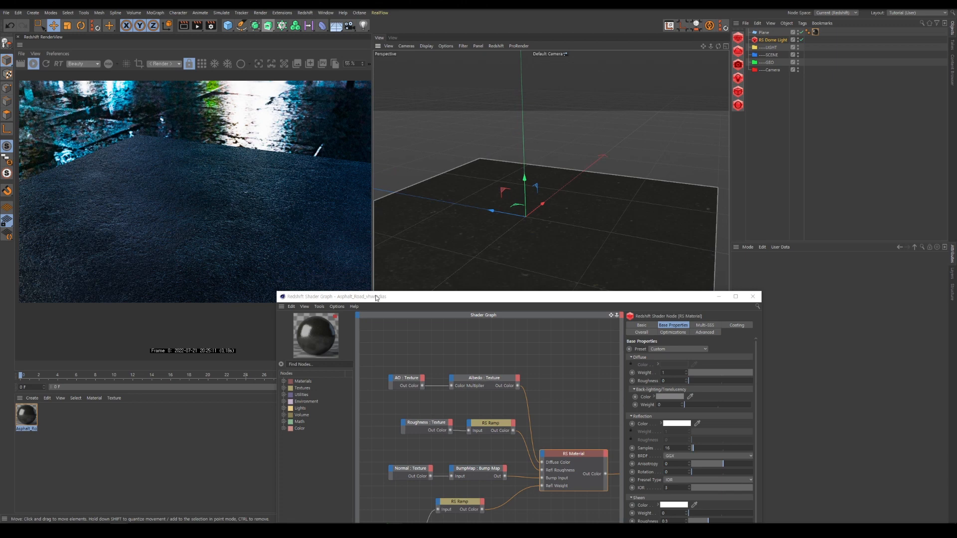
{"action": "left_click_drag", "start_coordinate": [377, 298], "coordinate": [480, 91]}
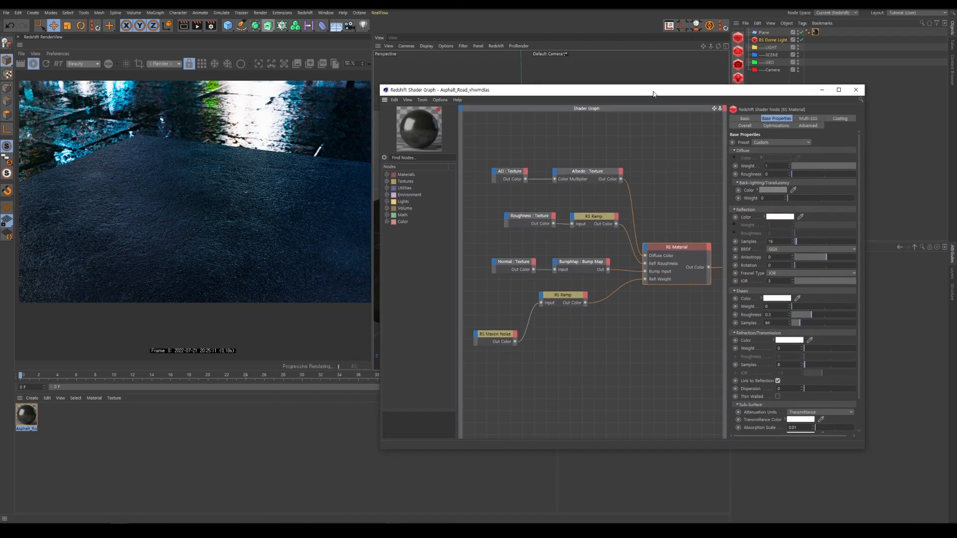
{"action": "left_click", "coordinate": [844, 281]}
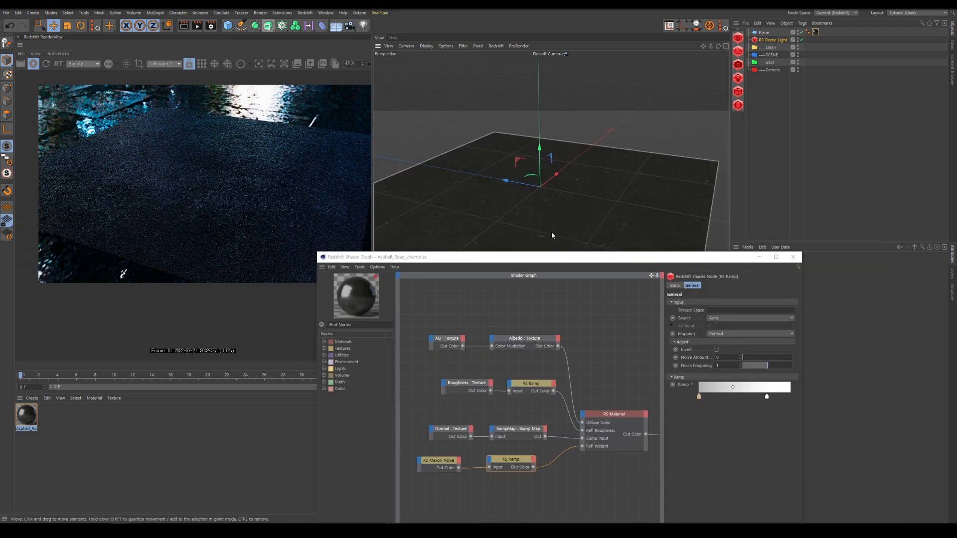
{"action": "left_click_drag", "start_coordinate": [548, 254], "coordinate": [593, 94]}
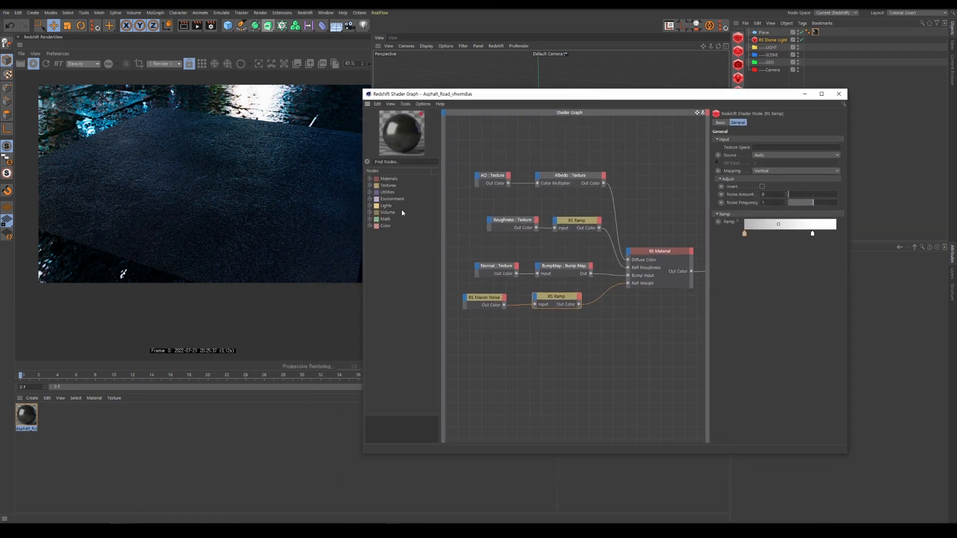
Step: Duplicate the whole asphalt RS Material network, including its texture, ramp, bump and noise nodes, and place the copy below the original
{"action": "left_click_drag", "start_coordinate": [646, 148], "coordinate": [463, 309]}
{"action": "scroll", "coordinate": [624, 217], "scroll_direction": "down", "scroll_amount": 5}
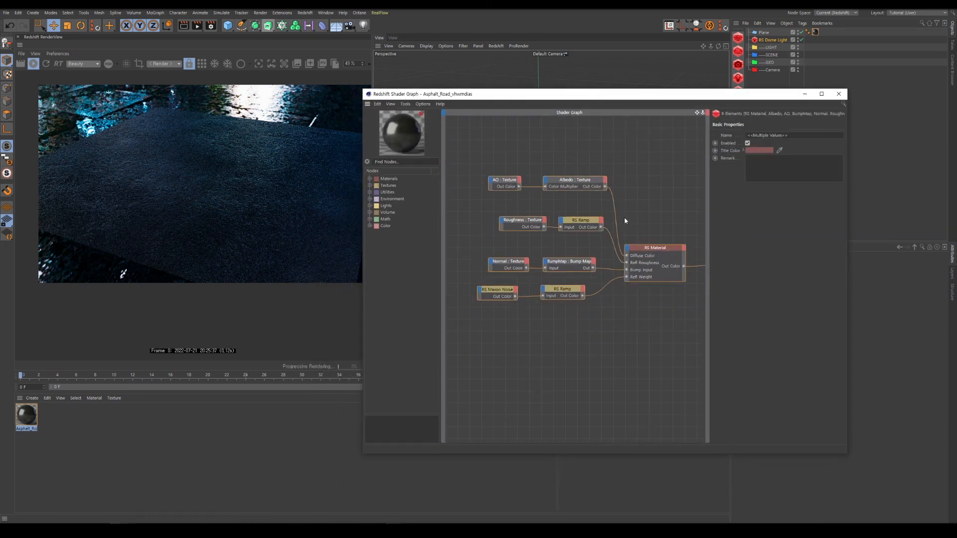
{"action": "scroll", "coordinate": [604, 254], "scroll_direction": "down", "scroll_amount": 3}
{"action": "scroll", "coordinate": [653, 322], "scroll_direction": "up", "scroll_amount": 4}
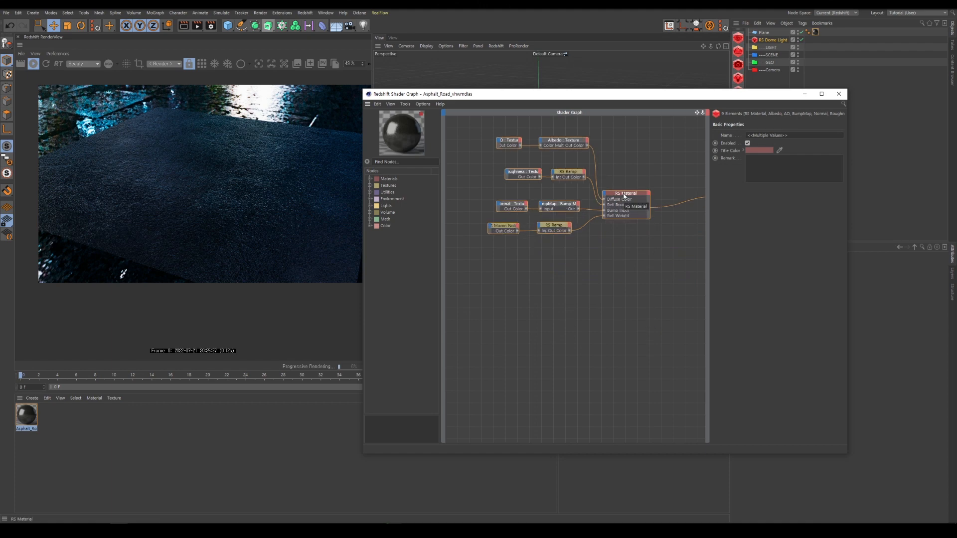
{"action": "left_click_drag", "start_coordinate": [623, 198], "coordinate": [621, 331]}
{"action": "left_click", "coordinate": [632, 304]}
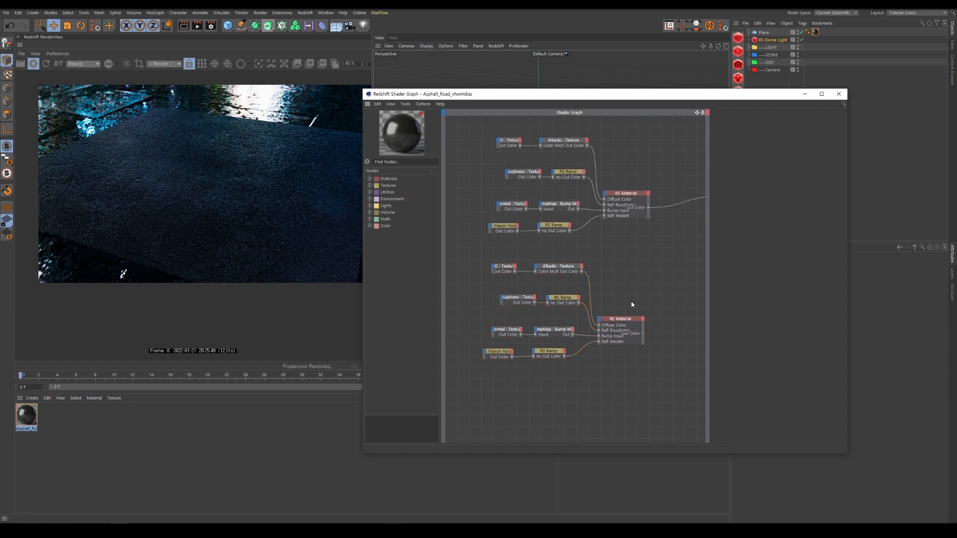
Step: In the duplicated network, delete the roughness, normal, bump, noise and ramp nodes, keeping AO, Albedo and RS Material
{"action": "left_click_drag", "start_coordinate": [598, 250], "coordinate": [474, 284]}
{"action": "left_click_drag", "start_coordinate": [558, 269], "coordinate": [557, 275]}
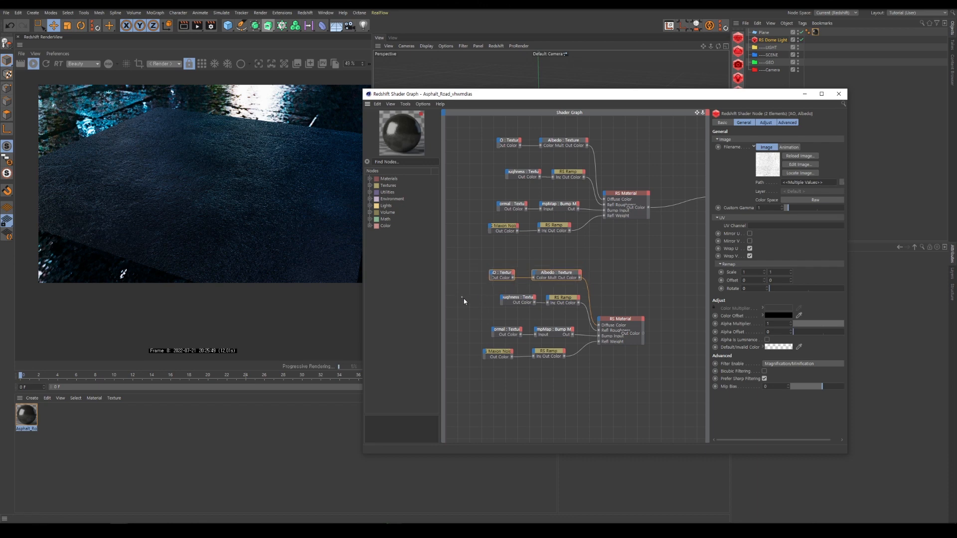
{"action": "left_click_drag", "start_coordinate": [463, 297], "coordinate": [562, 393]}
{"action": "key", "text": "Delete"}
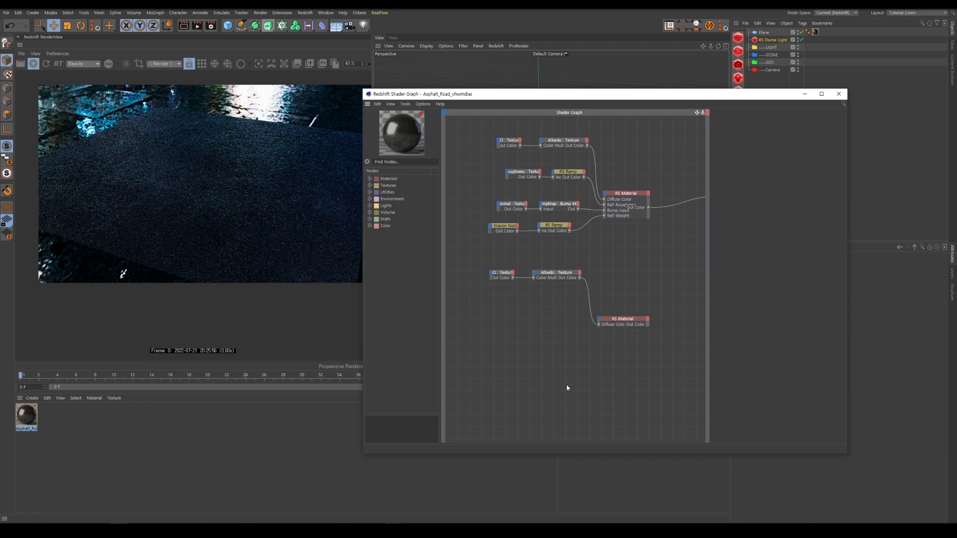
Step: Line up the copied AO and Albedo nodes with the duplicated RS Material, and connect that material to Output
{"action": "left_click", "coordinate": [552, 274]}
{"action": "left_click_drag", "start_coordinate": [552, 274], "coordinate": [550, 321]}
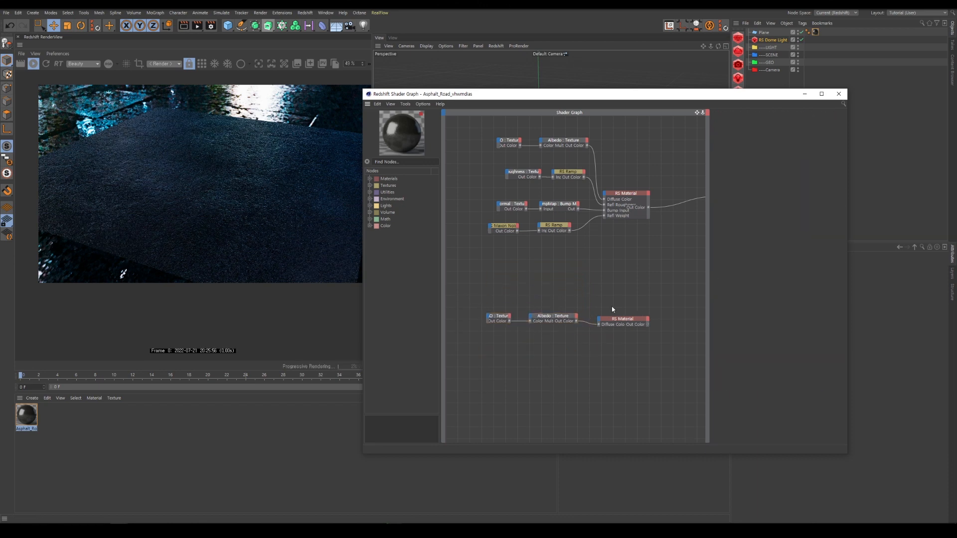
{"action": "left_click", "coordinate": [624, 325]}
{"action": "left_click_drag", "start_coordinate": [638, 324], "coordinate": [637, 319]}
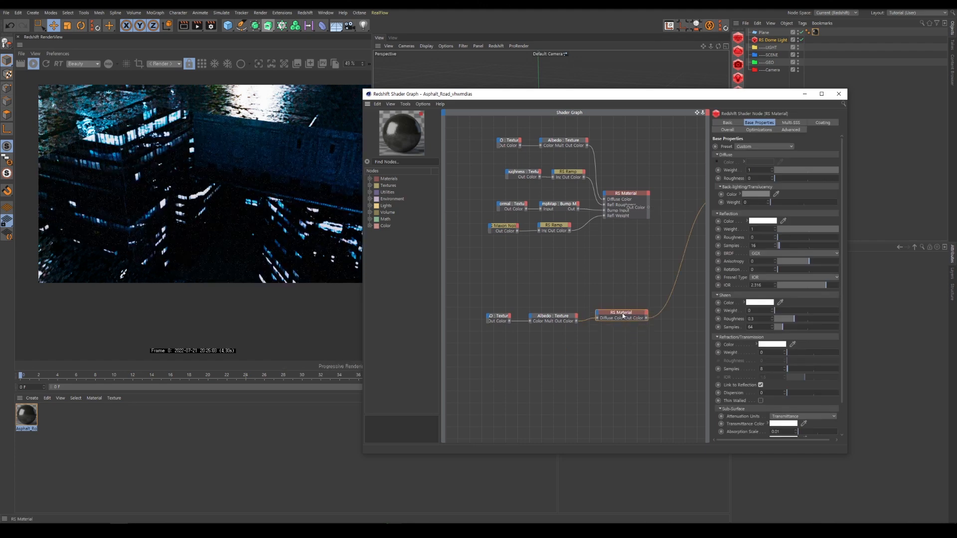
Step: Examine the duplicated material's mirror-like reflections on the plane from a slightly different perspective view
{"action": "left_click_drag", "start_coordinate": [571, 94], "coordinate": [524, 242]}
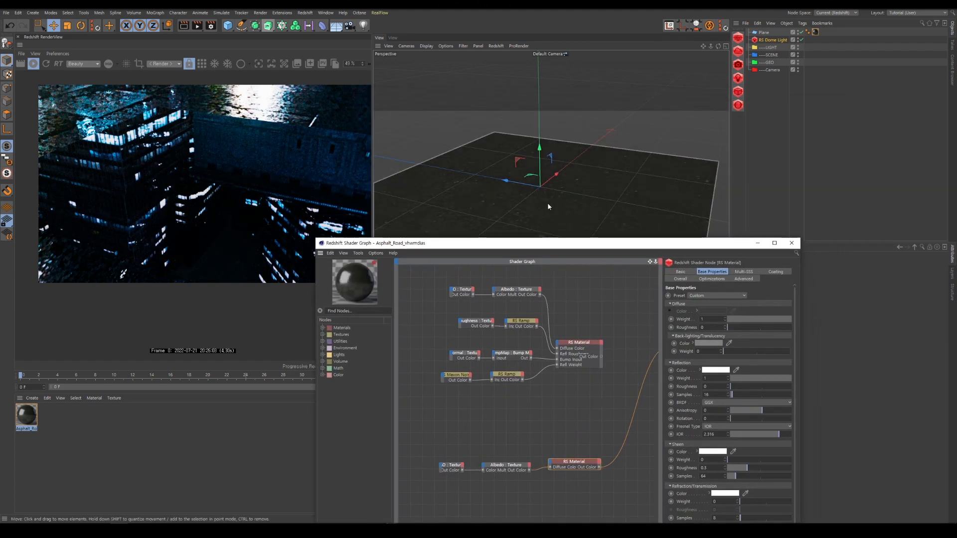
{"action": "left_click_drag", "start_coordinate": [546, 160], "coordinate": [537, 182], "text": "alt"}
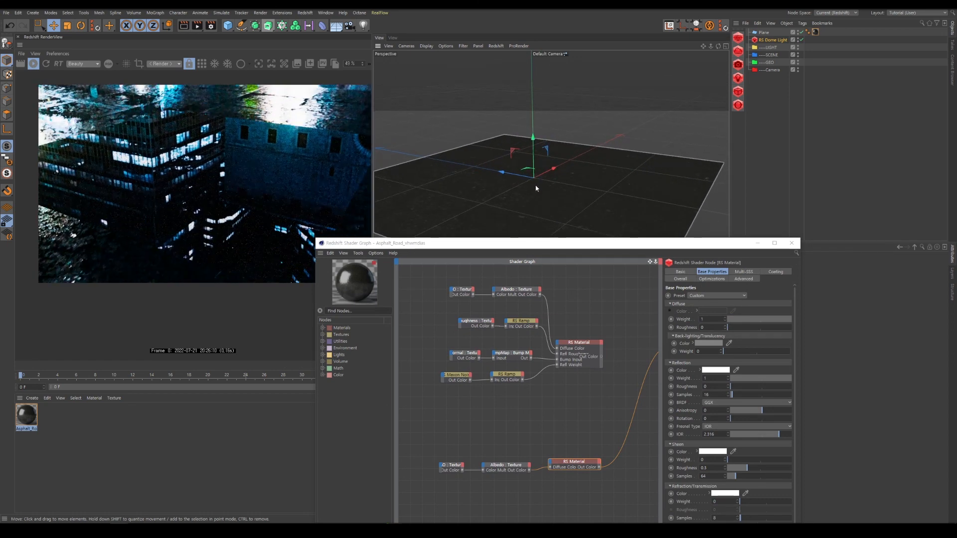
{"action": "left_click_drag", "start_coordinate": [541, 246], "coordinate": [600, 93]}
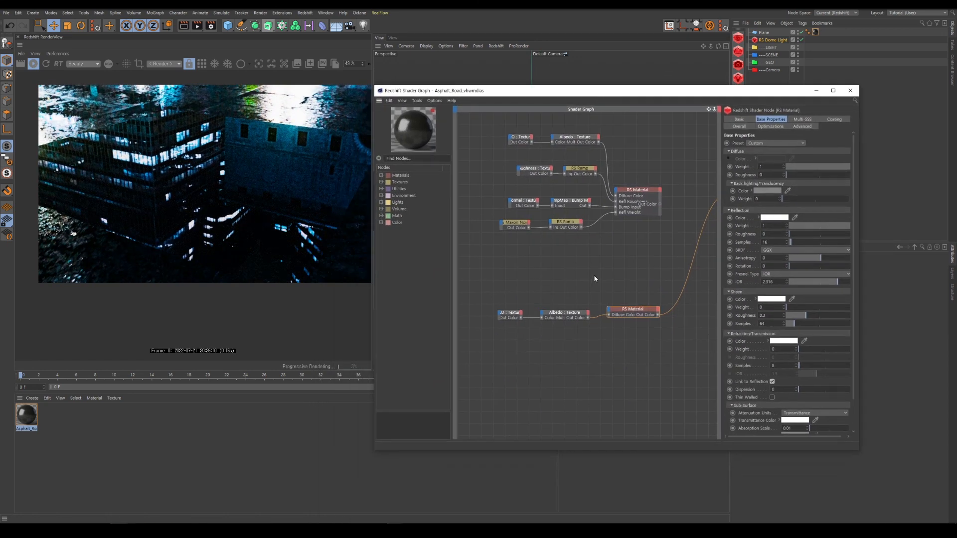
Step: Move the original asphalt network closer to the copy and reconnect its RS Material to Output
{"action": "scroll", "coordinate": [594, 277], "scroll_direction": "down", "scroll_amount": 2}
{"action": "scroll", "coordinate": [619, 319], "scroll_direction": "up", "scroll_amount": 1}
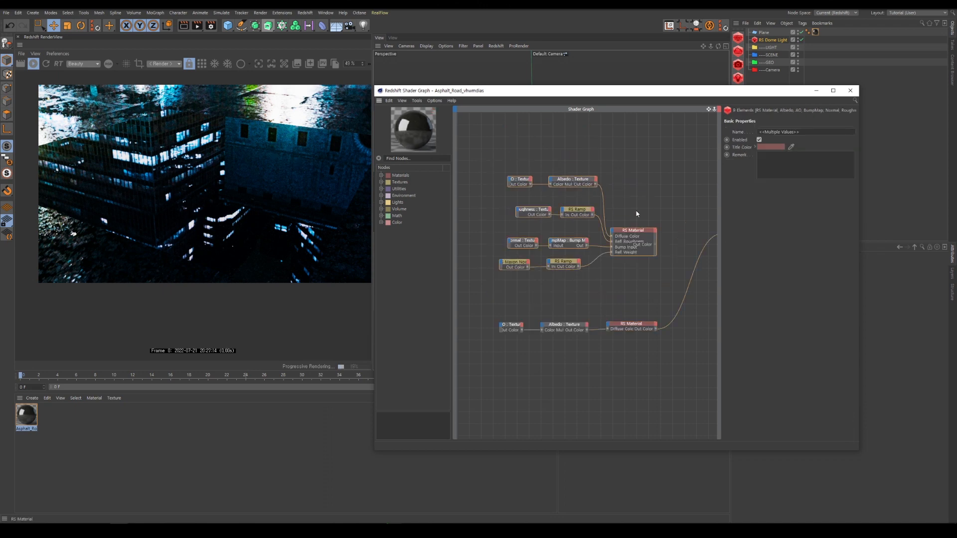
{"action": "left_click", "coordinate": [629, 257]}
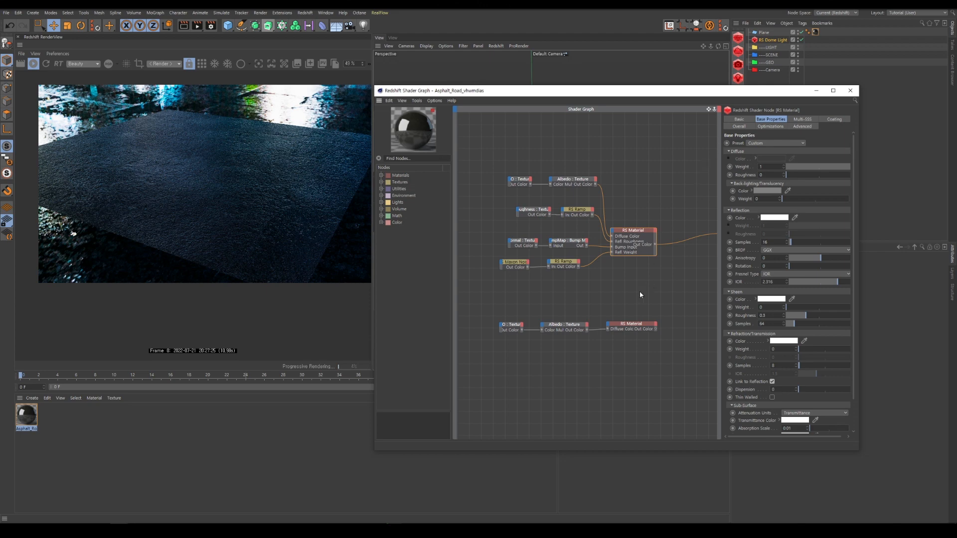
Step: Rename the duplicated RS Material node to Wet
{"action": "left_click", "coordinate": [630, 324]}
{"action": "left_click", "coordinate": [740, 119]}
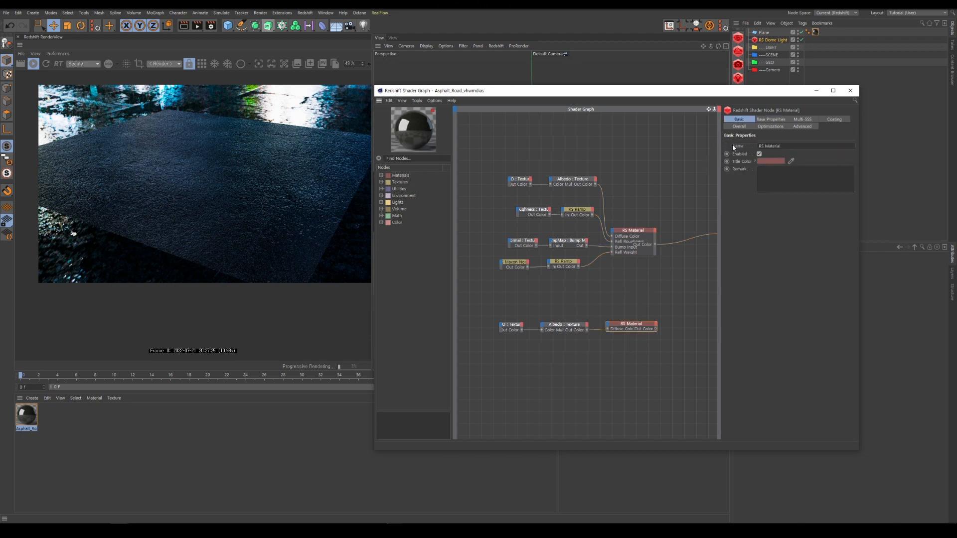
{"action": "left_click", "coordinate": [786, 146]}
{"action": "type", "text": "Wet"}
{"action": "key", "text": "Return"}
Step: Rename the original RS Material node to Asphalt
{"action": "left_click", "coordinate": [632, 231]}
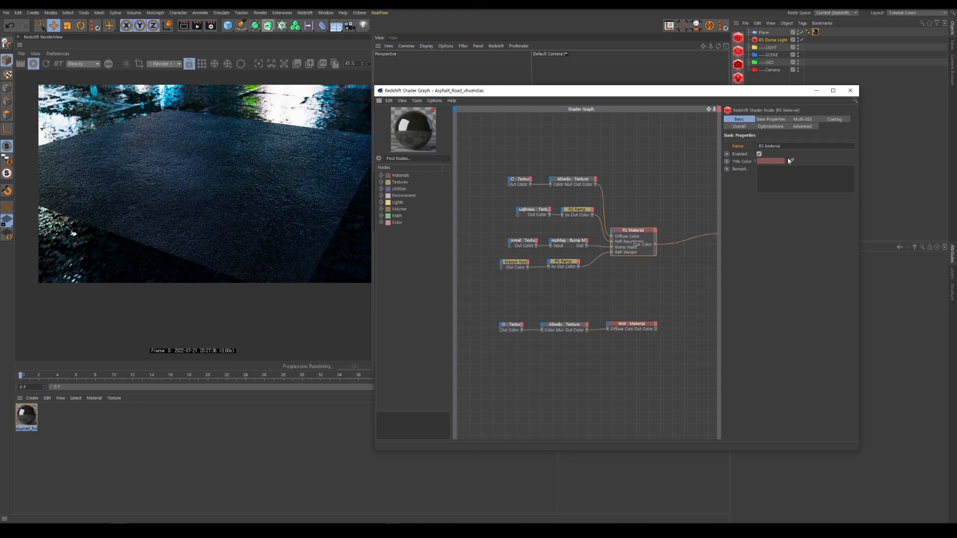
{"action": "left_click", "coordinate": [787, 147]}
{"action": "type", "text": "Asphalt"}
{"action": "key", "text": "Return"}
{"action": "left_click", "coordinate": [672, 192]}
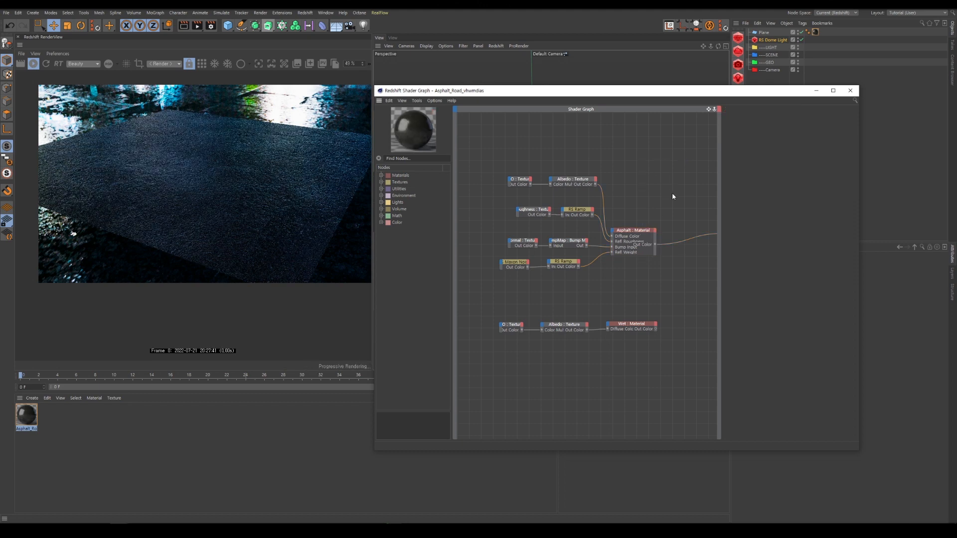
Step: Move the Wet network lower in the graph and add a Material Blender node between the two materials
{"action": "left_click_drag", "start_coordinate": [681, 302], "coordinate": [488, 352]}
{"action": "left_click_drag", "start_coordinate": [626, 326], "coordinate": [626, 345]}
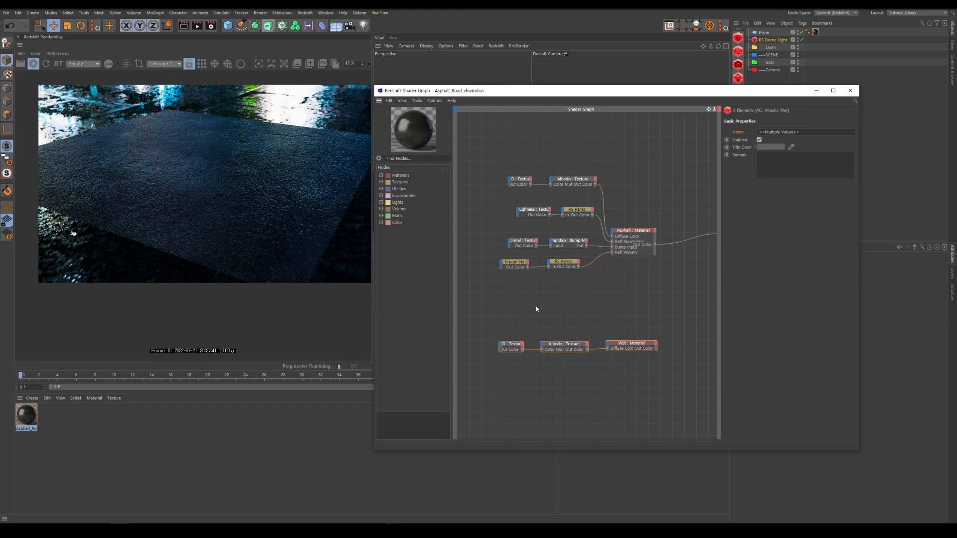
{"action": "scroll", "coordinate": [536, 309], "scroll_direction": "down", "scroll_amount": 3}
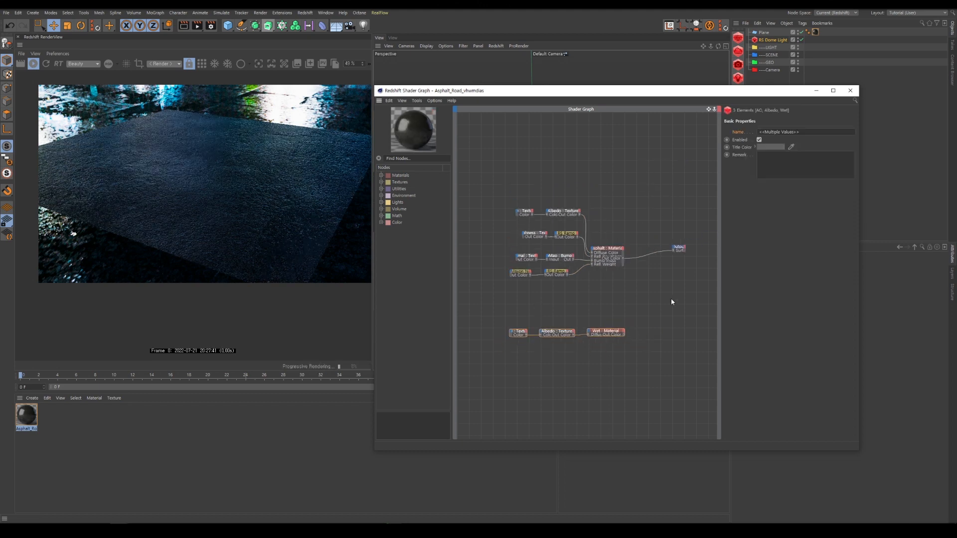
{"action": "scroll", "coordinate": [671, 298], "scroll_direction": "up", "scroll_amount": 4}
{"action": "key", "text": "shift+c"}
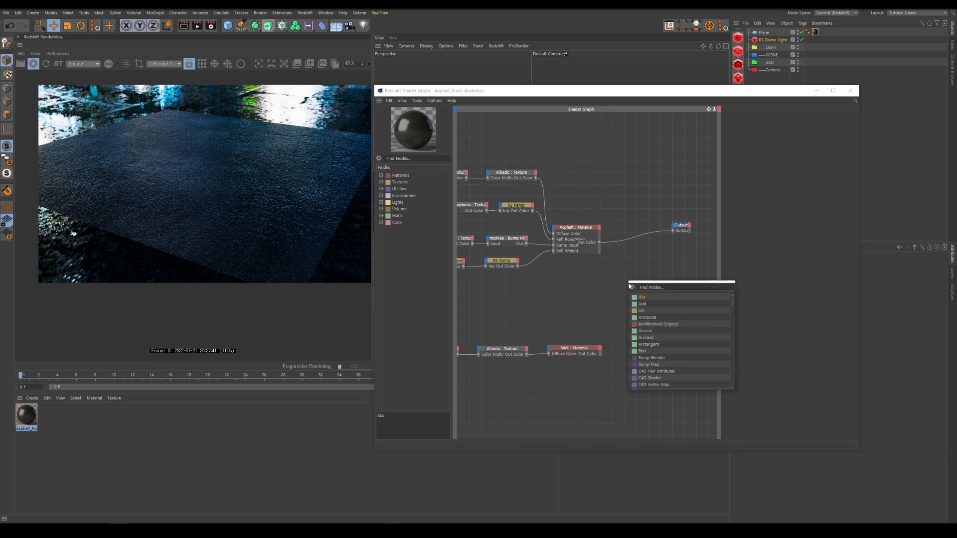
{"action": "type", "text": "materi"}
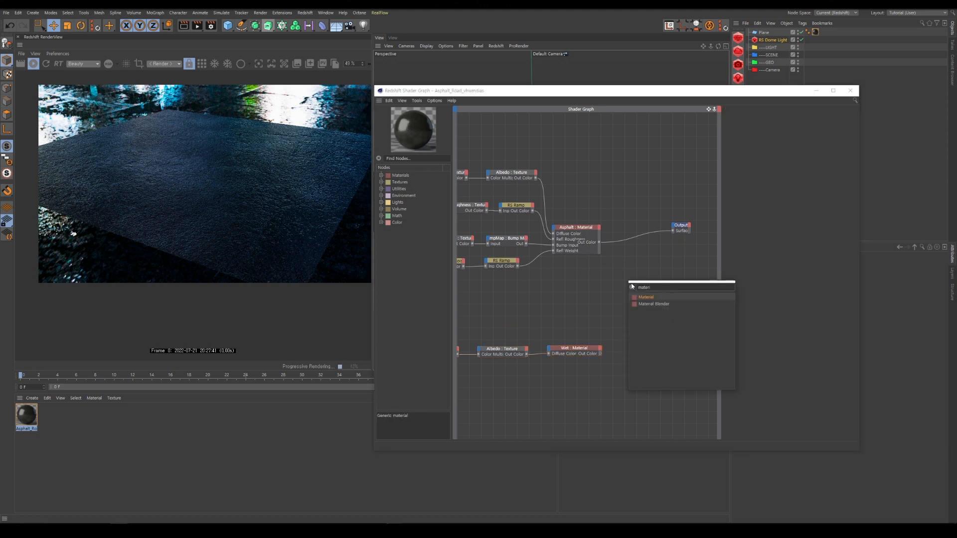
{"action": "left_click", "coordinate": [660, 303]}
{"action": "left_click_drag", "start_coordinate": [635, 286], "coordinate": [641, 292]}
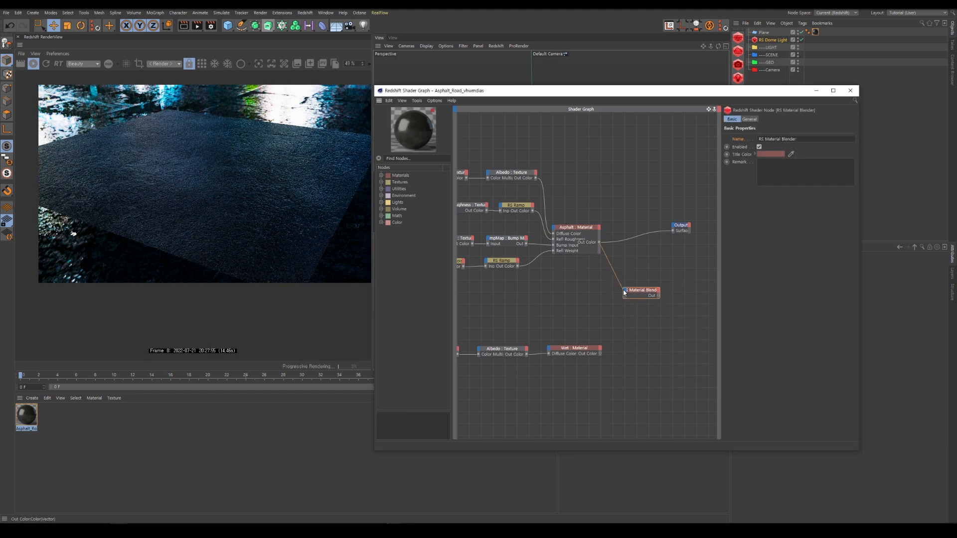
Step: Connect Asphalt to the Material Blender's Base Color and Wet to Layer Color 1, and route the blender to Output
{"action": "left_click_drag", "start_coordinate": [623, 289], "coordinate": [670, 298]}
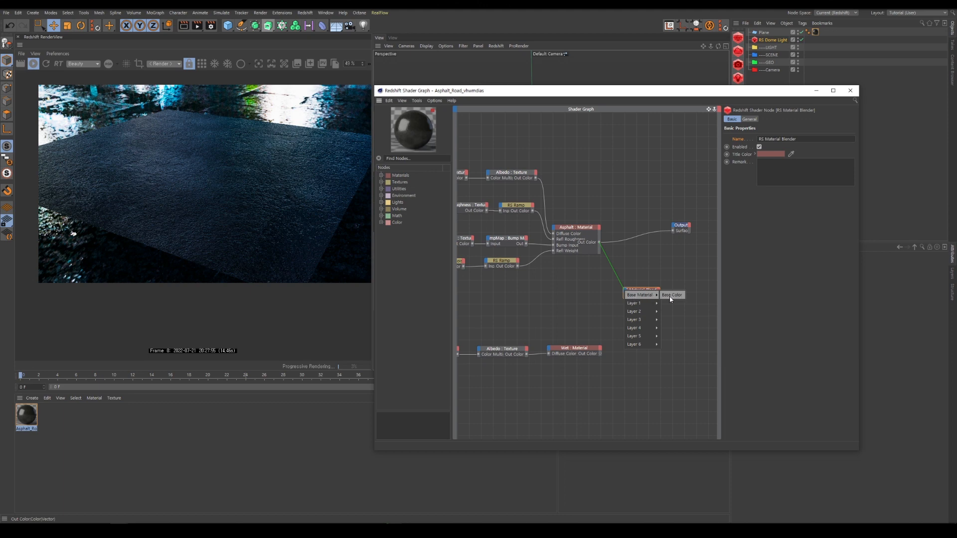
{"action": "left_click", "coordinate": [676, 298]}
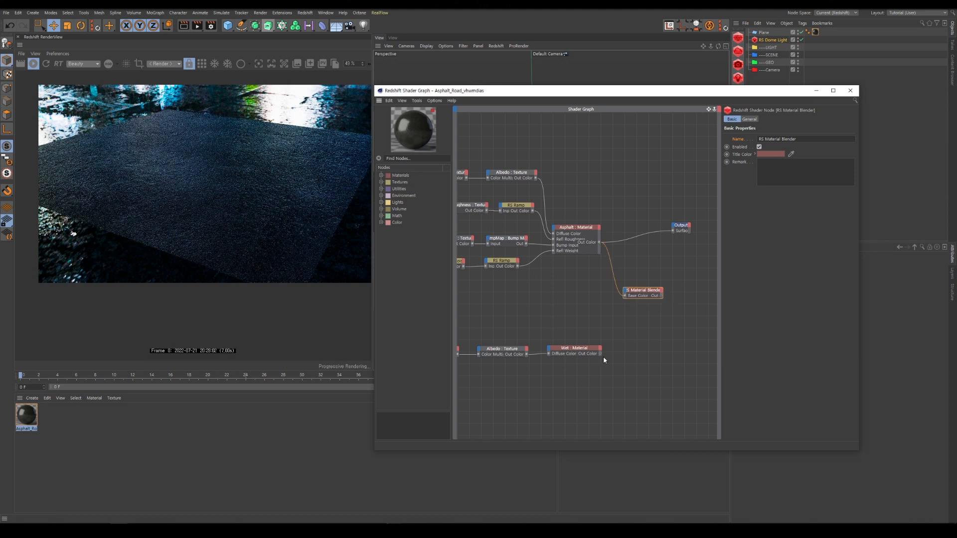
{"action": "left_click", "coordinate": [561, 353]}
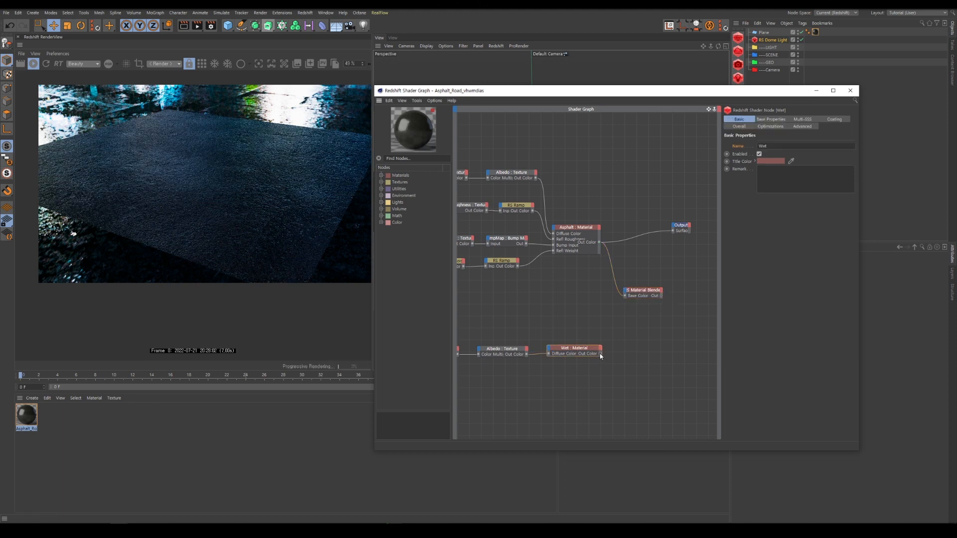
{"action": "left_click_drag", "start_coordinate": [601, 355], "coordinate": [625, 294]}
{"action": "mouse_move", "coordinate": [635, 305]}
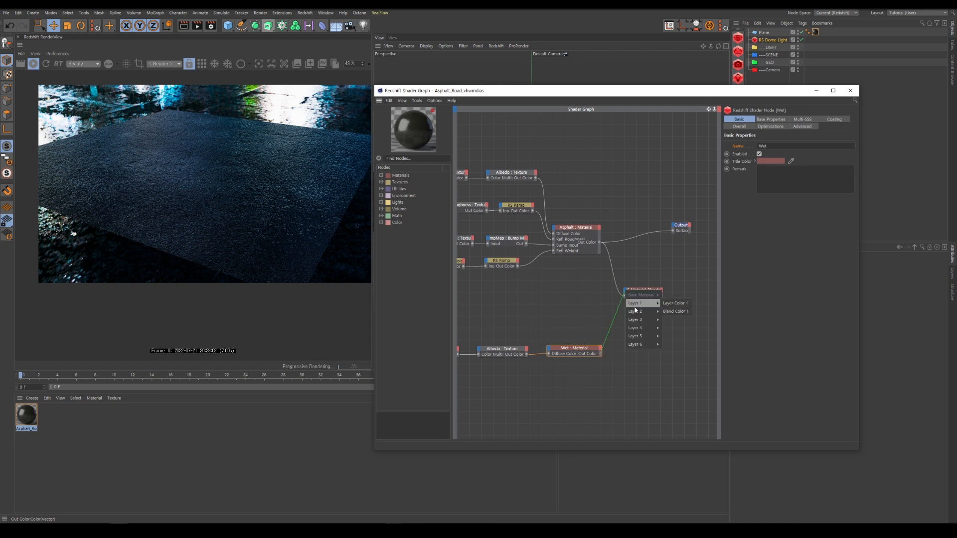
{"action": "left_click", "coordinate": [675, 303]}
{"action": "left_click_drag", "start_coordinate": [642, 295], "coordinate": [631, 285]}
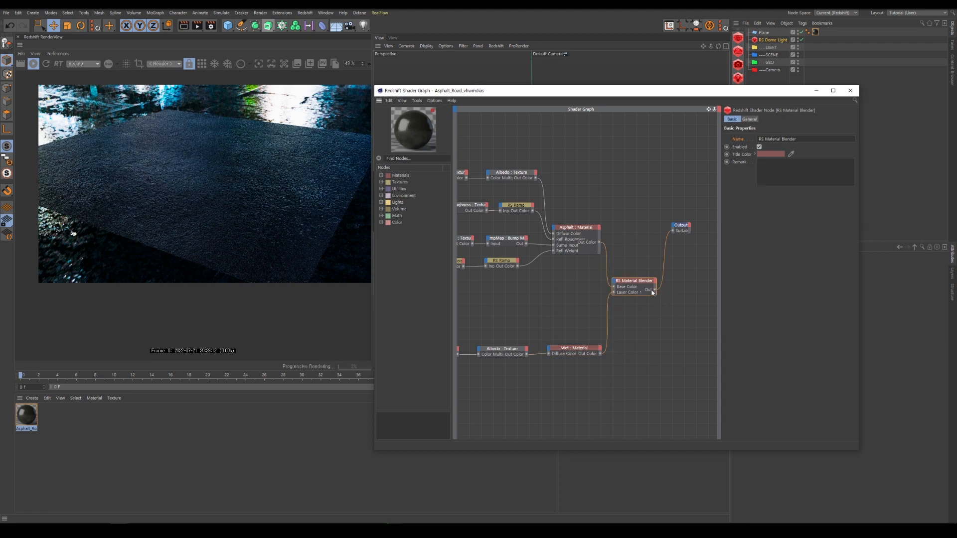
{"action": "left_click", "coordinate": [749, 120]}
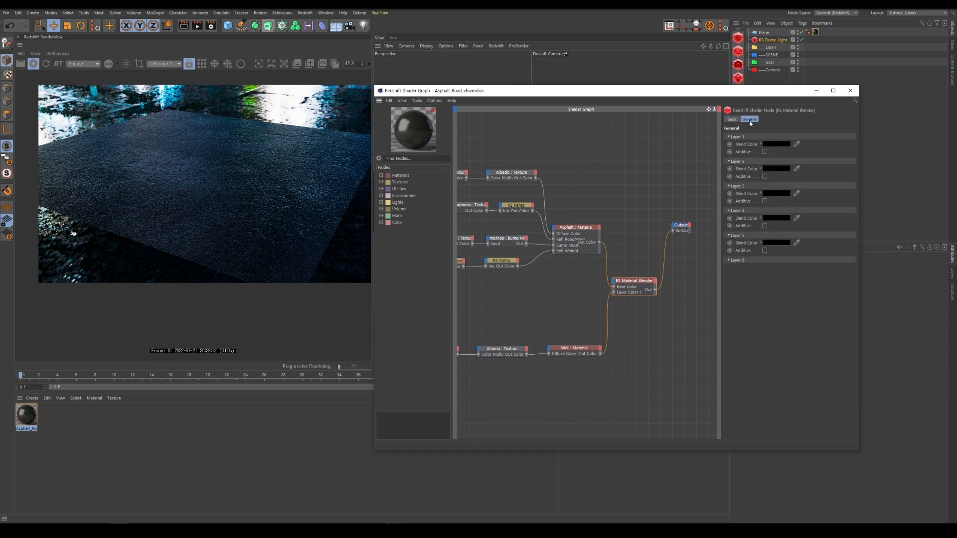
{"action": "left_click", "coordinate": [743, 145]}
{"action": "left_click", "coordinate": [780, 145]}
{"action": "left_click_drag", "start_coordinate": [789, 117], "coordinate": [630, 126]}
{"action": "left_click", "coordinate": [634, 182]}
{"action": "left_click", "coordinate": [558, 227]}
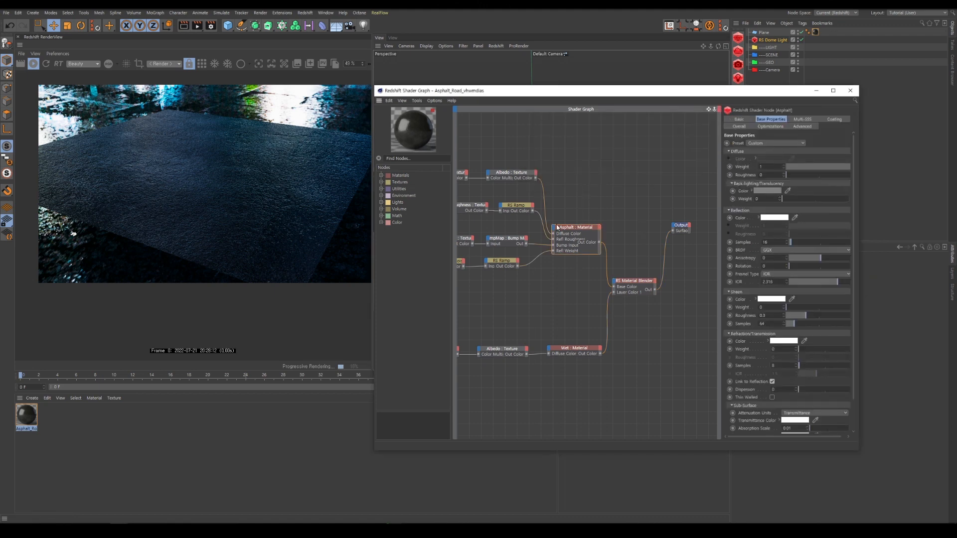
Step: Set the RS Material Blender's Layer 1 Blend Color to white, with V at 100%
{"action": "left_click", "coordinate": [634, 289]}
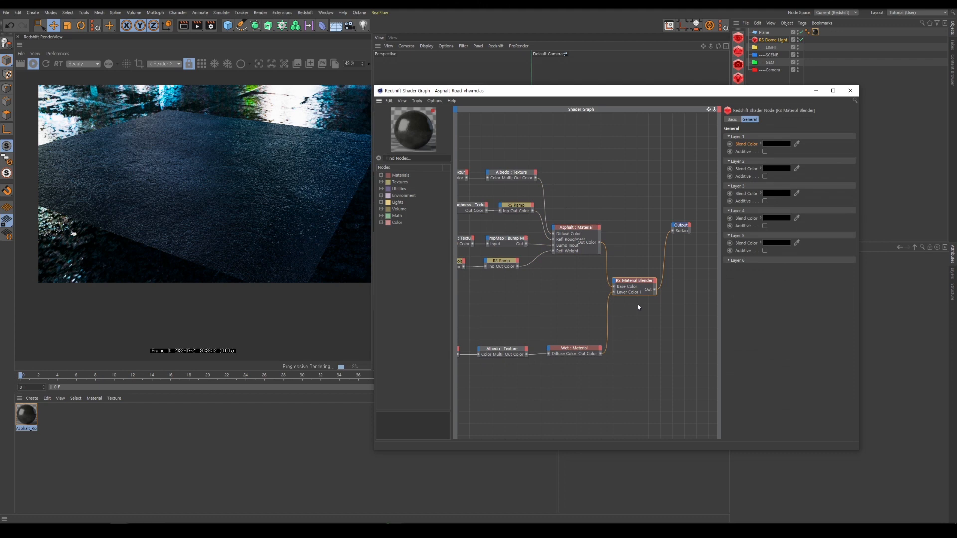
{"action": "left_click", "coordinate": [780, 143]}
{"action": "left_click", "coordinate": [800, 159]}
{"action": "left_click_drag", "start_coordinate": [801, 159], "coordinate": [864, 160]}
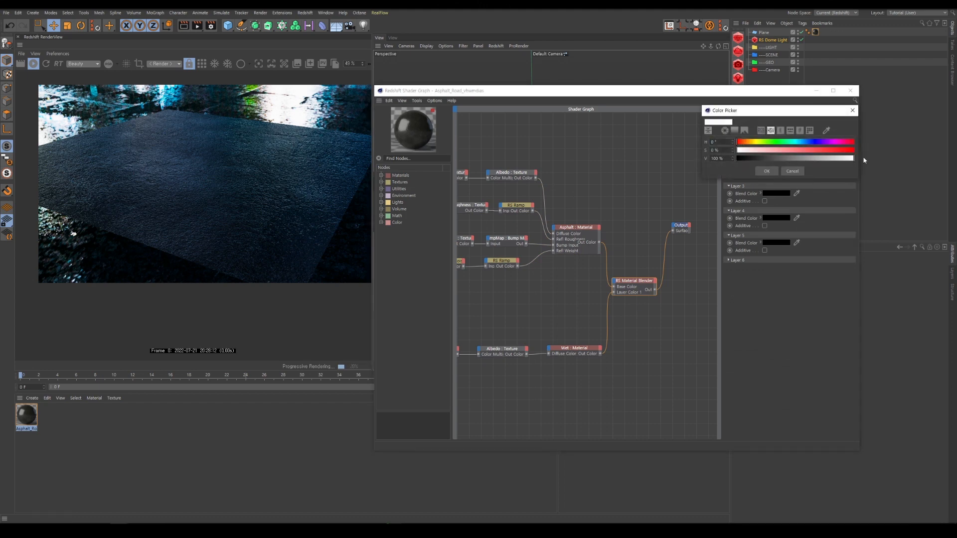
{"action": "left_click", "coordinate": [767, 172]}
{"action": "left_click", "coordinate": [588, 349]}
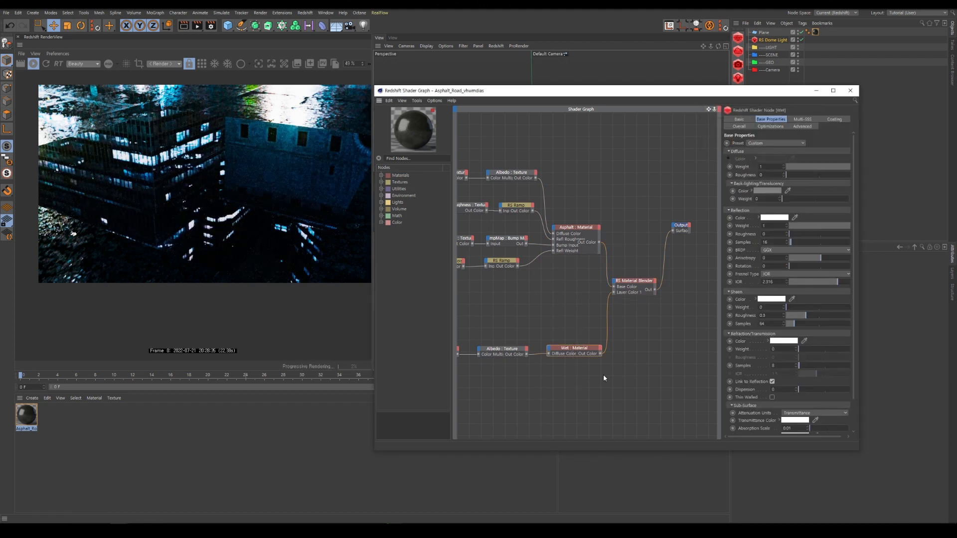
Step: Set the RS Material Blender's Layer 1 Blend Color to a mid-gray to mix both materials
{"action": "left_click", "coordinate": [639, 293]}
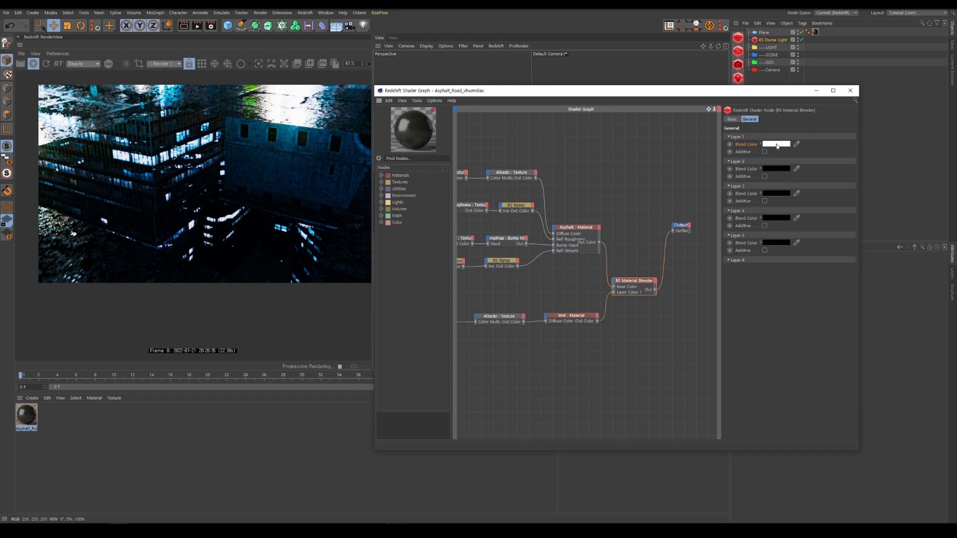
{"action": "left_click", "coordinate": [777, 145]}
{"action": "left_click", "coordinate": [790, 159]}
{"action": "left_click", "coordinate": [771, 170]}
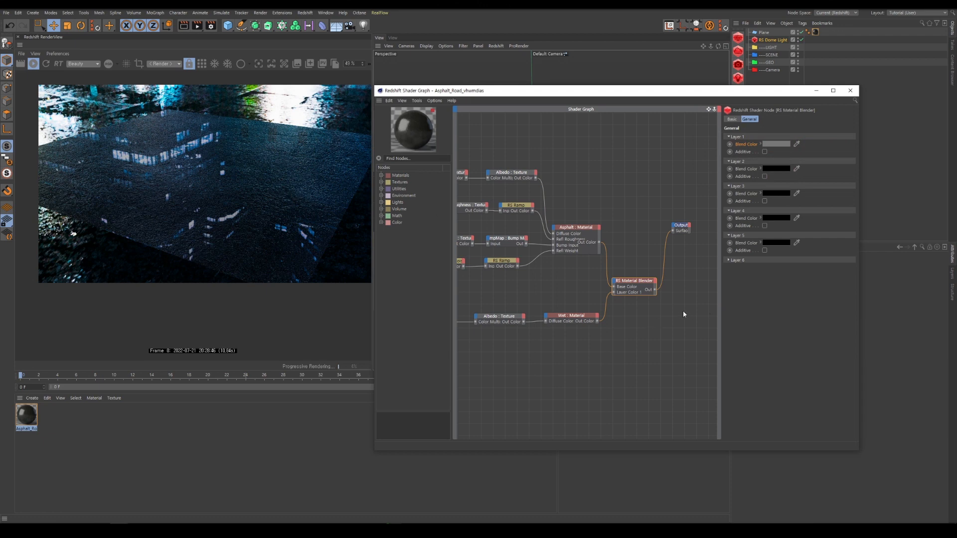
Step: Move the Wet material and its AO and Albedo textures further down to make room below the asphalt network
{"action": "scroll", "coordinate": [683, 314], "scroll_direction": "down", "scroll_amount": 2}
{"action": "left_click_drag", "start_coordinate": [618, 349], "coordinate": [486, 310]}
{"action": "left_click_drag", "start_coordinate": [595, 313], "coordinate": [595, 337]}
{"action": "scroll", "coordinate": [657, 300], "scroll_direction": "up", "scroll_amount": 2}
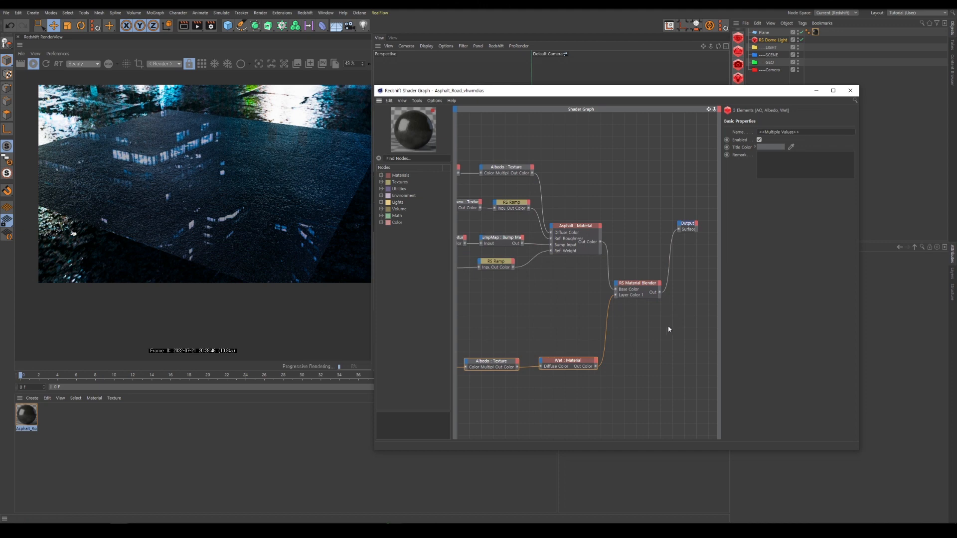
Step: Move the RS Maxon Noise node down and away from its RS Ramp to open space beneath the ramp
{"action": "scroll", "coordinate": [670, 329], "scroll_direction": "down", "scroll_amount": 2}
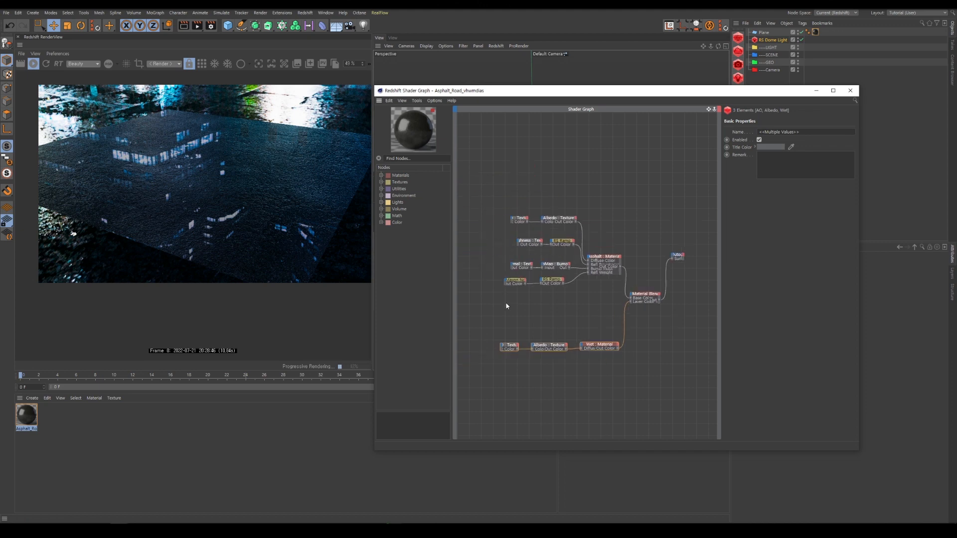
{"action": "left_click_drag", "start_coordinate": [558, 284], "coordinate": [558, 285]}
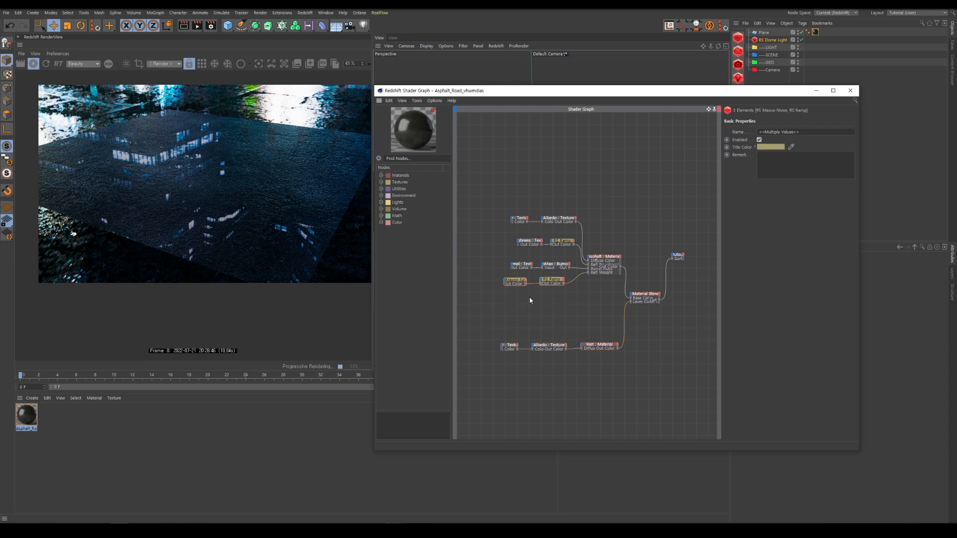
{"action": "scroll", "coordinate": [548, 287], "scroll_direction": "up", "scroll_amount": 2}
{"action": "scroll", "coordinate": [518, 293], "scroll_direction": "up", "scroll_amount": 2}
{"action": "scroll", "coordinate": [501, 295], "scroll_direction": "up", "scroll_amount": 2}
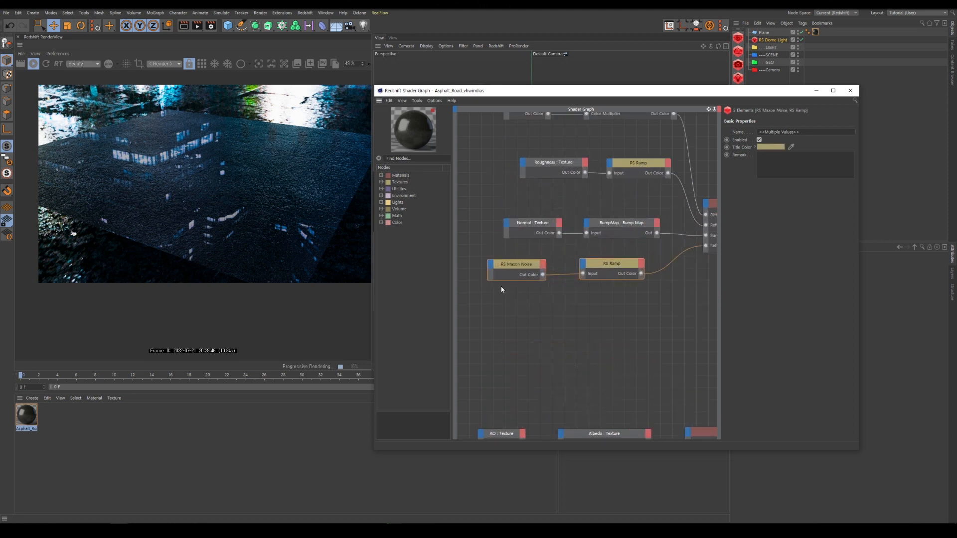
{"action": "left_click_drag", "start_coordinate": [509, 266], "coordinate": [498, 296]}
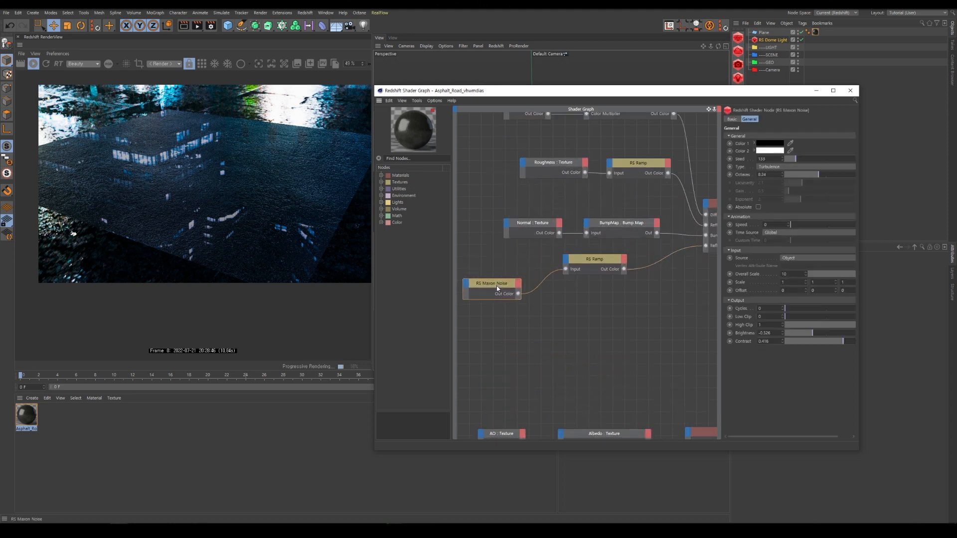
Step: Add a second RS Ramp below the existing one and connect RS Maxon Noise to its Input
{"action": "key", "text": "Tab"}
{"action": "type", "text": "ramp"}
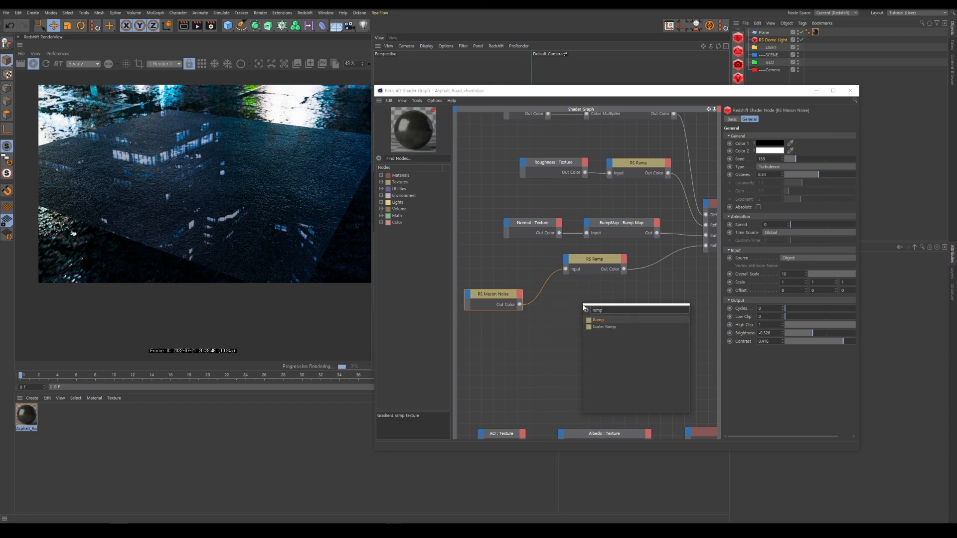
{"action": "key", "text": "Return"}
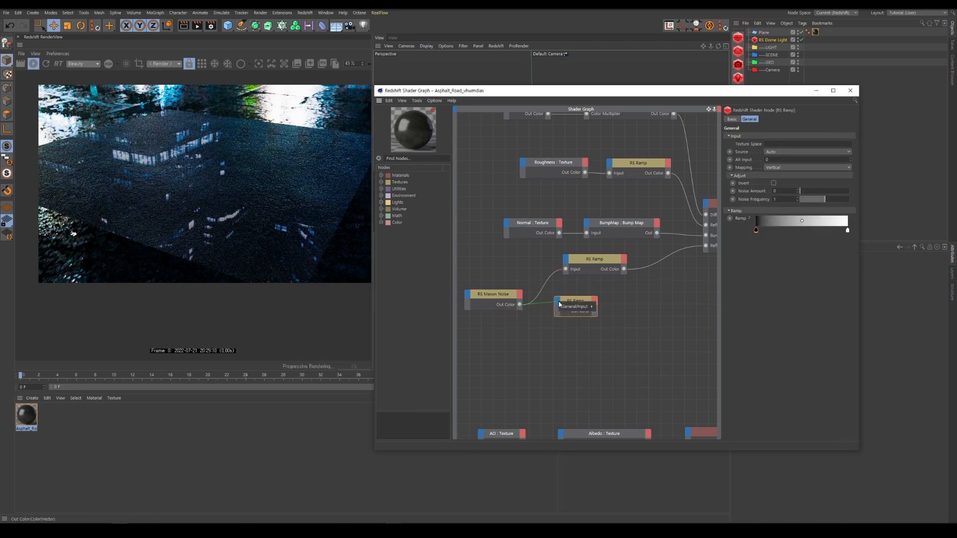
{"action": "left_click_drag", "start_coordinate": [519, 305], "coordinate": [601, 305]}
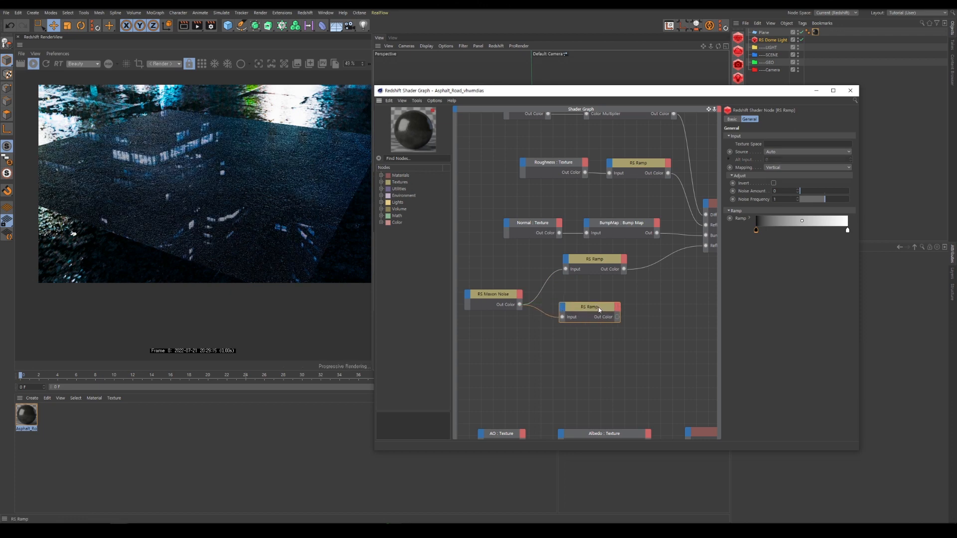
Step: Preview the new ramp on the plane and place its black and white knots close together at about one fifth of the gradient
{"action": "key", "text": "o"}
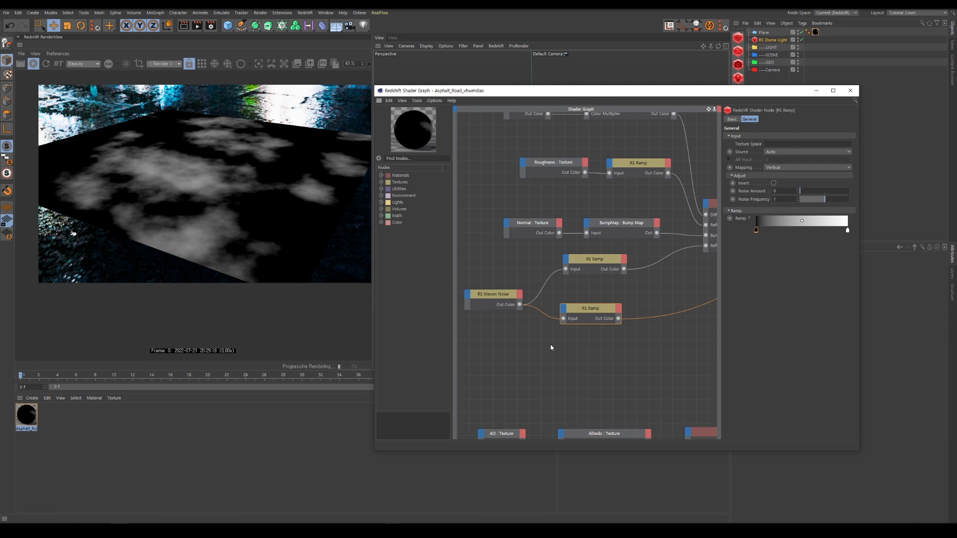
{"action": "scroll", "coordinate": [555, 349], "scroll_direction": "down", "scroll_amount": 3}
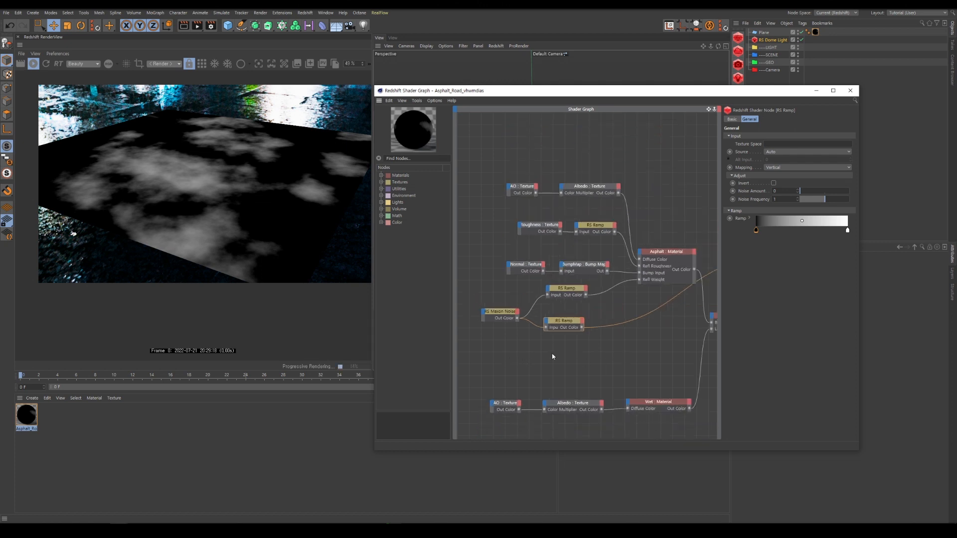
{"action": "scroll", "coordinate": [628, 352], "scroll_direction": "up", "scroll_amount": 2}
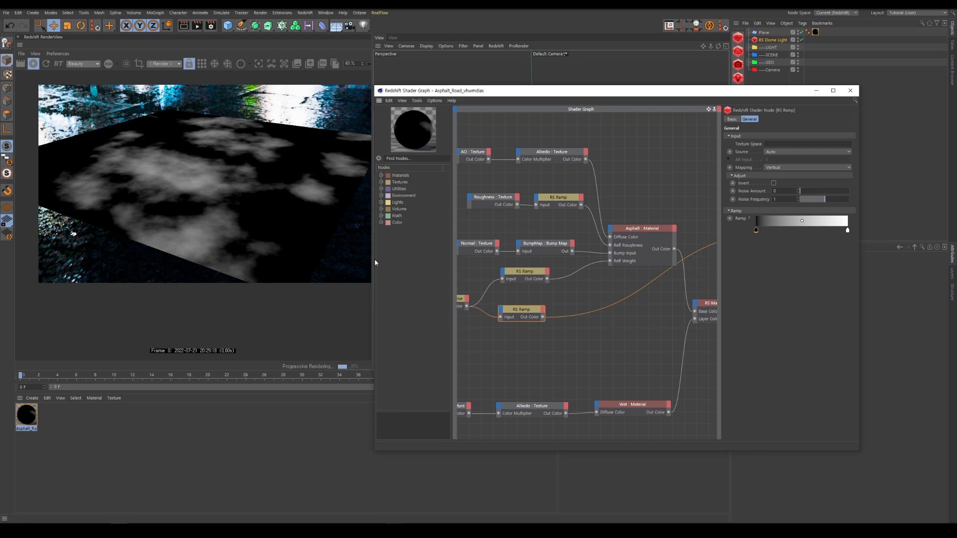
{"action": "left_click_drag", "start_coordinate": [848, 233], "coordinate": [821, 232]}
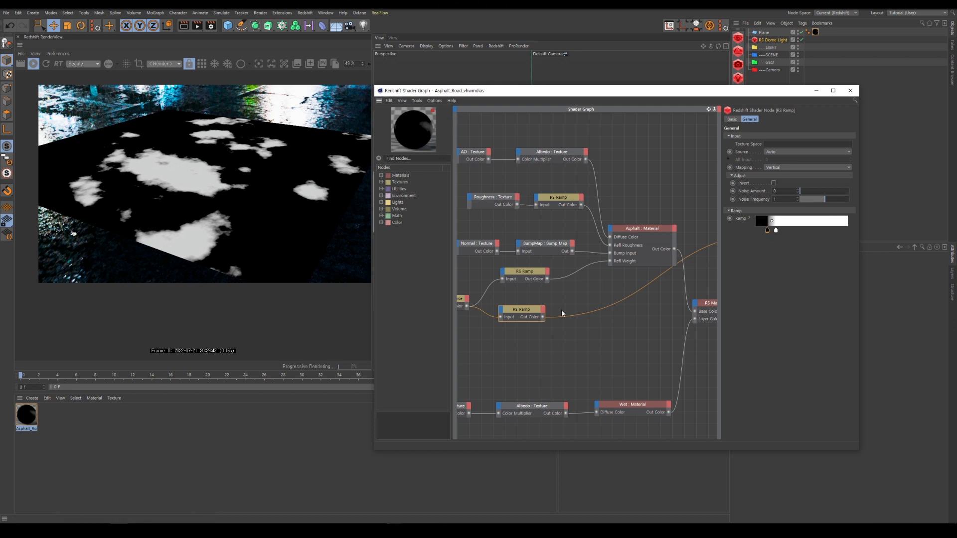
{"action": "mouse_move", "coordinate": [768, 230]}
{"action": "left_mouse_down"}
{"action": "mouse_move", "coordinate": [784, 228]}
{"action": "mouse_move", "coordinate": [771, 233]}
{"action": "left_mouse_up"}
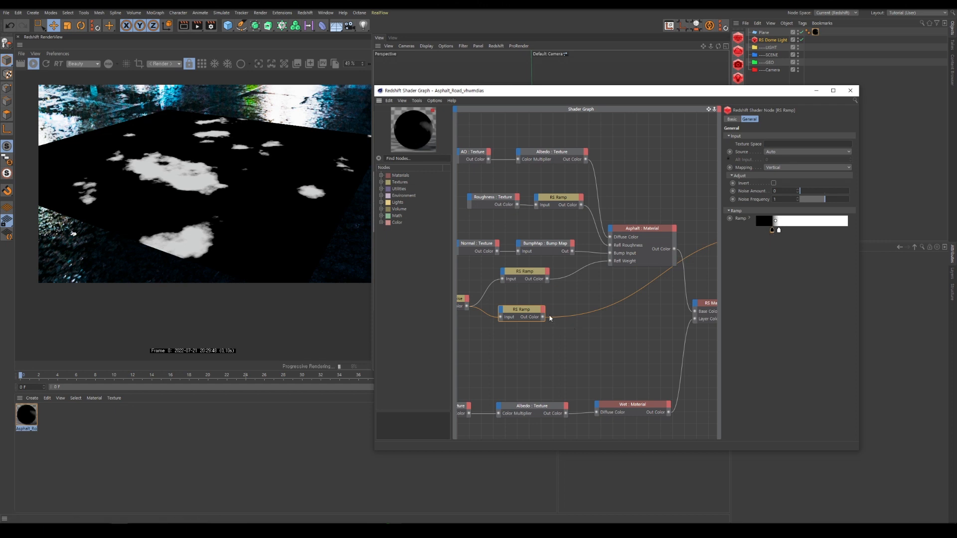
Step: Connect the puddle mask ramp to the RS Material Blender's Blend Color 1 and route the blender to Output
{"action": "scroll", "coordinate": [548, 335], "scroll_direction": "down", "scroll_amount": 2}
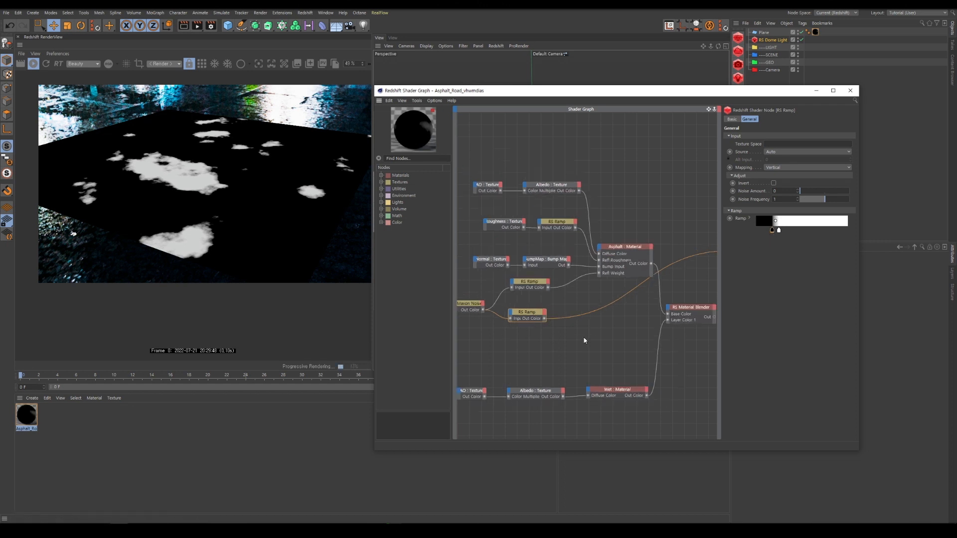
{"action": "scroll", "coordinate": [624, 335], "scroll_direction": "up", "scroll_amount": 1}
{"action": "left_click_drag", "start_coordinate": [537, 317], "coordinate": [725, 330]}
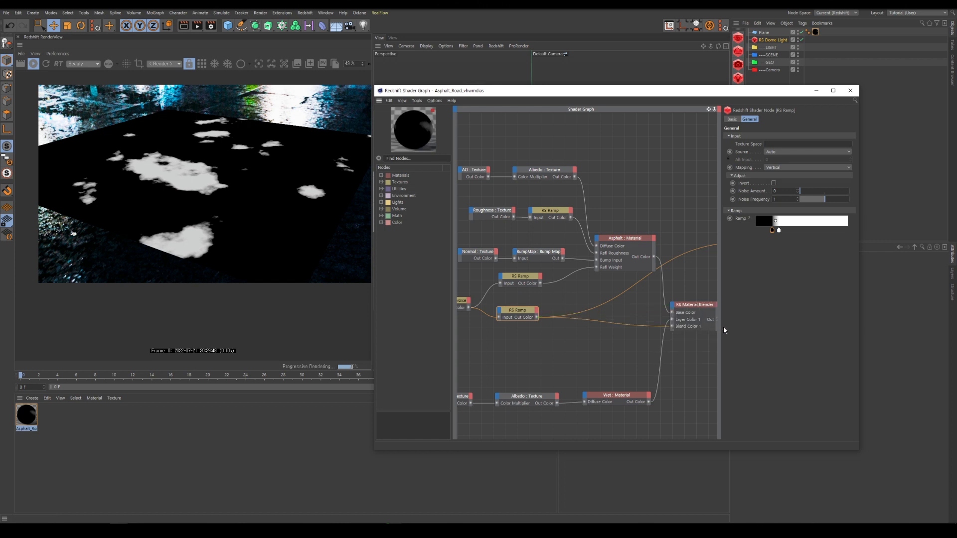
{"action": "scroll", "coordinate": [544, 341], "scroll_direction": "down", "scroll_amount": 4}
{"action": "scroll", "coordinate": [686, 339], "scroll_direction": "up", "scroll_amount": 4}
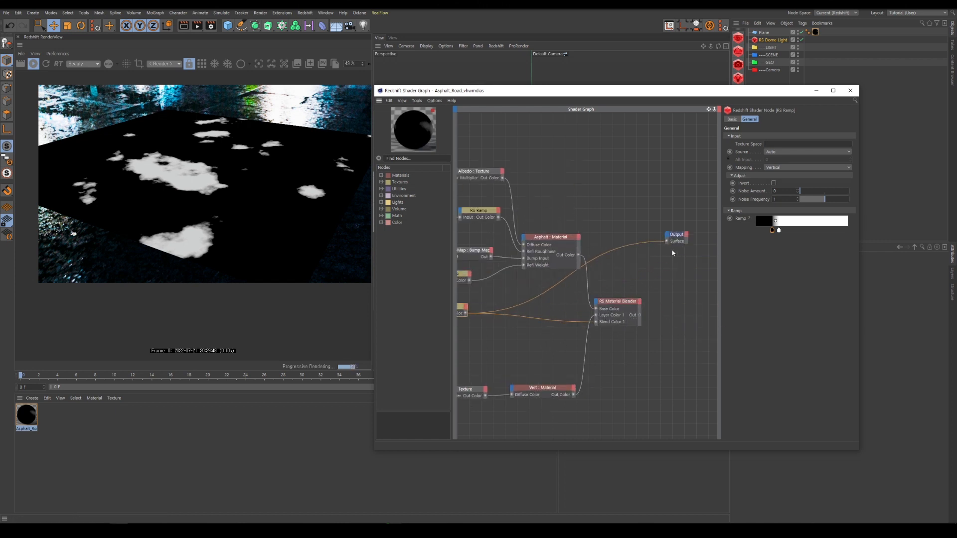
{"action": "left_click_drag", "start_coordinate": [676, 239], "coordinate": [679, 316]}
{"action": "left_click", "coordinate": [618, 311]}
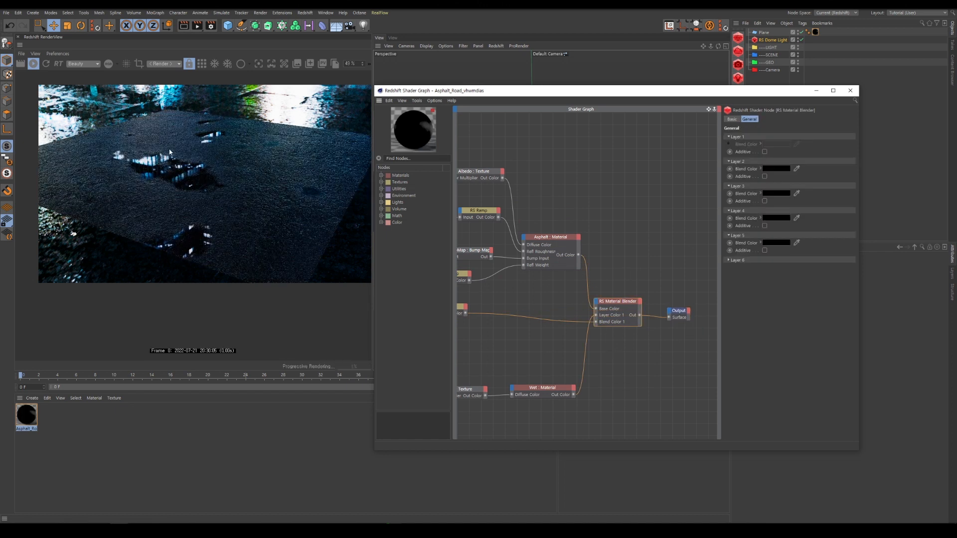
Step: Preview the puddle mask ramp alone in the render, and return the RS Material Blender to Output for comparison
{"action": "scroll", "coordinate": [527, 315], "scroll_direction": "down", "scroll_amount": 2}
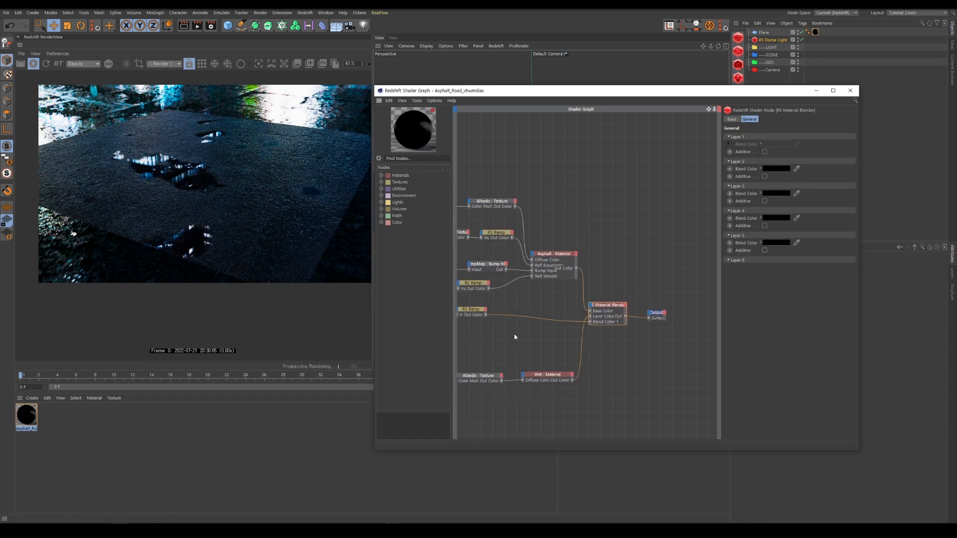
{"action": "left_click", "coordinate": [470, 317]}
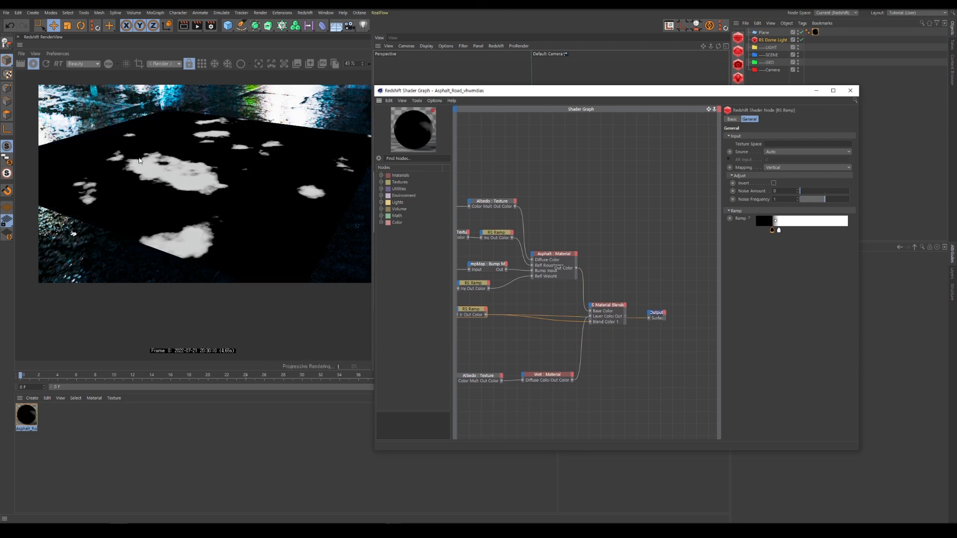
{"action": "left_click", "coordinate": [610, 321]}
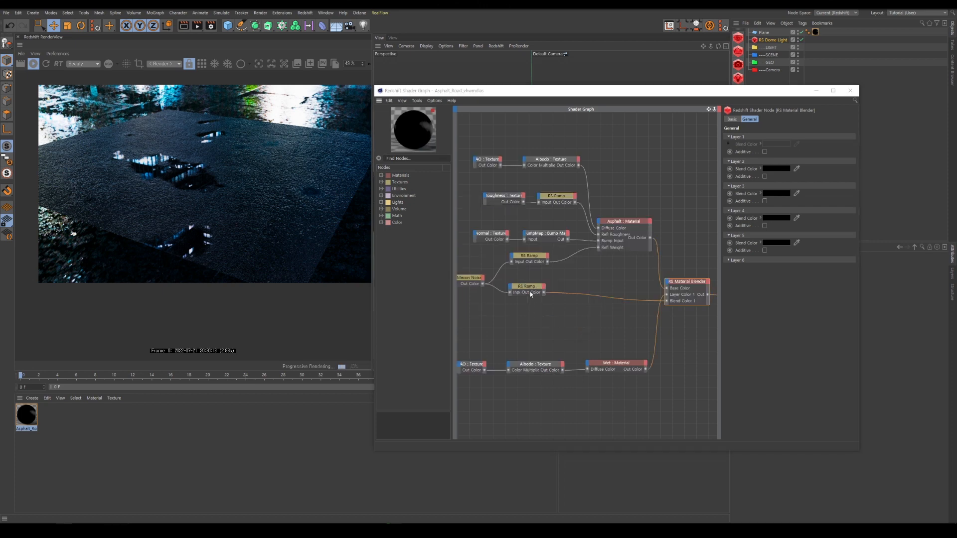
Step: Duplicate the puddle mask ramp below the original and connect RS Maxon Noise to the copy's Input
{"action": "left_click_drag", "start_coordinate": [526, 287], "coordinate": [534, 320]}
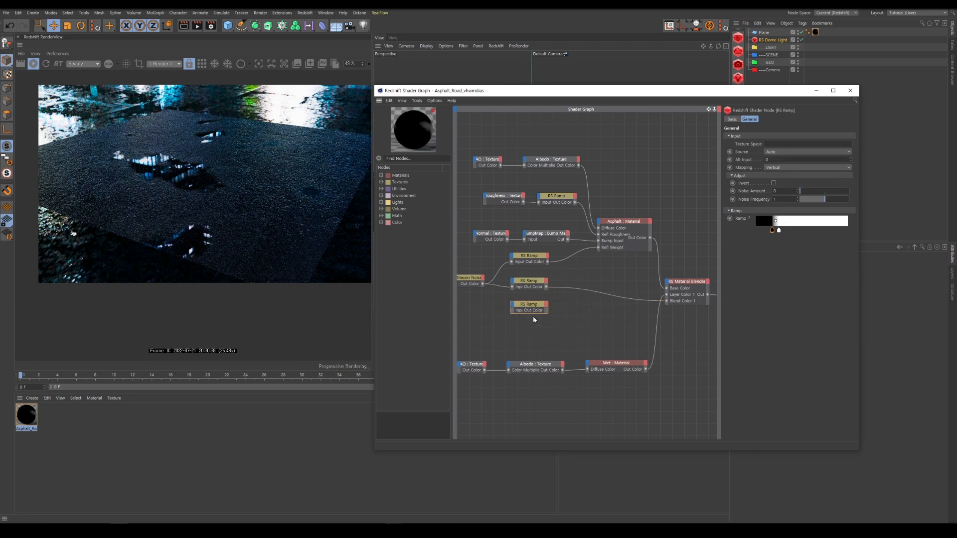
{"action": "left_click_drag", "start_coordinate": [483, 284], "coordinate": [532, 328]}
Step: Preview the duplicated ramp and reverse its gradient, with white at the start and black at about one quarter
{"action": "key", "text": "o"}
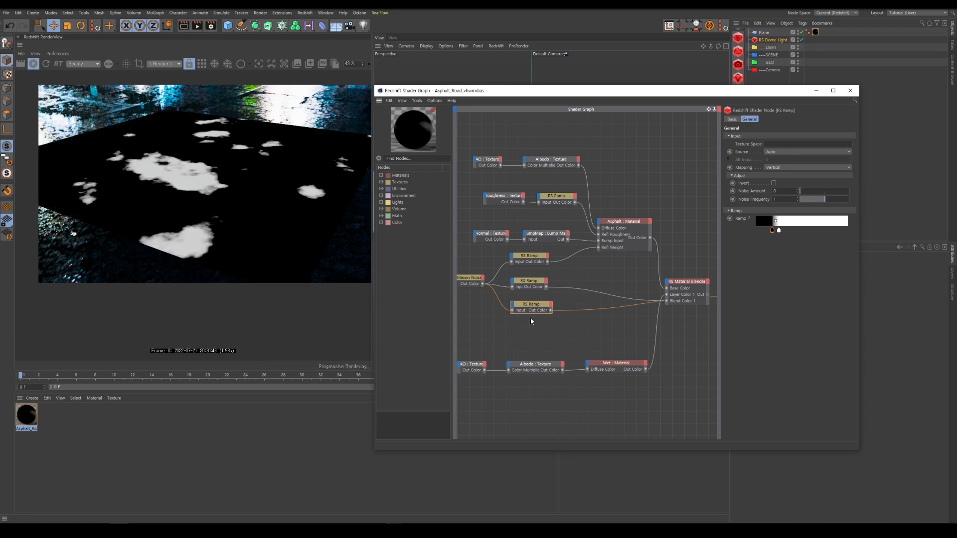
{"action": "mouse_move", "coordinate": [771, 231]}
{"action": "left_mouse_down"}
{"action": "mouse_move", "coordinate": [784, 235]}
{"action": "mouse_move", "coordinate": [756, 233]}
{"action": "left_mouse_up"}
{"action": "left_click", "coordinate": [768, 231]}
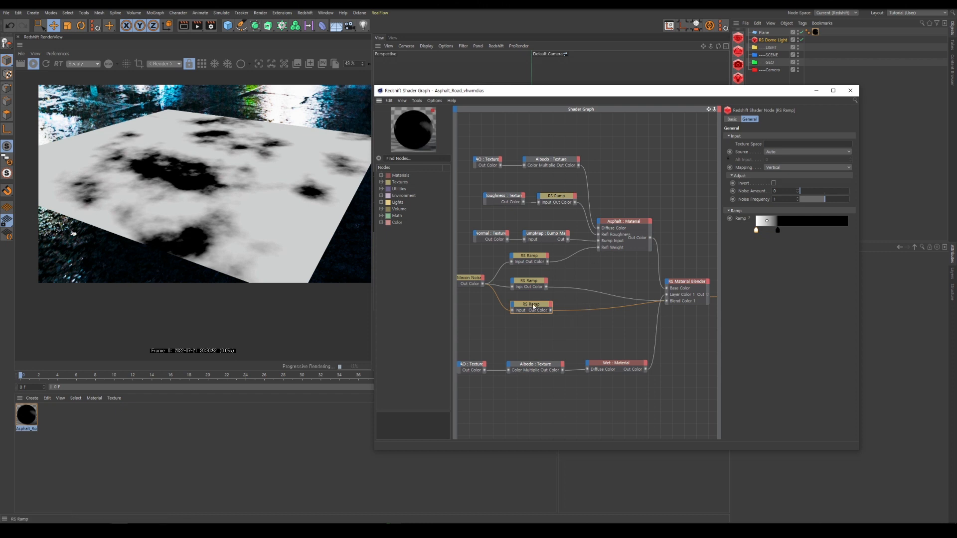
Step: Connect the reversed ramp to the Wet material's Refl Roughness and route the RS Material Blender back to Output
{"action": "left_click_drag", "start_coordinate": [532, 303], "coordinate": [588, 367]}
{"action": "mouse_move", "coordinate": [602, 385]}
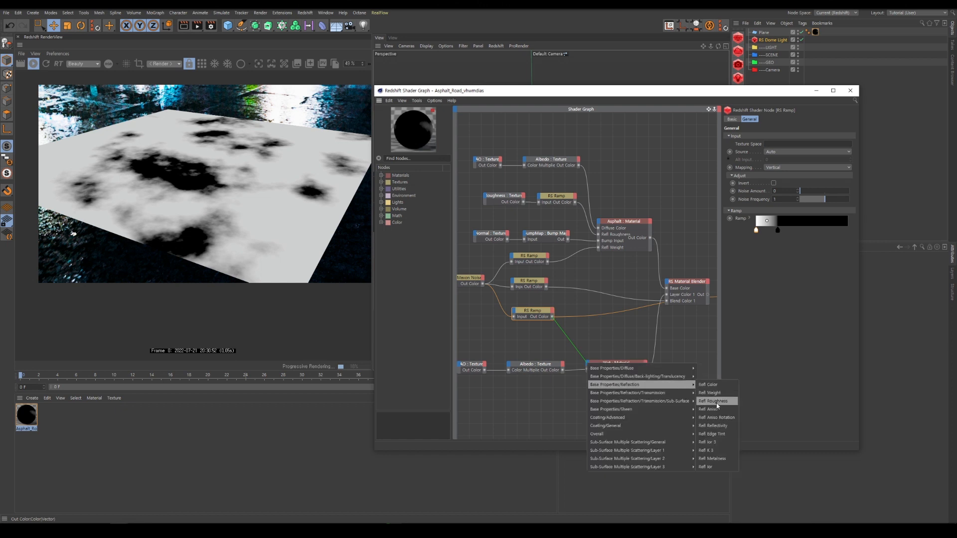
{"action": "left_click", "coordinate": [729, 407]}
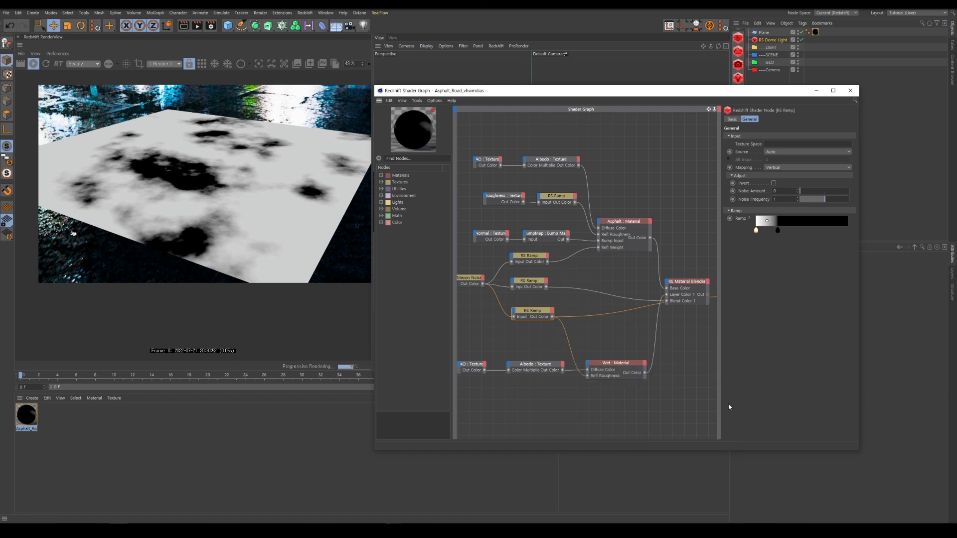
{"action": "left_click", "coordinate": [688, 282]}
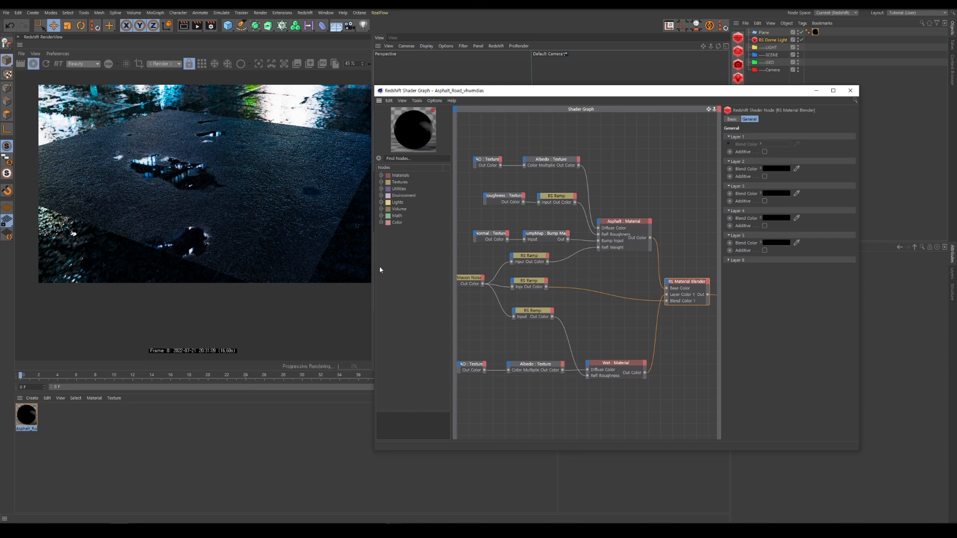
Step: Move the reversed ramp's black knot to about one third, close the shader graph, and inspect the puddle edges up close
{"action": "left_click", "coordinate": [532, 313]}
{"action": "left_click_drag", "start_coordinate": [777, 231], "coordinate": [786, 232]}
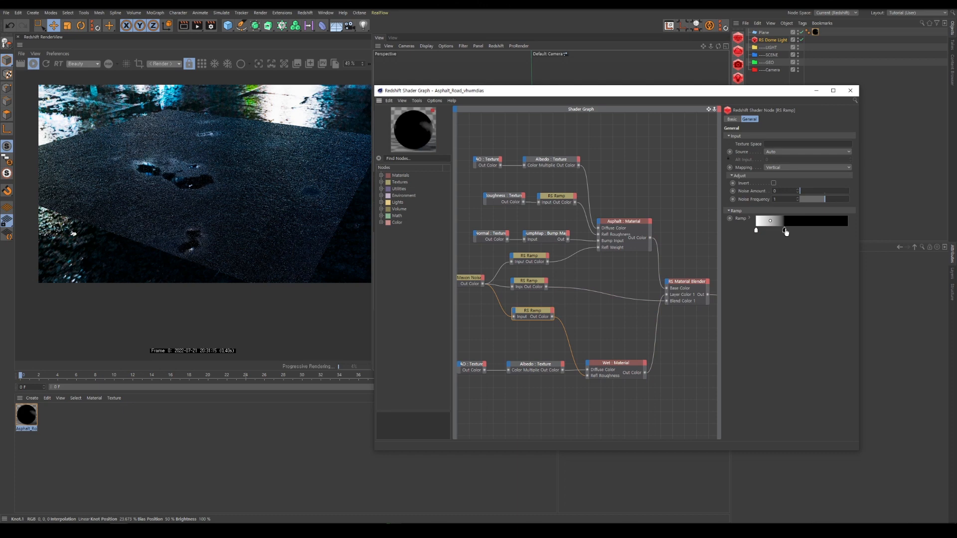
{"action": "left_click", "coordinate": [850, 90]}
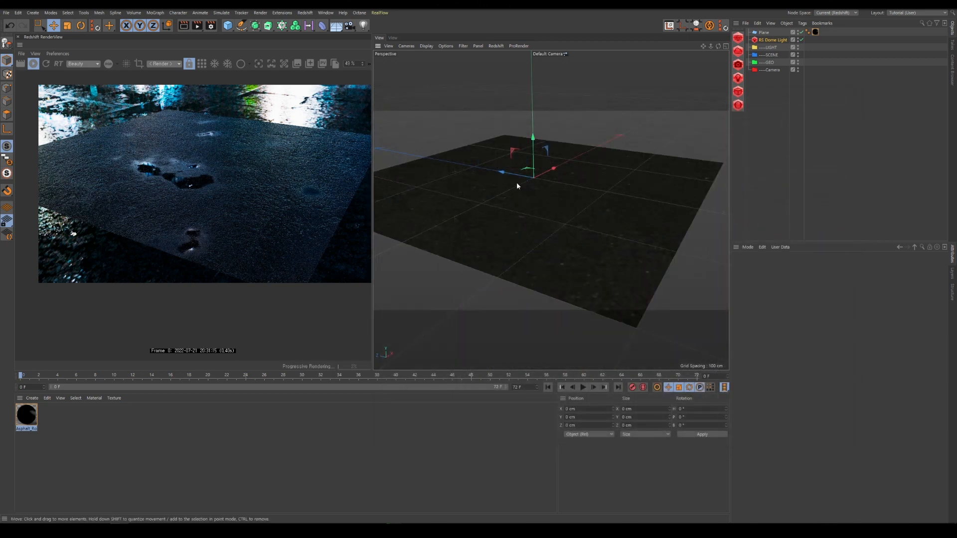
{"action": "scroll", "coordinate": [516, 186], "scroll_direction": "up", "scroll_amount": 8}
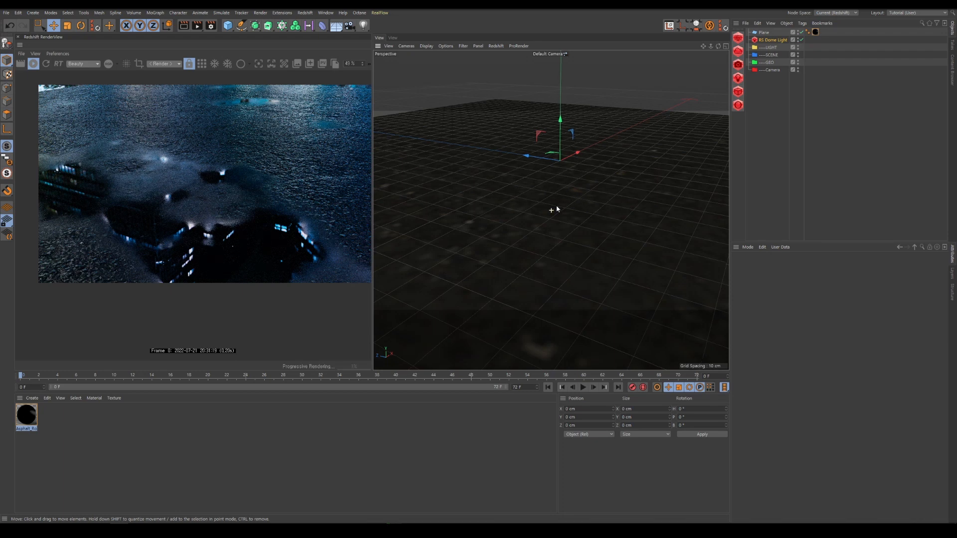
{"action": "scroll", "coordinate": [557, 166], "scroll_direction": "up", "scroll_amount": 2}
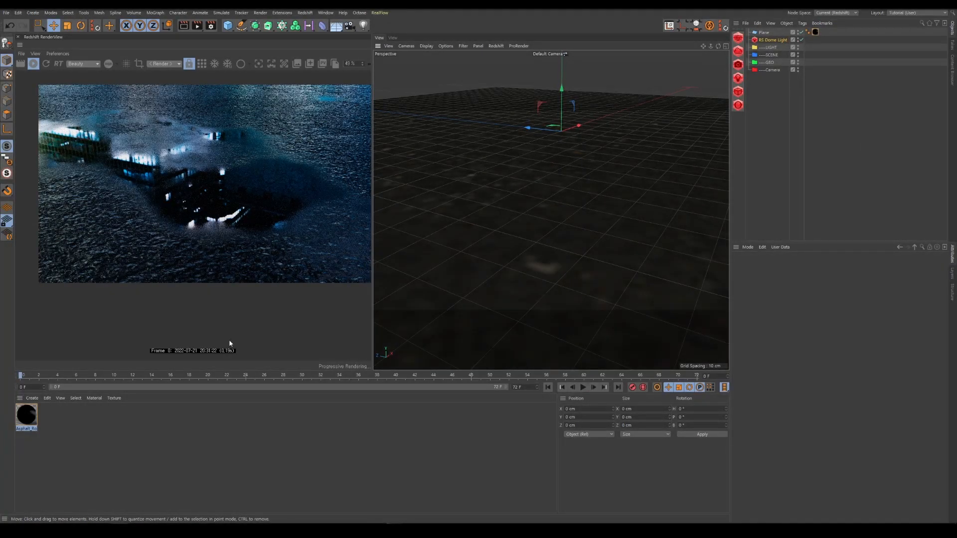
Step: Reopen the asphalt material's shader graph and move the reversed ramp's black knot slightly back toward the white knot
{"action": "double_click", "coordinate": [26, 415]}
{"action": "left_click_drag", "start_coordinate": [158, 19], "coordinate": [545, 67]}
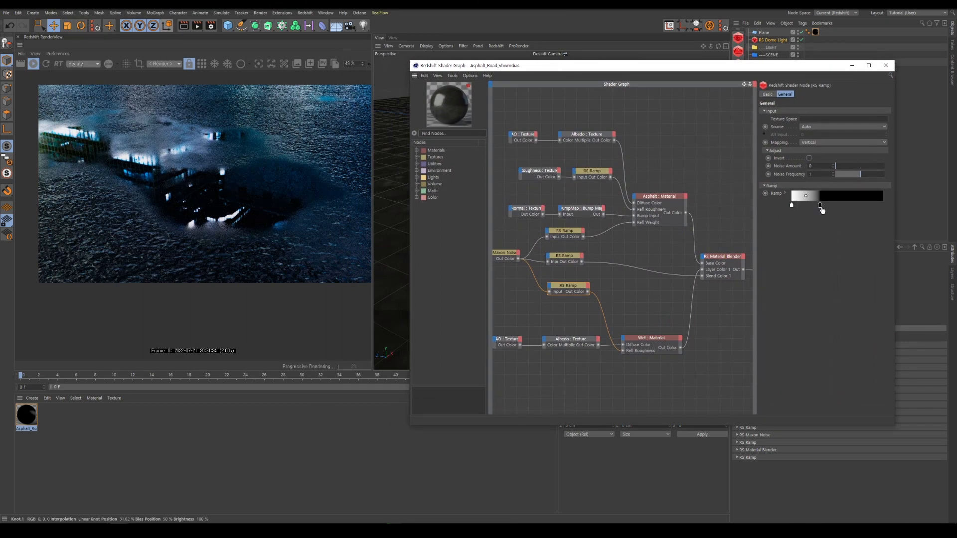
{"action": "left_click_drag", "start_coordinate": [818, 205], "coordinate": [813, 206]}
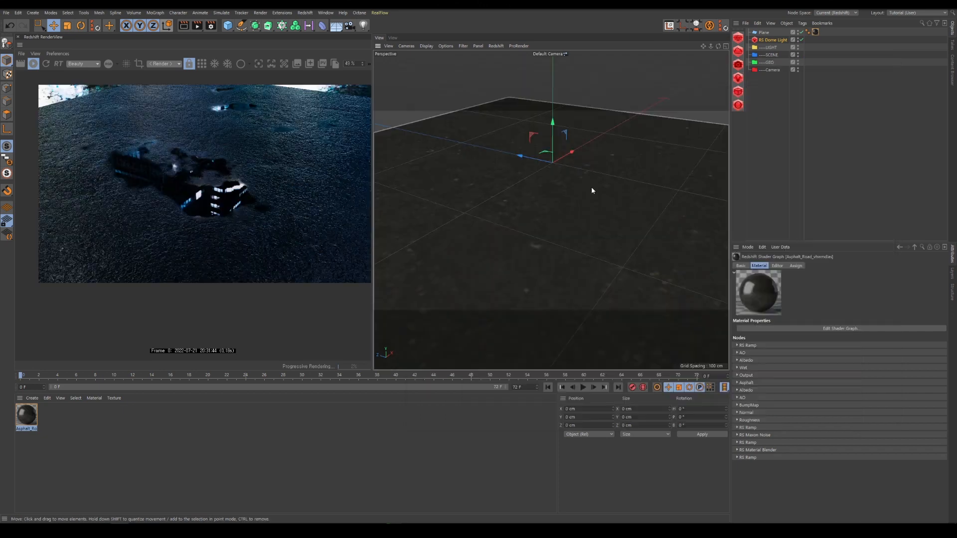
Step: Add a Redshift Matrix Scatter object to the scene, searching for "scat"
{"action": "left_click_drag", "start_coordinate": [592, 190], "coordinate": [559, 196], "text": "alt"}
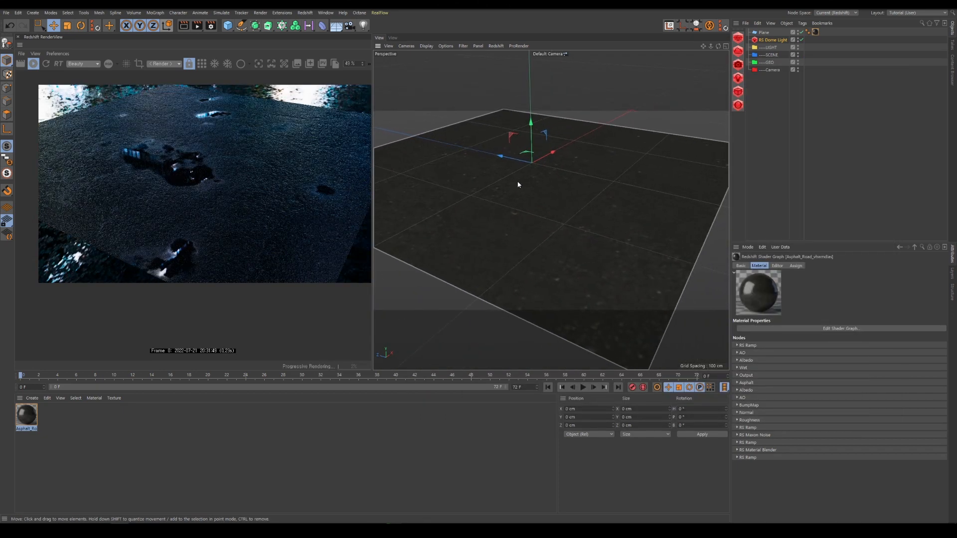
{"action": "key", "text": "shift+c"}
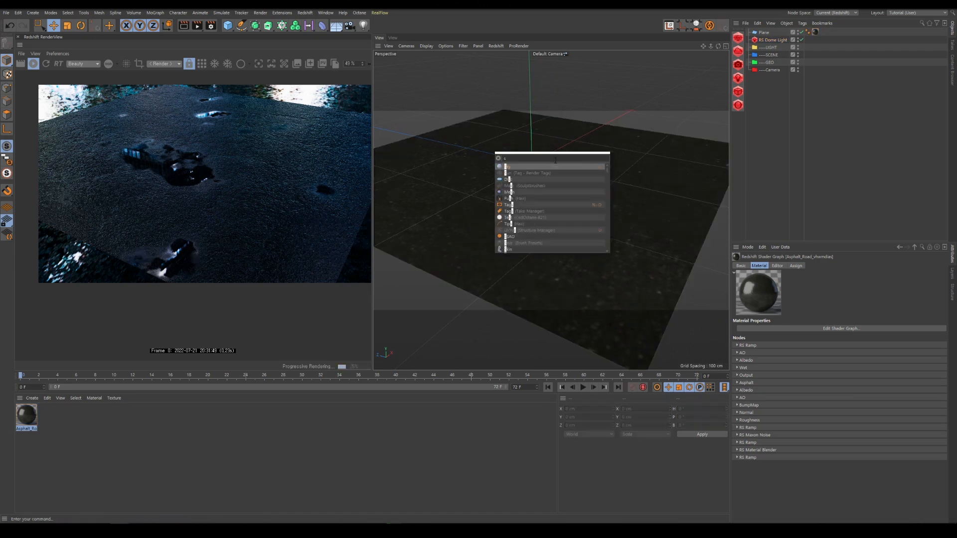
{"action": "type", "text": "scat"}
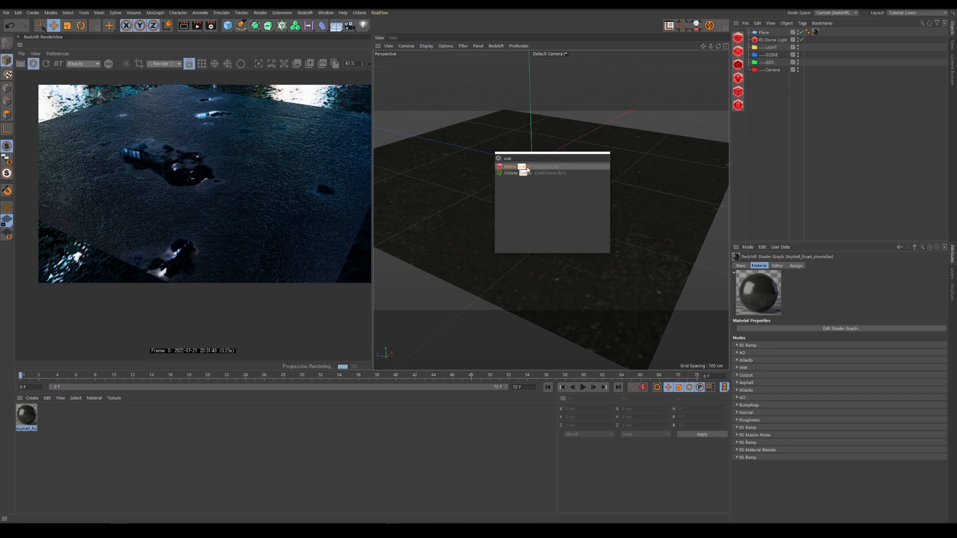
{"action": "left_click", "coordinate": [526, 168]}
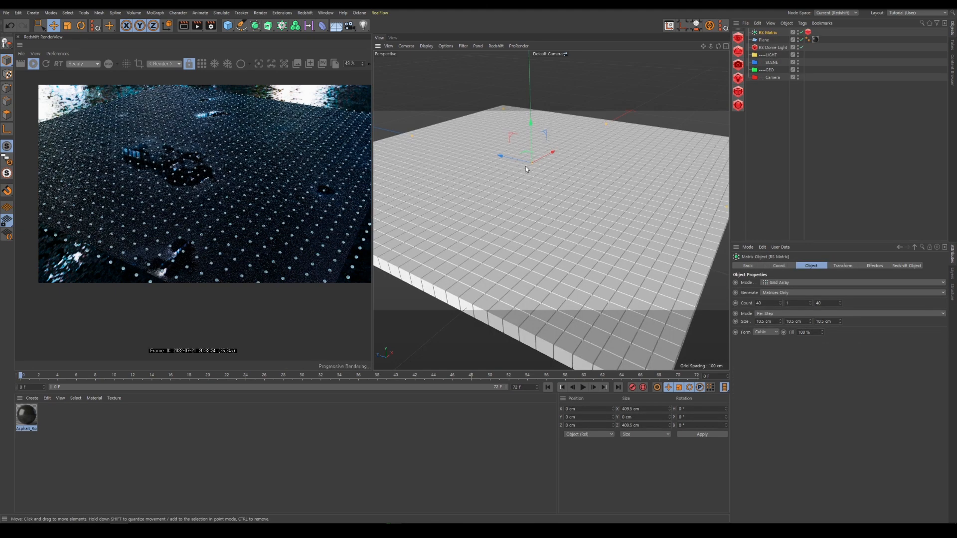
Step: Add a Platonic primitive and assign it as the custom particle object in the RS Matrix's Redshift Object tag
{"action": "left_click", "coordinate": [228, 27]}
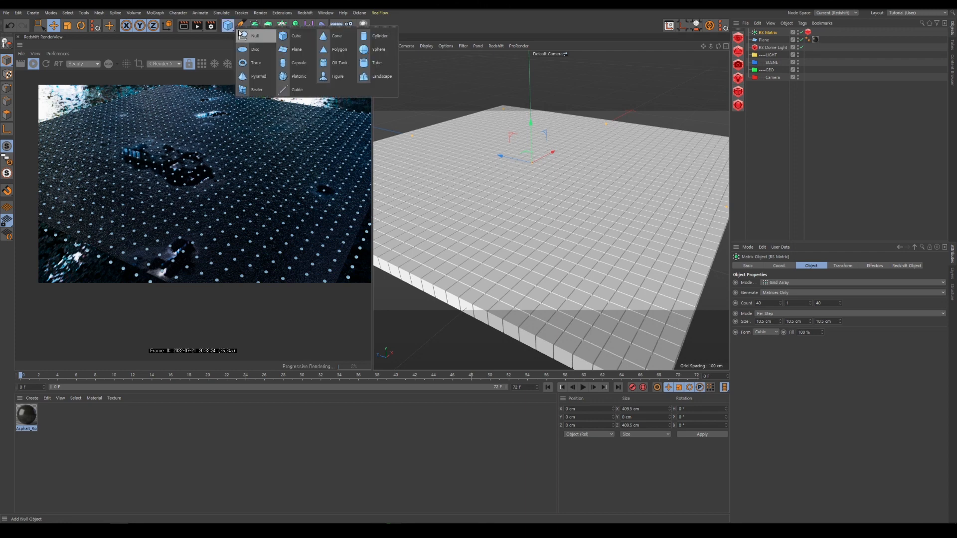
{"action": "left_click", "coordinate": [303, 79]}
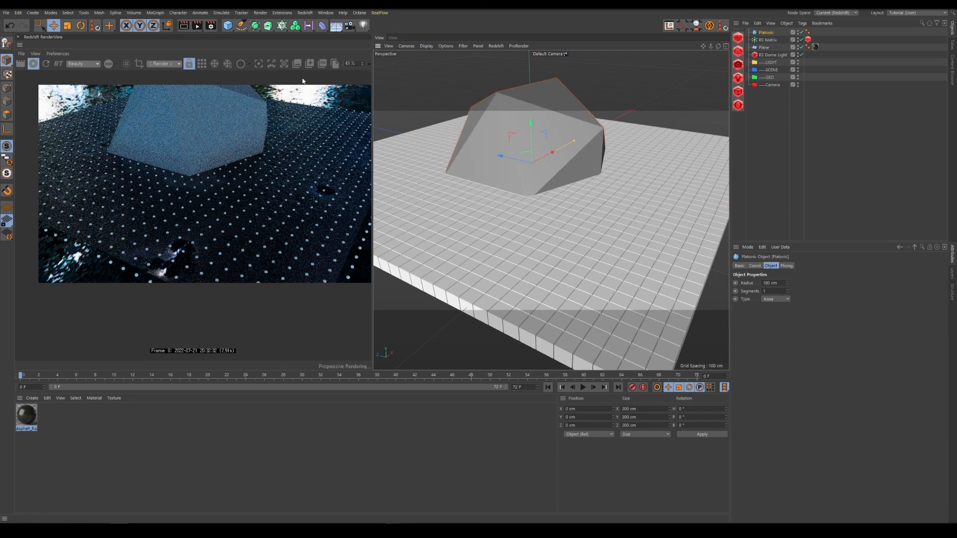
{"action": "left_click", "coordinate": [768, 40]}
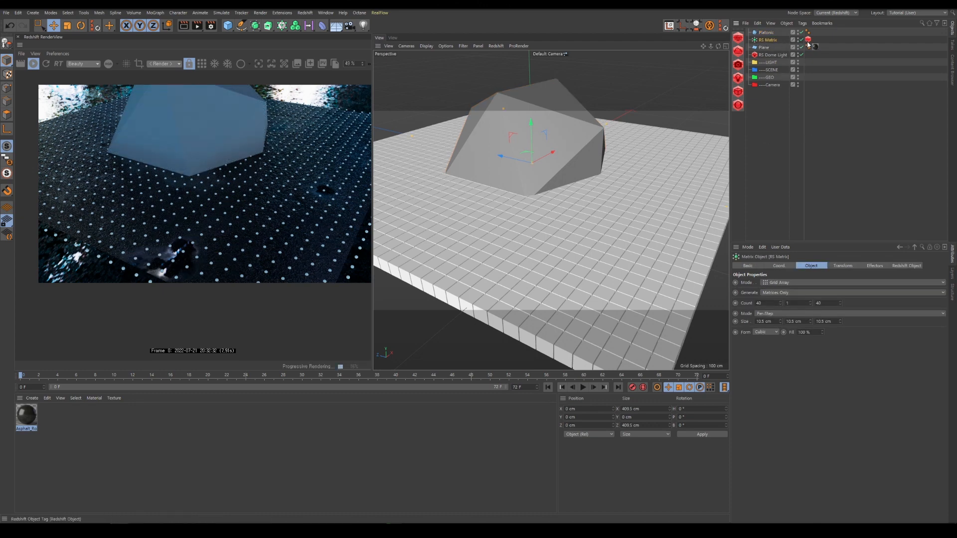
{"action": "left_click", "coordinate": [808, 39]}
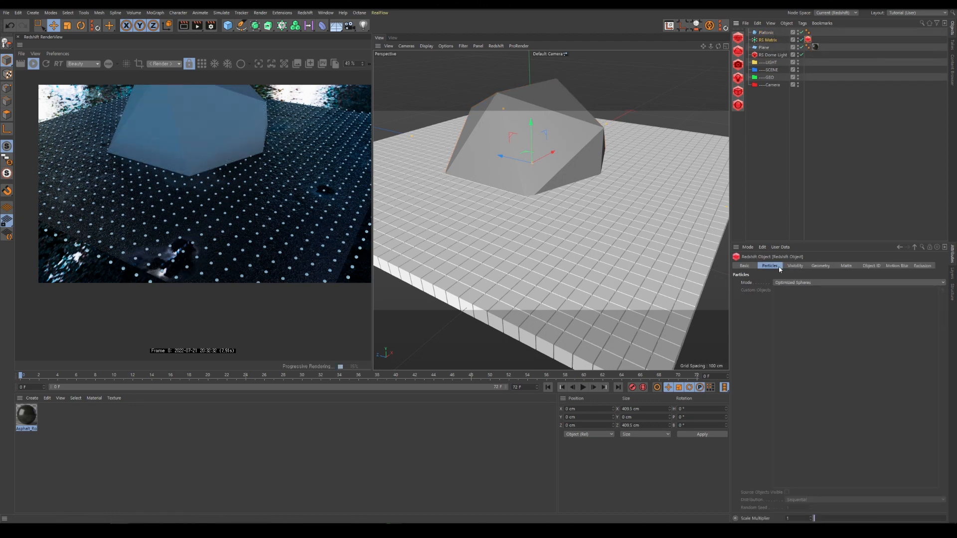
{"action": "left_click", "coordinate": [789, 283]}
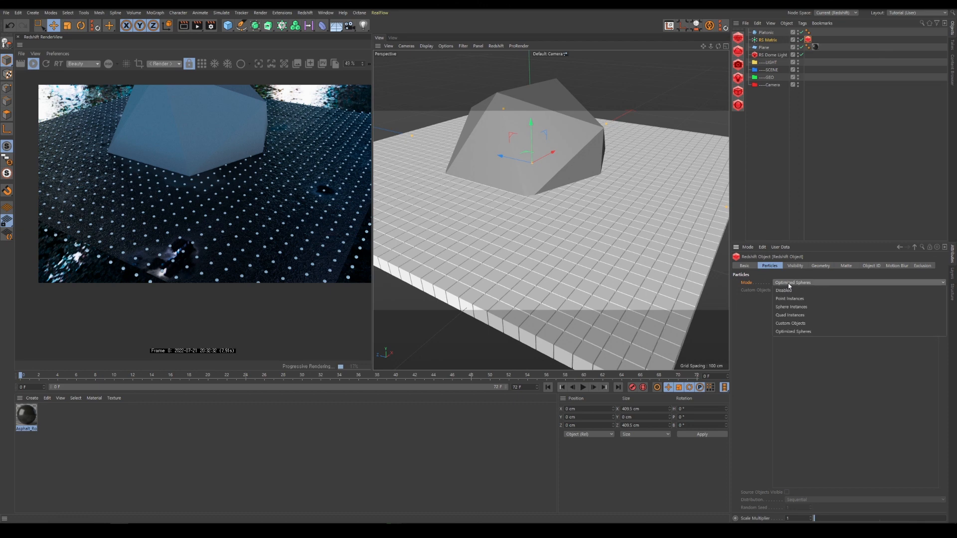
{"action": "left_click", "coordinate": [804, 324]}
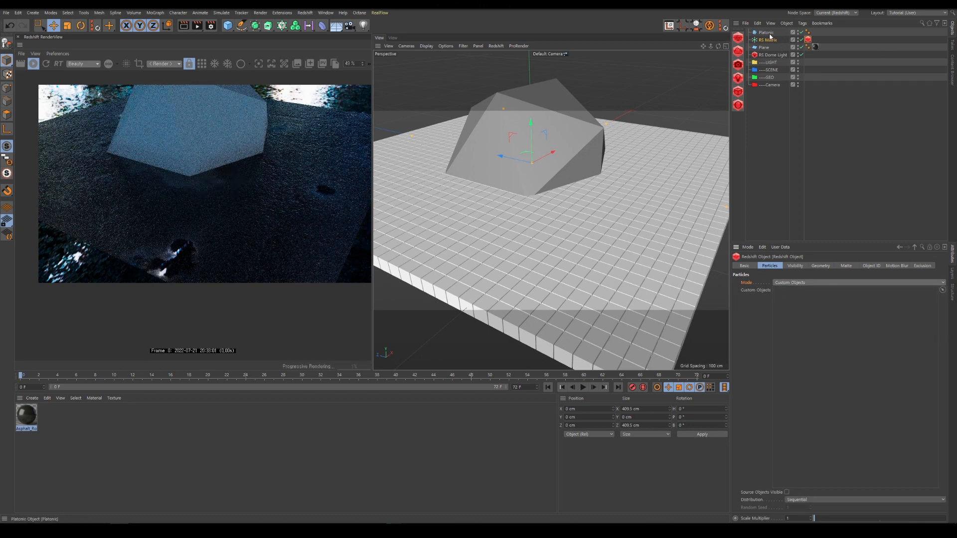
{"action": "left_click_drag", "start_coordinate": [765, 32], "coordinate": [806, 306]}
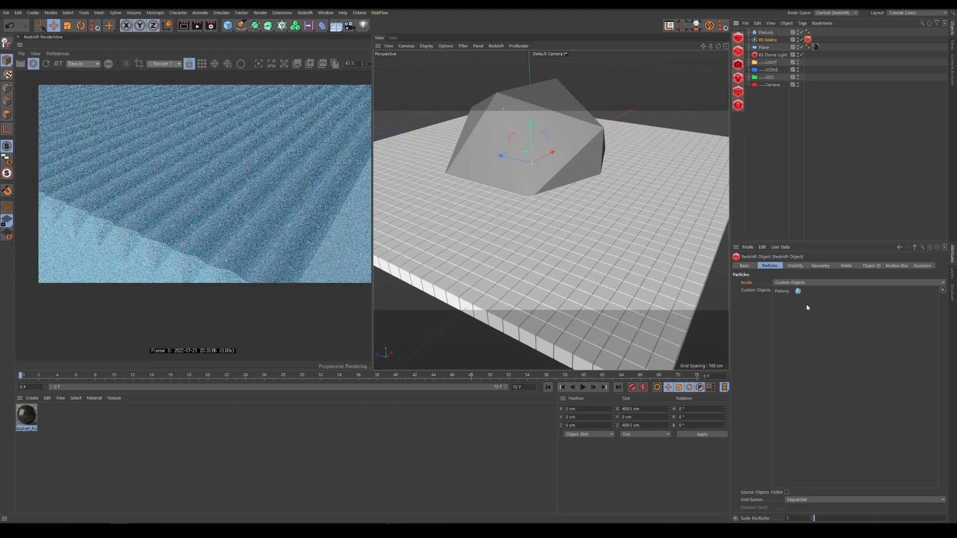
Step: Set the RS Matrix to Object mode and distribute its matrices over the surface of the ground Plane
{"action": "left_click", "coordinate": [768, 41]}
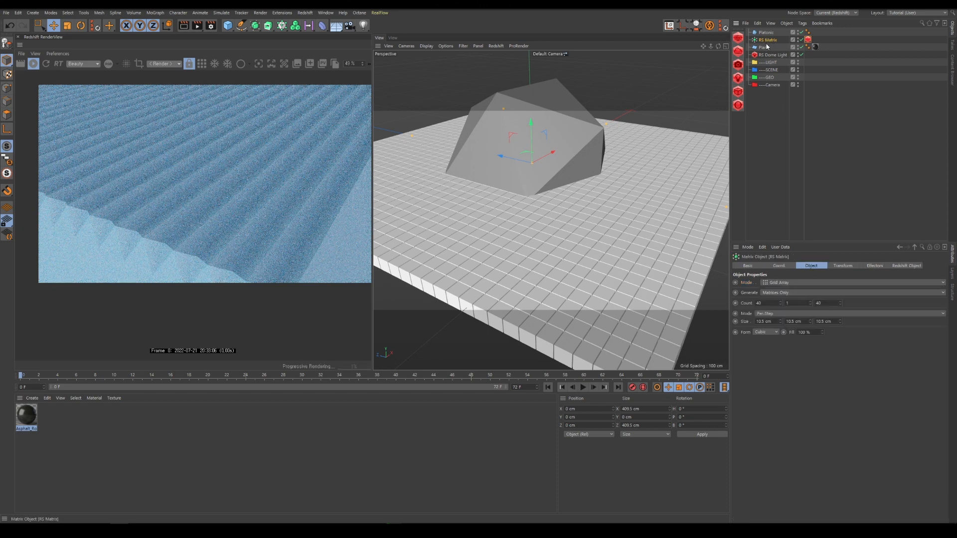
{"action": "left_click", "coordinate": [776, 283]}
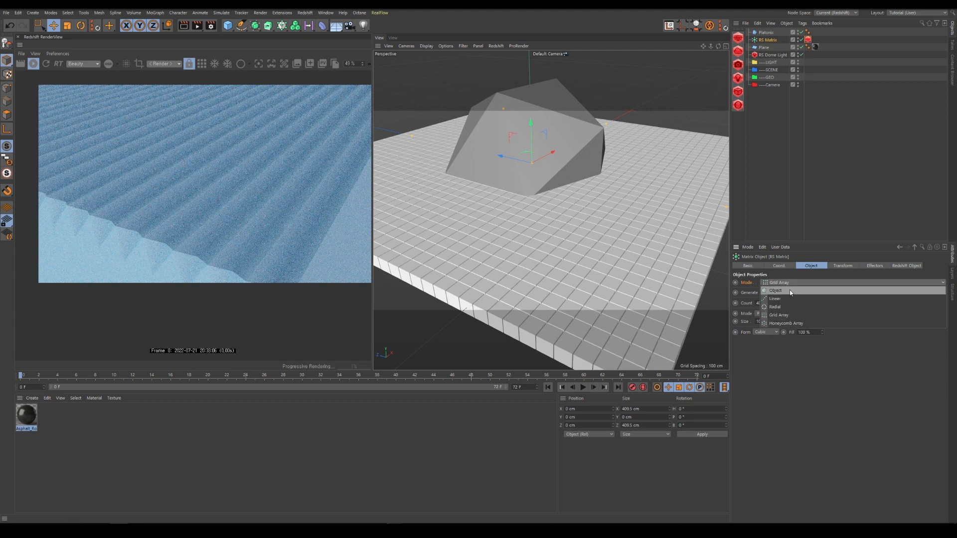
{"action": "left_click", "coordinate": [790, 292]}
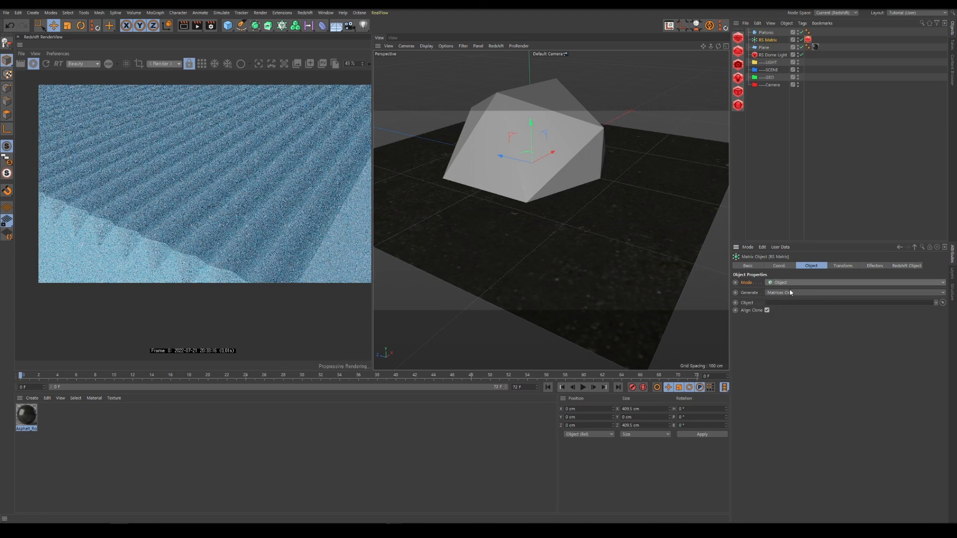
{"action": "left_click", "coordinate": [942, 302]}
{"action": "left_click", "coordinate": [942, 303]}
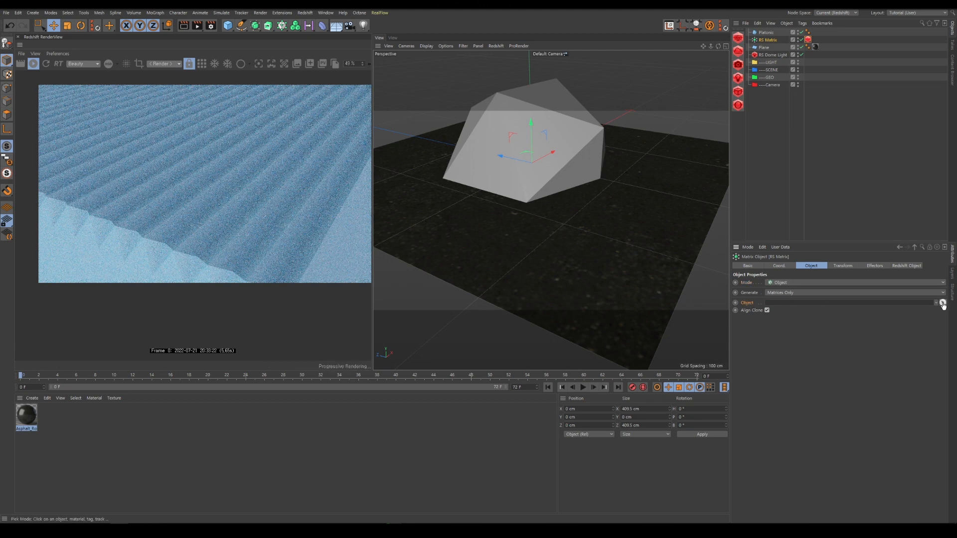
{"action": "left_click", "coordinate": [623, 227]}
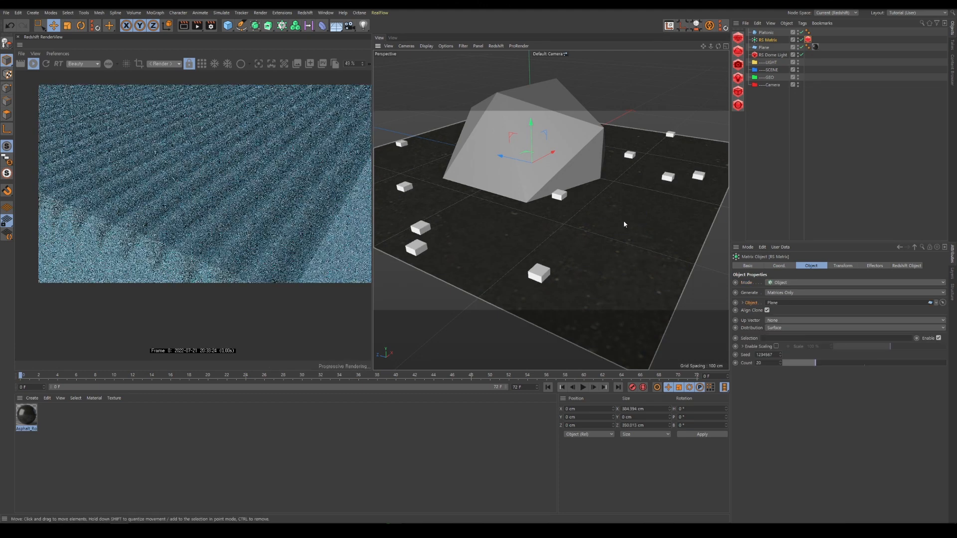
Step: Scale the Platonic down to pebble size, about 1.6 cm across
{"action": "left_click", "coordinate": [766, 32]}
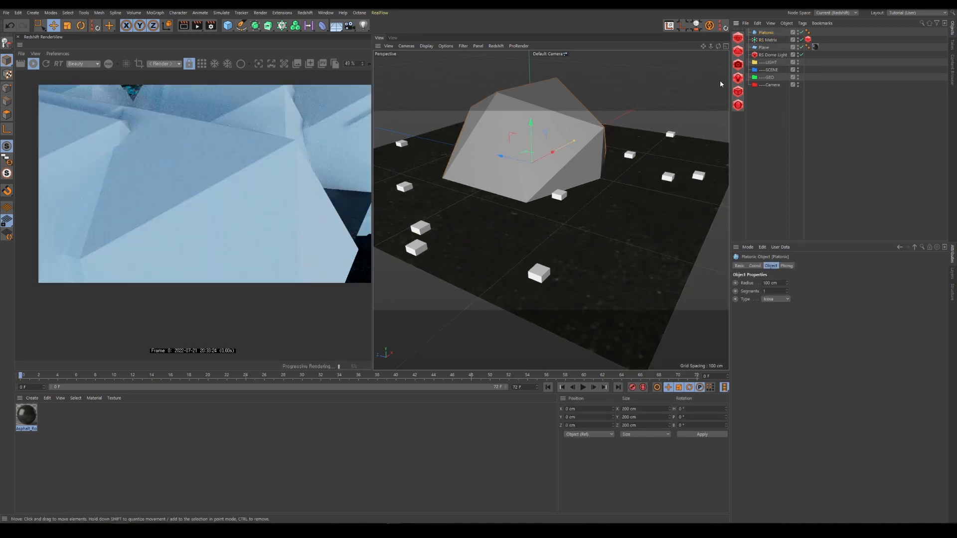
{"action": "key", "text": "t"}
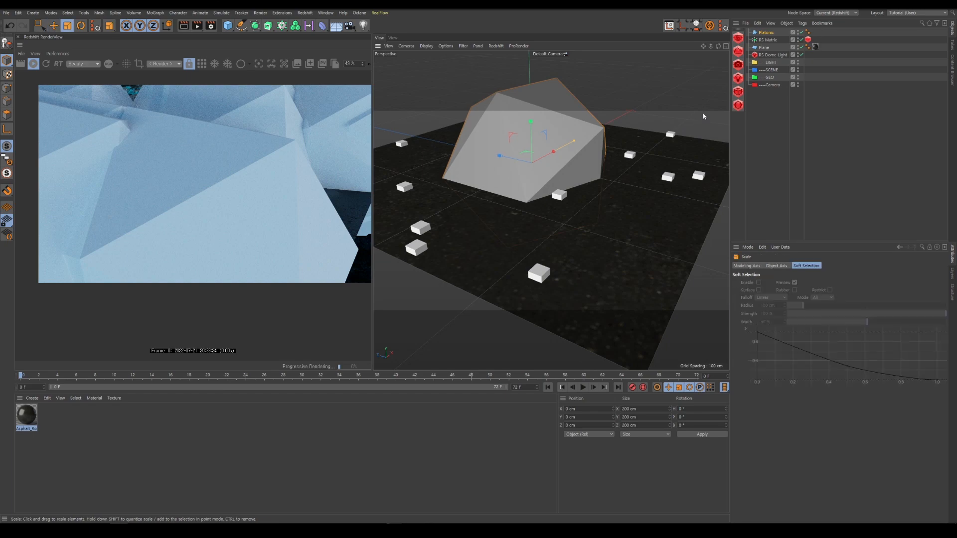
{"action": "left_click_drag", "start_coordinate": [707, 110], "coordinate": [428, 202]}
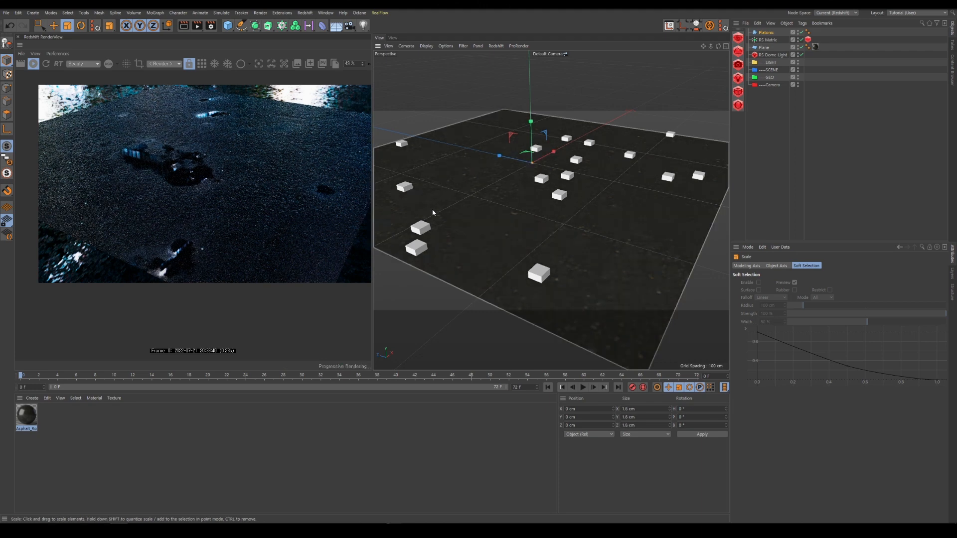
Step: Raise the RS Matrix's surface distribution count to 200
{"action": "left_click", "coordinate": [767, 39]}
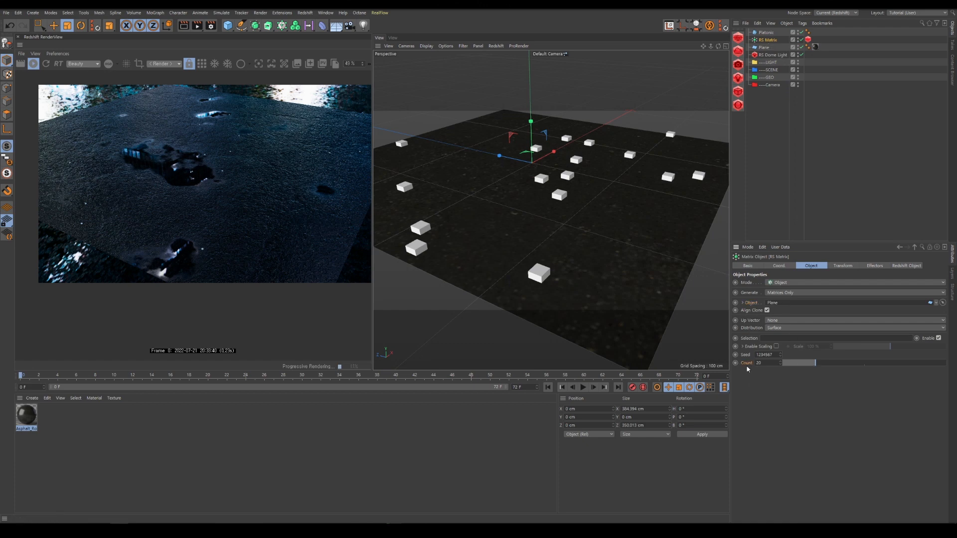
{"action": "left_click_drag", "start_coordinate": [816, 365], "coordinate": [947, 364]}
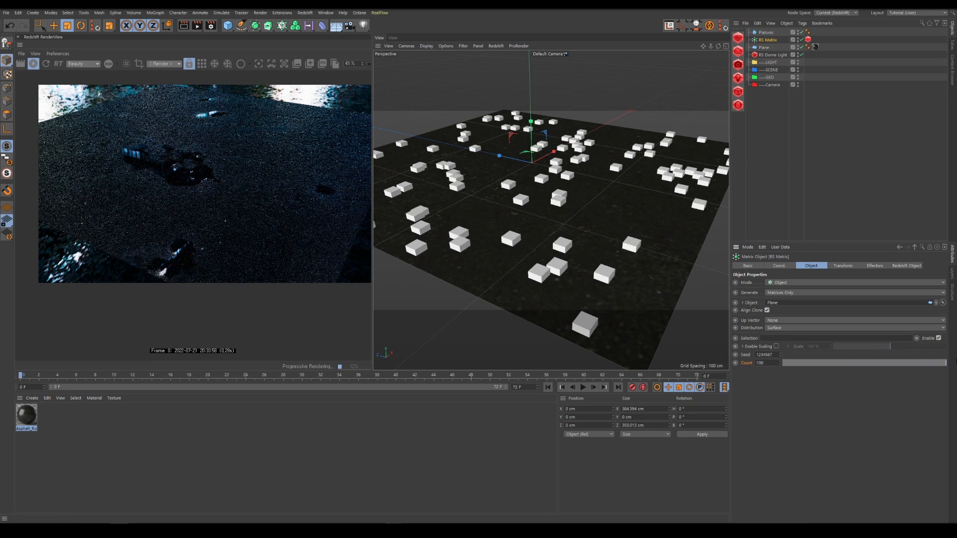
{"action": "left_click", "coordinate": [776, 363]}
{"action": "type", "text": "200"}
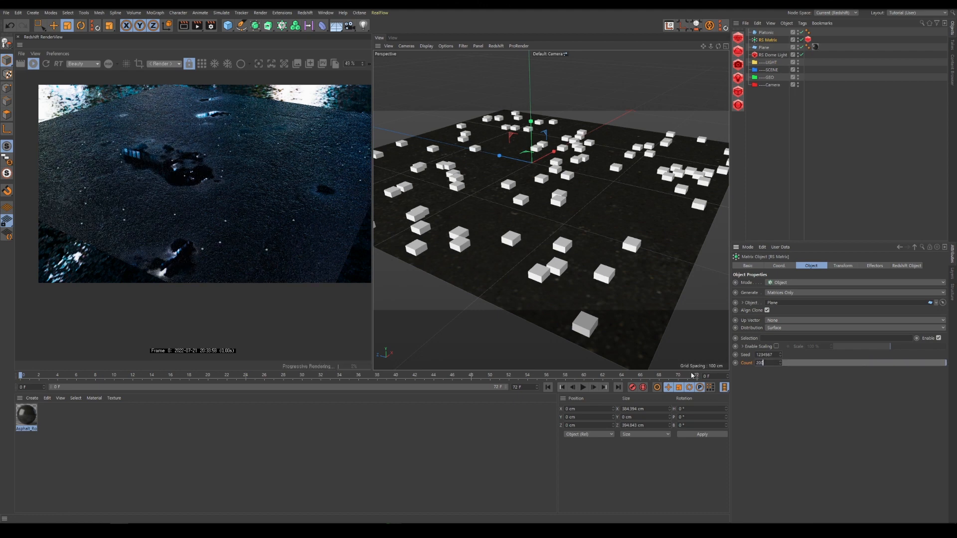
{"action": "key", "text": "Return"}
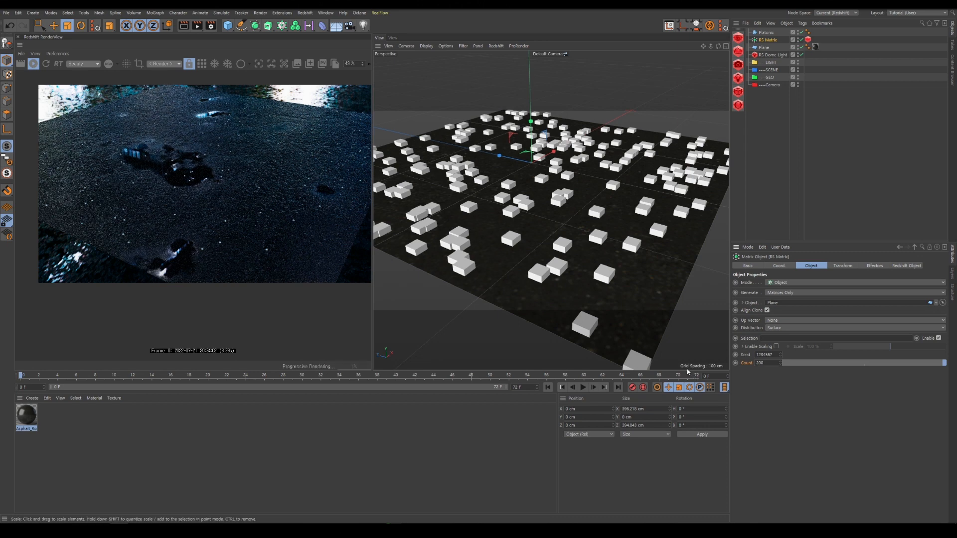
Step: Copy the Plane's asphalt material tag onto the Platonic and scale the Platonic down slightly to about 1.475 cm
{"action": "left_click", "coordinate": [766, 33]}
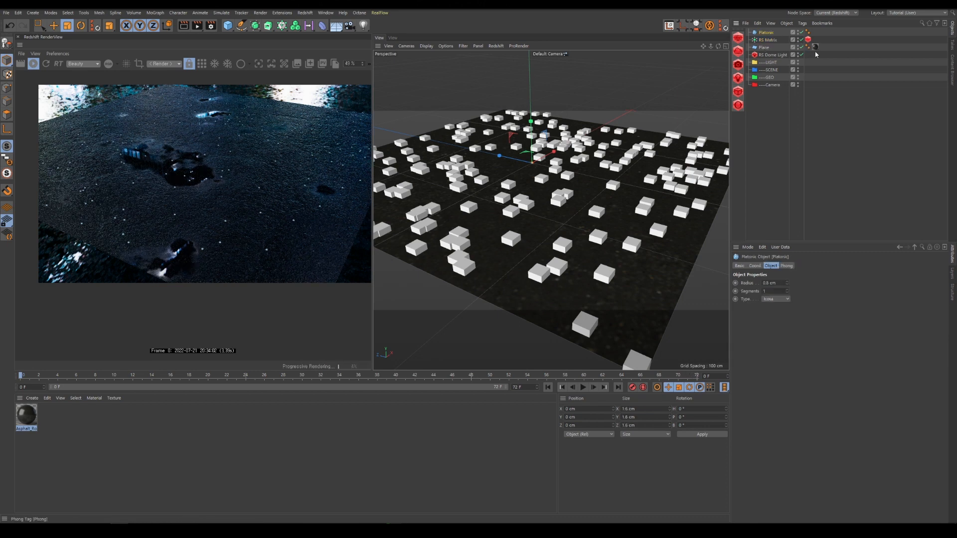
{"action": "left_click_drag", "start_coordinate": [818, 37], "coordinate": [817, 33], "text": "ctrl"}
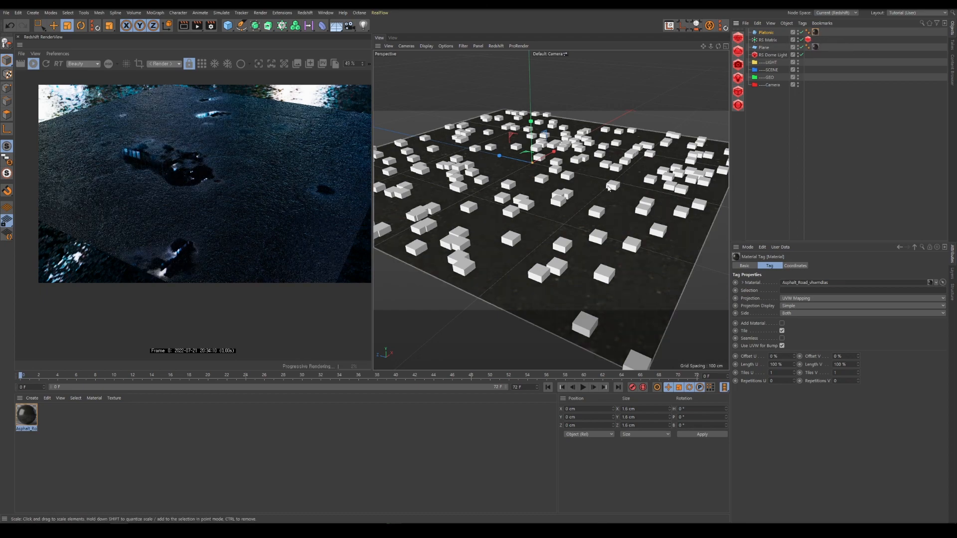
{"action": "right_click_drag", "start_coordinate": [536, 223], "coordinate": [578, 213], "text": "alt"}
{"action": "left_click_drag", "start_coordinate": [578, 212], "coordinate": [641, 186], "text": "alt"}
{"action": "scroll", "coordinate": [580, 173], "scroll_direction": "up", "scroll_amount": 3}
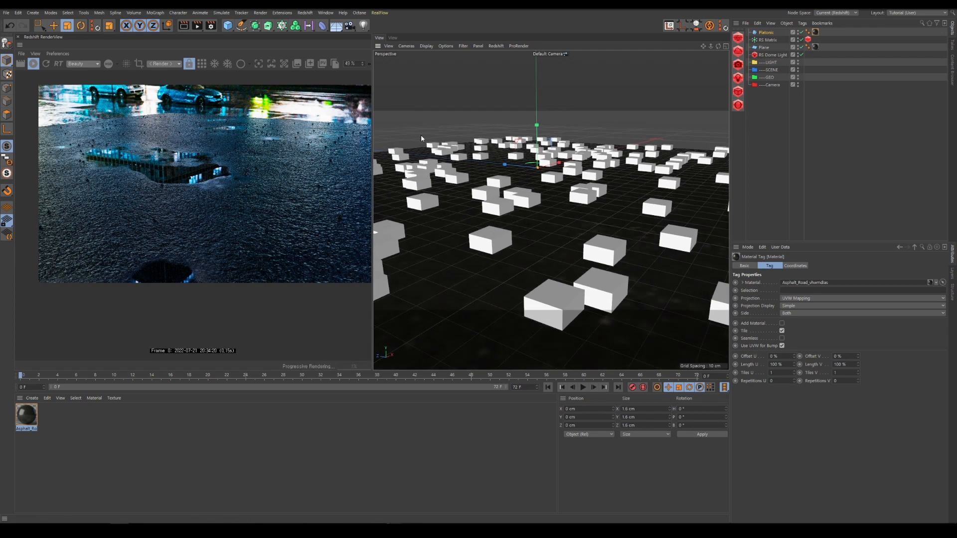
{"action": "left_click", "coordinate": [767, 33]}
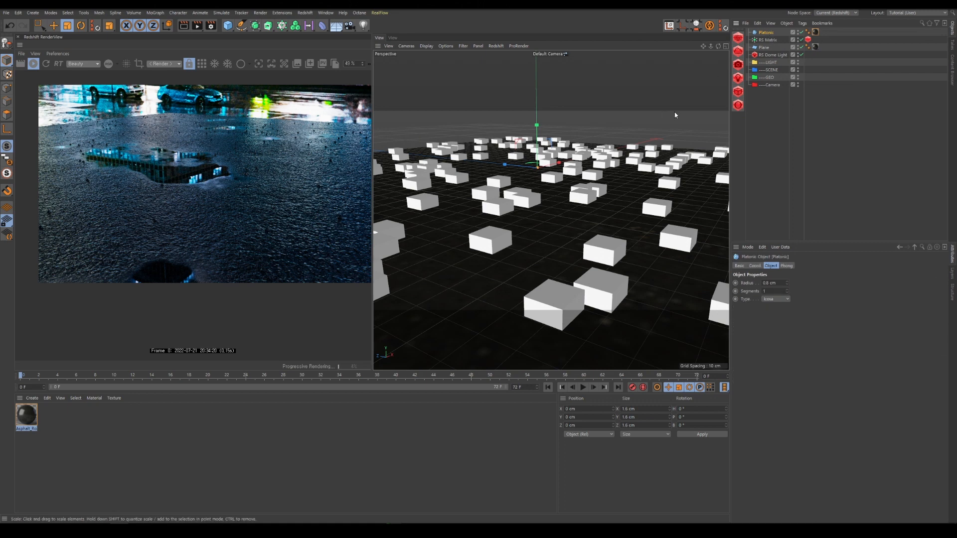
{"action": "left_click_drag", "start_coordinate": [674, 115], "coordinate": [654, 121]}
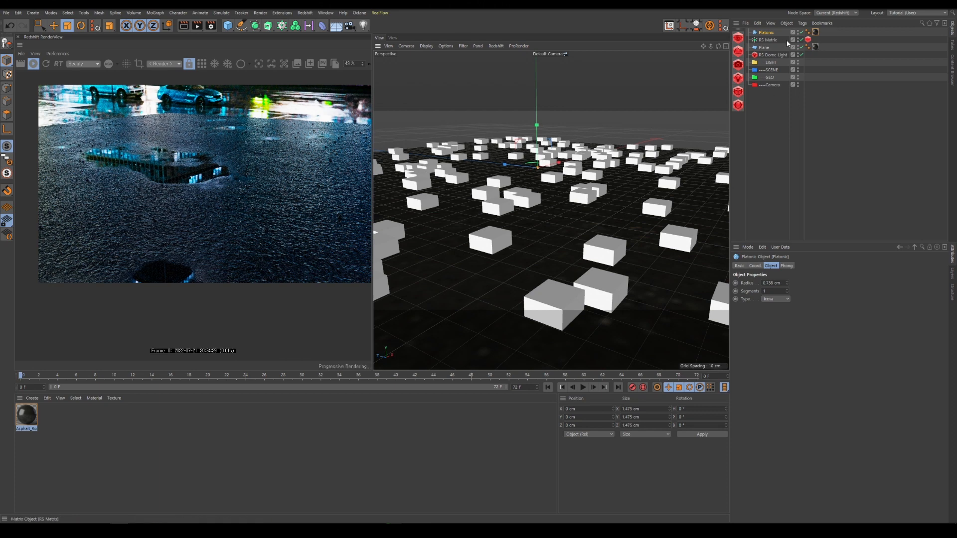
Step: Add a Random effector to the RS Matrix and check that it is listed among the matrix's effectors
{"action": "left_click", "coordinate": [767, 40]}
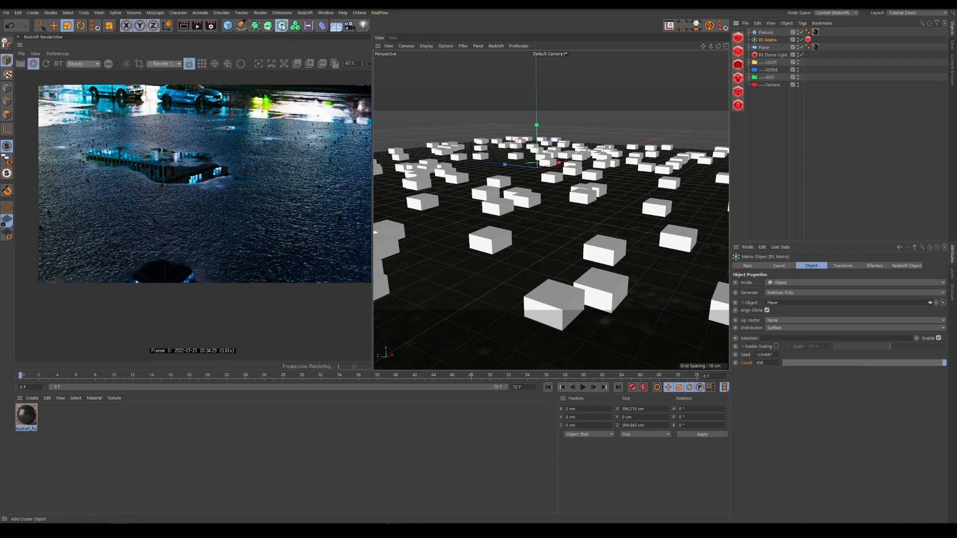
{"action": "left_click_drag", "start_coordinate": [282, 25], "coordinate": [469, 50]}
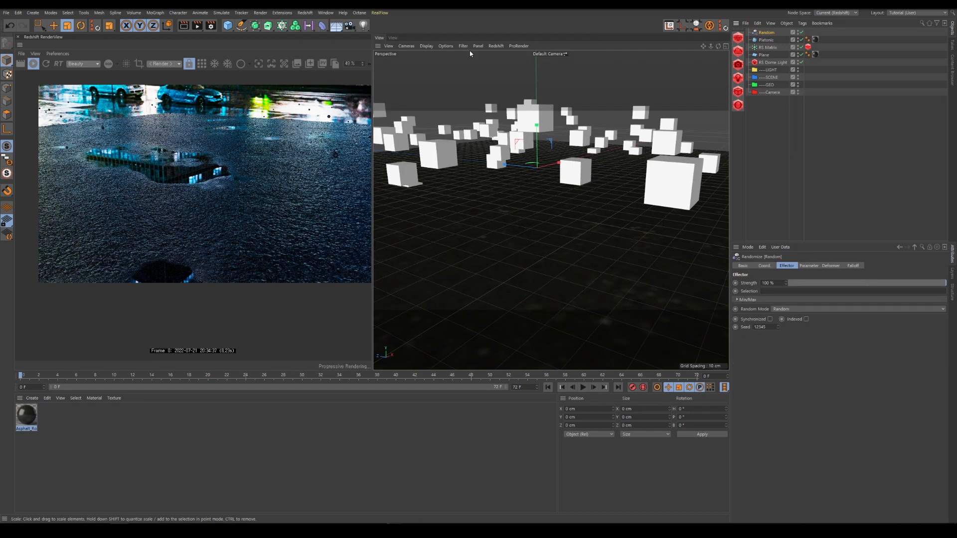
{"action": "left_click", "coordinate": [772, 48]}
{"action": "left_click", "coordinate": [882, 266]}
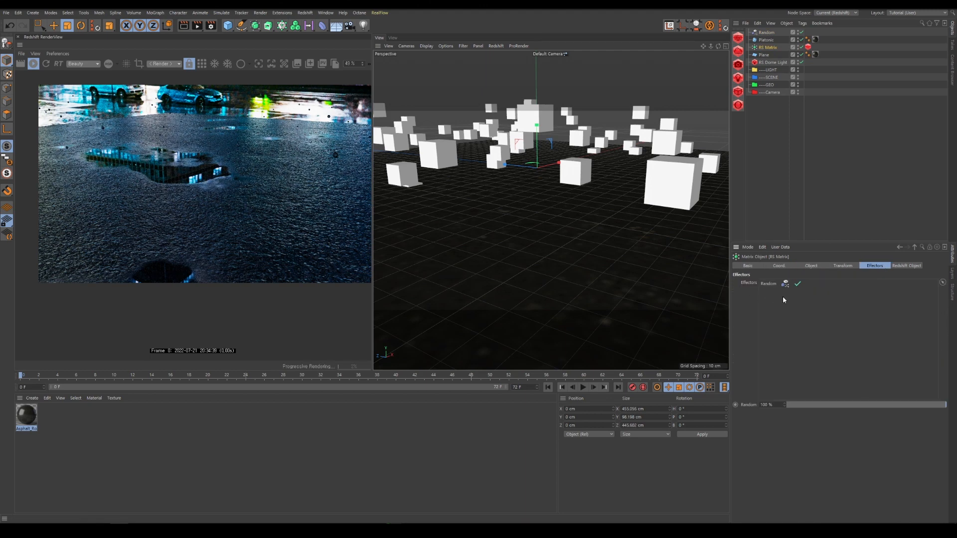
Step: Turn off position randomization in the Random effector and enable scale with Uniform Scale, plus rotation
{"action": "left_click", "coordinate": [770, 32]}
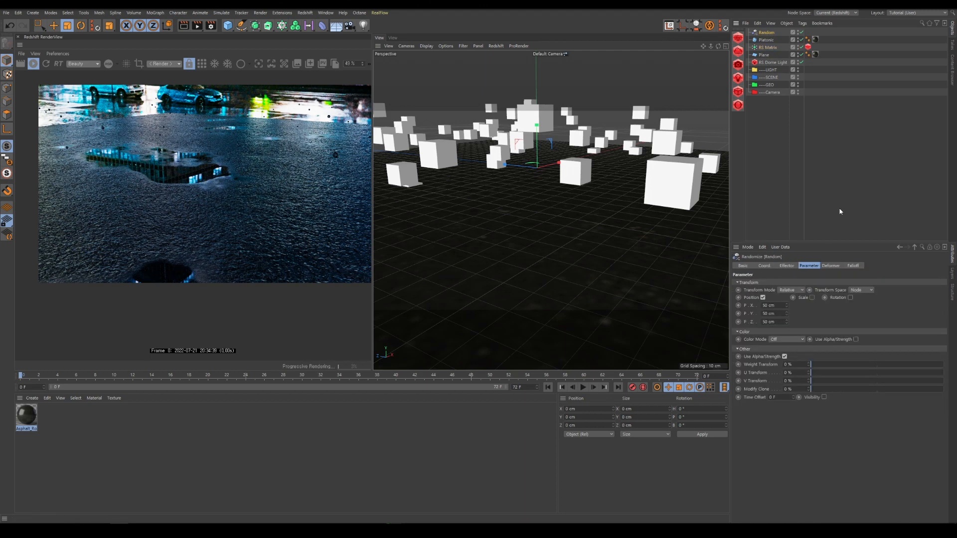
{"action": "left_click", "coordinate": [763, 297]}
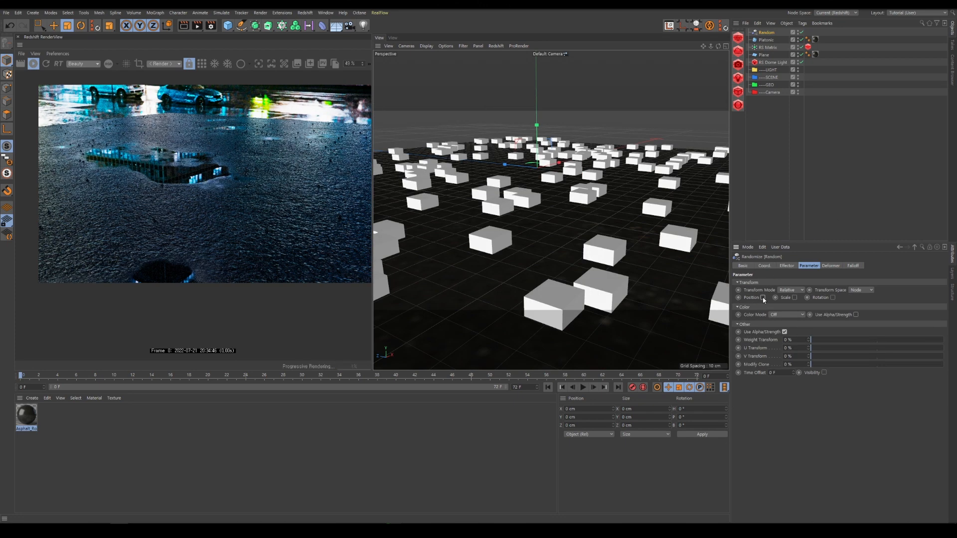
{"action": "left_click", "coordinate": [795, 297]}
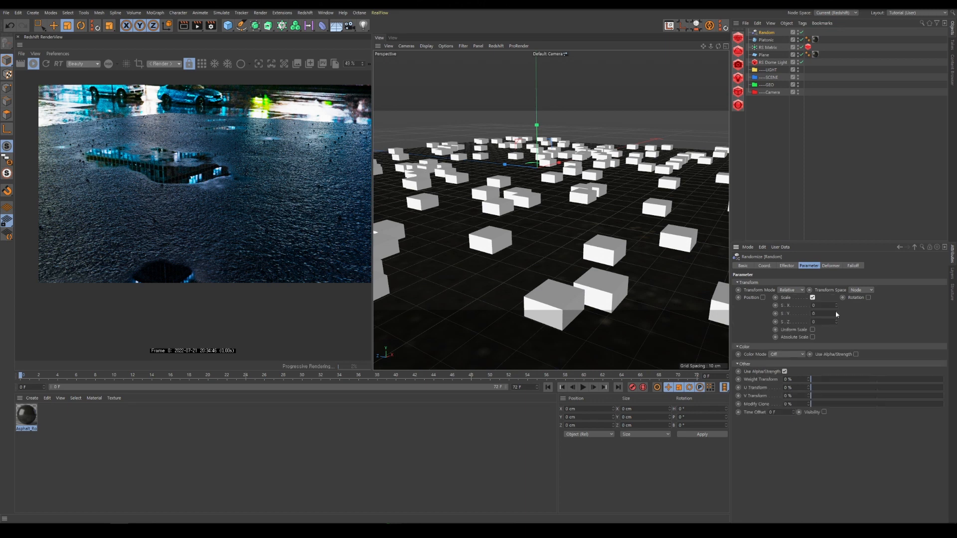
{"action": "left_click", "coordinate": [868, 298]}
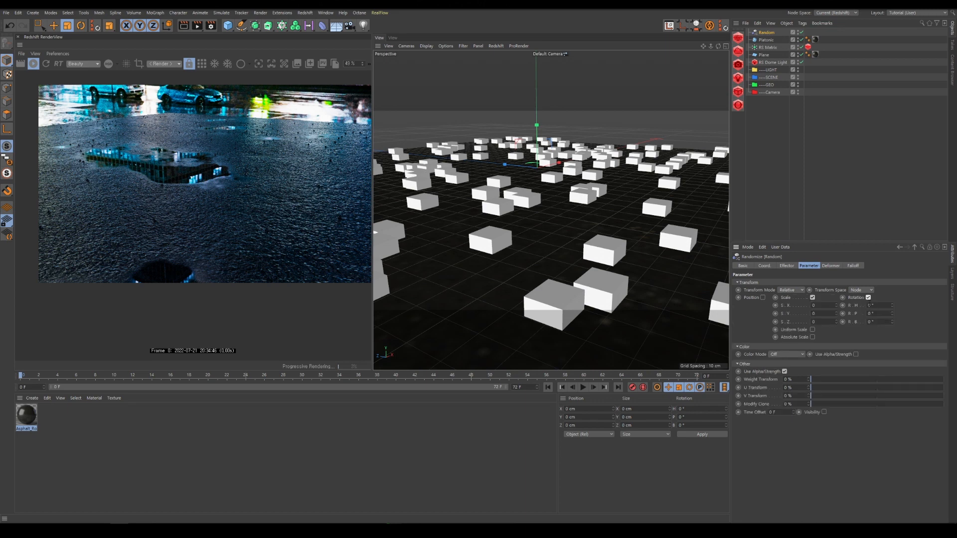
{"action": "left_click", "coordinate": [813, 330]}
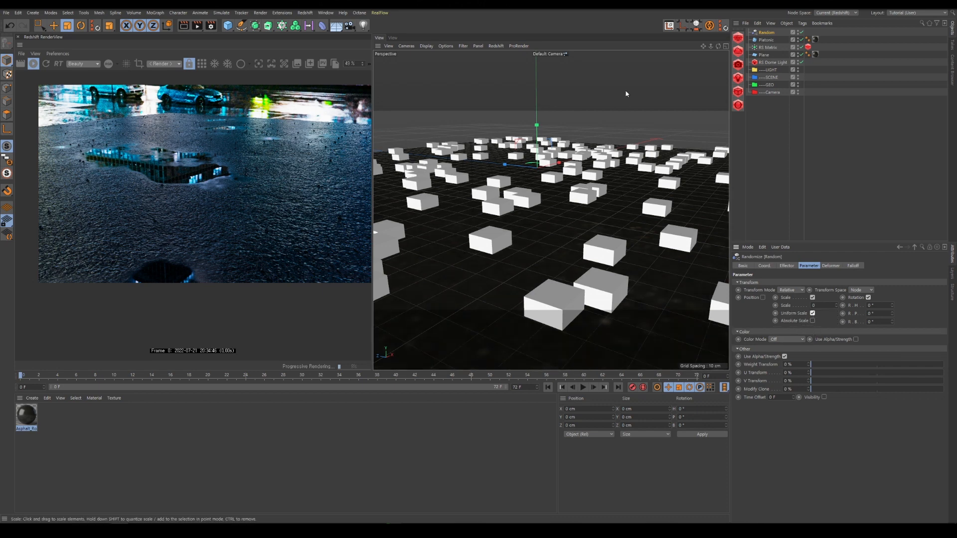
Step: Set the Random effector's uniform scale to 0.55 and its rotation to about 196° heading, 488° pitch and 487° bank
{"action": "left_click_drag", "start_coordinate": [836, 305], "coordinate": [837, 279]}
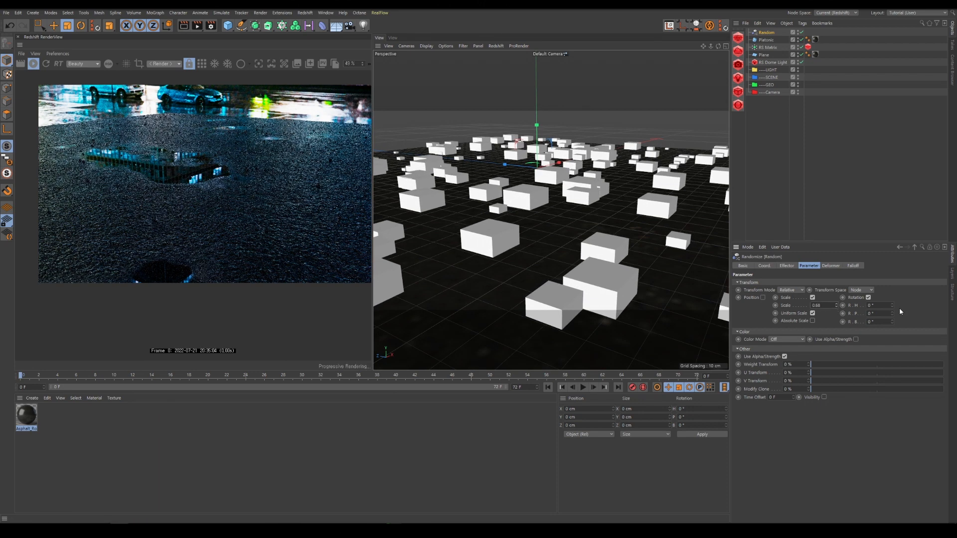
{"action": "left_click_drag", "start_coordinate": [892, 306], "coordinate": [892, 71]}
{"action": "left_click_drag", "start_coordinate": [892, 322], "coordinate": [892, 80]}
{"action": "left_click_drag", "start_coordinate": [836, 305], "coordinate": [836, 311]}
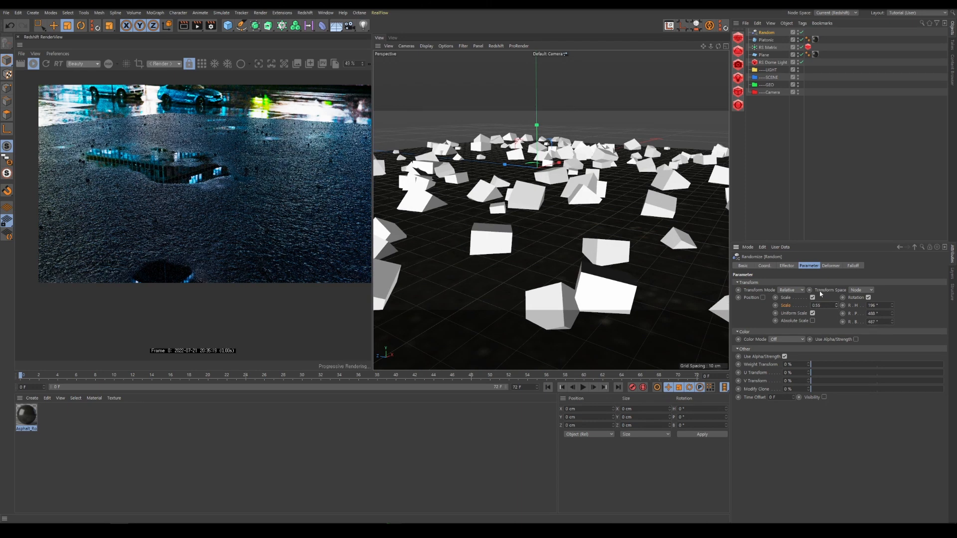
{"action": "left_click", "coordinate": [787, 267]}
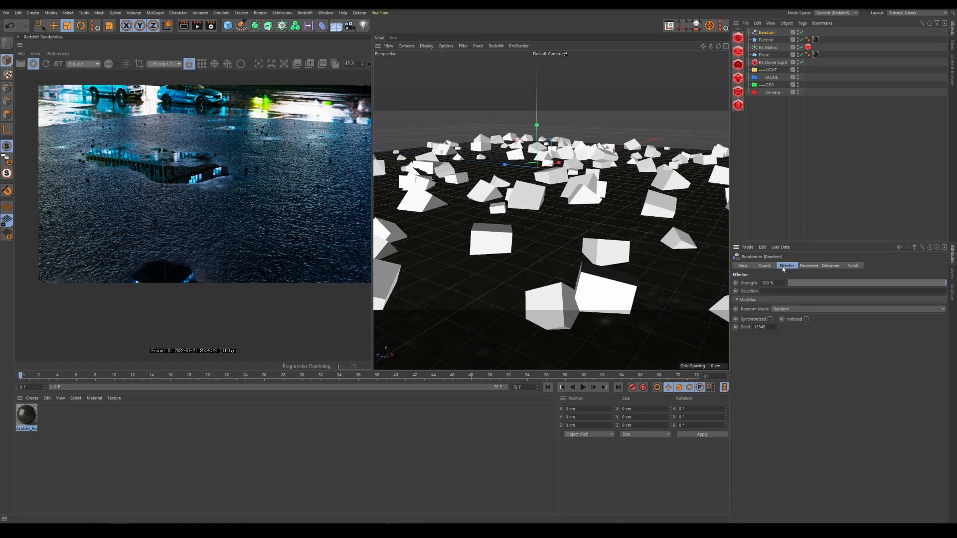
Step: Set the Random effector's Maximum to 0 % and check the pebble scatter across the whole plane
{"action": "left_click", "coordinate": [738, 300]}
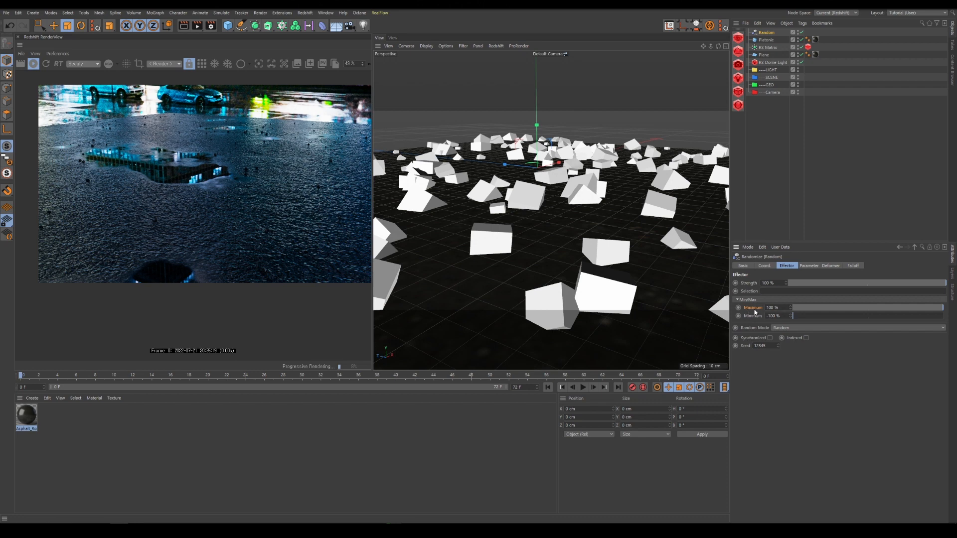
{"action": "left_click_drag", "start_coordinate": [938, 309], "coordinate": [621, 306]}
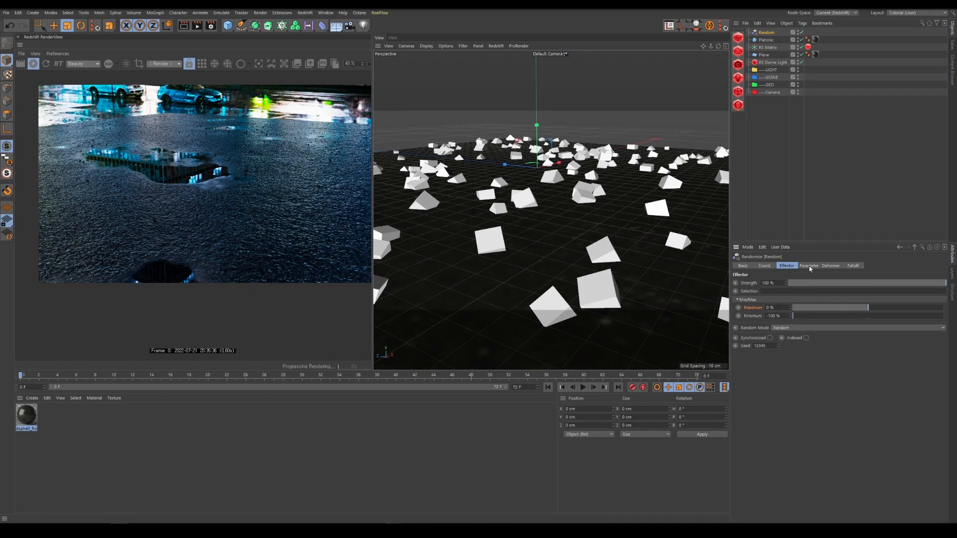
{"action": "left_click", "coordinate": [809, 265]}
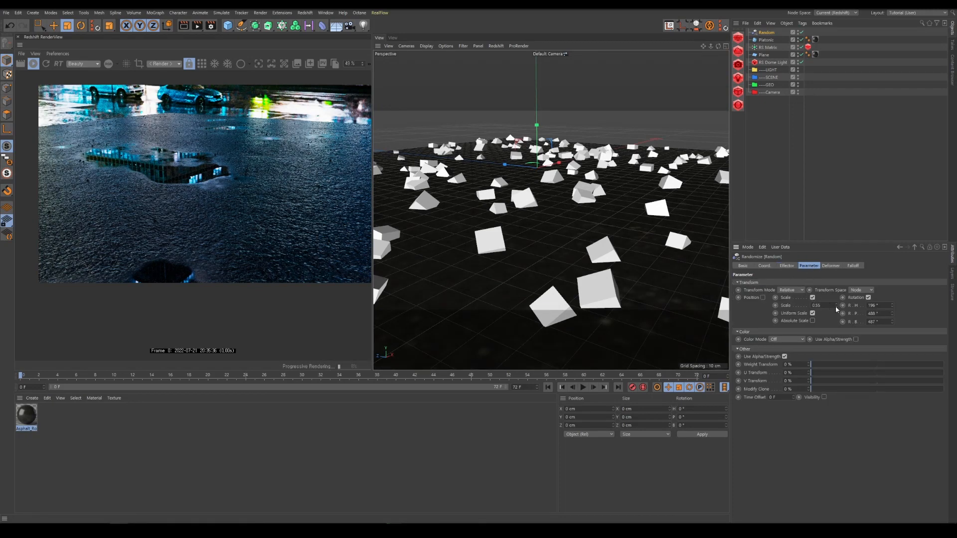
{"action": "left_click_drag", "start_coordinate": [837, 308], "coordinate": [836, 306]}
{"action": "scroll", "coordinate": [553, 185], "scroll_direction": "down", "scroll_amount": 5}
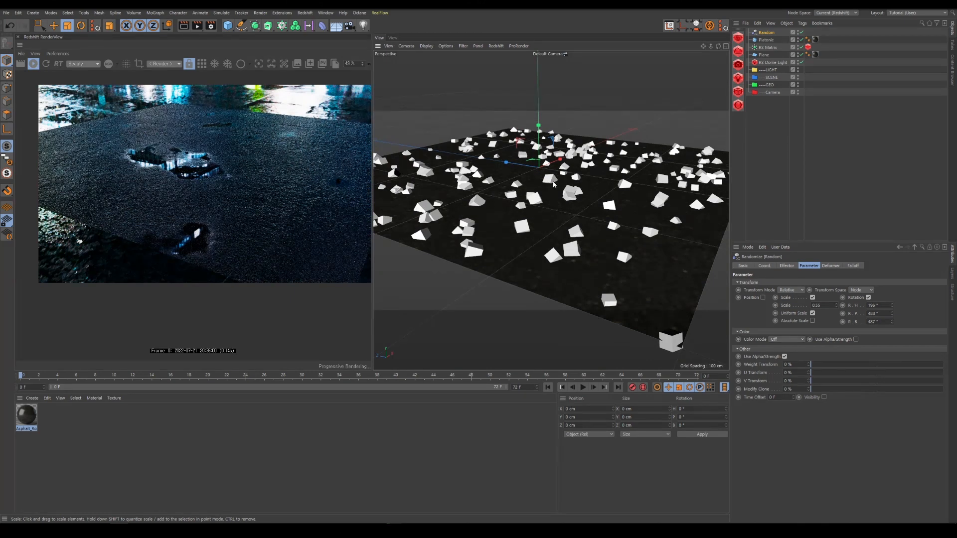
{"action": "scroll", "coordinate": [553, 180], "scroll_direction": "up", "scroll_amount": 2}
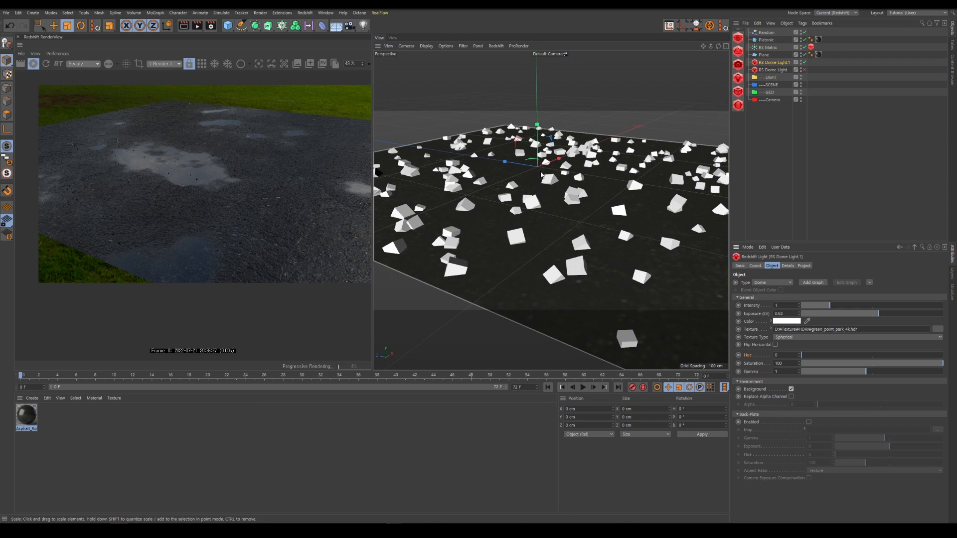
Step: Lower the reflection IOR of the Asphalt material node to about 1.677 in the asphalt road shader graph, and close the graph
{"action": "left_click_drag", "start_coordinate": [542, 175], "coordinate": [588, 150], "text": "alt"}
{"action": "double_click", "coordinate": [27, 414]}
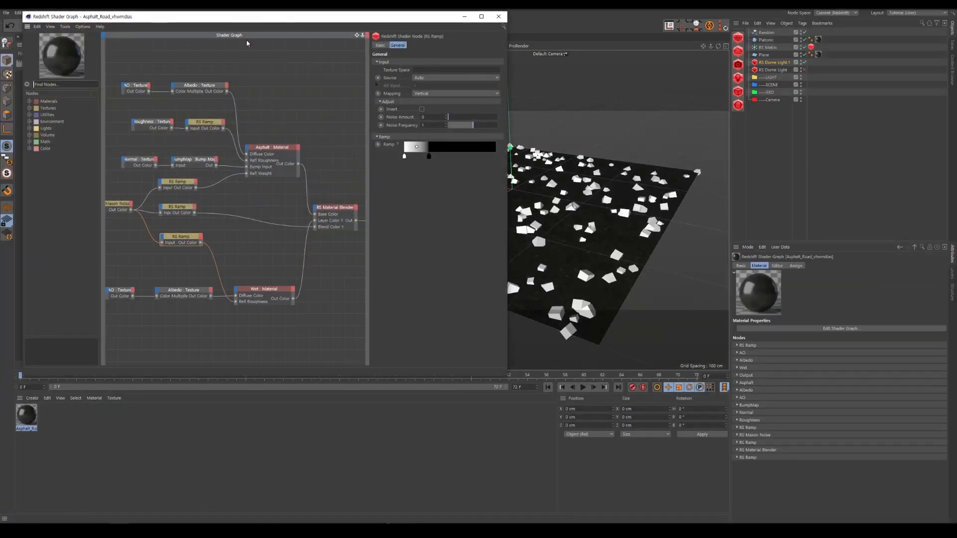
{"action": "left_click_drag", "start_coordinate": [235, 20], "coordinate": [622, 44]}
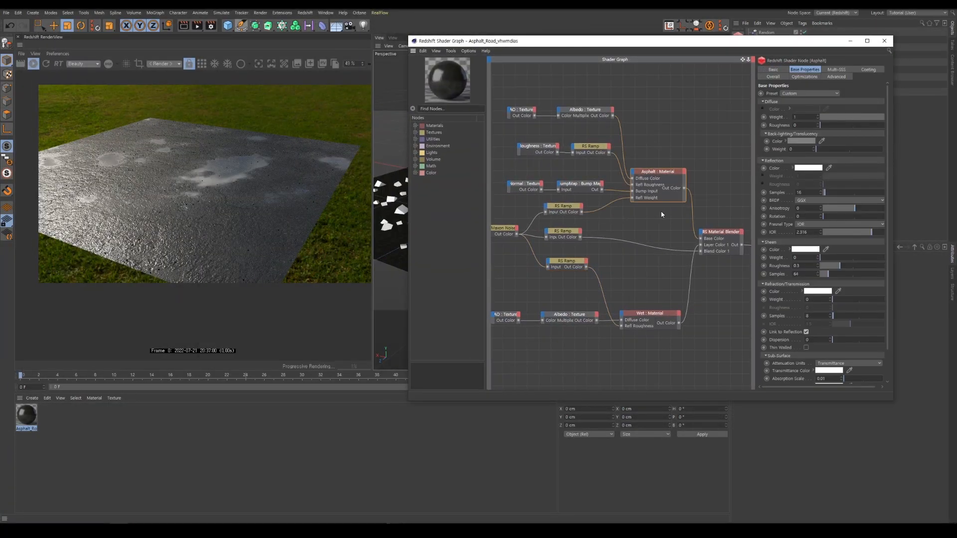
{"action": "left_click_drag", "start_coordinate": [870, 232], "coordinate": [858, 233]}
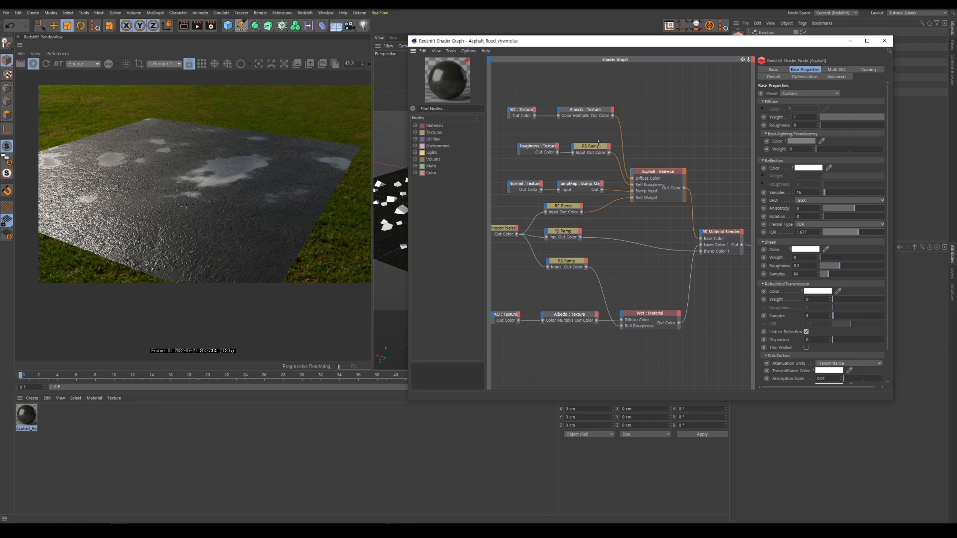
{"action": "left_click", "coordinate": [884, 41]}
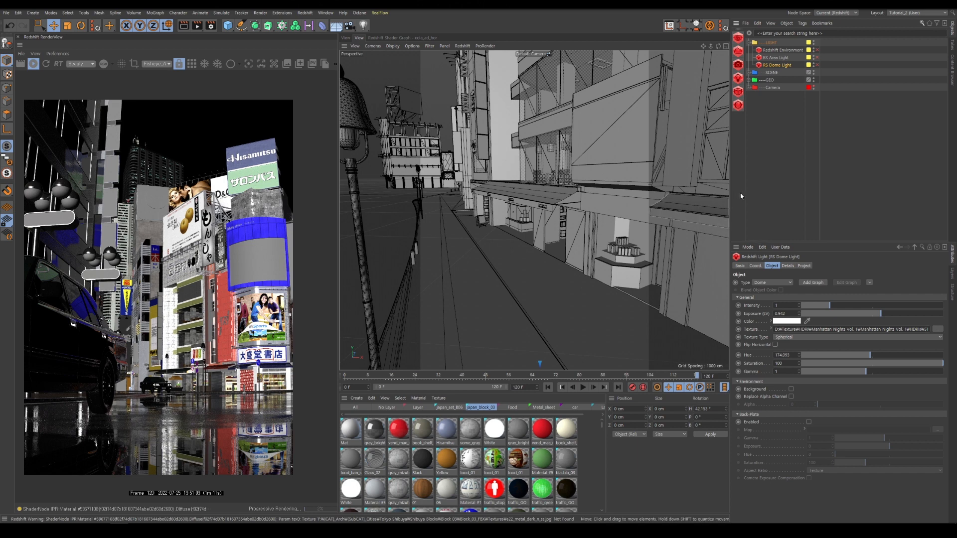
Step: Examine the settings of the RS Area Light, Redshift Environment and RS Dome Light in the LIGHT group
{"action": "left_click", "coordinate": [779, 58]}
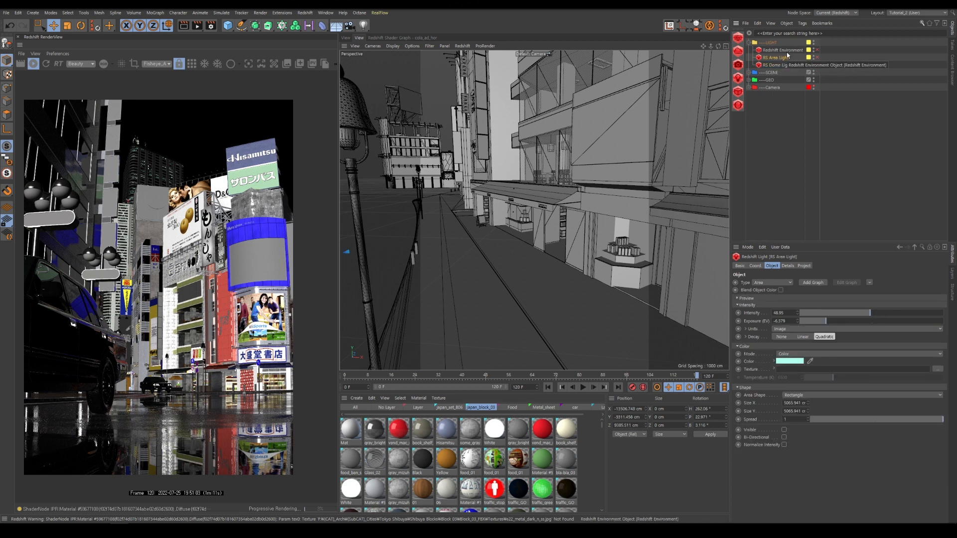
{"action": "left_click", "coordinate": [782, 51]}
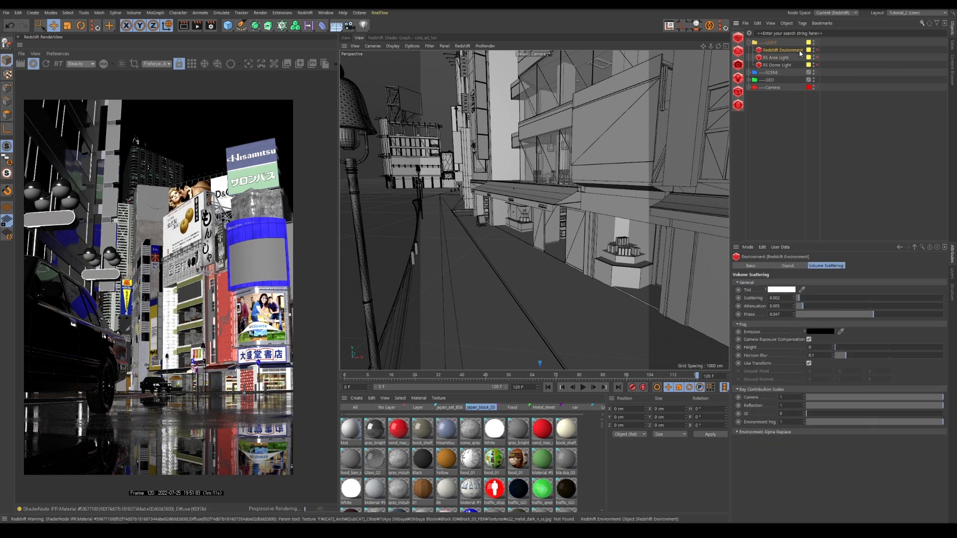
{"action": "left_click", "coordinate": [775, 65]}
{"action": "left_click", "coordinate": [780, 58]}
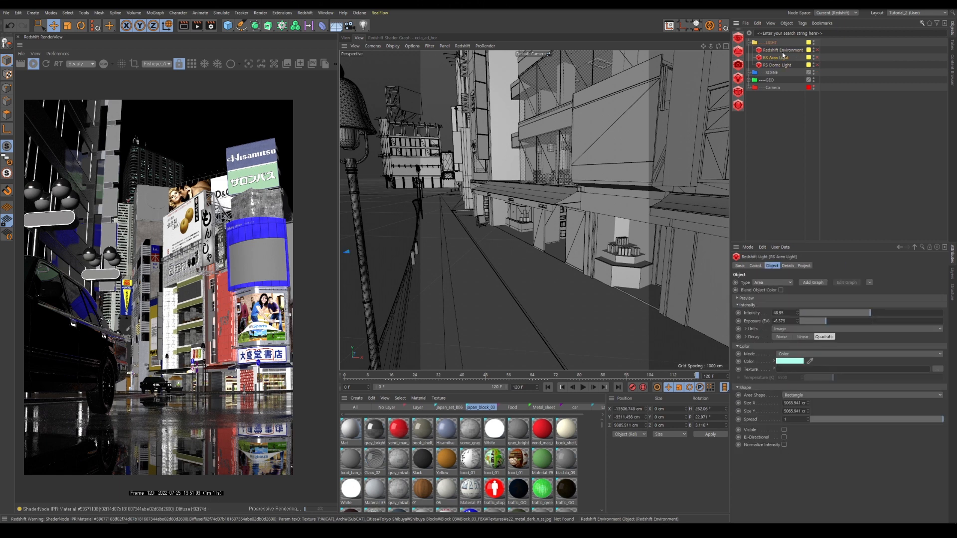
{"action": "left_click", "coordinate": [783, 51]}
{"action": "left_click", "coordinate": [784, 98]}
{"action": "left_click", "coordinate": [781, 65]}
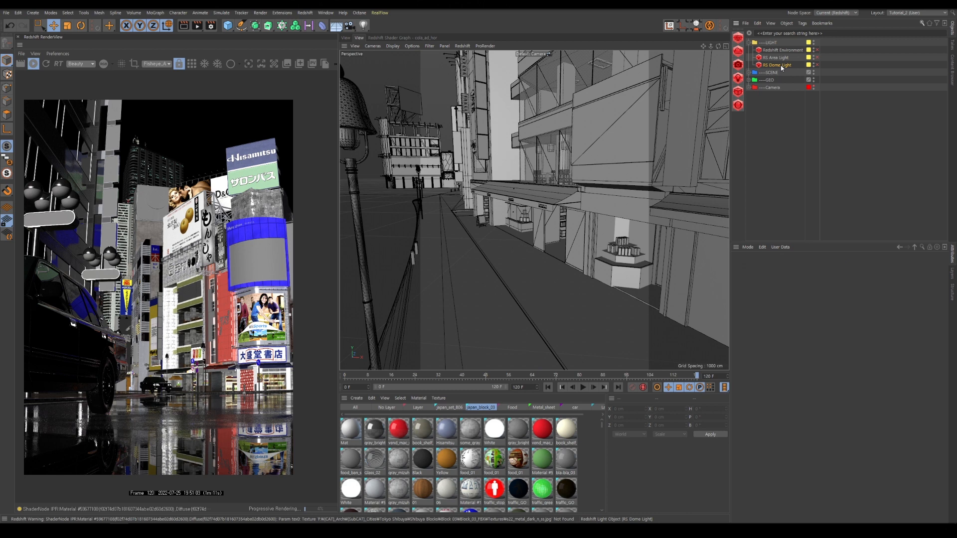
Step: Enable the RS Dome Light and check its volume contribution among the light's details
{"action": "left_click", "coordinate": [817, 65]}
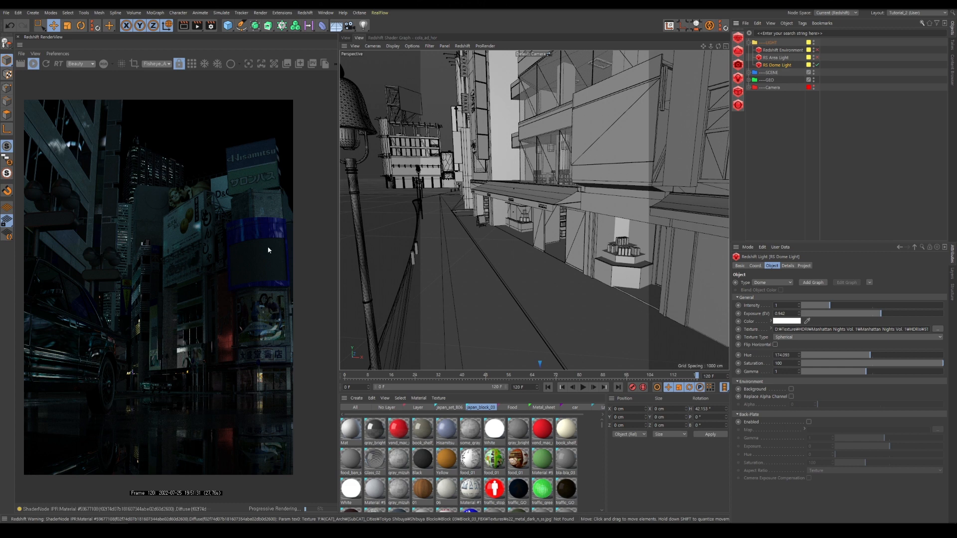
{"action": "left_click", "coordinate": [787, 265]}
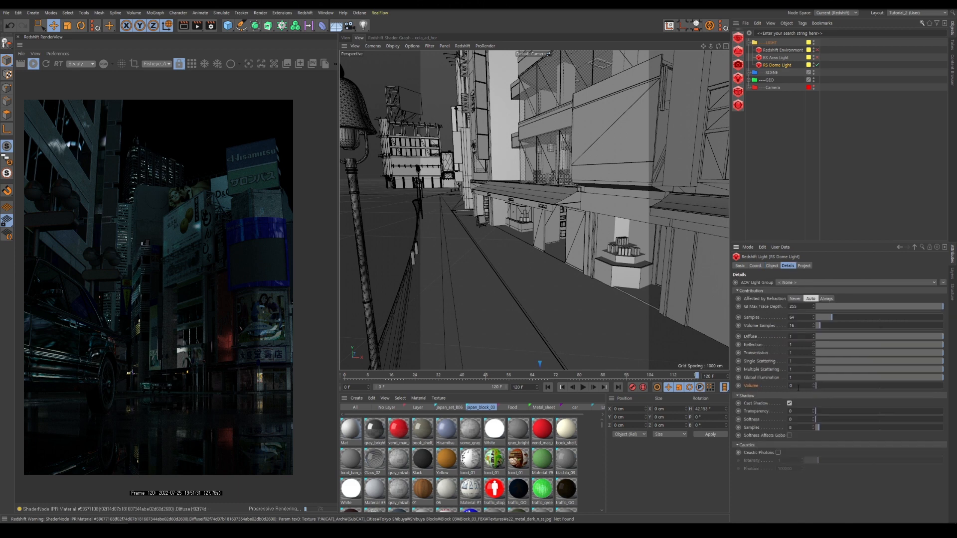
{"action": "left_click", "coordinate": [795, 195]}
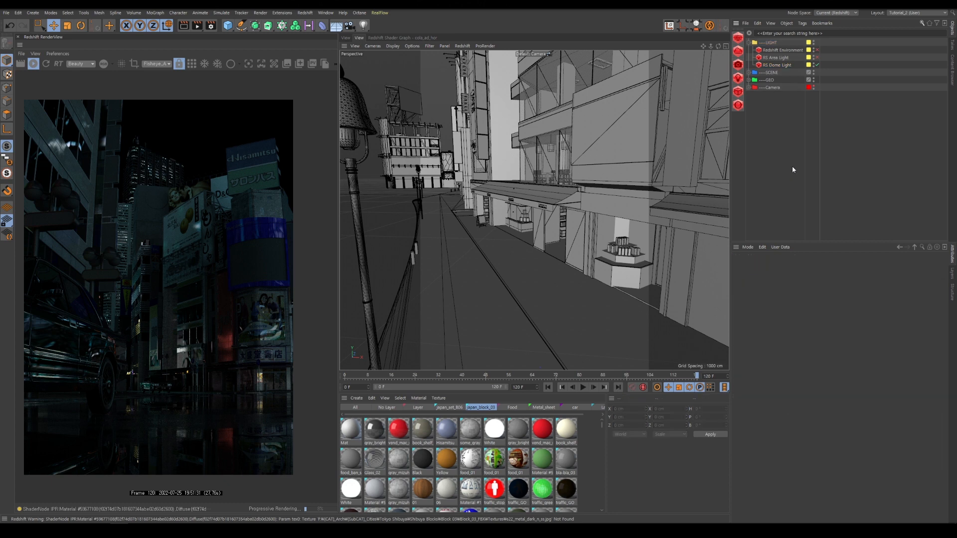
Step: Move the Redshift Environment below the RS Area Light and, with it enabled, set its Attenuation to 0.005
{"action": "mouse_move", "coordinate": [770, 51]}
{"action": "left_mouse_down"}
{"action": "mouse_move", "coordinate": [776, 62]}
{"action": "mouse_move", "coordinate": [764, 63]}
{"action": "left_mouse_up"}
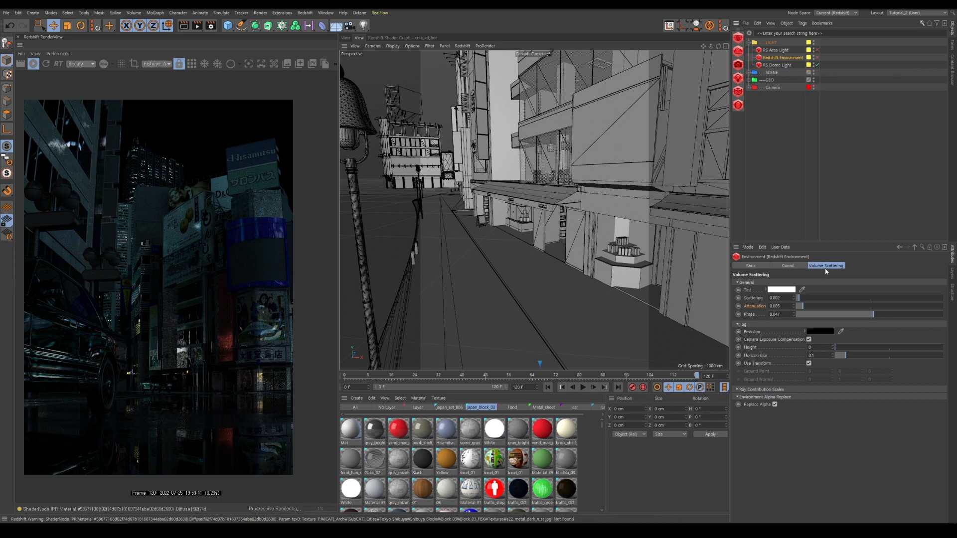
{"action": "left_click", "coordinate": [757, 299], "text": "shift"}
{"action": "left_click", "coordinate": [754, 307], "text": "shift"}
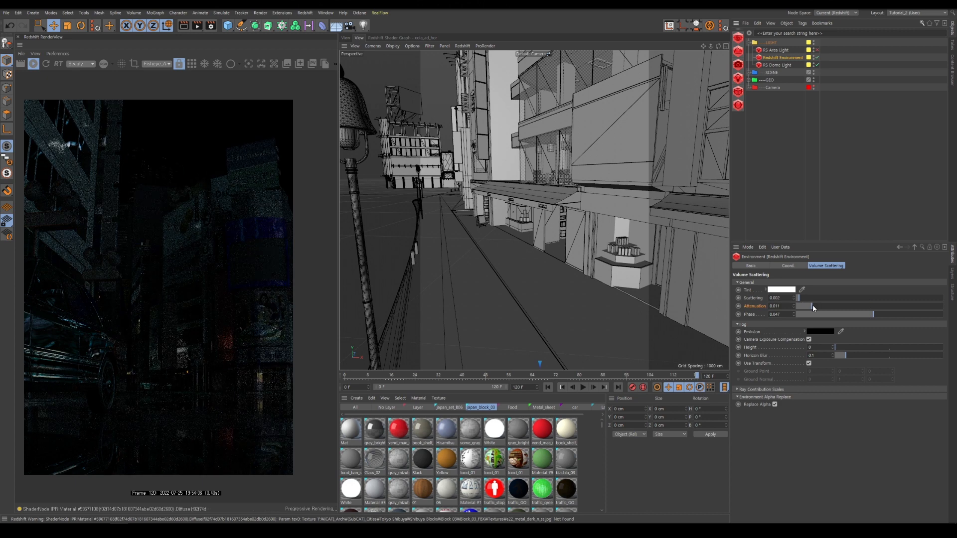
{"action": "mouse_move", "coordinate": [812, 305]}
{"action": "left_mouse_down"}
{"action": "mouse_move", "coordinate": [846, 308]}
{"action": "mouse_move", "coordinate": [804, 309]}
{"action": "left_mouse_up"}
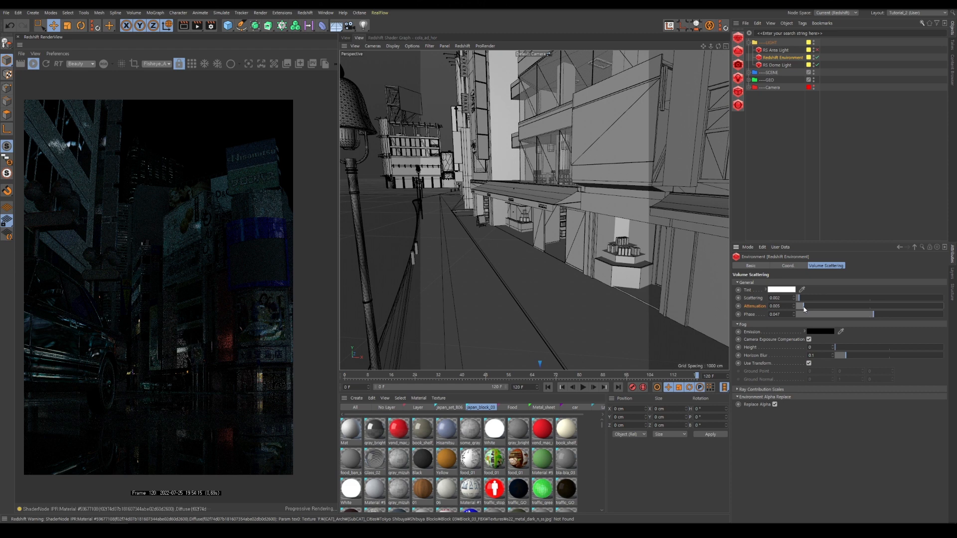
Step: Check the RS Area Light's settings and its placement beside the city blocks, and enable the light
{"action": "left_click", "coordinate": [774, 51]}
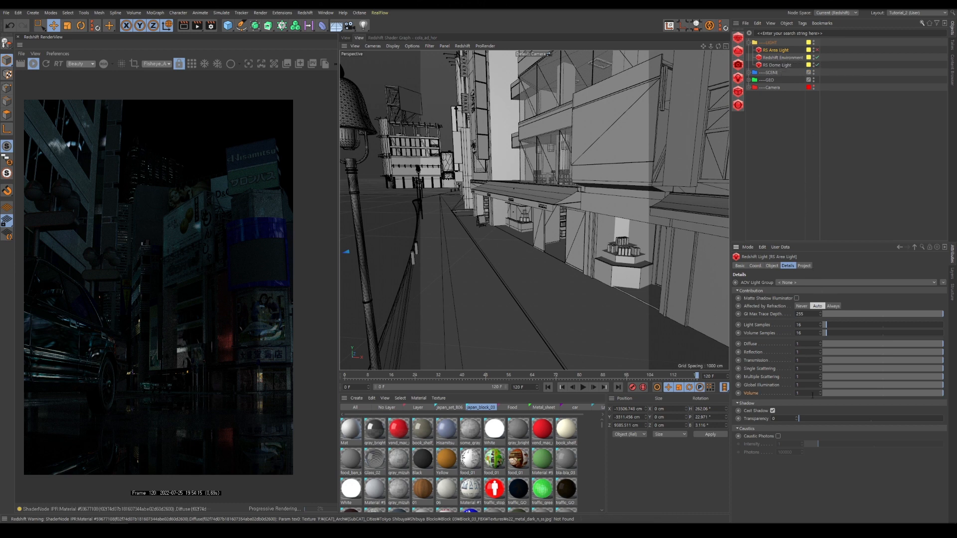
{"action": "left_click", "coordinate": [771, 266]}
{"action": "key", "text": "h"}
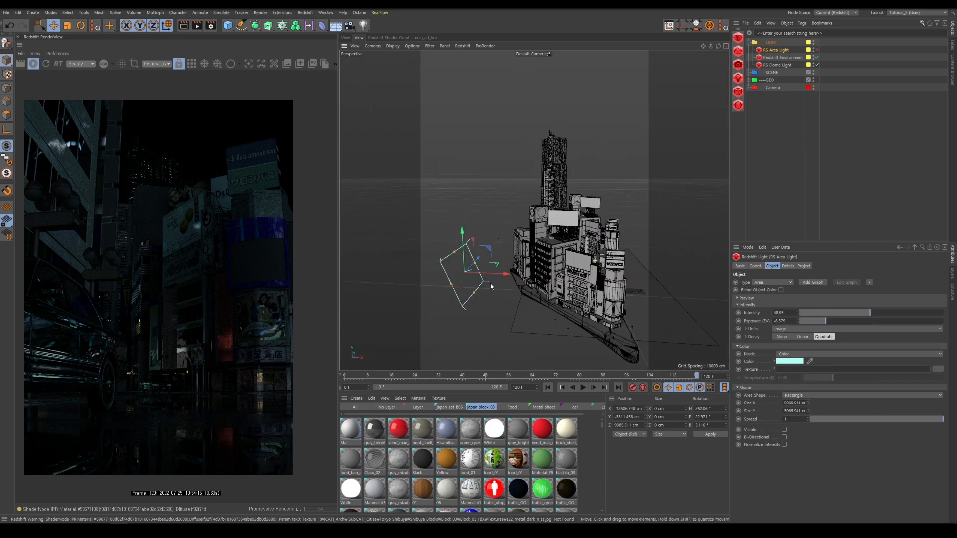
{"action": "left_click_drag", "start_coordinate": [516, 264], "coordinate": [533, 310], "text": "alt"}
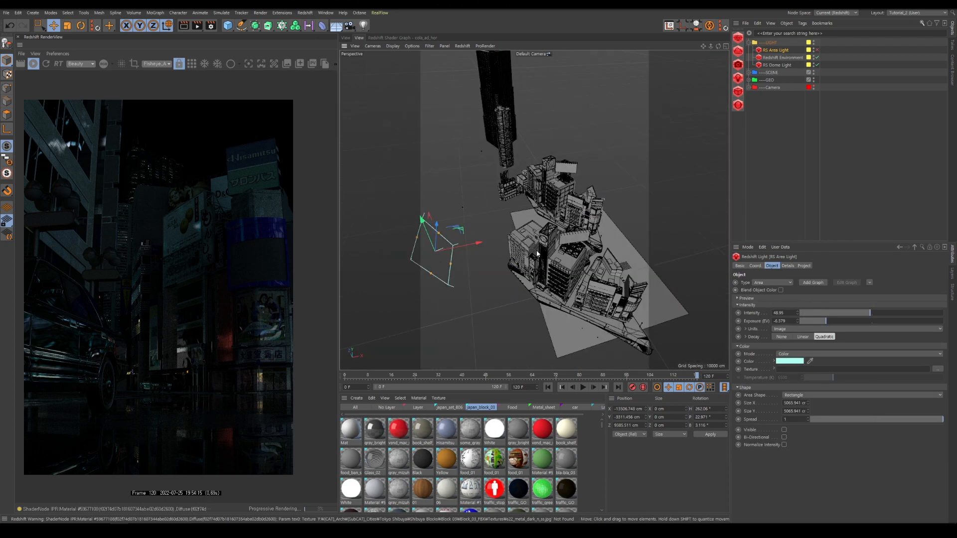
{"action": "left_click_drag", "start_coordinate": [537, 253], "coordinate": [511, 279], "text": "alt"}
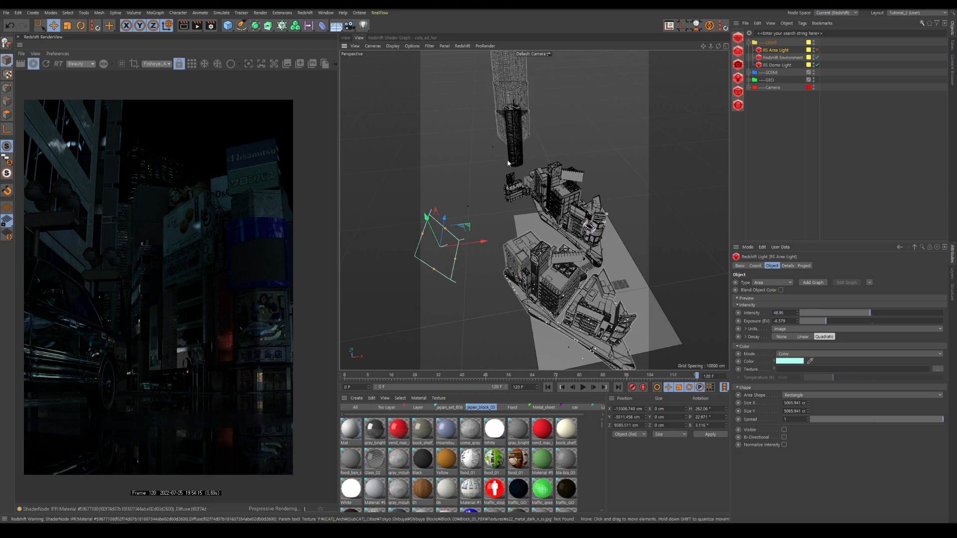
{"action": "left_click_drag", "start_coordinate": [508, 163], "coordinate": [572, 143], "text": "alt"}
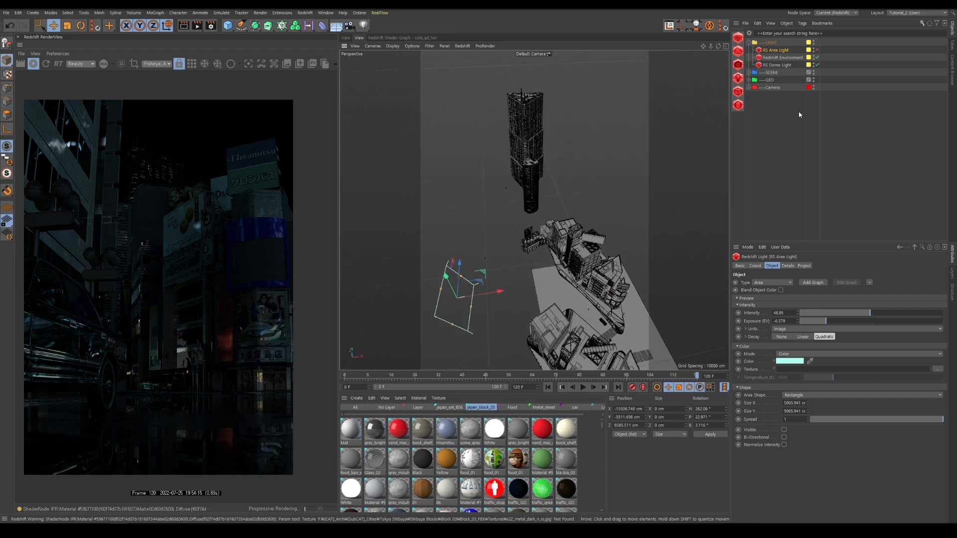
{"action": "left_click", "coordinate": [817, 50]}
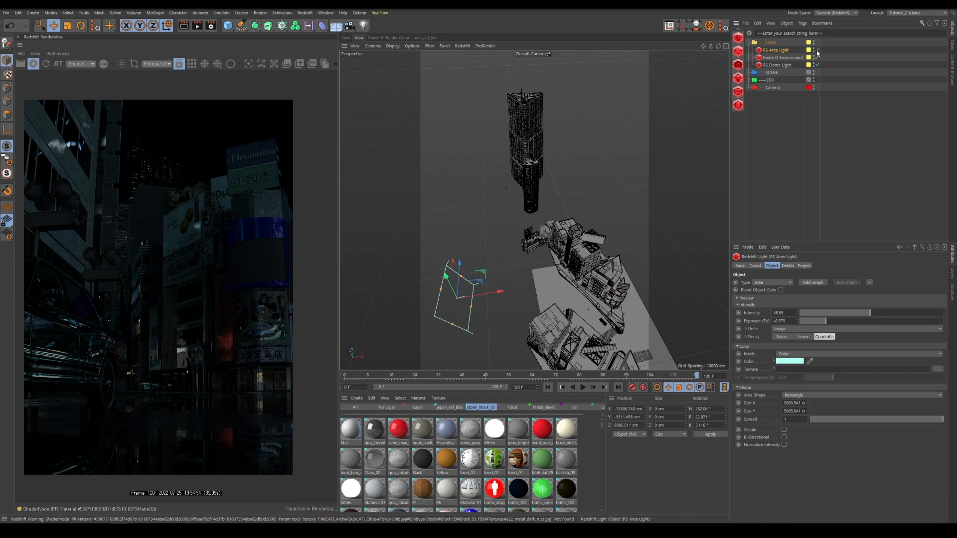
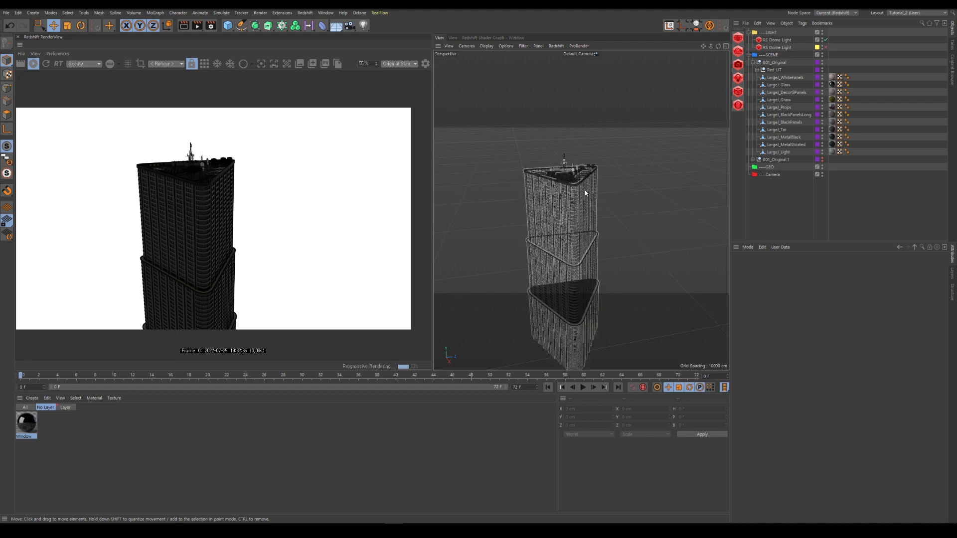
Step: Select the glass object of the high-rise tower in the B01_Original group
{"action": "scroll", "coordinate": [586, 192], "scroll_direction": "up", "scroll_amount": 5}
{"action": "left_click_drag", "start_coordinate": [660, 297], "coordinate": [513, 132], "text": "alt"}
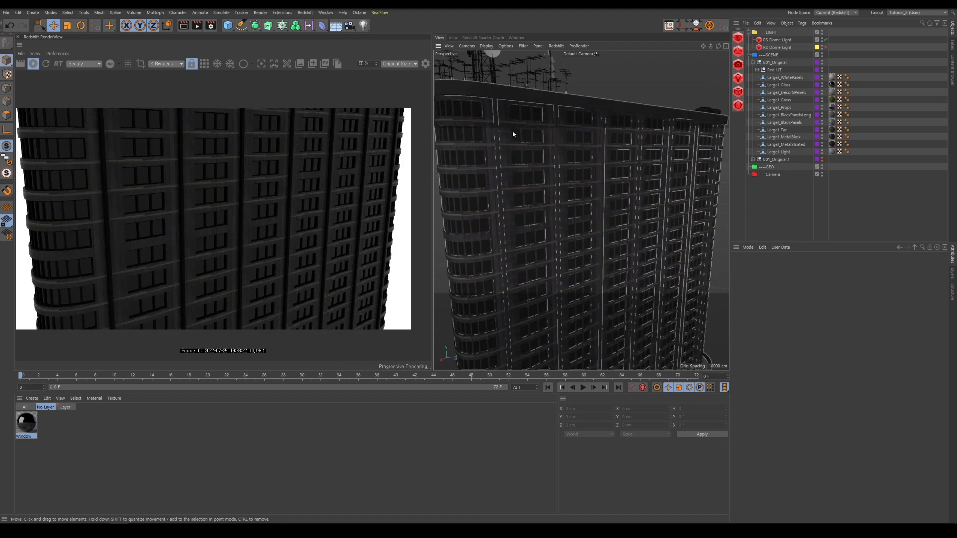
{"action": "left_click", "coordinate": [515, 138]}
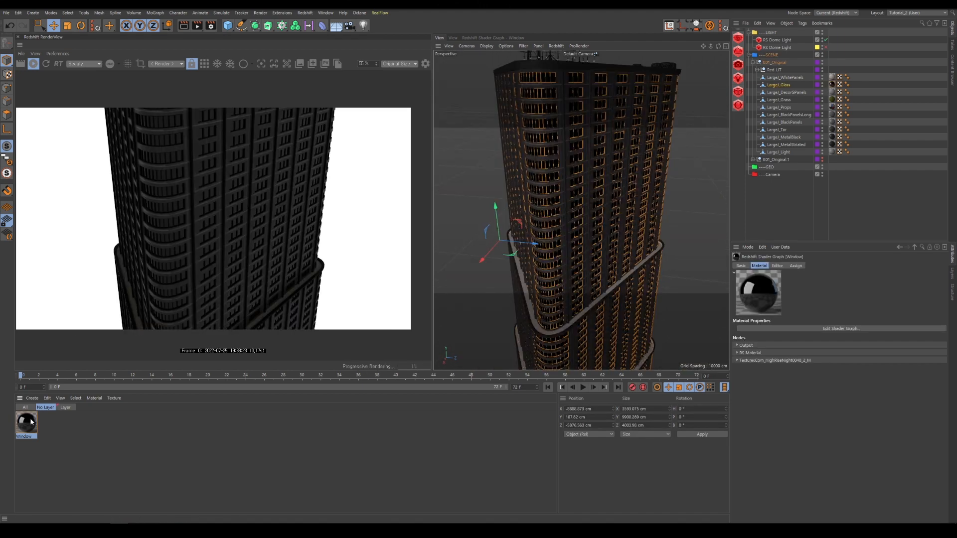
Step: Open the Window material's shader graph in a wider panel and examine the texture node's image of lit night windows
{"action": "left_click", "coordinate": [493, 38]}
{"action": "left_click_drag", "start_coordinate": [433, 268], "coordinate": [370, 269]}
{"action": "left_click", "coordinate": [484, 235]}
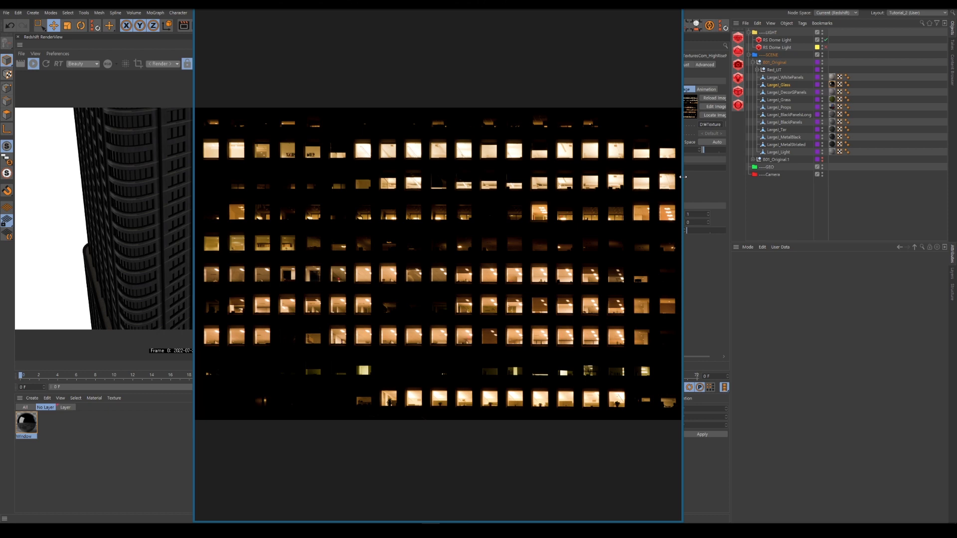
{"action": "left_click_drag", "start_coordinate": [683, 177], "coordinate": [840, 192]}
{"action": "key", "text": "Escape"}
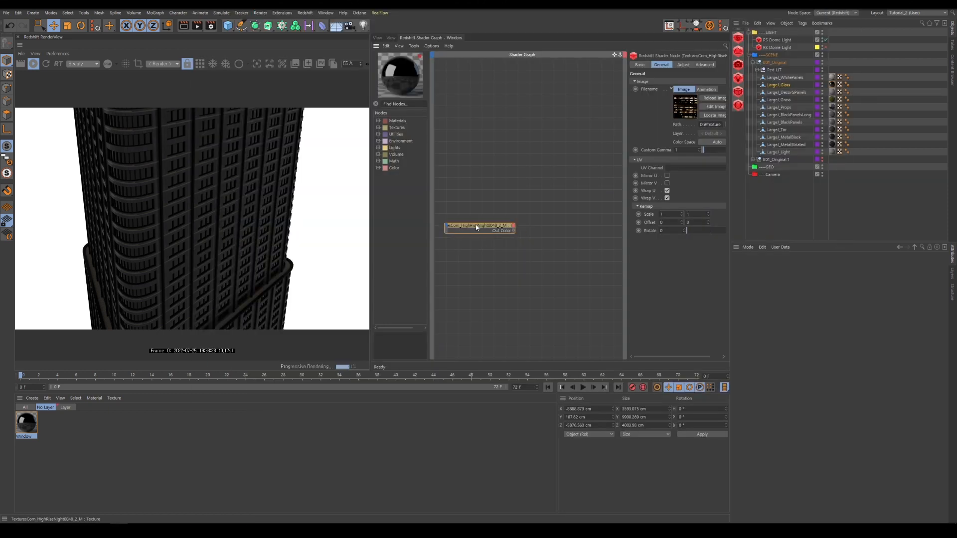
Step: Add an RS TriPlanar node to the Window material and connect the night windows texture's Out Color to its Image X input
{"action": "left_click_drag", "start_coordinate": [475, 224], "coordinate": [468, 226]}
{"action": "left_click", "coordinate": [537, 228]}
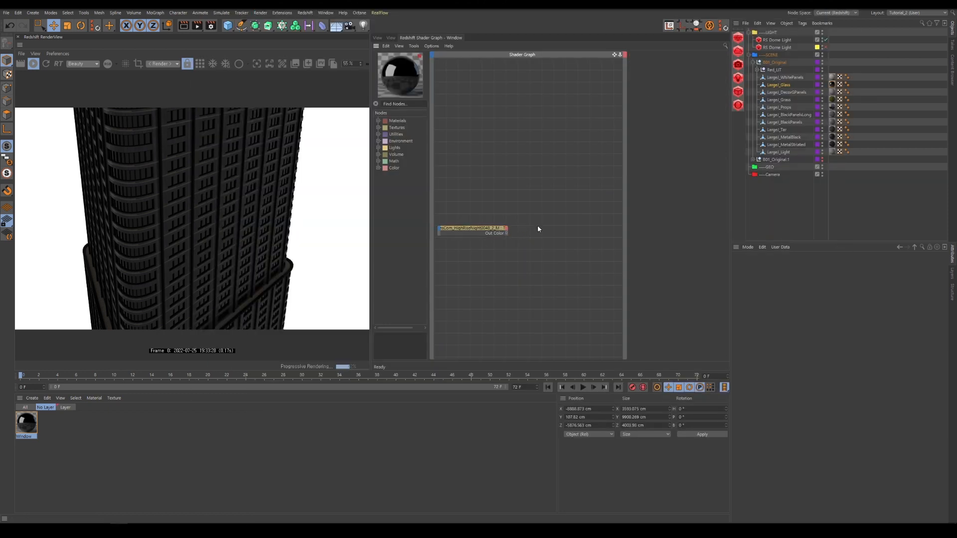
{"action": "key", "text": "Tab"}
{"action": "type", "text": "tri"}
{"action": "key", "text": "Down"}
{"action": "key", "text": "Down"}
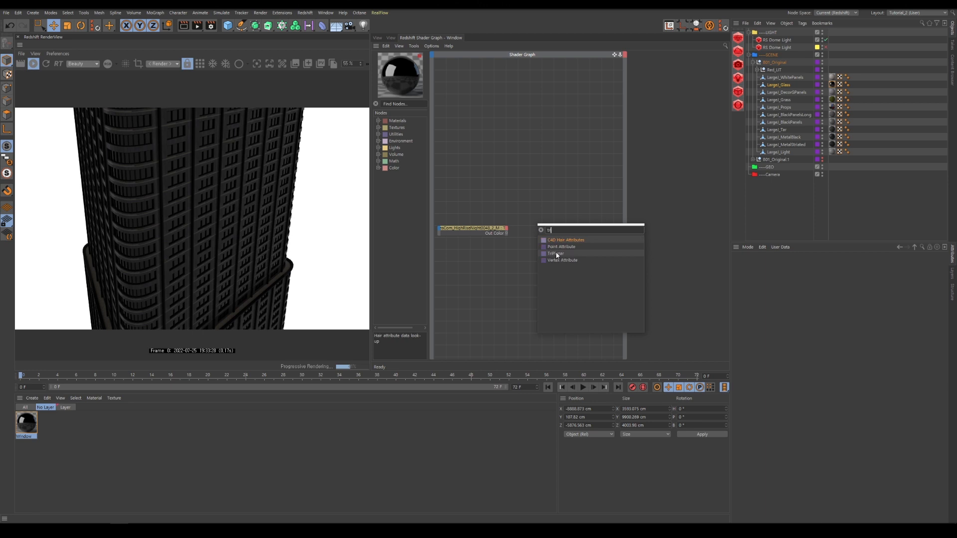
{"action": "key", "text": "Return"}
{"action": "left_click_drag", "start_coordinate": [536, 227], "coordinate": [522, 231]}
{"action": "mouse_move", "coordinate": [536, 241]}
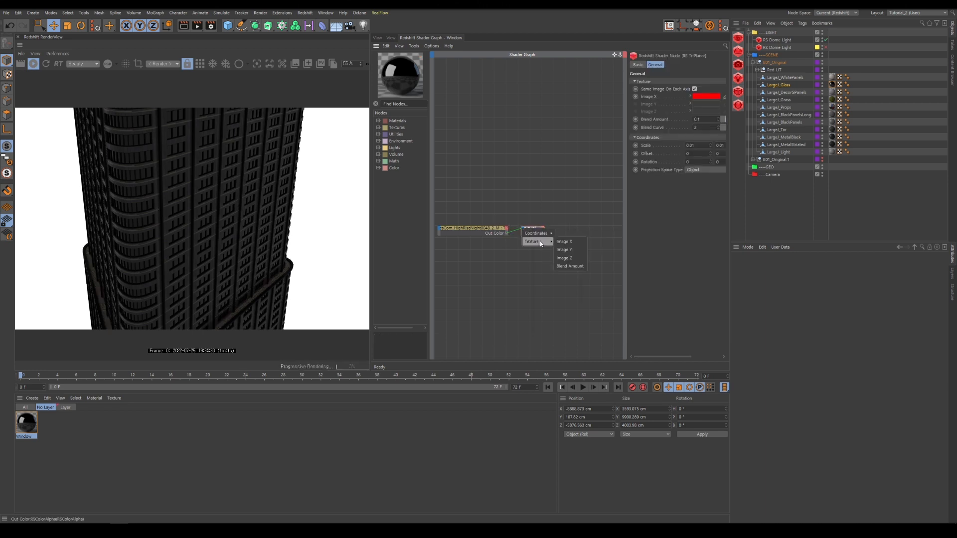
{"action": "left_click", "coordinate": [571, 241]}
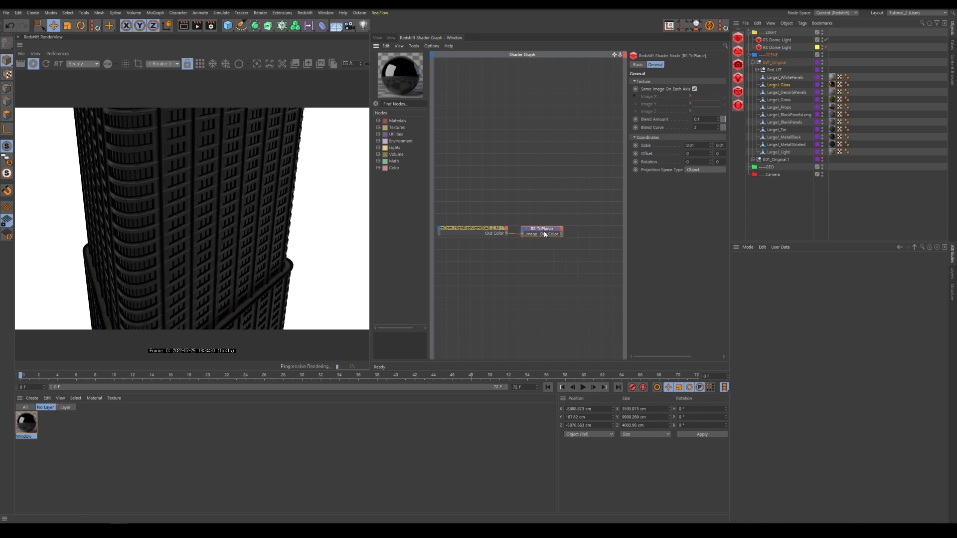
Step: Connect the RS TriPlanar node's Out Color to the RS Material's Emission Color input
{"action": "left_click_drag", "start_coordinate": [573, 232], "coordinate": [579, 227]}
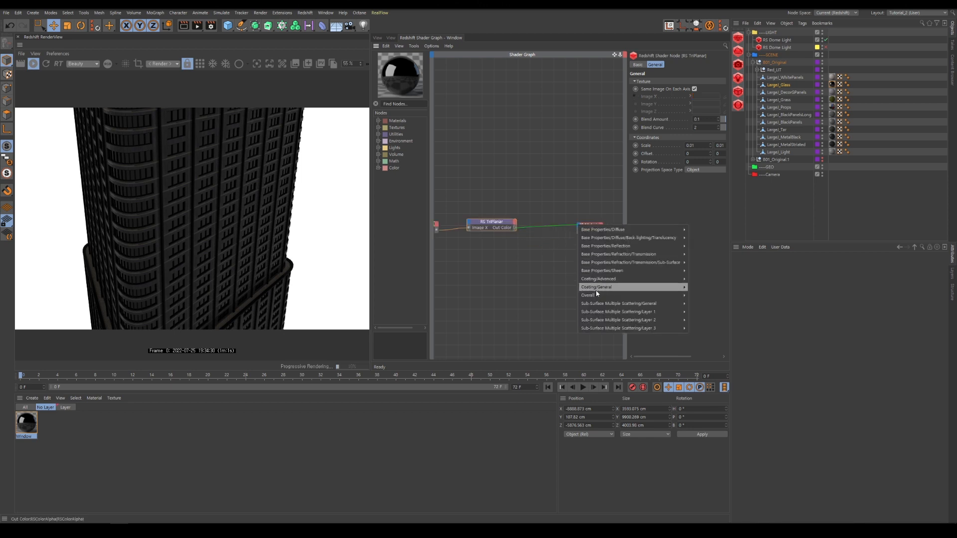
{"action": "mouse_move", "coordinate": [596, 295]}
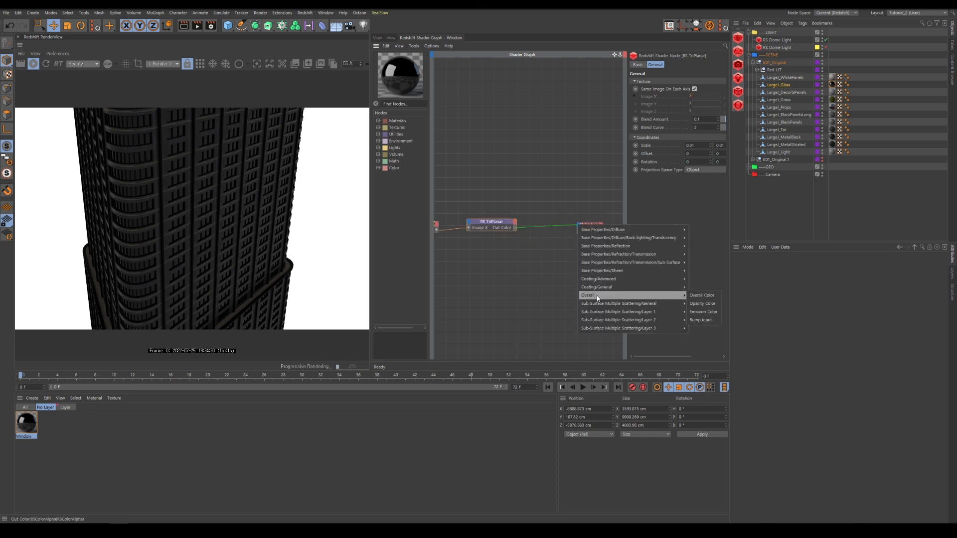
{"action": "left_click", "coordinate": [708, 314]}
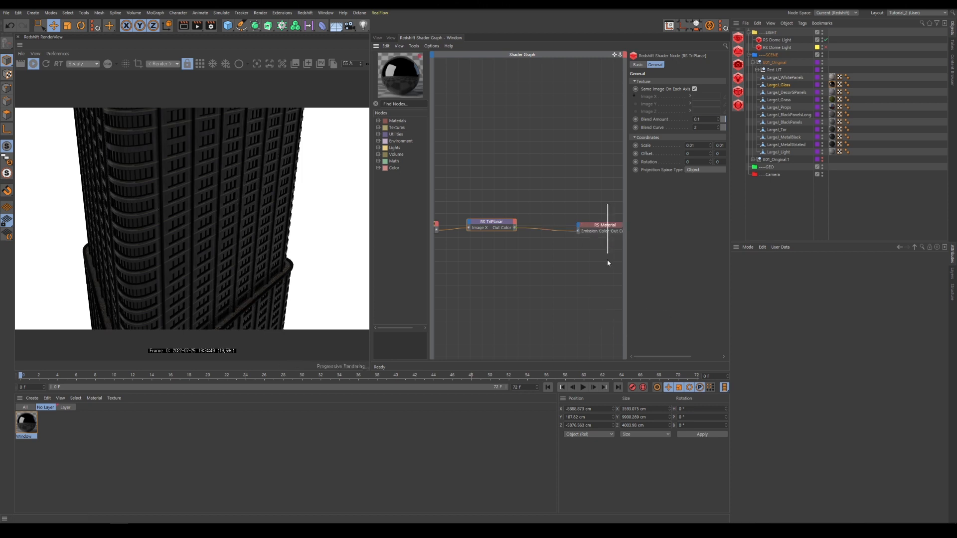
Step: Raise the RS Material's Emission Weight to about 1.75 so the window texture glows
{"action": "left_click", "coordinate": [609, 225]}
{"action": "left_click", "coordinate": [673, 72]}
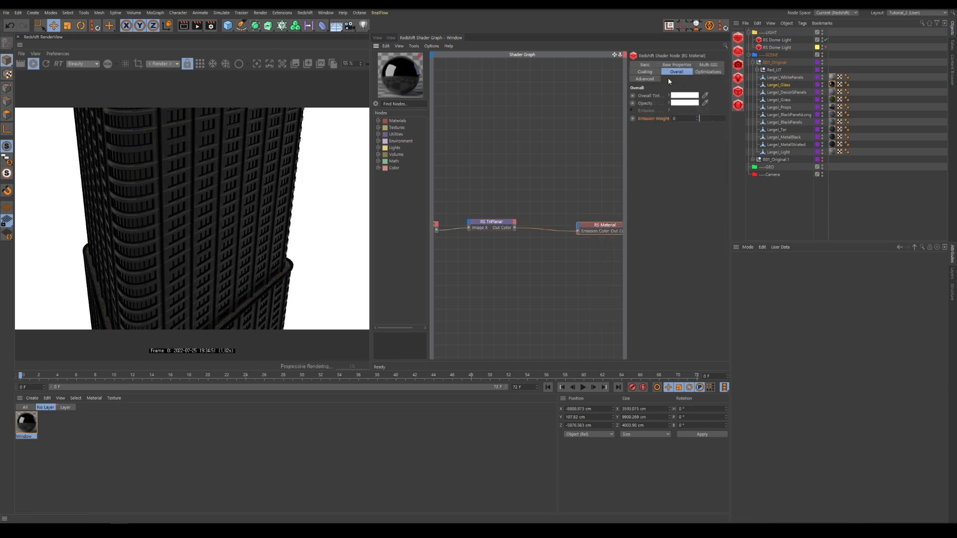
{"action": "left_click_drag", "start_coordinate": [703, 118], "coordinate": [722, 118]}
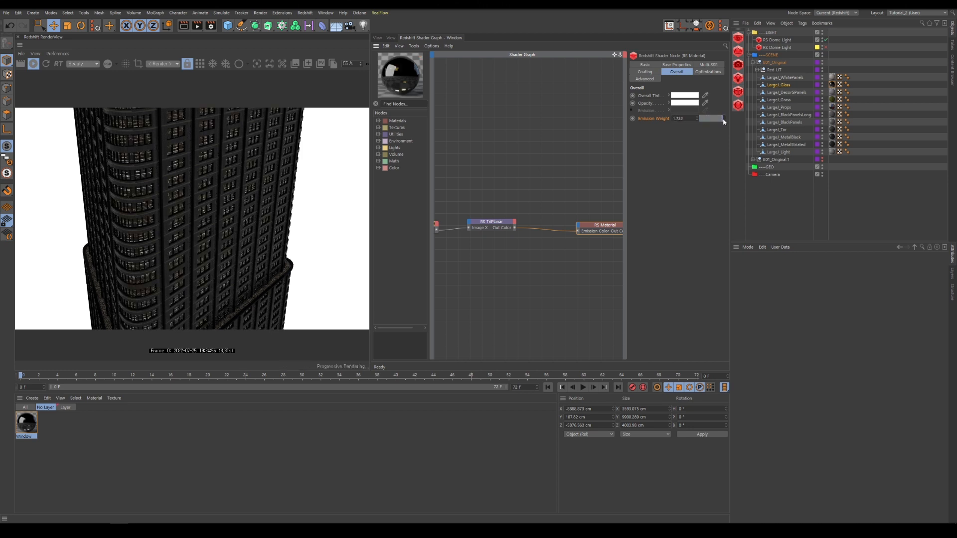
{"action": "left_click", "coordinate": [569, 174]}
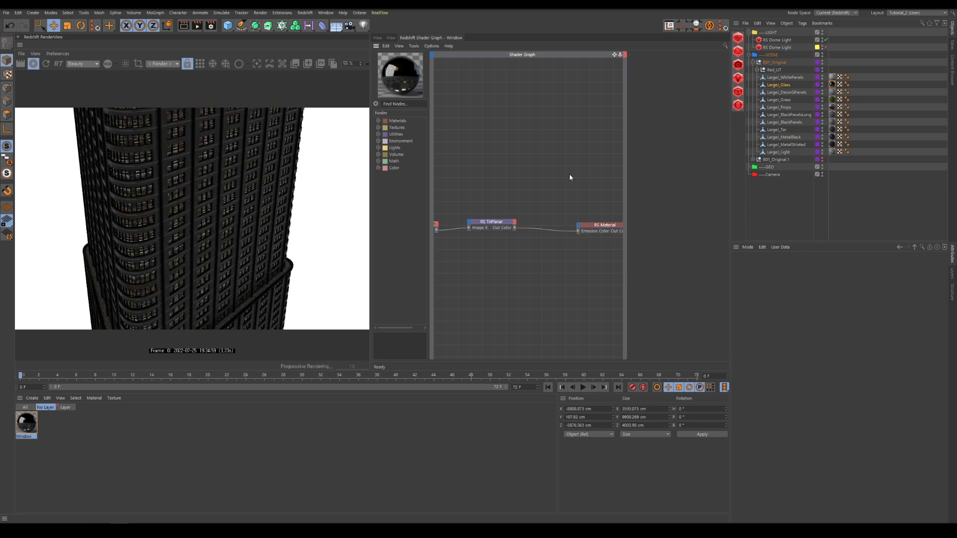
Step: Disable the first RS Dome Light and enable the second, and set the TriPlanar's Projection Space Type to World
{"action": "left_click", "coordinate": [826, 40]}
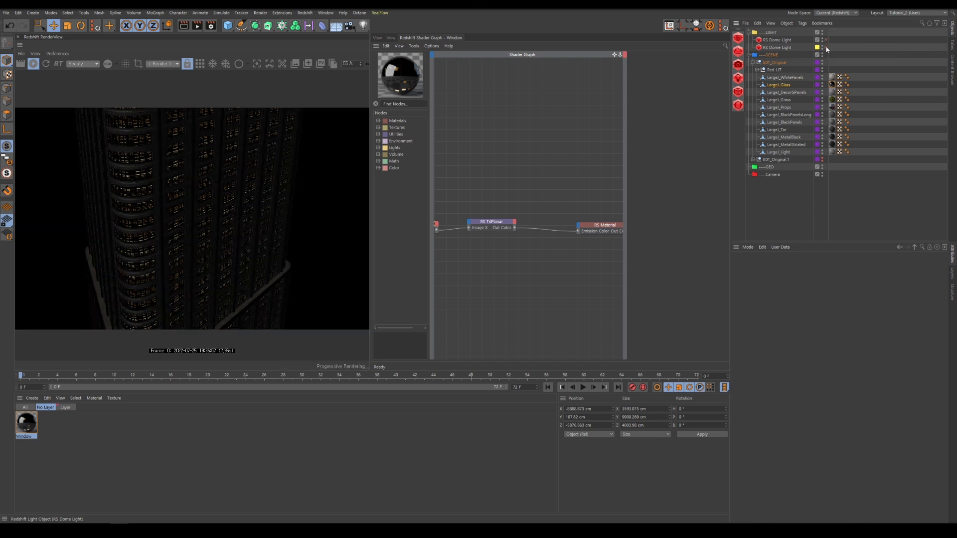
{"action": "left_click", "coordinate": [377, 38]}
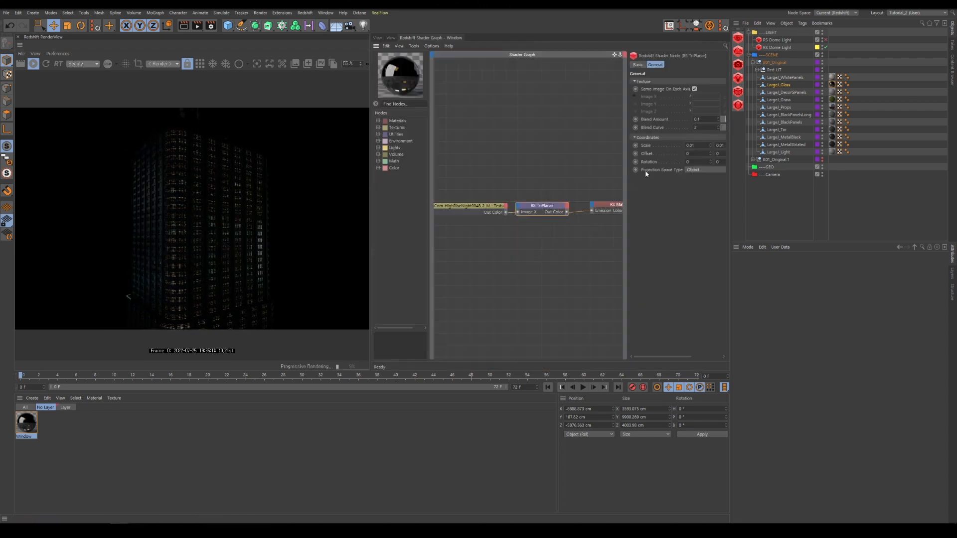
{"action": "left_click", "coordinate": [702, 170]}
{"action": "left_click", "coordinate": [703, 178]}
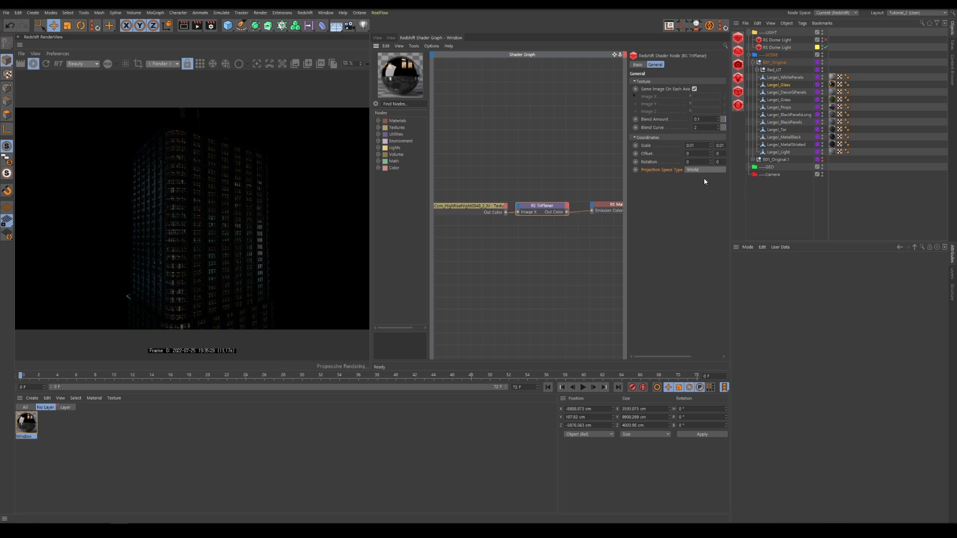
Step: Add an RS Abs node, connect its output to the TriPlanar's Scale input and set its Input value to 0.001
{"action": "left_click", "coordinate": [474, 176]}
{"action": "key", "text": "Tab"}
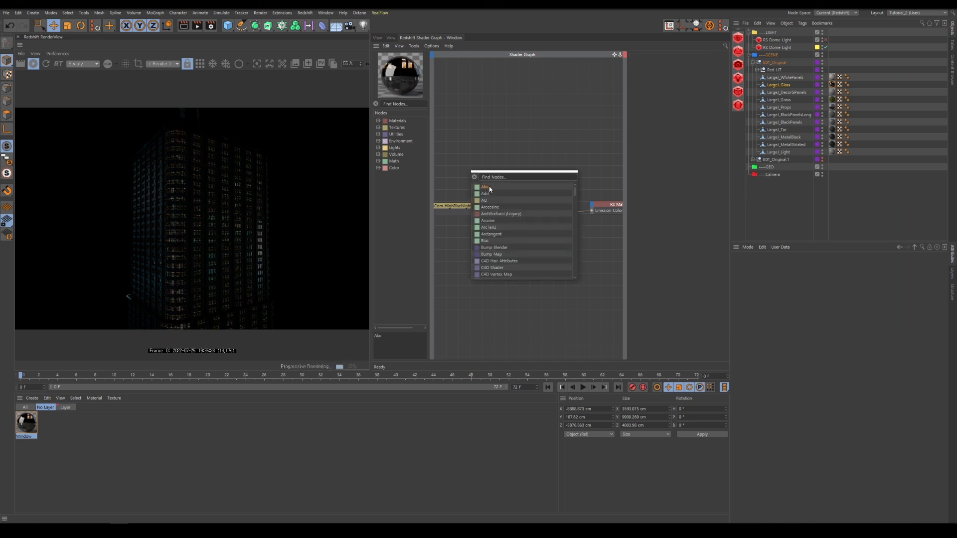
{"action": "left_click", "coordinate": [486, 188]}
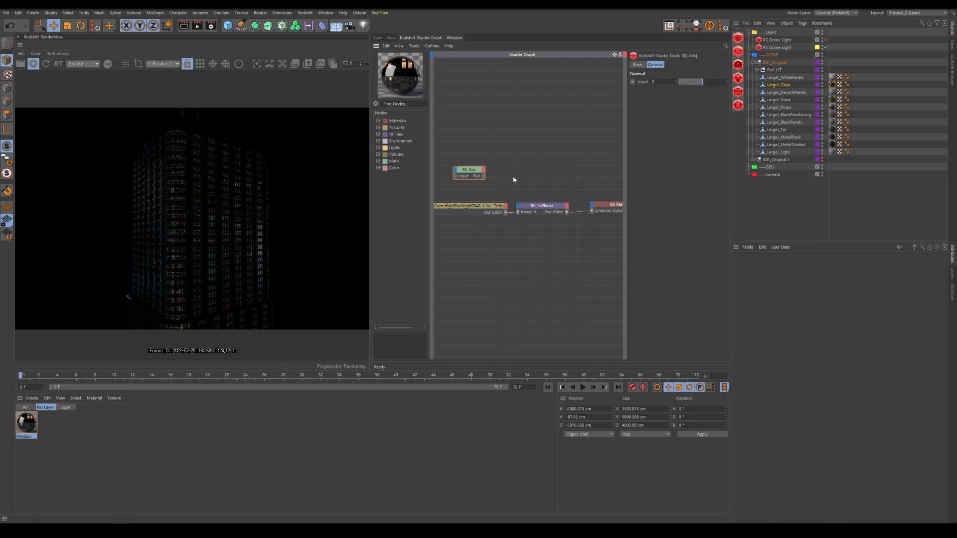
{"action": "scroll", "coordinate": [504, 178], "scroll_direction": "up", "scroll_amount": 2}
{"action": "left_click_drag", "start_coordinate": [480, 178], "coordinate": [526, 219]}
{"action": "mouse_move", "coordinate": [542, 222]}
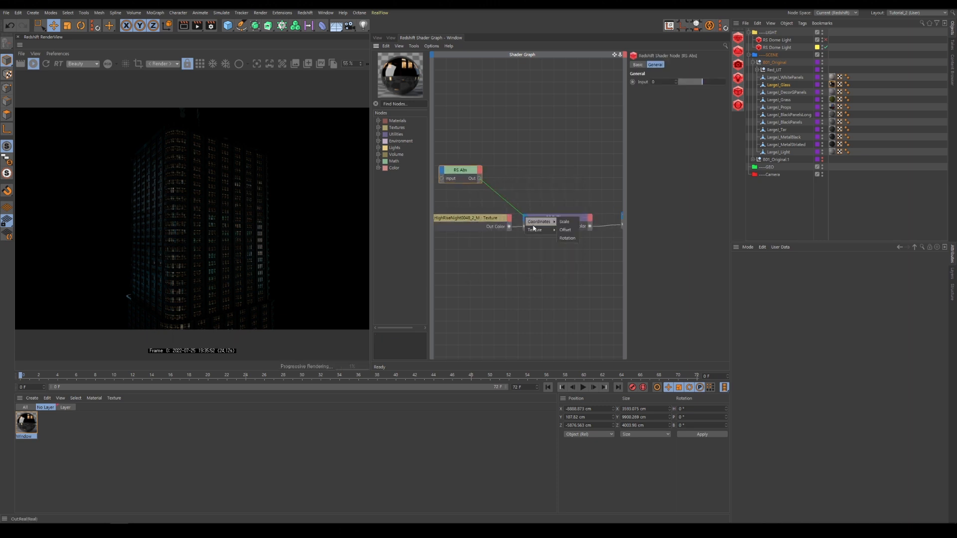
{"action": "left_click", "coordinate": [568, 222]}
{"action": "left_click_drag", "start_coordinate": [476, 180], "coordinate": [482, 188]}
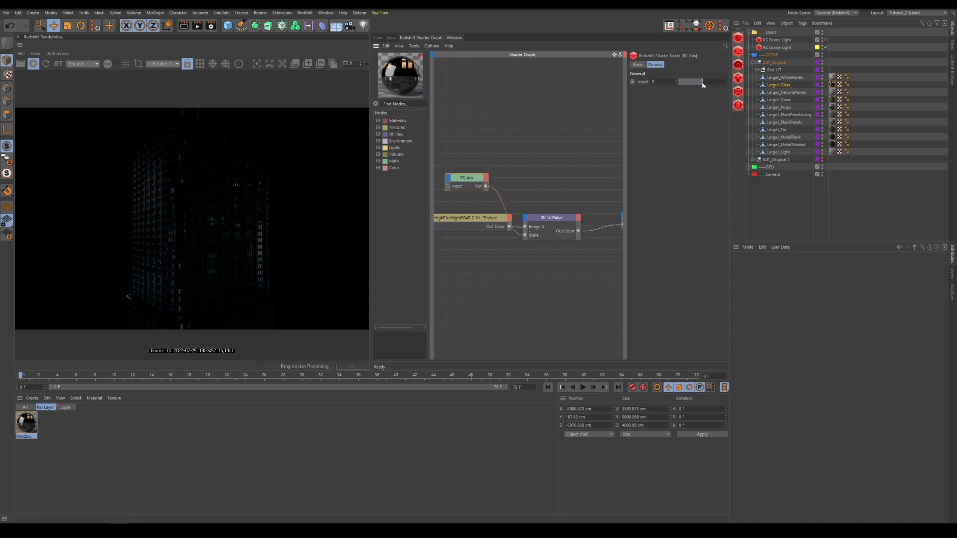
{"action": "left_click_drag", "start_coordinate": [702, 82], "coordinate": [703, 85]}
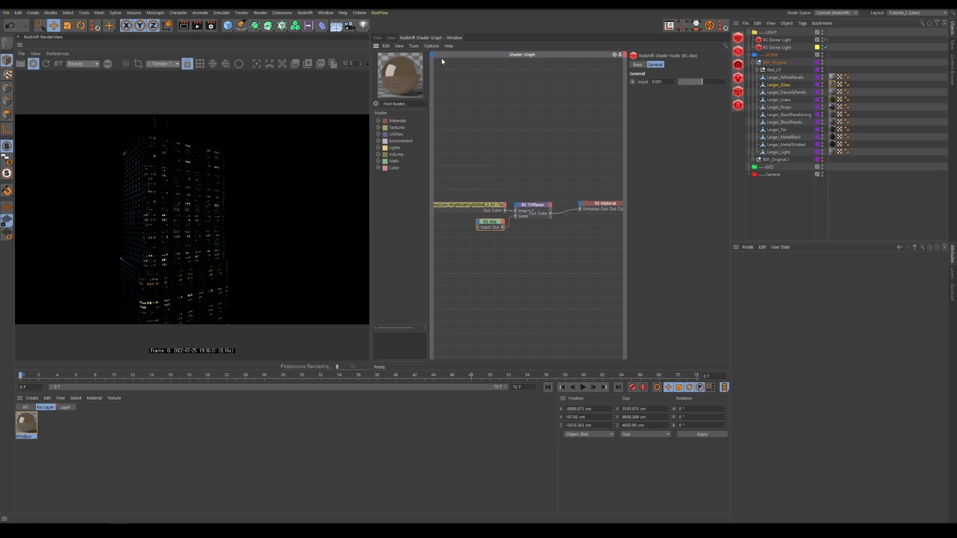
Step: Duplicate the texture, RS Abs and RS TriPlanar nodes and place the copies below the originals
{"action": "scroll", "coordinate": [562, 251], "scroll_direction": "down", "scroll_amount": 3}
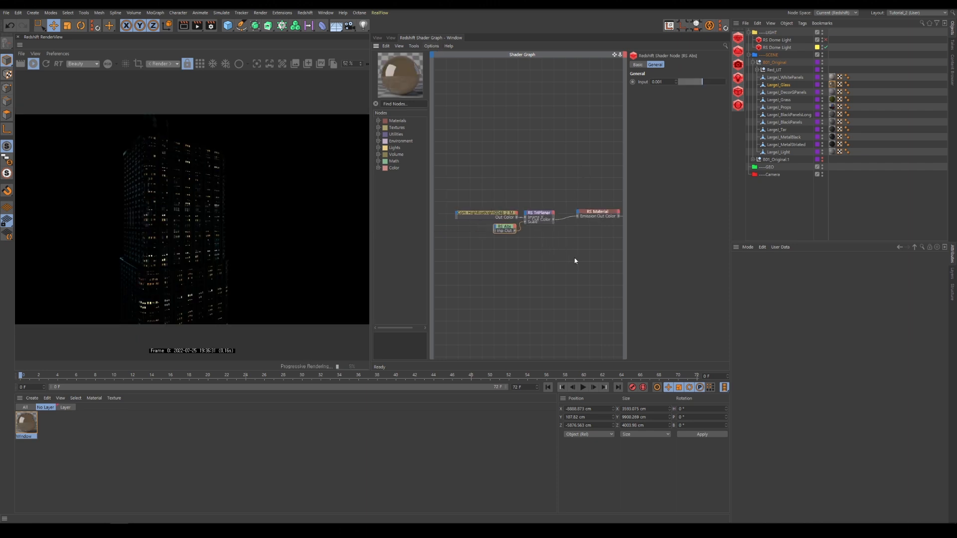
{"action": "left_click_drag", "start_coordinate": [544, 198], "coordinate": [471, 243]}
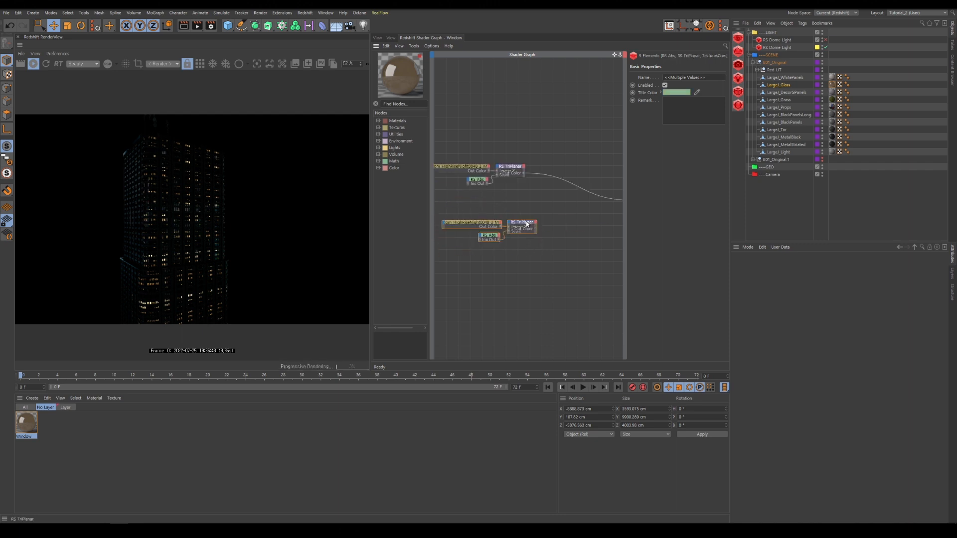
{"action": "left_click_drag", "start_coordinate": [527, 226], "coordinate": [512, 222]}
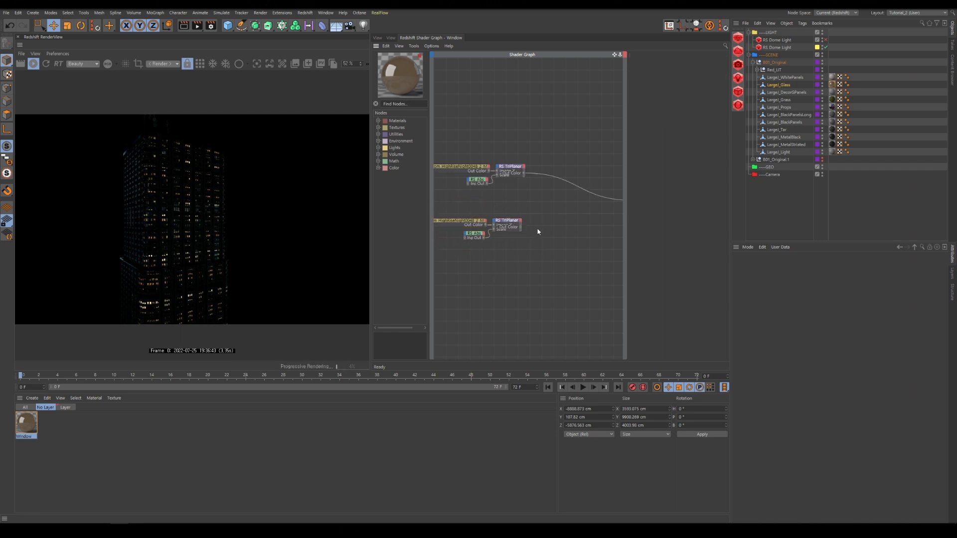
Step: Preview the duplicated TriPlanar's output and shift its Offset to about 266 on X and 55 on Y
{"action": "left_click", "coordinate": [517, 229]}
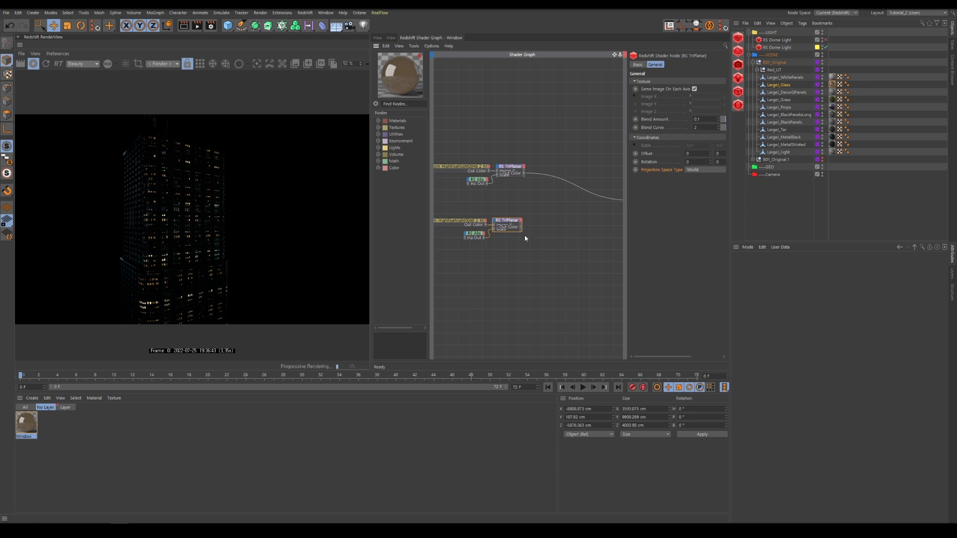
{"action": "key", "text": "ctrl+z"}
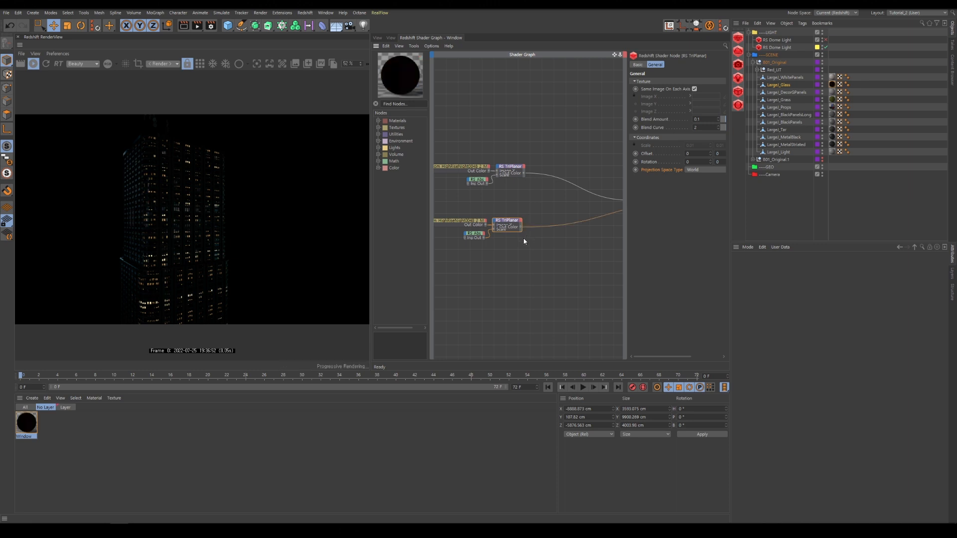
{"action": "left_click_drag", "start_coordinate": [625, 192], "coordinate": [585, 186]}
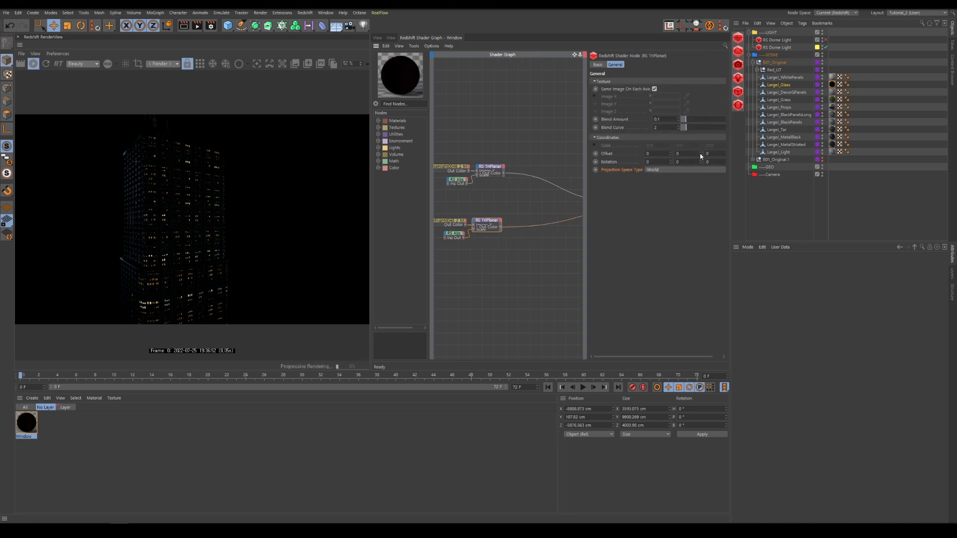
{"action": "left_click_drag", "start_coordinate": [700, 153], "coordinate": [700, 150]}
{"action": "scroll", "coordinate": [463, 235], "scroll_direction": "up", "scroll_amount": 3}
{"action": "left_click", "coordinate": [476, 216]}
{"action": "left_click", "coordinate": [630, 83]}
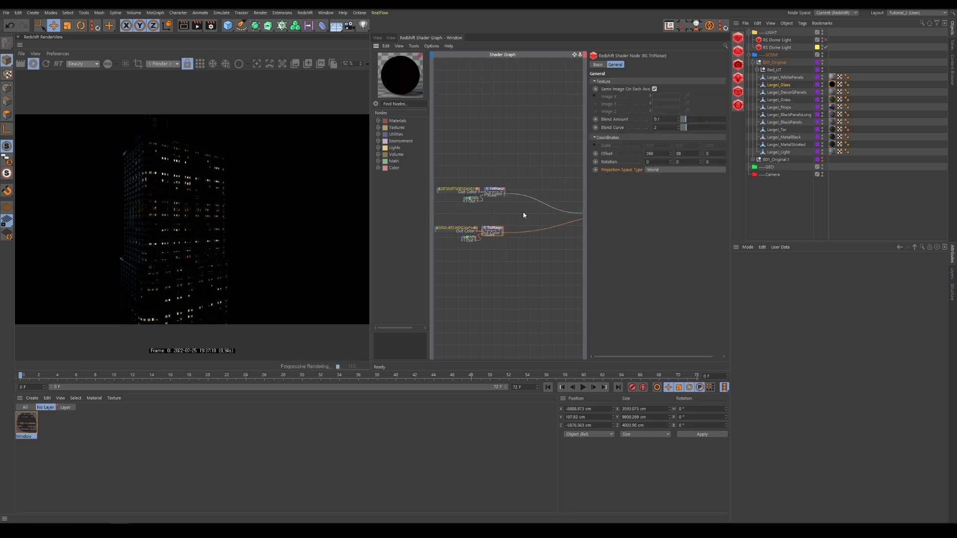
Step: Add an RS Color Mix node between the two TriPlanar branches
{"action": "left_click", "coordinate": [524, 214]}
{"action": "key", "text": "shift+c"}
{"action": "type", "text": "color mix"}
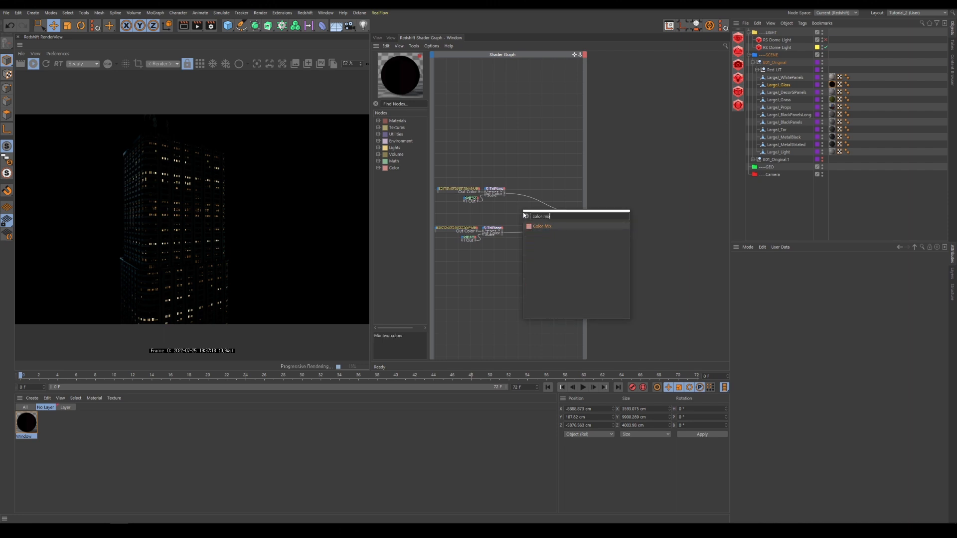
{"action": "key", "text": "Return"}
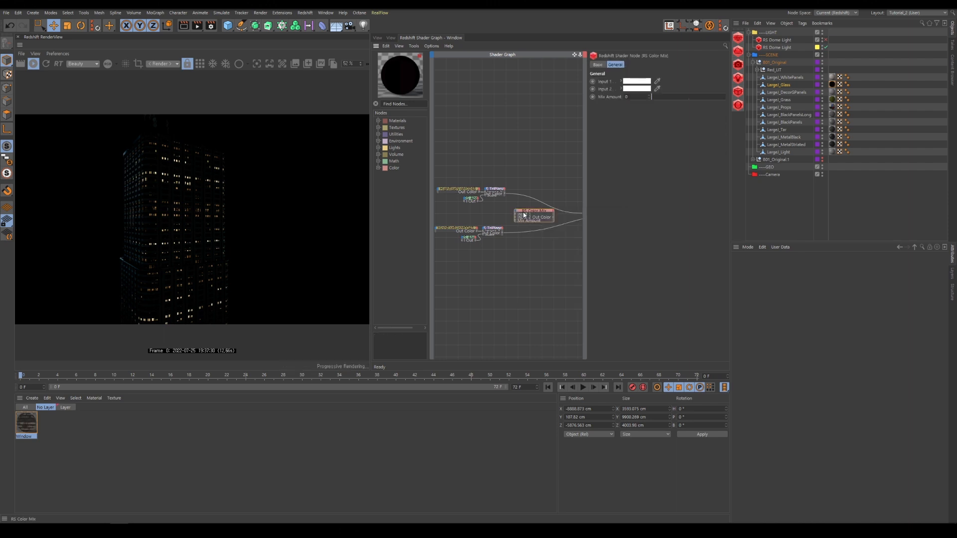
{"action": "scroll", "coordinate": [479, 234], "scroll_direction": "up", "scroll_amount": 2}
{"action": "left_click_drag", "start_coordinate": [481, 271], "coordinate": [502, 247]}
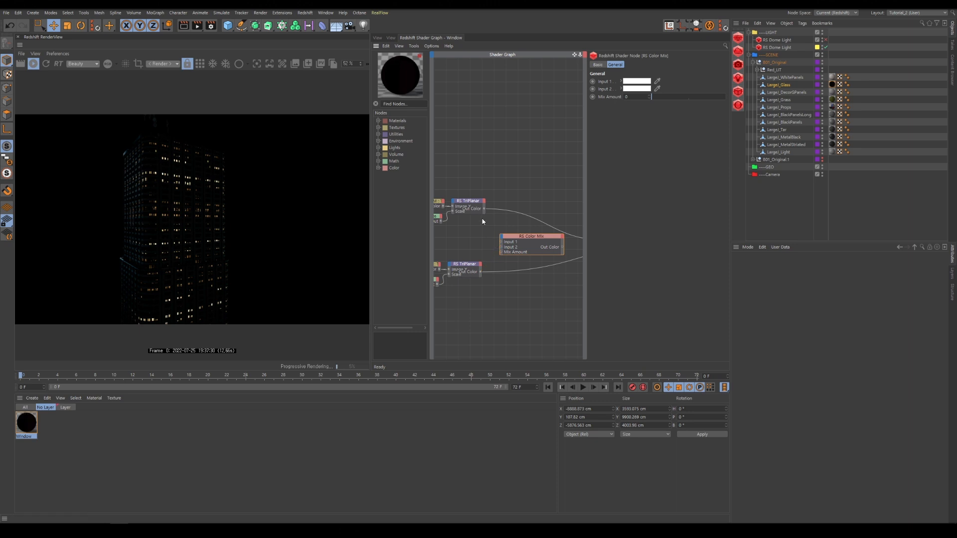
Step: Connect the upper TriPlanar to the Color Mix's Input 1 and the lower TriPlanar to Input 2, and preview the mix
{"action": "left_click_drag", "start_coordinate": [483, 208], "coordinate": [507, 239]}
{"action": "scroll", "coordinate": [502, 239], "scroll_direction": "up", "scroll_amount": 1}
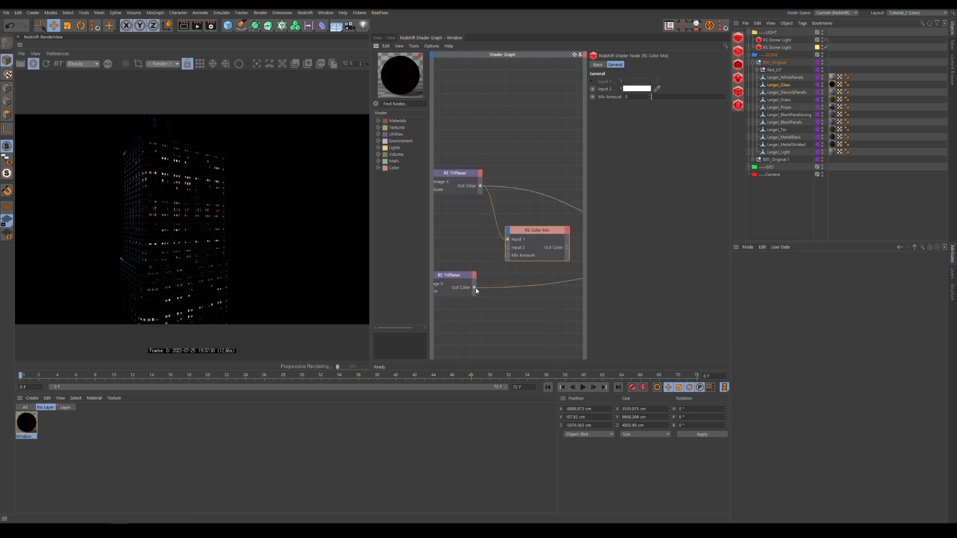
{"action": "left_click_drag", "start_coordinate": [475, 287], "coordinate": [508, 247]}
{"action": "left_click_drag", "start_coordinate": [370, 250], "coordinate": [316, 247]}
{"action": "scroll", "coordinate": [513, 204], "scroll_direction": "down", "scroll_amount": 3}
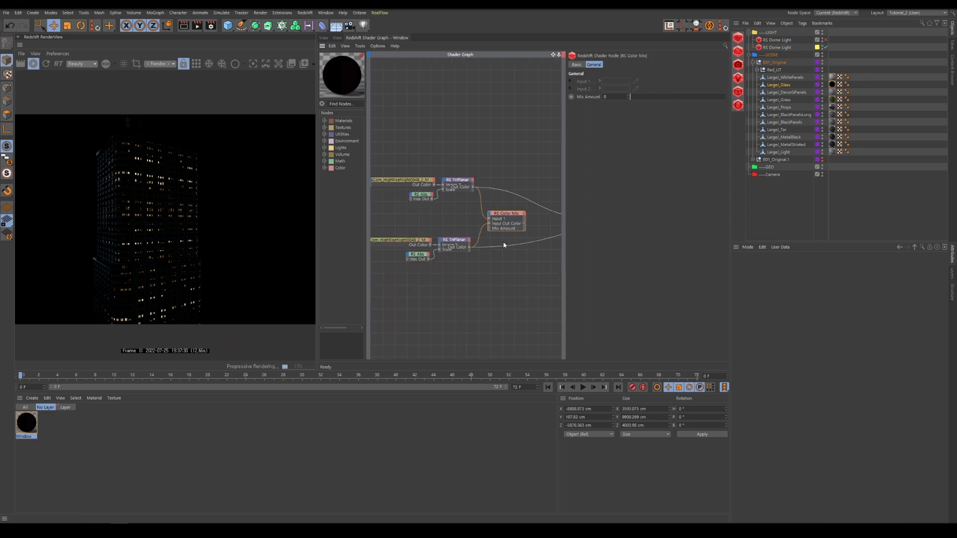
{"action": "left_click_drag", "start_coordinate": [503, 245], "coordinate": [518, 224]}
Step: Add an RS Maxon Noise node and connect its Out Color to the Color Mix's Mix Amount
{"action": "left_click", "coordinate": [427, 297]}
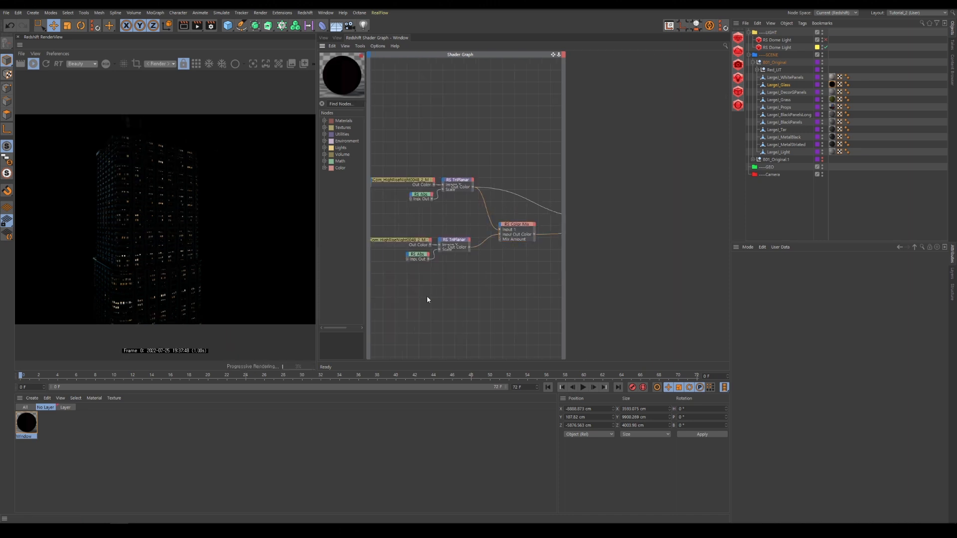
{"action": "key", "text": "Tab"}
{"action": "type", "text": "m"}
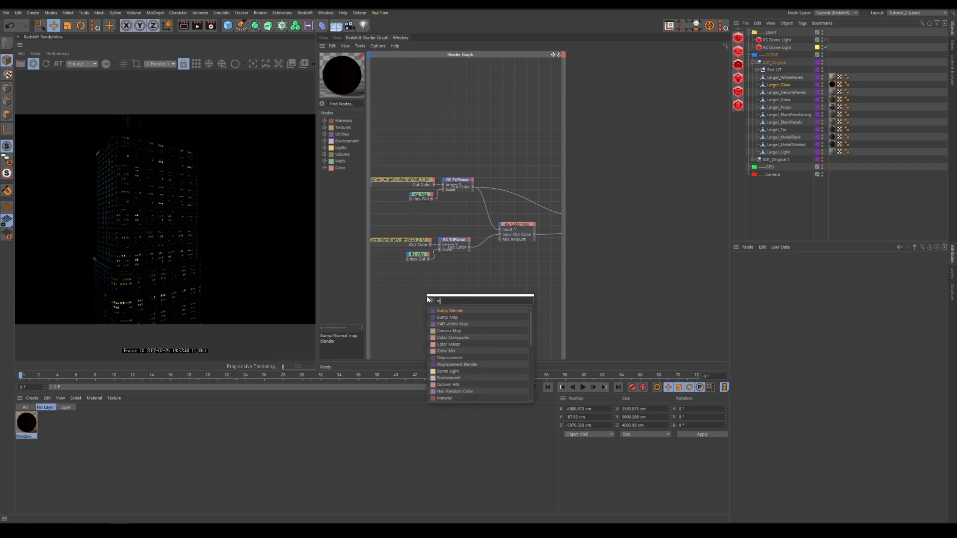
{"action": "type", "text": "ax"}
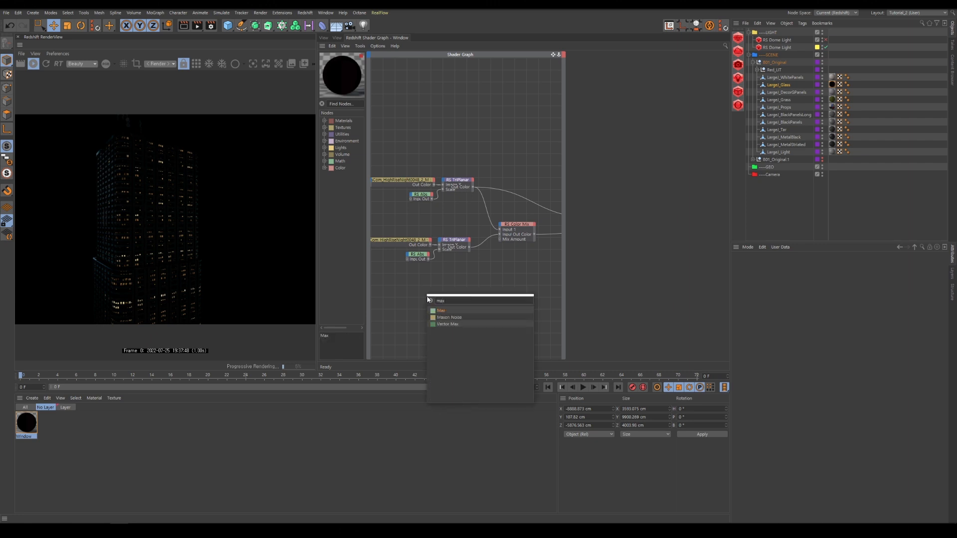
{"action": "left_click", "coordinate": [449, 317]}
{"action": "left_click_drag", "start_coordinate": [441, 299], "coordinate": [500, 239]}
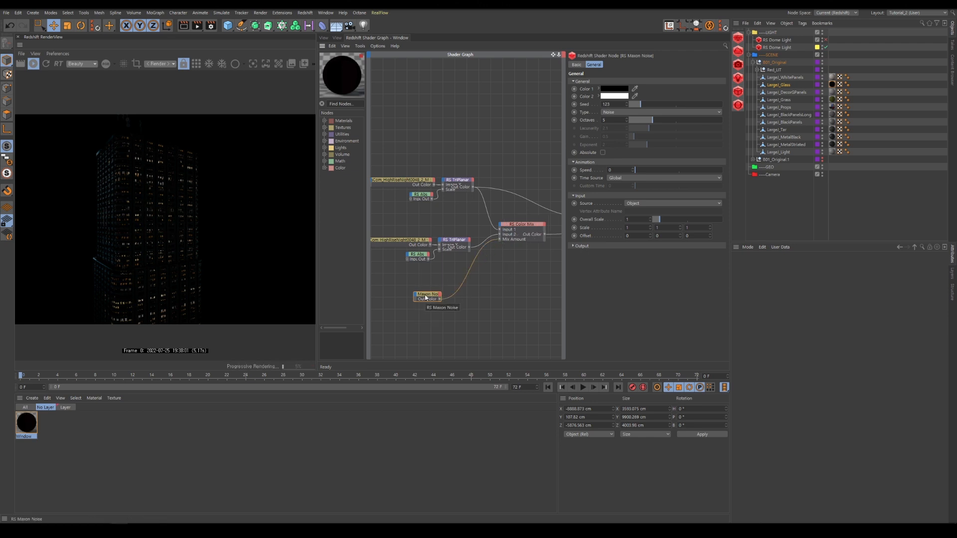
Step: Preview the Maxon Noise on the tower and compare it with the upper TriPlanar's output
{"action": "key", "text": "alt+shift+c"}
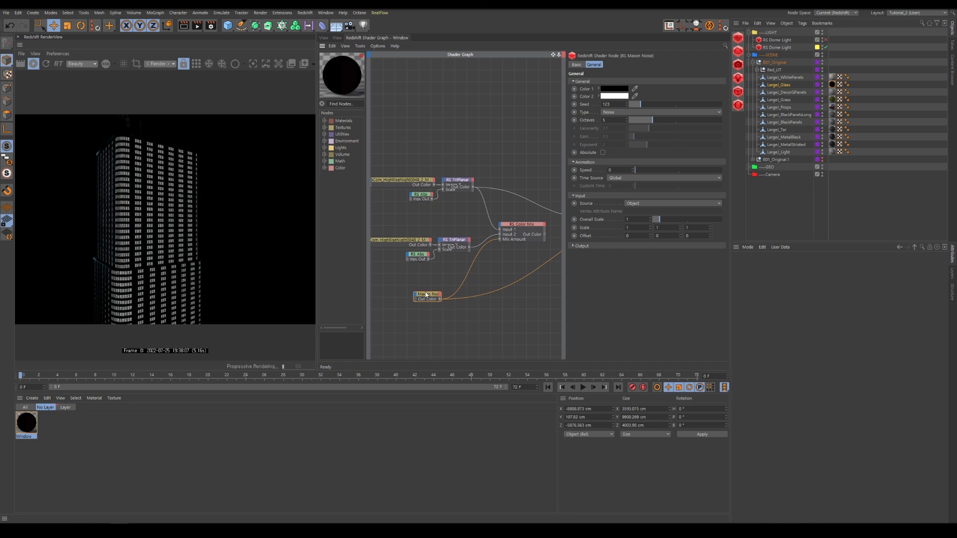
{"action": "left_click", "coordinate": [453, 176]}
{"action": "key", "text": "alt+shift+c"}
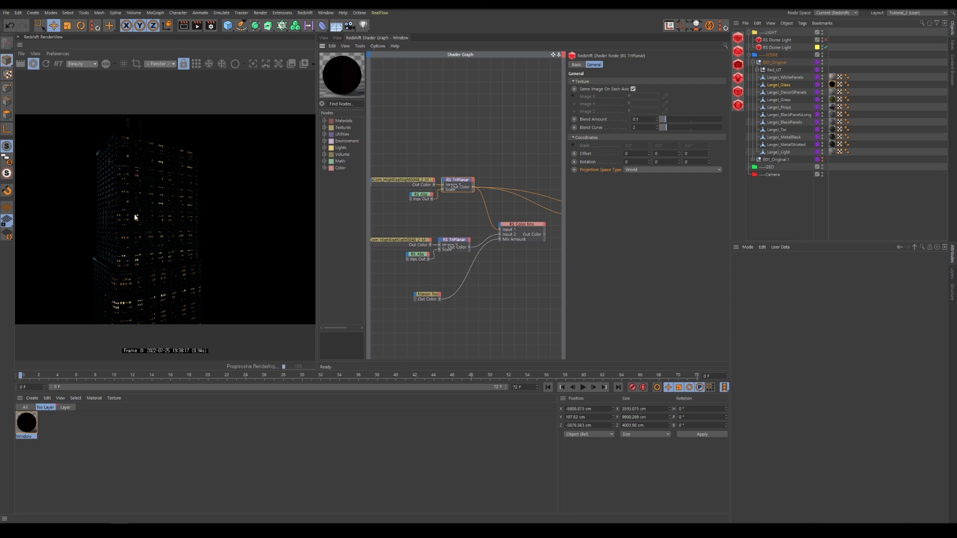
Step: Preview the Maxon Noise on the tower and set its Overall Scale to 10, Brightness to about -0.23 and Contrast to about 0.2
{"action": "left_click", "coordinate": [423, 296]}
{"action": "key", "text": "alt+shift+c"}
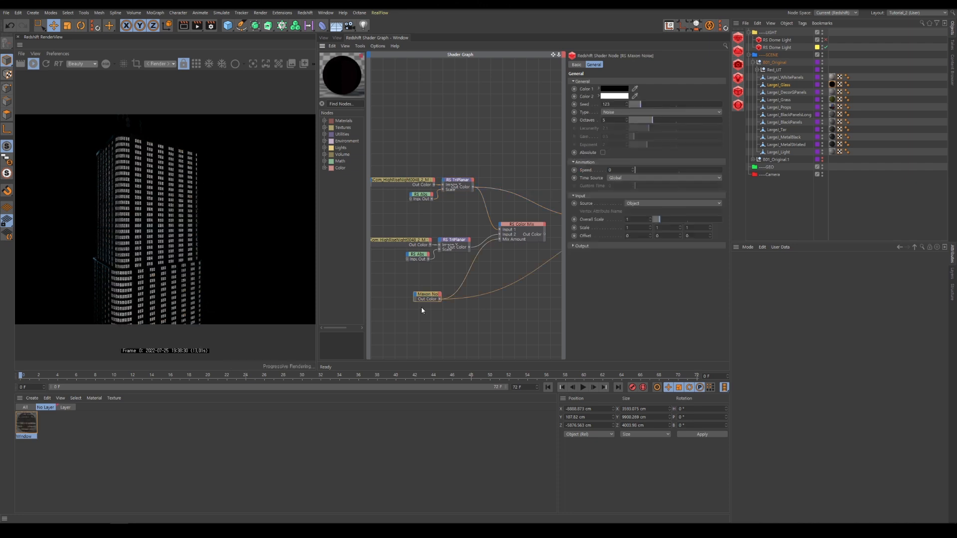
{"action": "left_click_drag", "start_coordinate": [661, 222], "coordinate": [711, 222]}
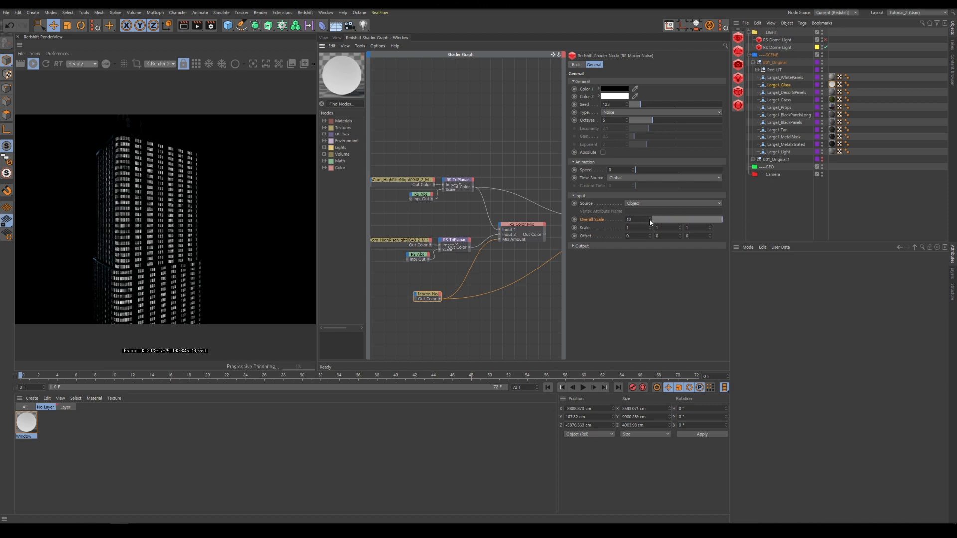
{"action": "left_click", "coordinate": [617, 246]}
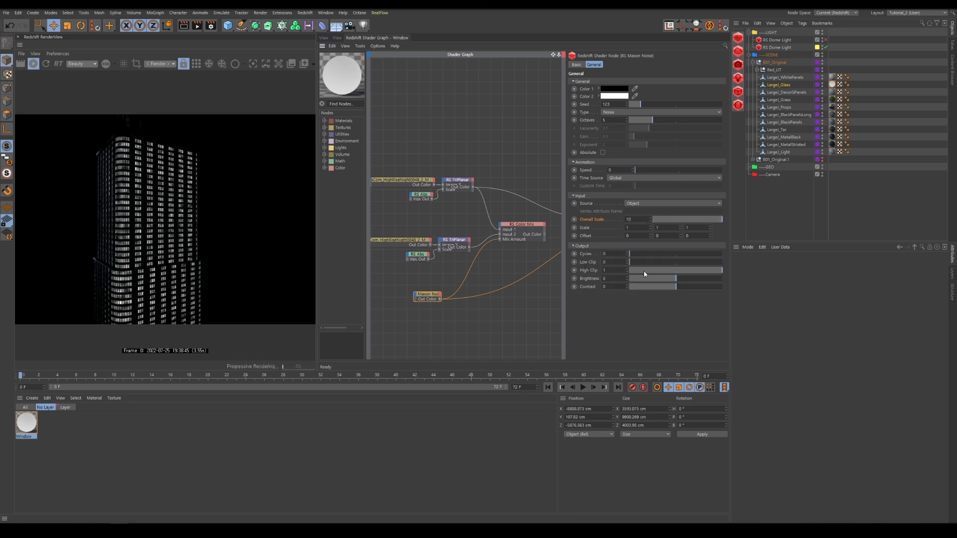
{"action": "mouse_move", "coordinate": [675, 279]}
{"action": "left_mouse_down"}
{"action": "mouse_move", "coordinate": [667, 279]}
{"action": "mouse_move", "coordinate": [691, 289]}
{"action": "left_mouse_up"}
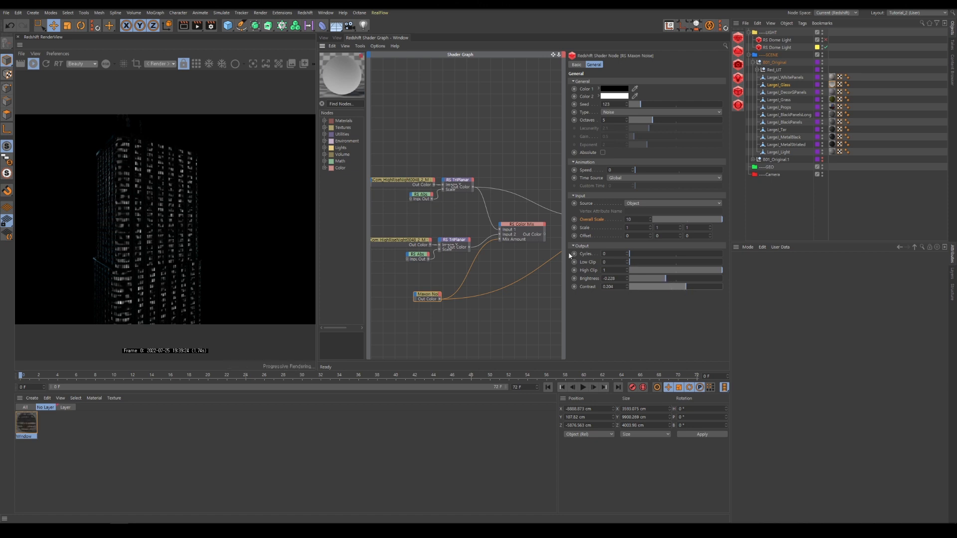
Step: Preview the Color Mix output on the tower and raise the Maxon Noise's Brightness to about -0.17
{"action": "left_click", "coordinate": [528, 237]}
{"action": "key", "text": "o"}
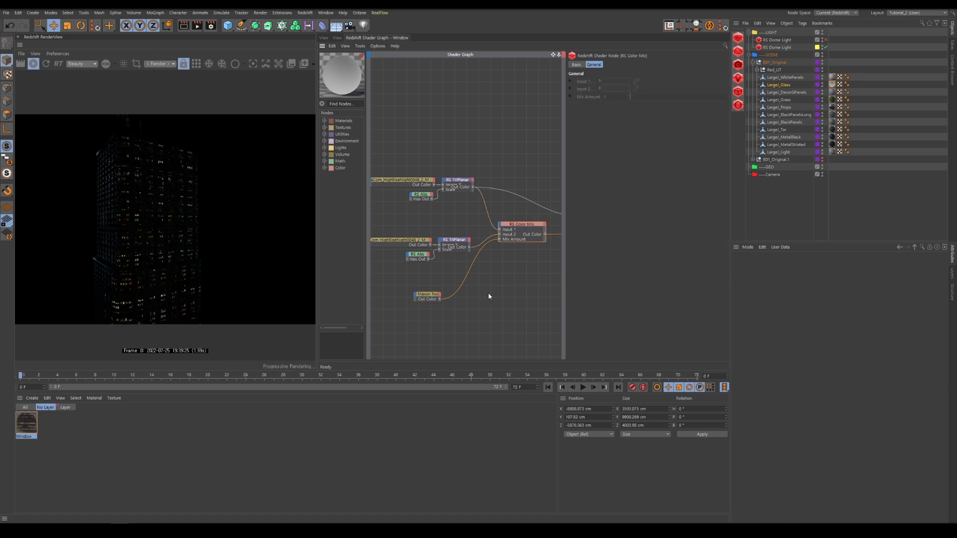
{"action": "left_click", "coordinate": [427, 294]}
{"action": "mouse_move", "coordinate": [712, 222]}
{"action": "left_mouse_down"}
{"action": "mouse_move", "coordinate": [670, 225]}
{"action": "mouse_move", "coordinate": [723, 226]}
{"action": "left_mouse_up"}
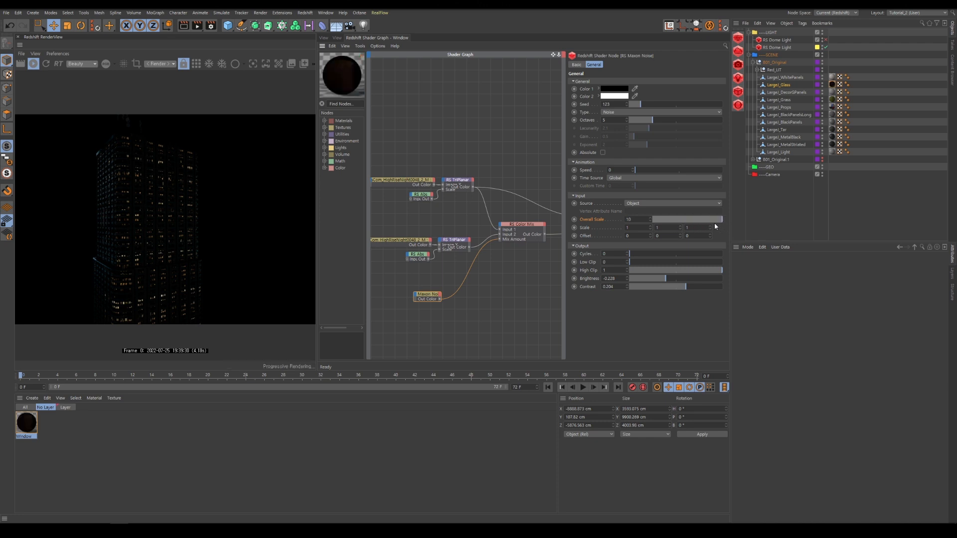
{"action": "left_click", "coordinate": [659, 278]}
{"action": "mouse_move", "coordinate": [658, 282]}
{"action": "left_mouse_down"}
{"action": "mouse_move", "coordinate": [646, 279]}
{"action": "mouse_move", "coordinate": [674, 281]}
{"action": "left_mouse_up"}
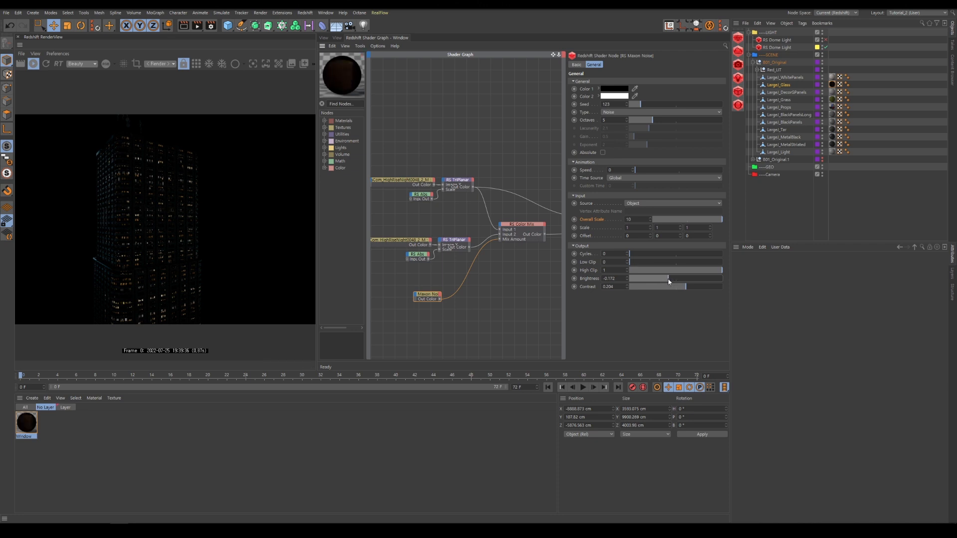
Step: Add a second RS Color Mix node after the existing Color Mix in the shader graph
{"action": "scroll", "coordinate": [481, 195], "scroll_direction": "down", "scroll_amount": 3}
{"action": "left_click_drag", "start_coordinate": [484, 188], "coordinate": [416, 286]}
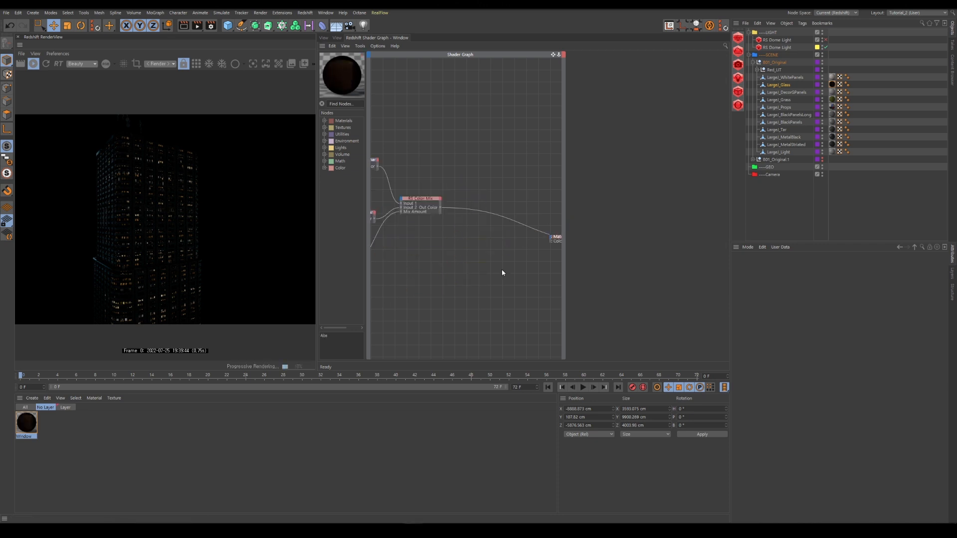
{"action": "key", "text": "shift+c"}
{"action": "type", "text": "co"}
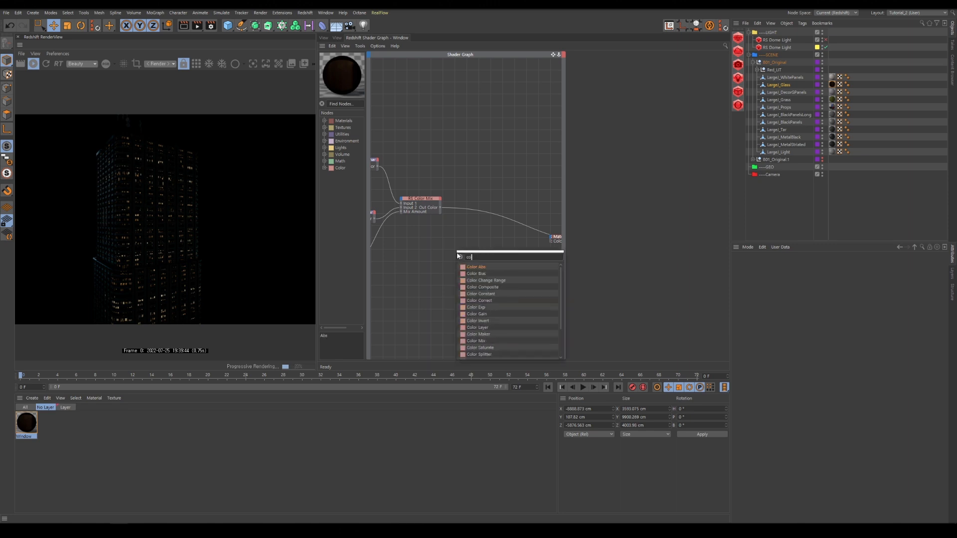
{"action": "type", "text": "lor mix"}
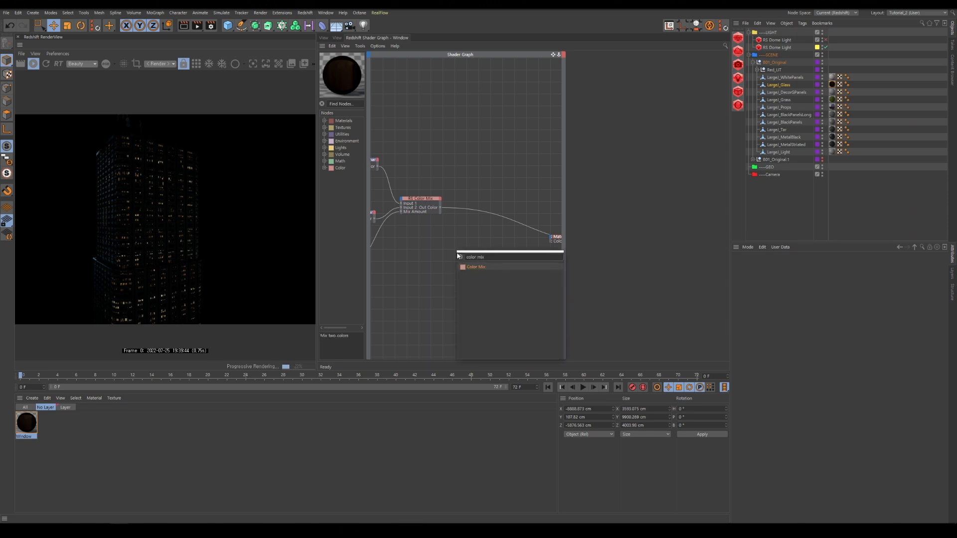
Step: Add a second Color Mix node beside the existing one and connect the first Color Mix's output to its Input 1
{"action": "key", "text": "Return"}
{"action": "left_click_drag", "start_coordinate": [463, 251], "coordinate": [489, 238]}
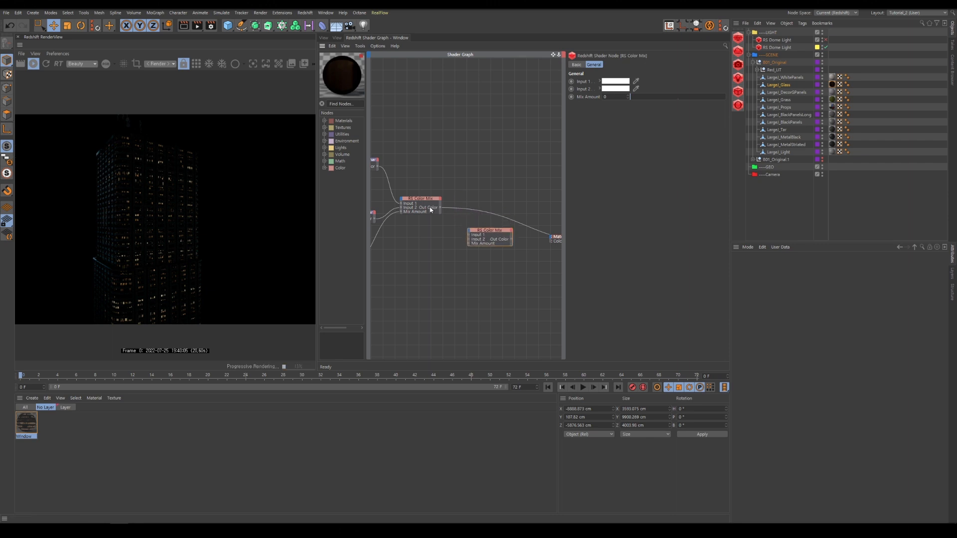
{"action": "left_click", "coordinate": [431, 210]}
{"action": "left_click_drag", "start_coordinate": [440, 207], "coordinate": [469, 235]}
{"action": "scroll", "coordinate": [536, 269], "scroll_direction": "down", "scroll_amount": 2}
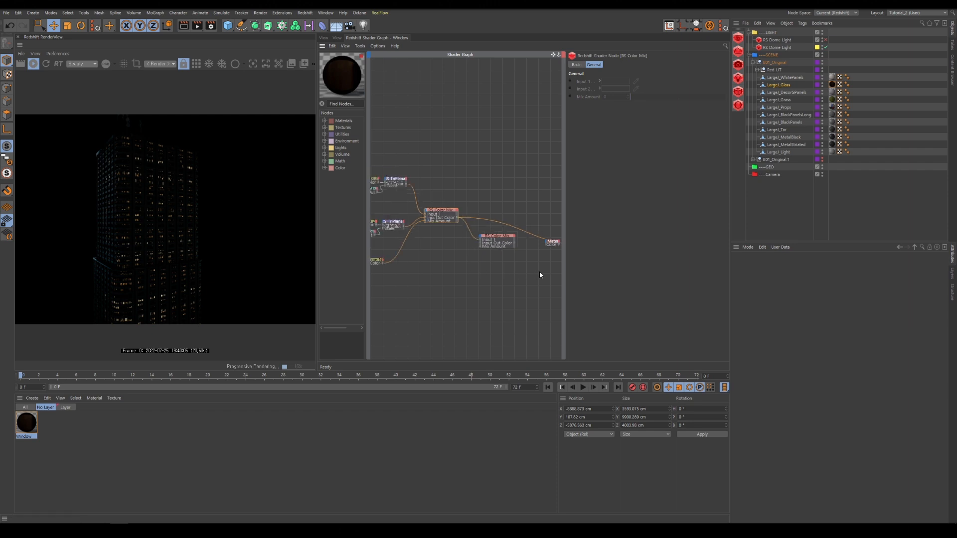
{"action": "scroll", "coordinate": [502, 251], "scroll_direction": "up", "scroll_amount": 3}
Step: Set the second Color Mix node's Input 2 color to black
{"action": "left_click", "coordinate": [500, 248]}
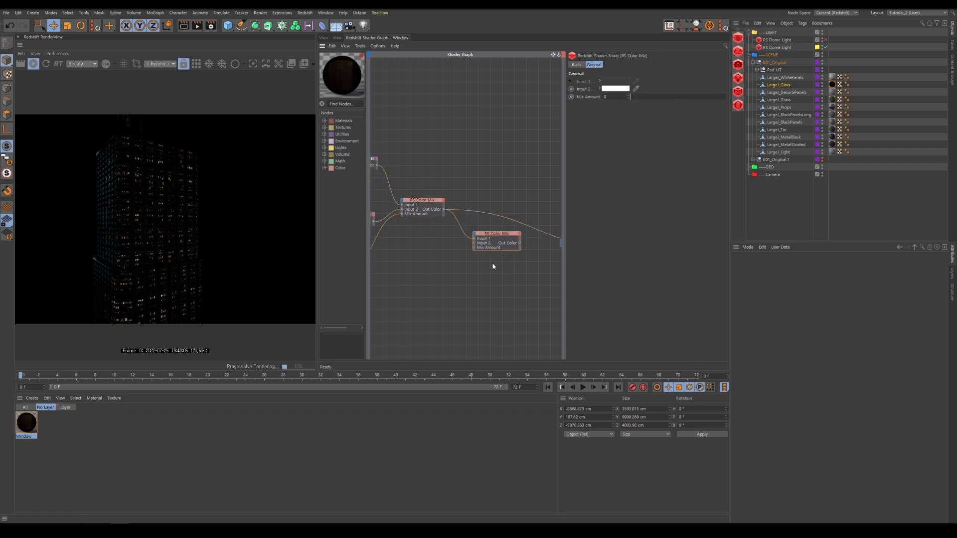
{"action": "left_click", "coordinate": [615, 89]}
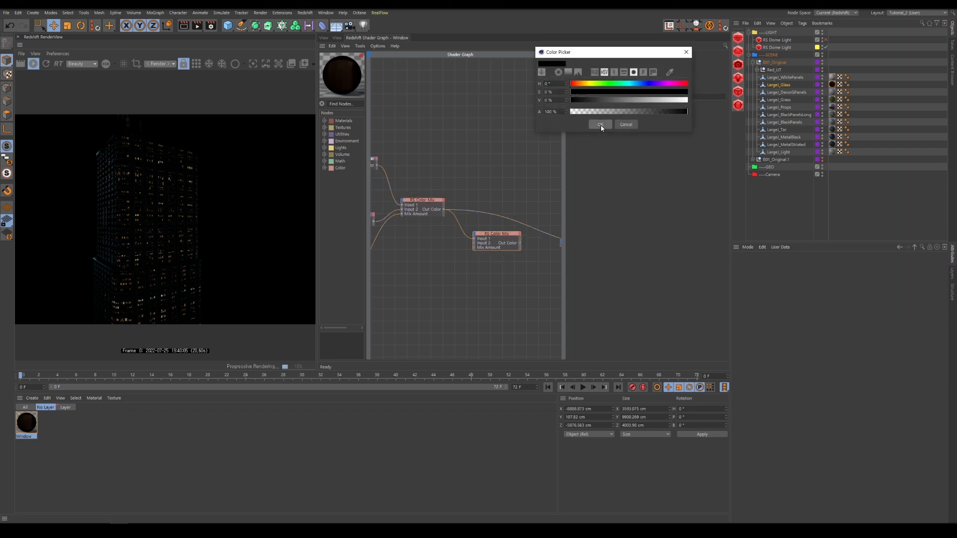
{"action": "left_click", "coordinate": [600, 124]}
Step: Duplicate the Maxon Noise node and connect the copy to the second Color Mix's Mix Amount
{"action": "scroll", "coordinate": [530, 256], "scroll_direction": "down", "scroll_amount": 3}
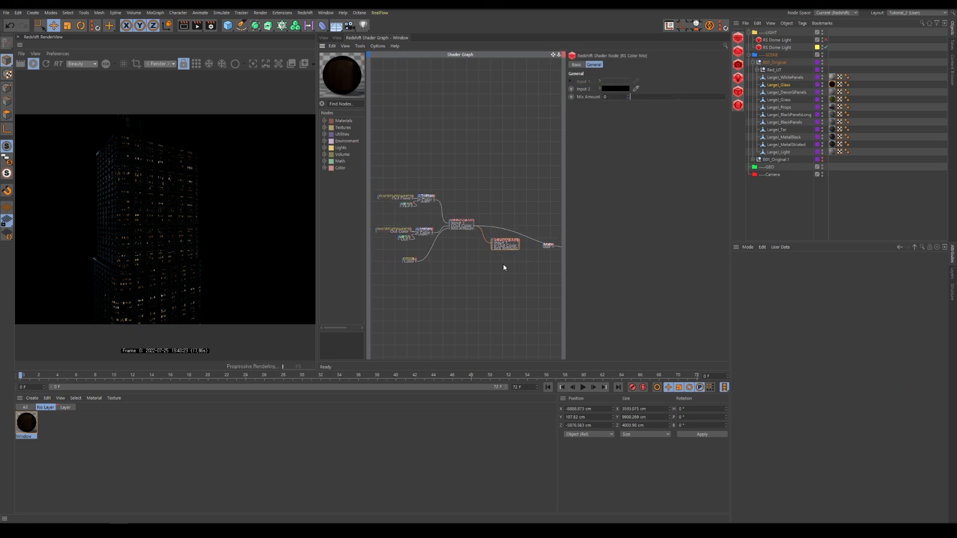
{"action": "scroll", "coordinate": [473, 274], "scroll_direction": "up", "scroll_amount": 2}
{"action": "left_click", "coordinate": [381, 249]}
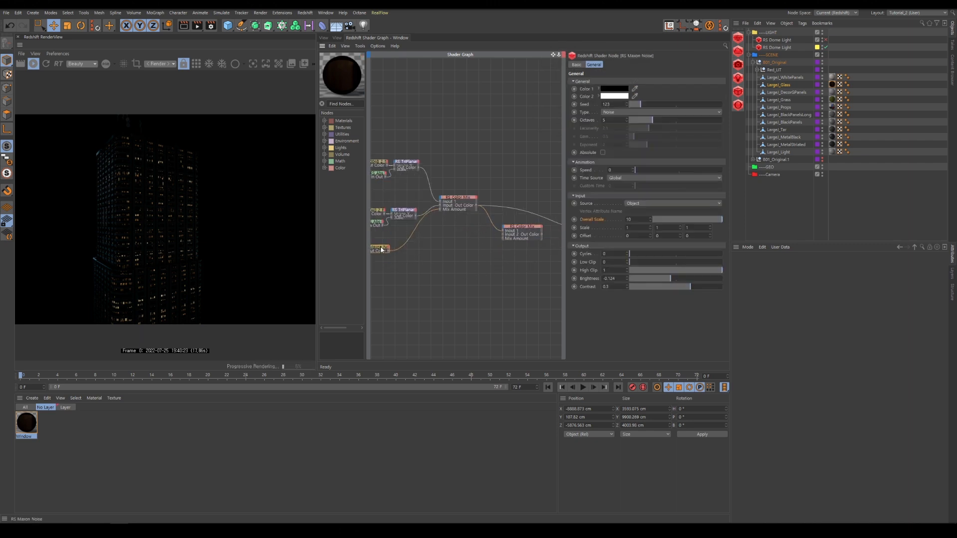
{"action": "left_click_drag", "start_coordinate": [381, 250], "coordinate": [518, 262]}
{"action": "scroll", "coordinate": [473, 269], "scroll_direction": "up", "scroll_amount": 2}
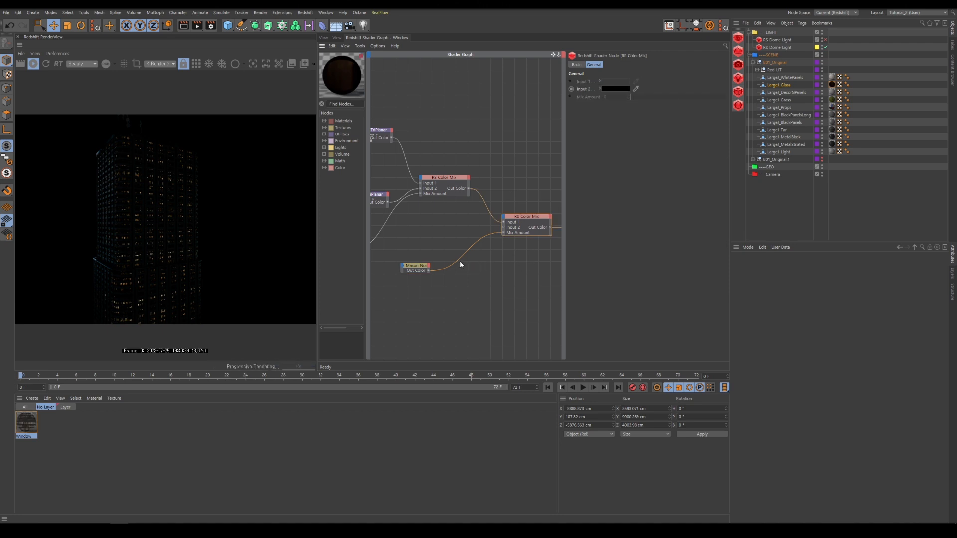
Step: Set the duplicated Maxon Noise's contrast to about 0.78 and its brightness to about 0.028
{"action": "left_click_drag", "start_coordinate": [416, 267], "coordinate": [419, 279]}
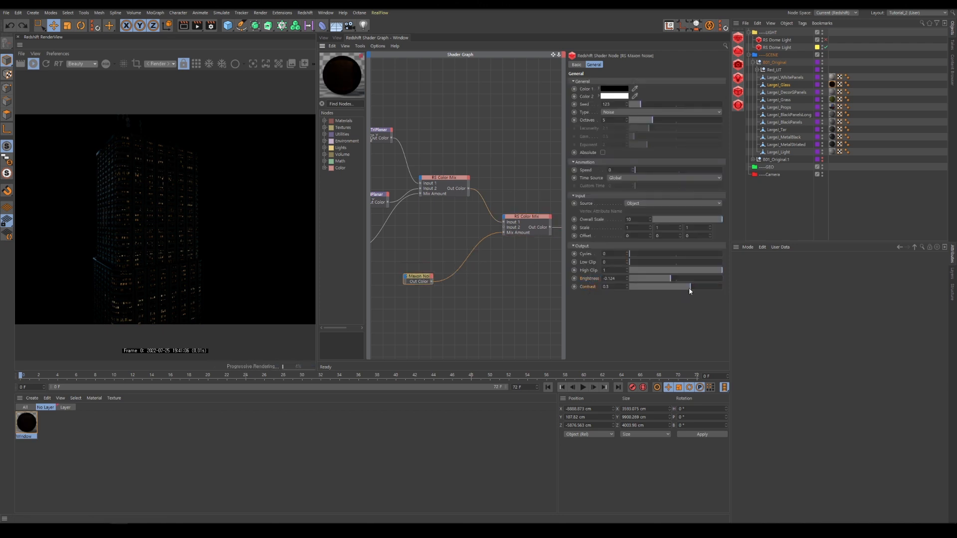
{"action": "mouse_move", "coordinate": [690, 291]}
{"action": "left_mouse_down"}
{"action": "mouse_move", "coordinate": [704, 287]}
{"action": "mouse_move", "coordinate": [675, 279]}
{"action": "mouse_move", "coordinate": [712, 288]}
{"action": "mouse_move", "coordinate": [677, 279]}
{"action": "left_mouse_up"}
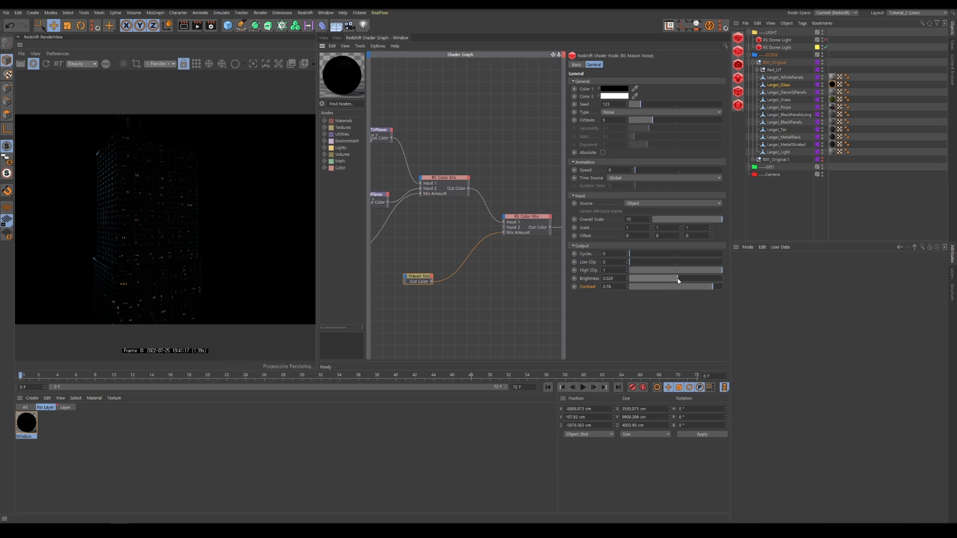
Step: Connect the second Color Mix's output to the RS Material's Emission Color and raise the material's Emission Weight
{"action": "scroll", "coordinate": [649, 108], "scroll_direction": "up", "scroll_amount": 1}
{"action": "scroll", "coordinate": [648, 107], "scroll_direction": "up", "scroll_amount": 1}
{"action": "scroll", "coordinate": [648, 108], "scroll_direction": "up", "scroll_amount": 1}
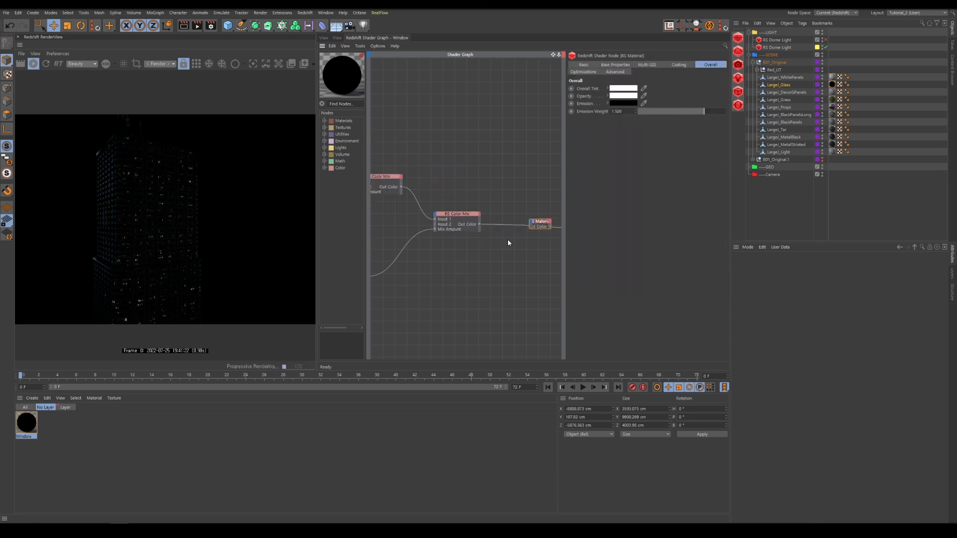
{"action": "scroll", "coordinate": [547, 242], "scroll_direction": "up", "scroll_amount": 2}
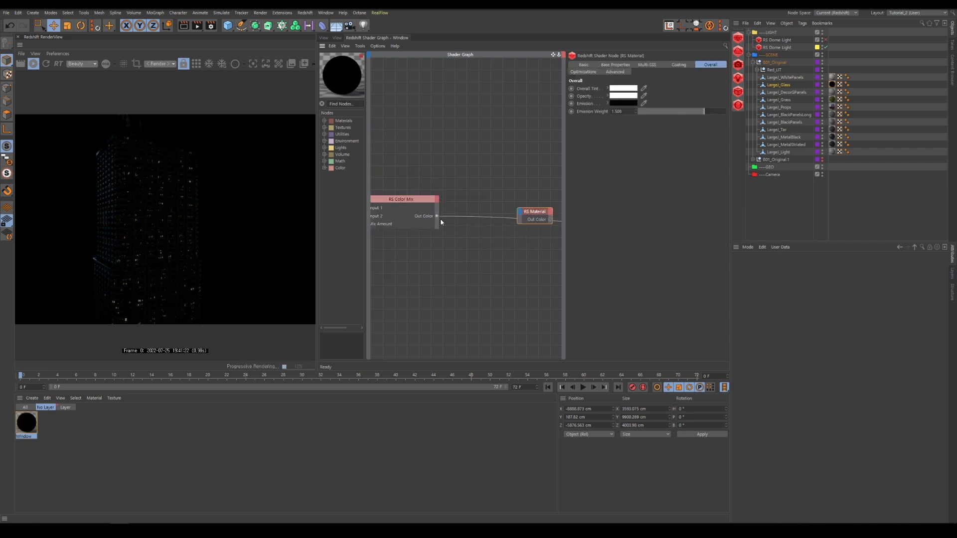
{"action": "left_click_drag", "start_coordinate": [437, 216], "coordinate": [519, 215]}
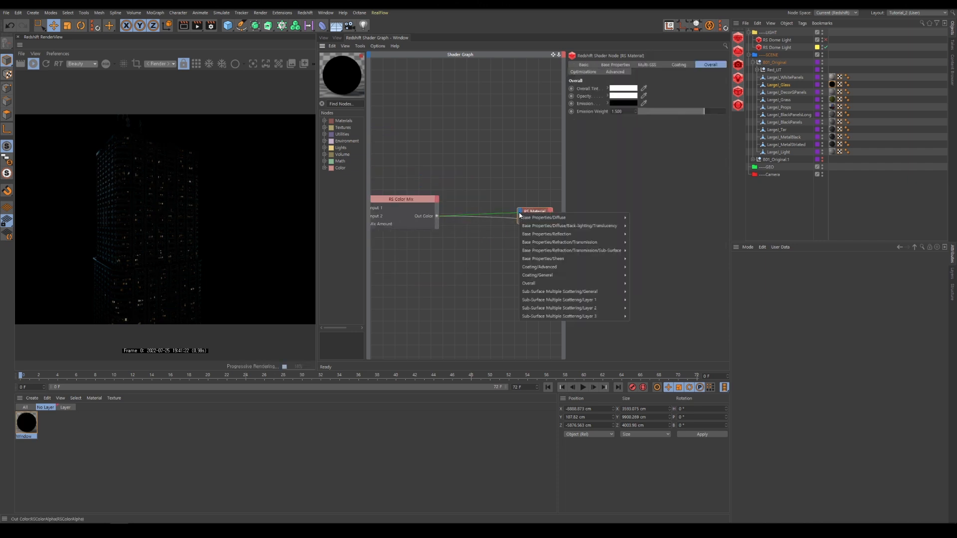
{"action": "mouse_move", "coordinate": [573, 283]}
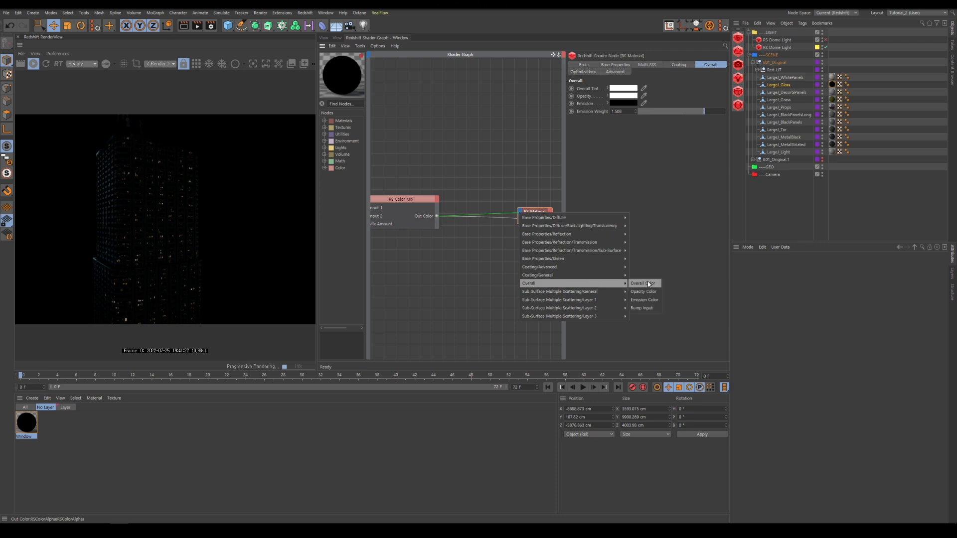
{"action": "left_click", "coordinate": [645, 300]}
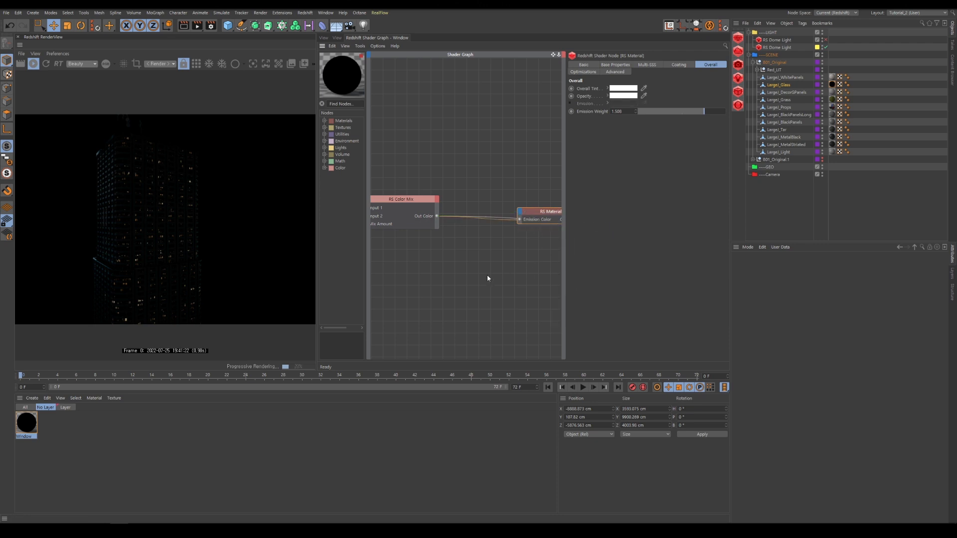
{"action": "scroll", "coordinate": [429, 287], "scroll_direction": "down", "scroll_amount": 3}
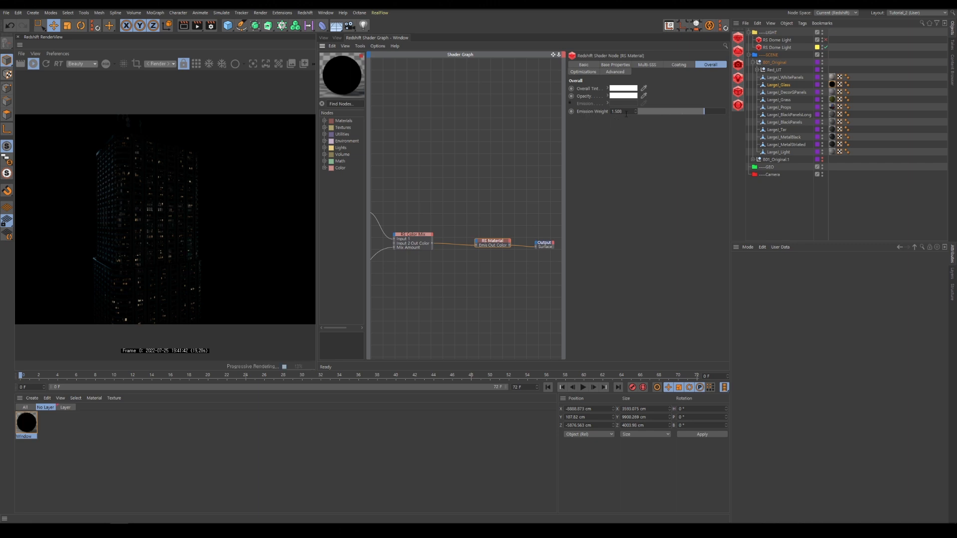
{"action": "left_click_drag", "start_coordinate": [692, 115], "coordinate": [727, 111]}
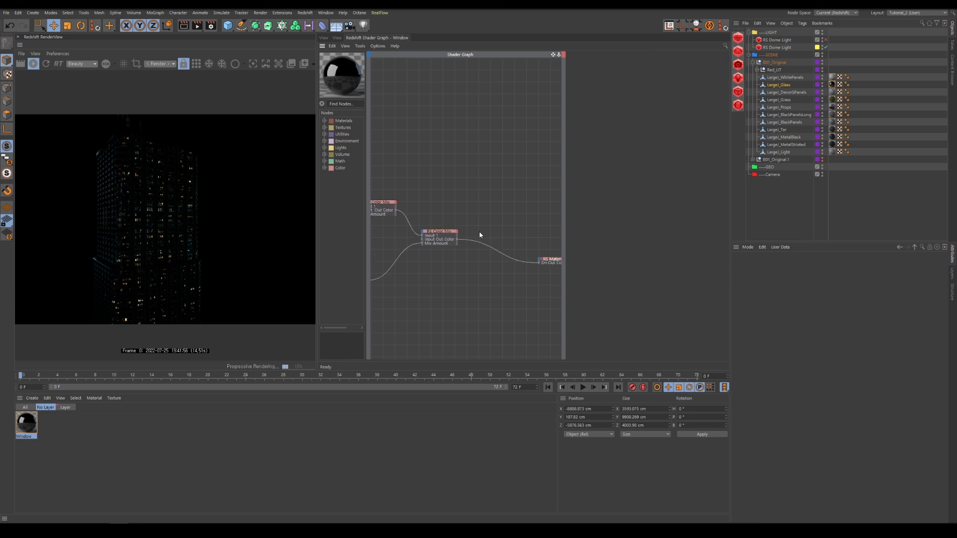
Step: Insert a Color Correct node between the second Color Mix and the RS Material's Emission Color
{"action": "scroll", "coordinate": [479, 231], "scroll_direction": "up", "scroll_amount": 2}
{"action": "key", "text": "shift+c"}
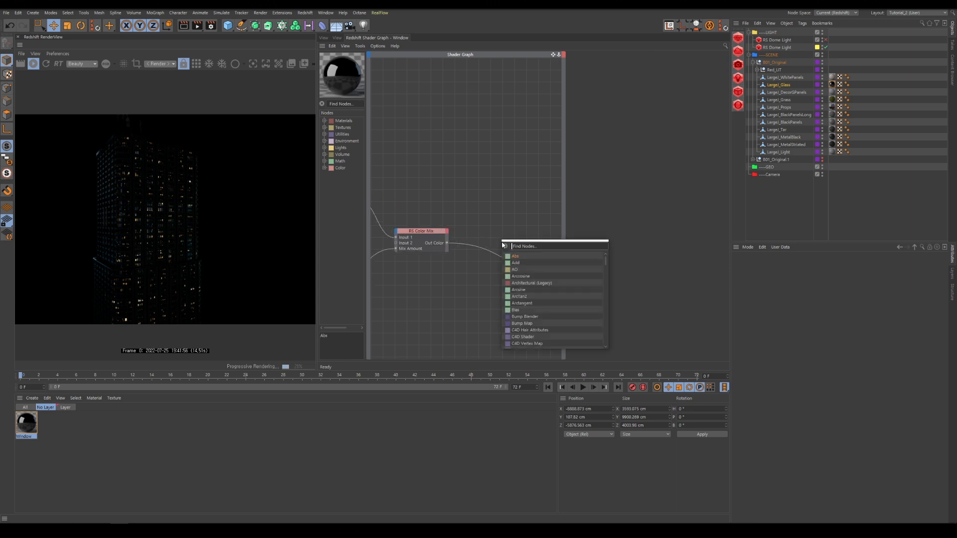
{"action": "type", "text": "corr"}
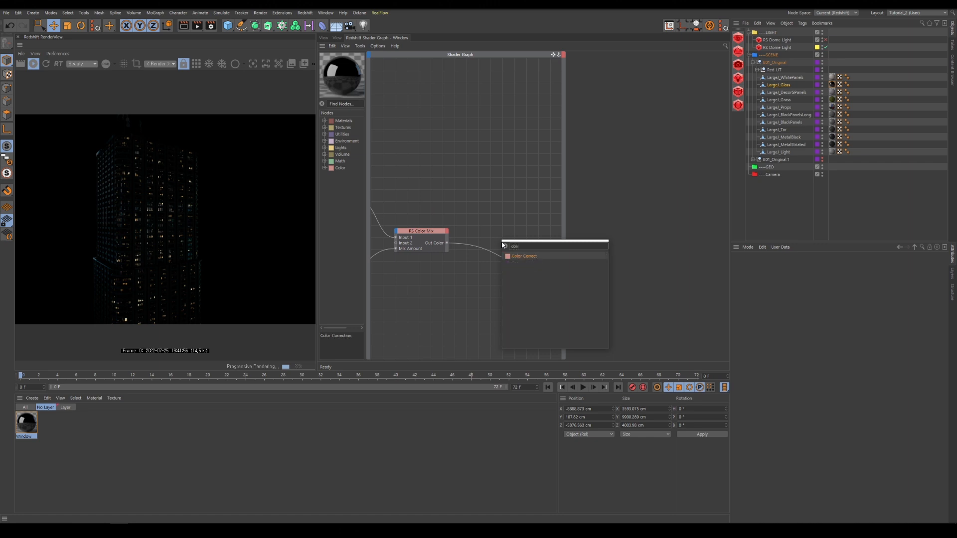
{"action": "left_click", "coordinate": [530, 257]}
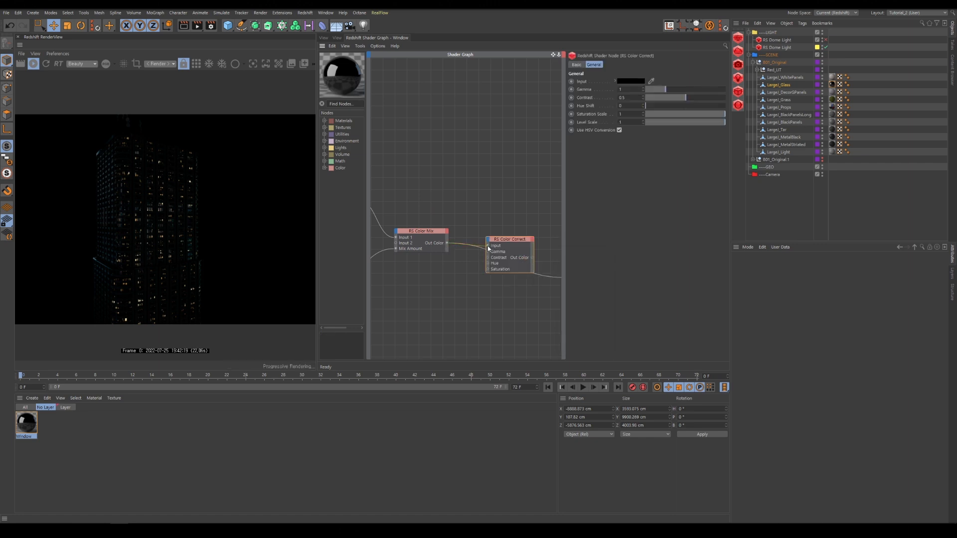
{"action": "scroll", "coordinate": [494, 299], "scroll_direction": "down", "scroll_amount": 6}
{"action": "left_click_drag", "start_coordinate": [488, 247], "coordinate": [473, 270]}
{"action": "scroll", "coordinate": [499, 298], "scroll_direction": "up", "scroll_amount": 6}
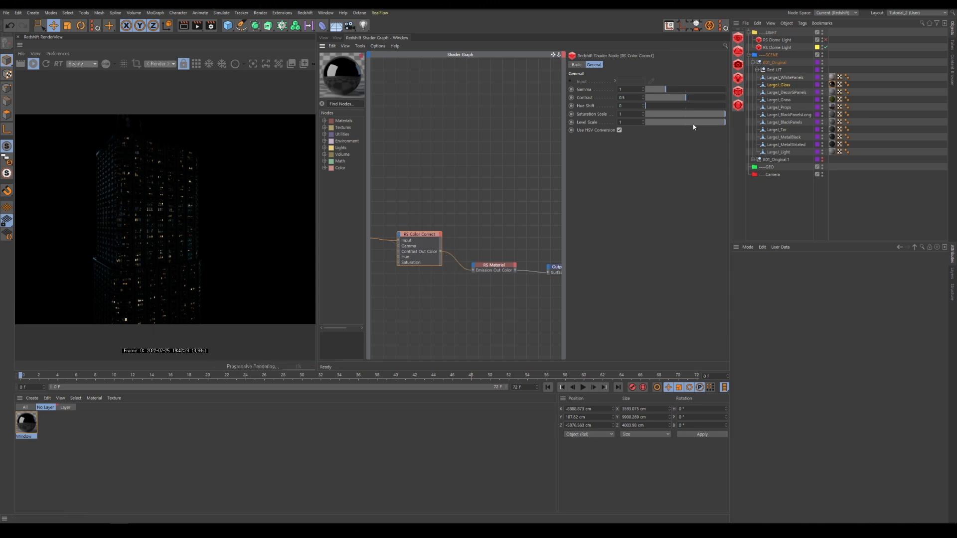
Step: Increase the Color Correct node's Hue Shift and return to the perspective view of the tower
{"action": "left_click", "coordinate": [652, 106]}
{"action": "mouse_move", "coordinate": [664, 107]}
{"action": "left_mouse_down"}
{"action": "mouse_move", "coordinate": [691, 109]}
{"action": "mouse_move", "coordinate": [668, 106]}
{"action": "left_mouse_up"}
{"action": "left_click", "coordinate": [324, 37]}
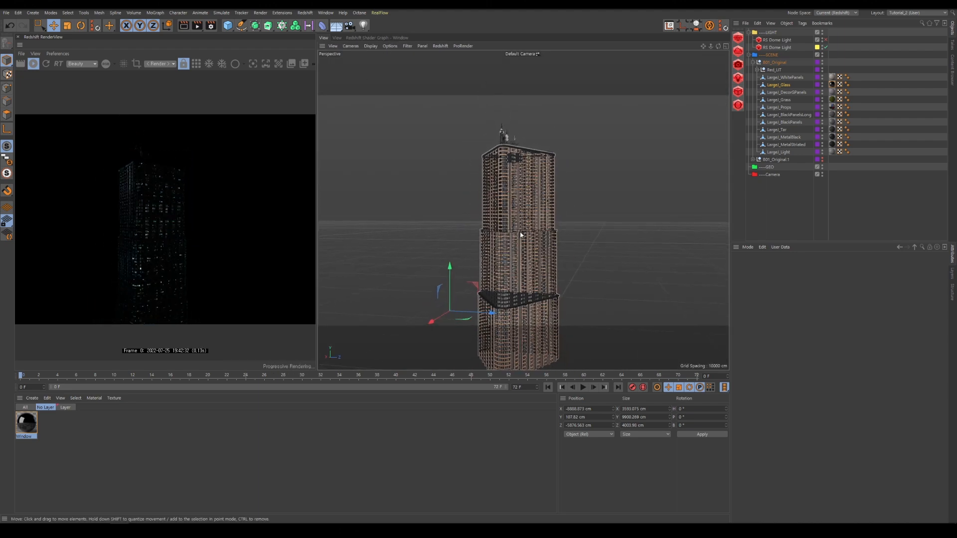
{"action": "left_click_drag", "start_coordinate": [521, 235], "coordinate": [562, 226], "text": "alt"}
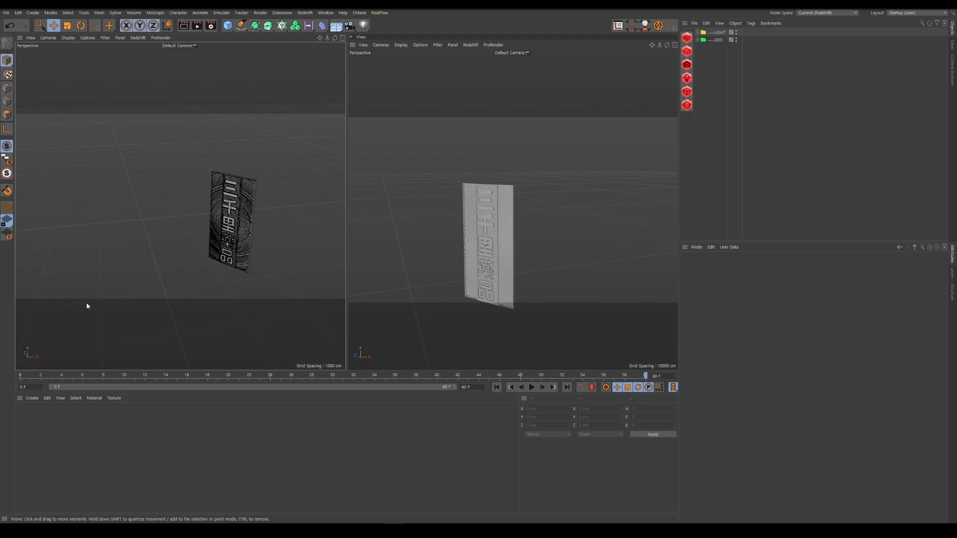
Step: Examine the sign model up close, picking its outer concentric-circle panels in turn
{"action": "left_click_drag", "start_coordinate": [87, 306], "coordinate": [298, 225], "text": "alt"}
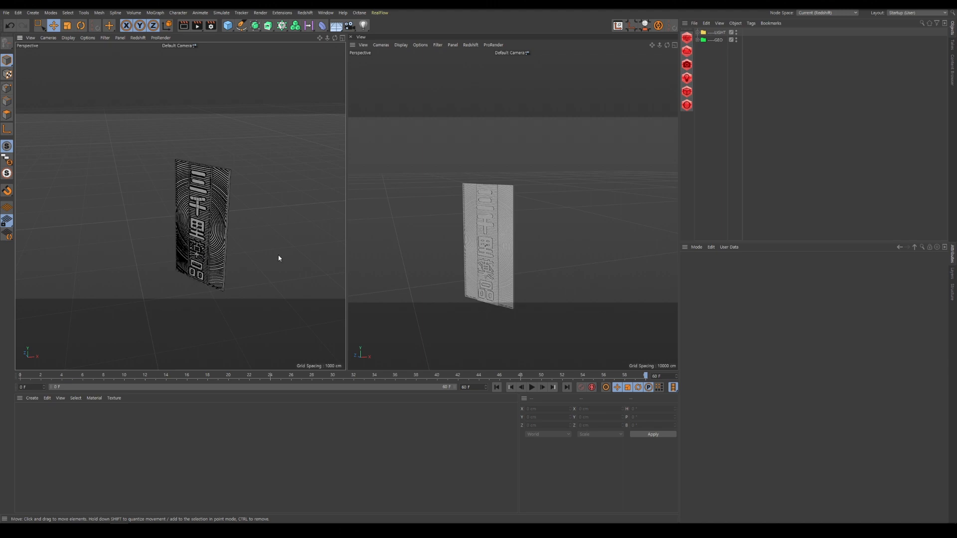
{"action": "scroll", "coordinate": [264, 257], "scroll_direction": "up", "scroll_amount": 10}
{"action": "left_click", "coordinate": [124, 239]}
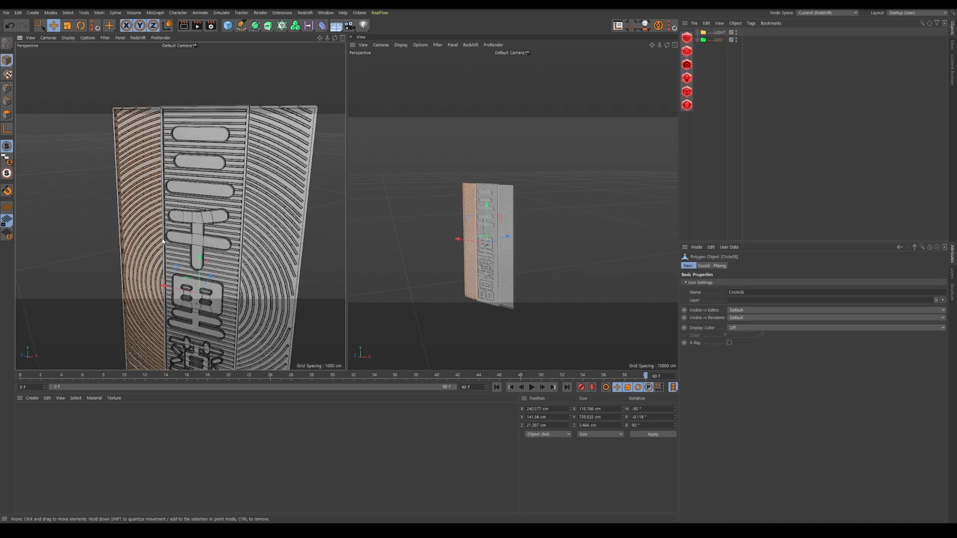
{"action": "left_click_drag", "start_coordinate": [163, 238], "coordinate": [149, 252]}
{"action": "key", "text": "ctrl+z"}
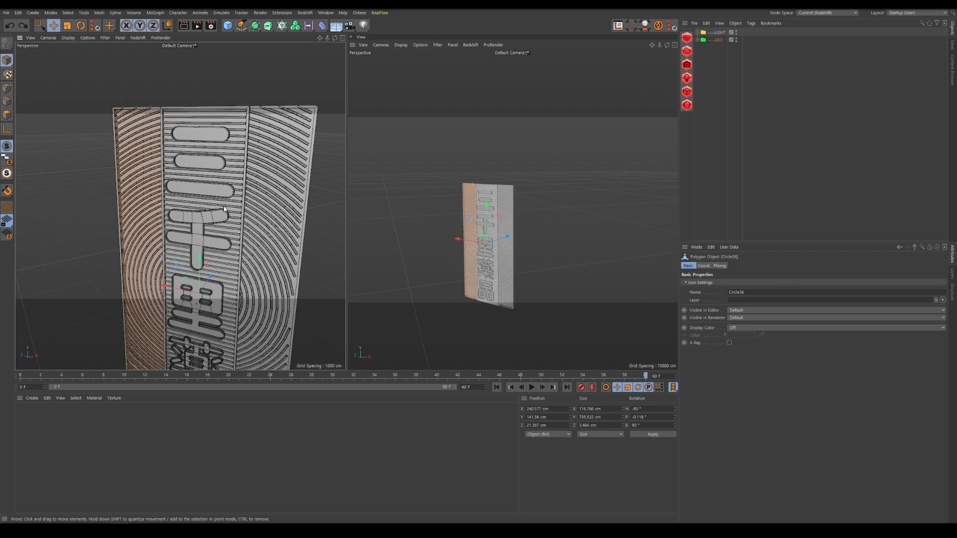
{"action": "key", "text": "ctrl+z"}
{"action": "key", "text": "ctrl+z"}
{"action": "key", "text": "ctrl+z"}
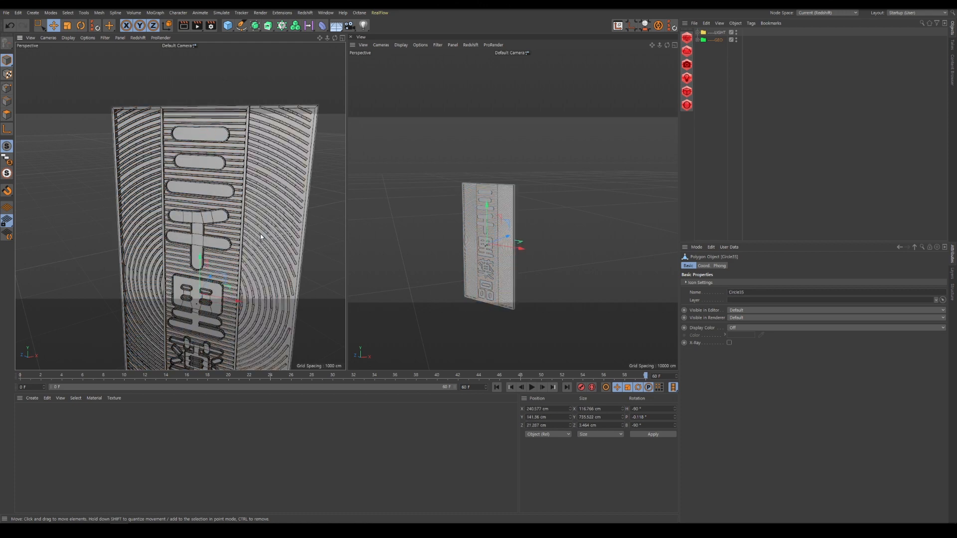
{"action": "key", "text": "ctrl+z"}
{"action": "key", "text": "ctrl+z"}
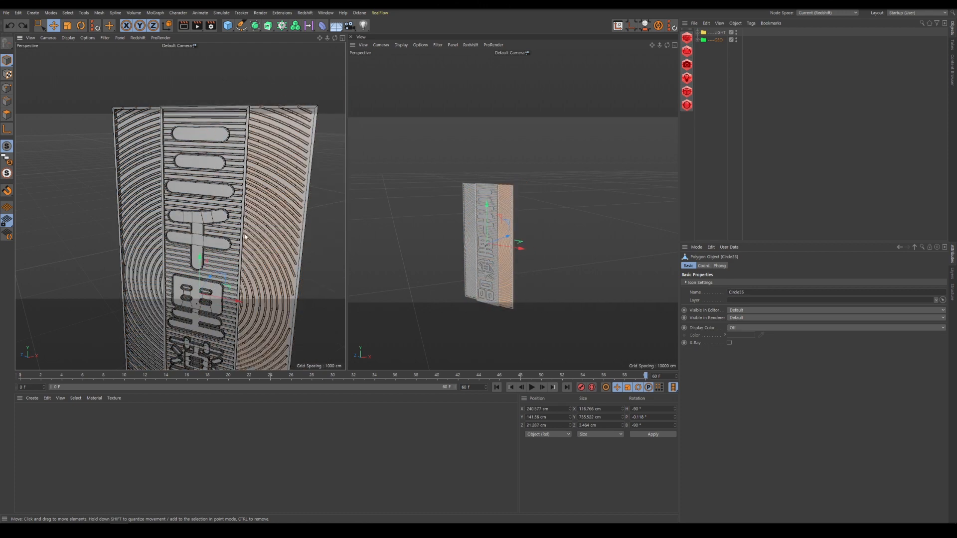
Step: Select the sign's left concentric-circle panel and expand the GEO hierarchy down to the parts of the original group
{"action": "left_click", "coordinate": [249, 243]}
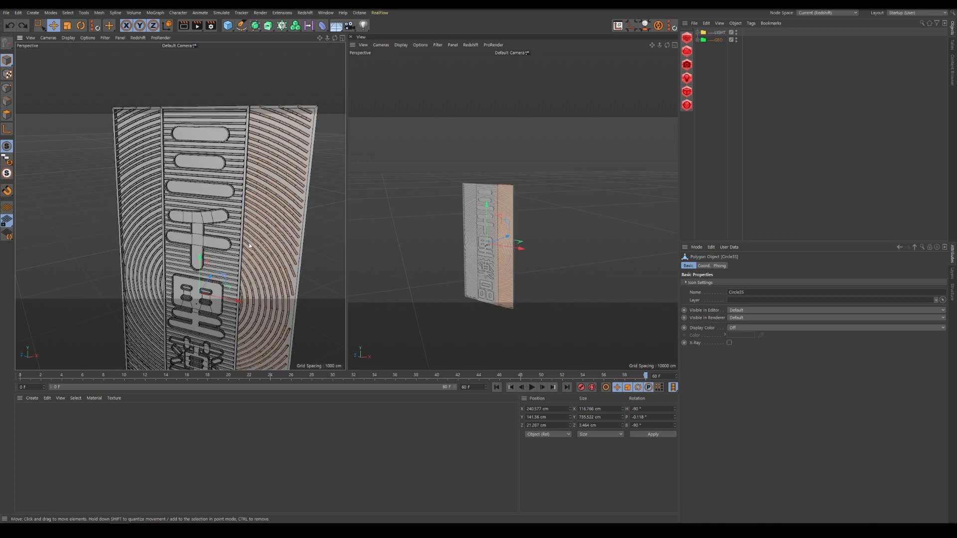
{"action": "left_click", "coordinate": [138, 244], "text": "shift"}
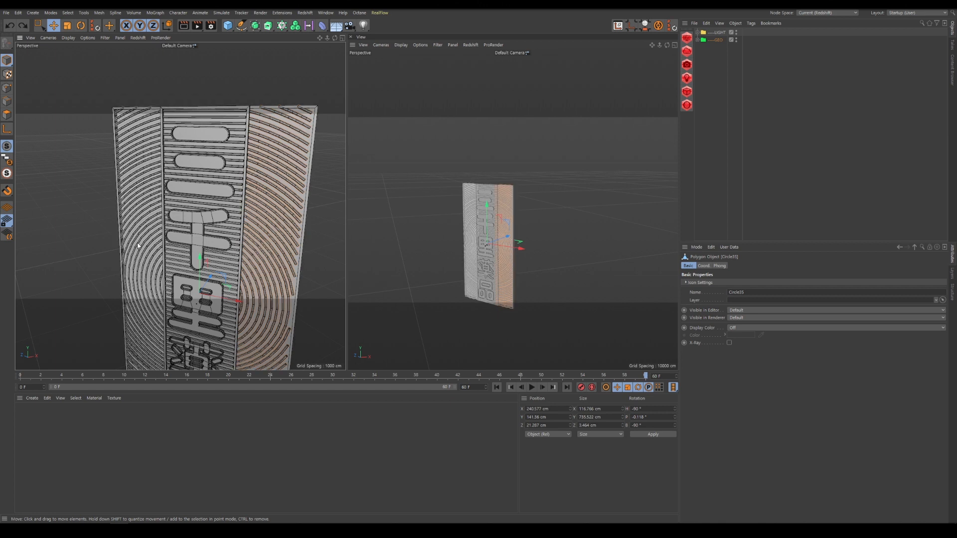
{"action": "left_click", "coordinate": [138, 244]}
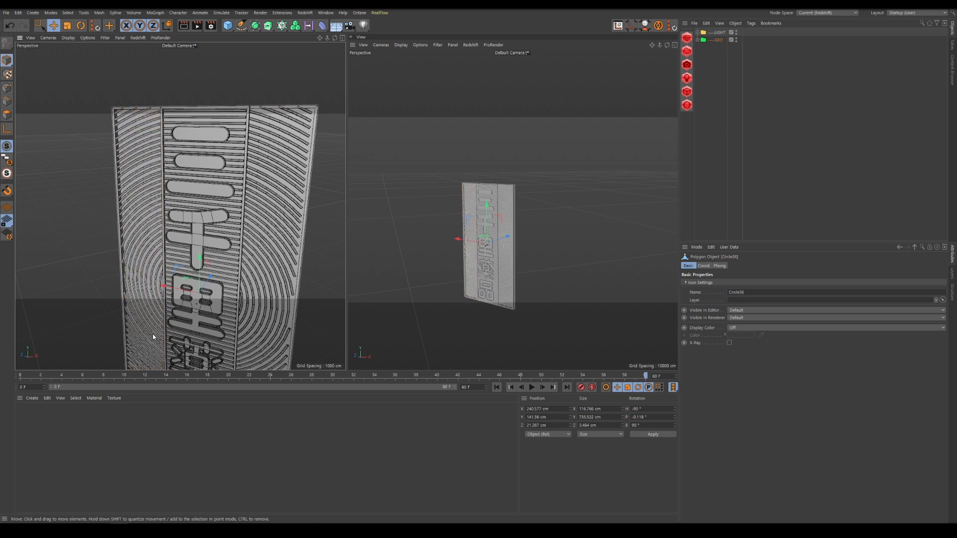
{"action": "left_click", "coordinate": [698, 39]}
{"action": "left_click", "coordinate": [710, 78]}
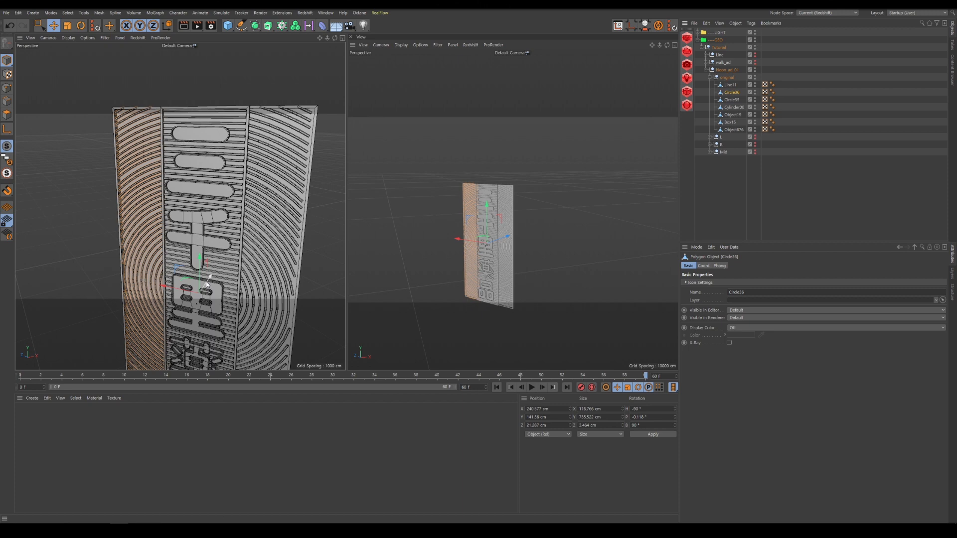
Step: Try moving the left concentric-circle panel out of the sign, and undo the move
{"action": "left_click_drag", "start_coordinate": [208, 287], "coordinate": [107, 283]}
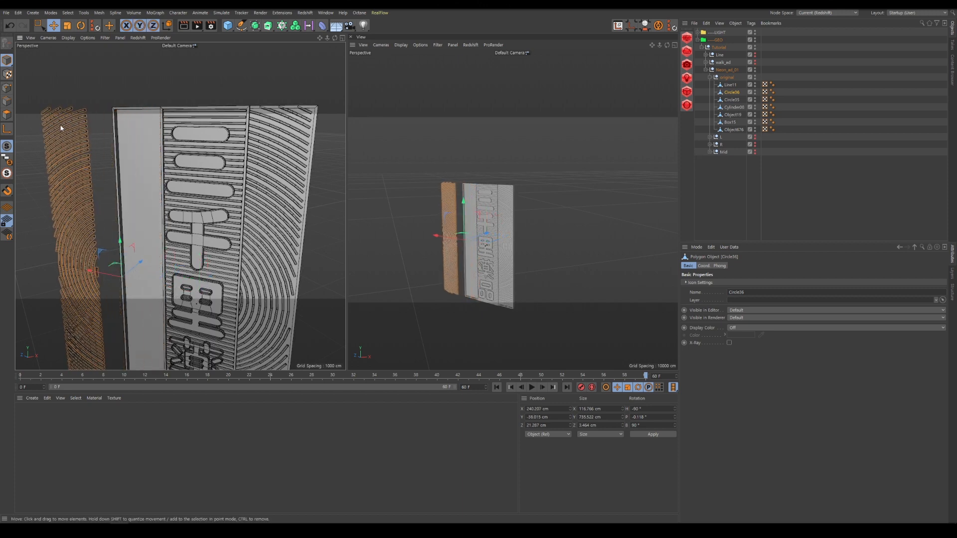
{"action": "key", "text": "ctrl+z"}
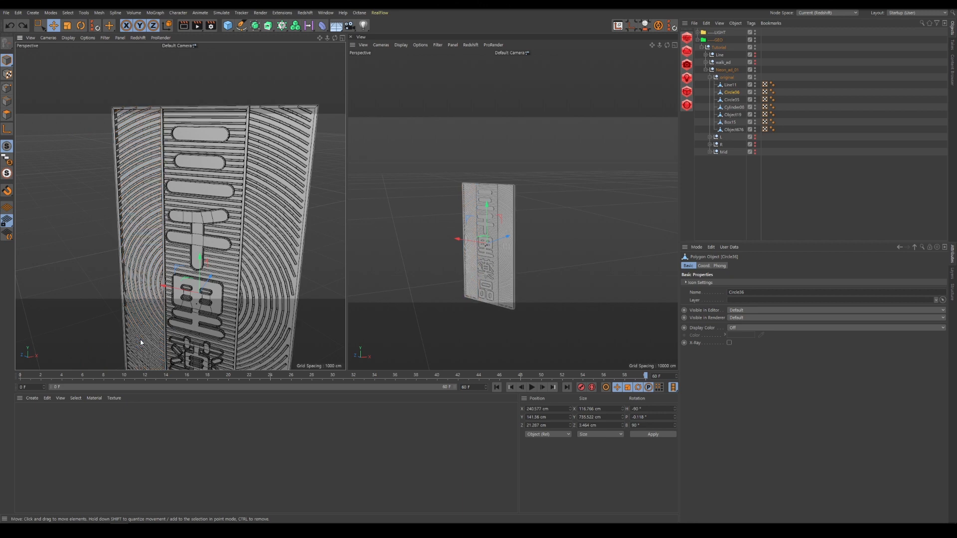
Step: Switch to polygon editing on the left concentric-circle panel and select one of its inner arcs
{"action": "key", "text": "Return"}
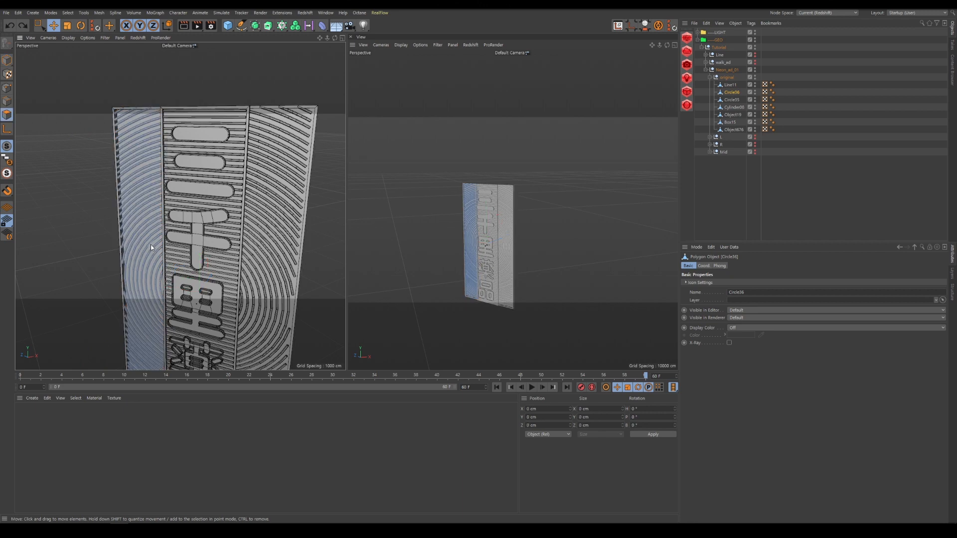
{"action": "double_click", "coordinate": [150, 244]}
{"action": "scroll", "coordinate": [152, 298], "scroll_direction": "up", "scroll_amount": 6}
{"action": "left_click", "coordinate": [164, 273]}
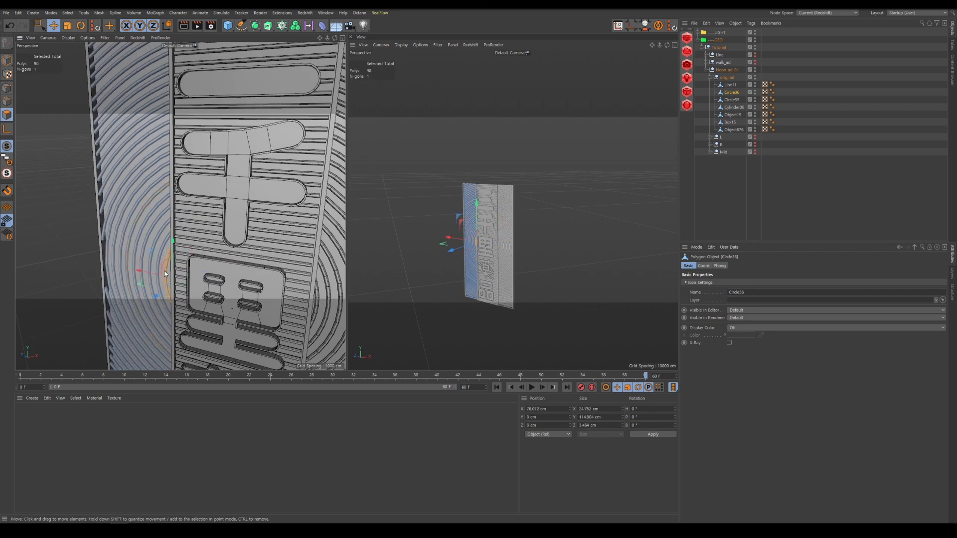
Step: Split the selected inner arc of the left concentric-circle panel off into its own object
{"action": "right_click", "coordinate": [189, 262]}
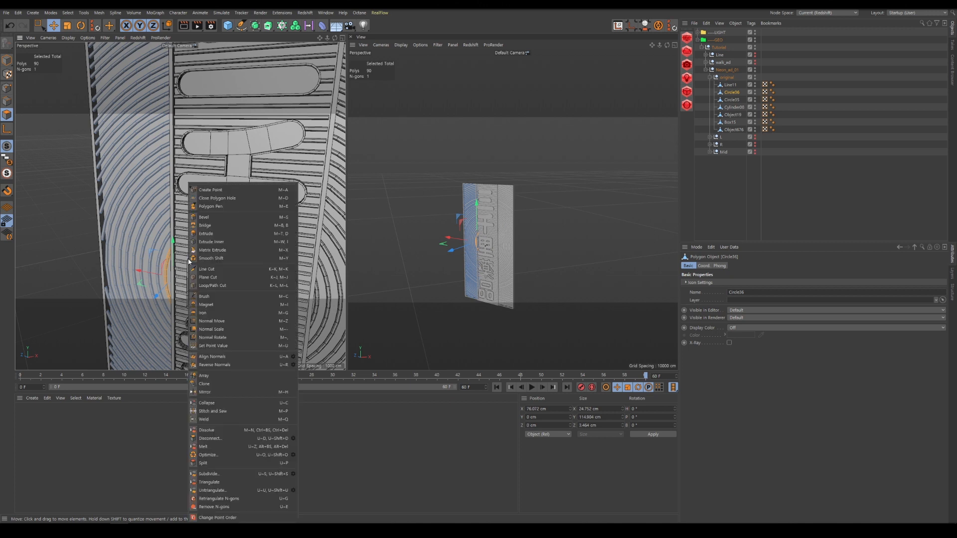
{"action": "left_click", "coordinate": [202, 464]}
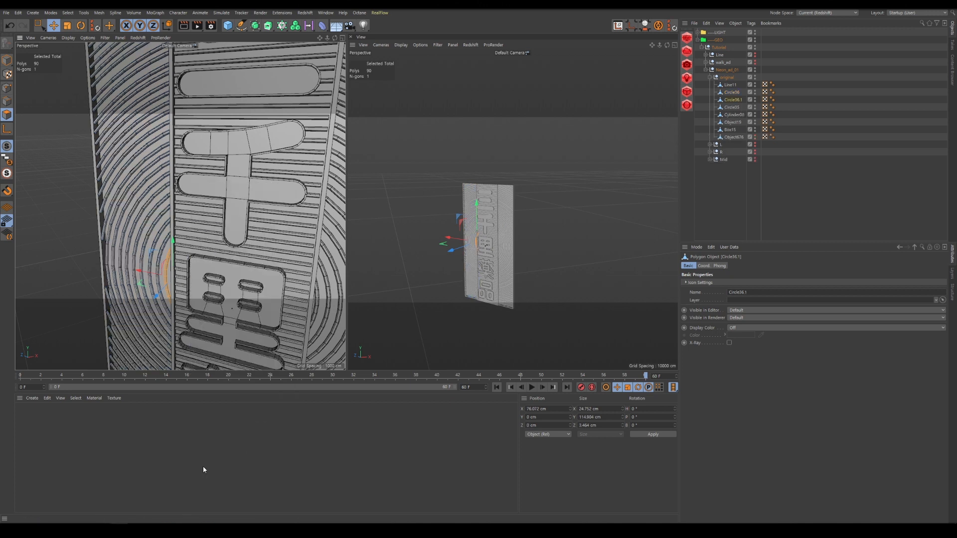
Step: Try moving the split-off arc out of the sign, in polygon and in model mode, and undo each move
{"action": "left_click_drag", "start_coordinate": [300, 257], "coordinate": [248, 245]}
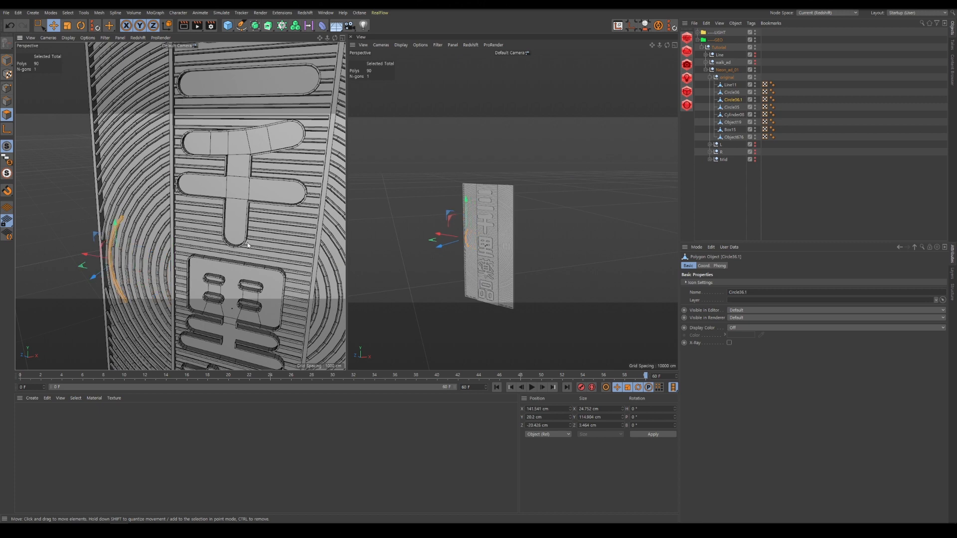
{"action": "key", "text": "ctrl+z"}
{"action": "left_click", "coordinate": [6, 60]}
{"action": "left_click_drag", "start_coordinate": [197, 282], "coordinate": [120, 269]}
{"action": "key", "text": "ctrl+z"}
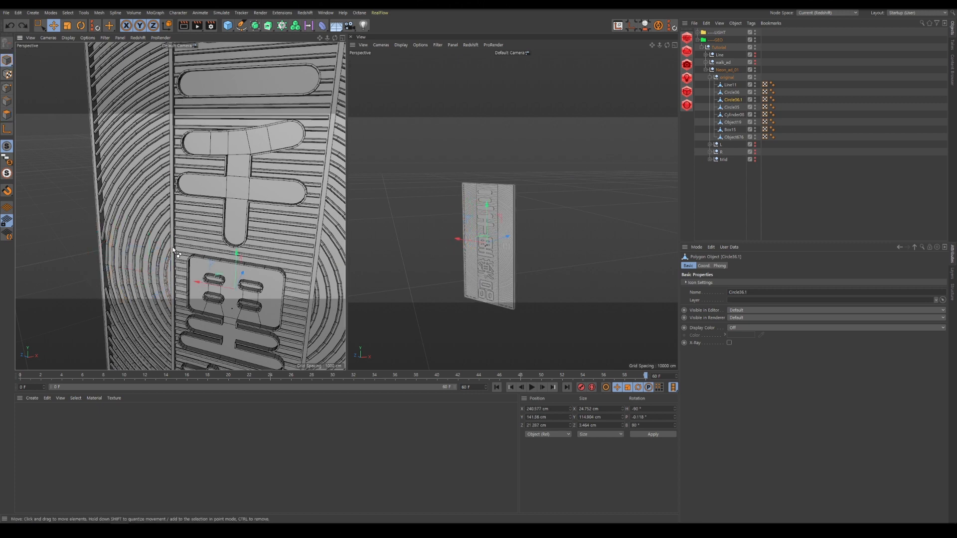
Step: Hide the original group, show the L group instead, and place it expanded above all other objects in the hierarchy
{"action": "left_click", "coordinate": [154, 183]}
{"action": "middle_click_drag", "start_coordinate": [155, 162], "coordinate": [181, 230], "text": "alt"}
{"action": "scroll", "coordinate": [178, 272], "scroll_direction": "down", "scroll_amount": 5}
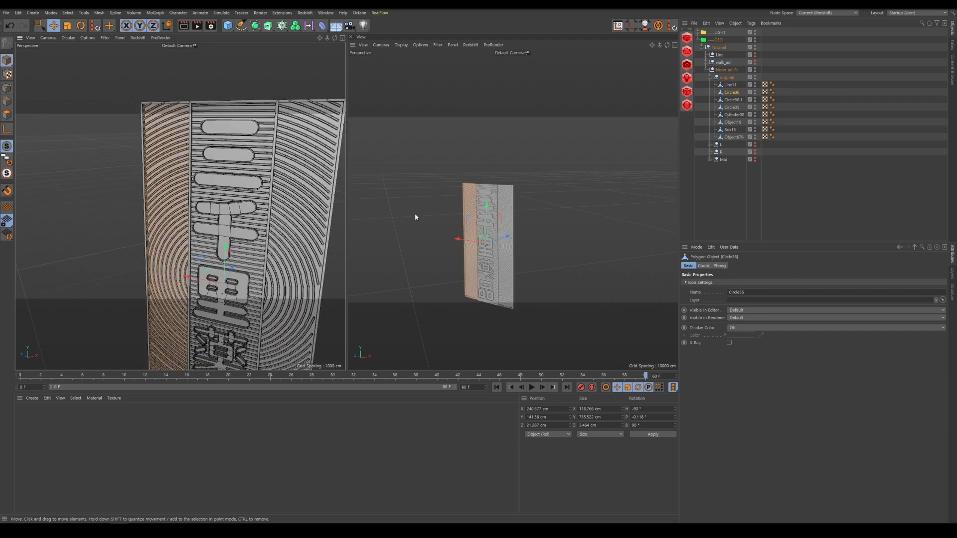
{"action": "left_click", "coordinate": [709, 78]}
{"action": "left_click", "coordinate": [750, 78], "text": "alt"}
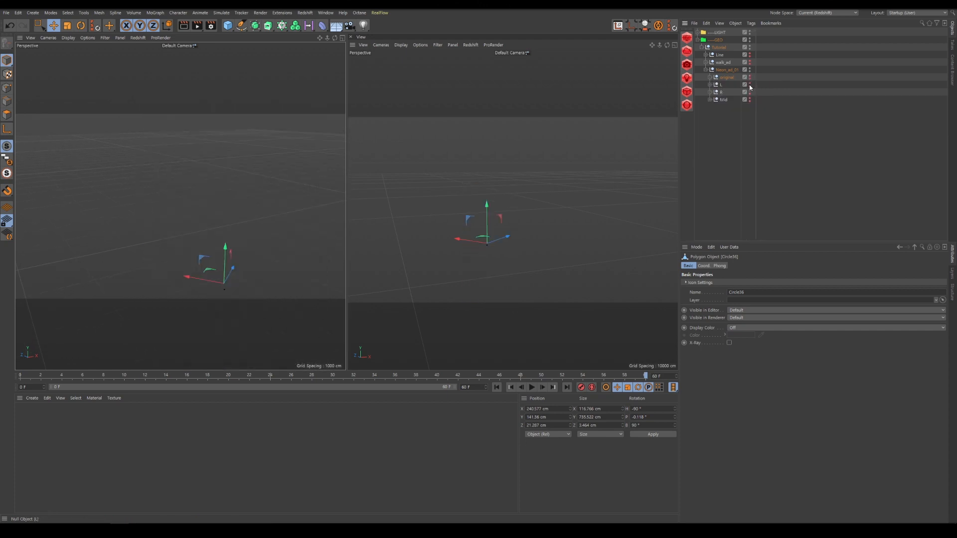
{"action": "left_click", "coordinate": [749, 85], "text": "alt"}
{"action": "mouse_move", "coordinate": [719, 88]}
{"action": "left_mouse_down"}
{"action": "mouse_move", "coordinate": [728, 57]}
{"action": "mouse_move", "coordinate": [710, 31]}
{"action": "left_mouse_up"}
{"action": "left_click", "coordinate": [697, 32]}
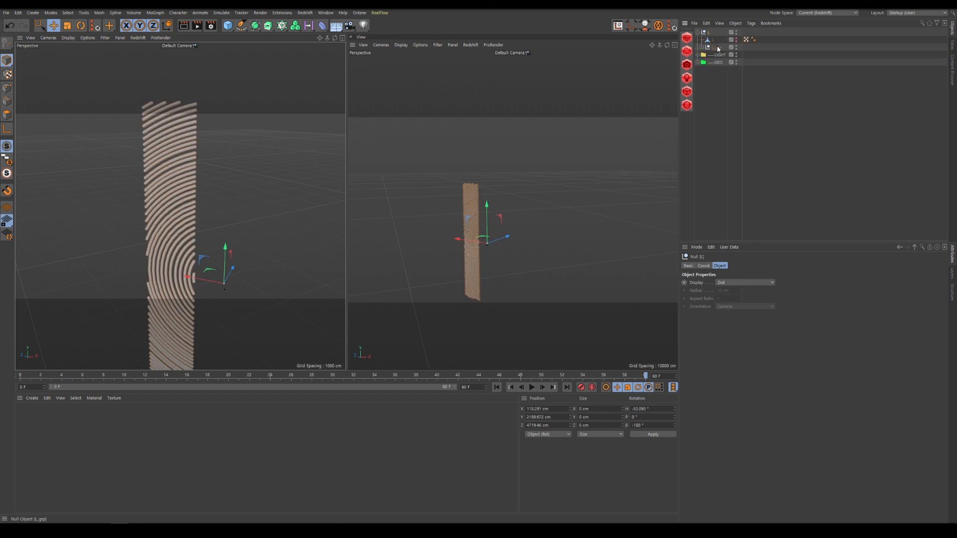
Step: Expand the L_grp group and examine its separate arc objects, selecting them all and then several inner arcs in turn
{"action": "left_click", "coordinate": [701, 47]}
{"action": "left_click", "coordinate": [718, 55]}
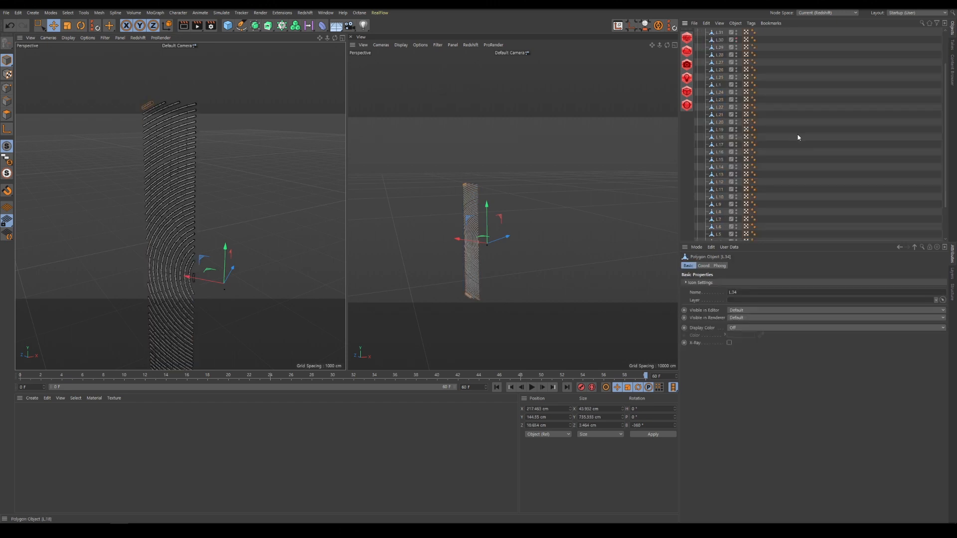
{"action": "scroll", "coordinate": [797, 139], "scroll_direction": "down", "scroll_amount": 4}
{"action": "left_click", "coordinate": [712, 223], "text": "shift"}
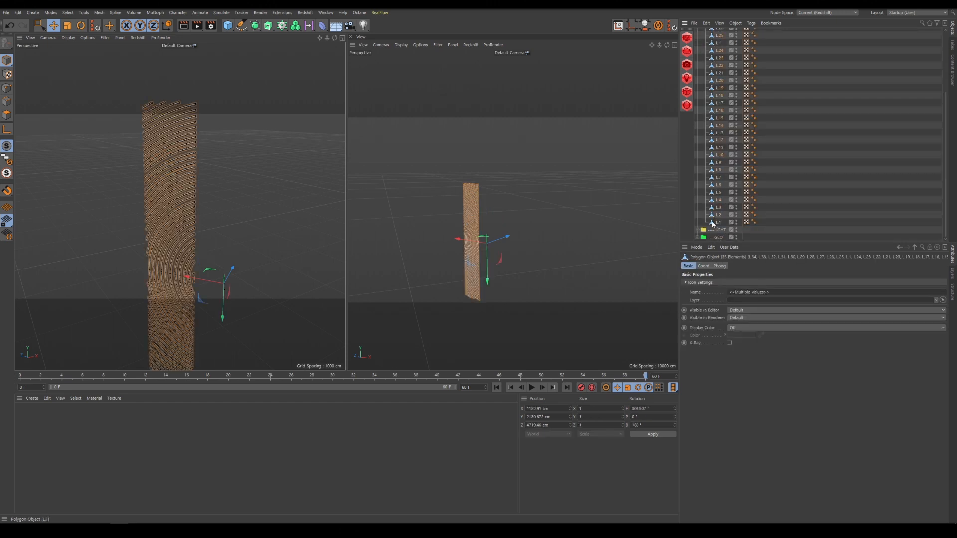
{"action": "left_click", "coordinate": [191, 268]}
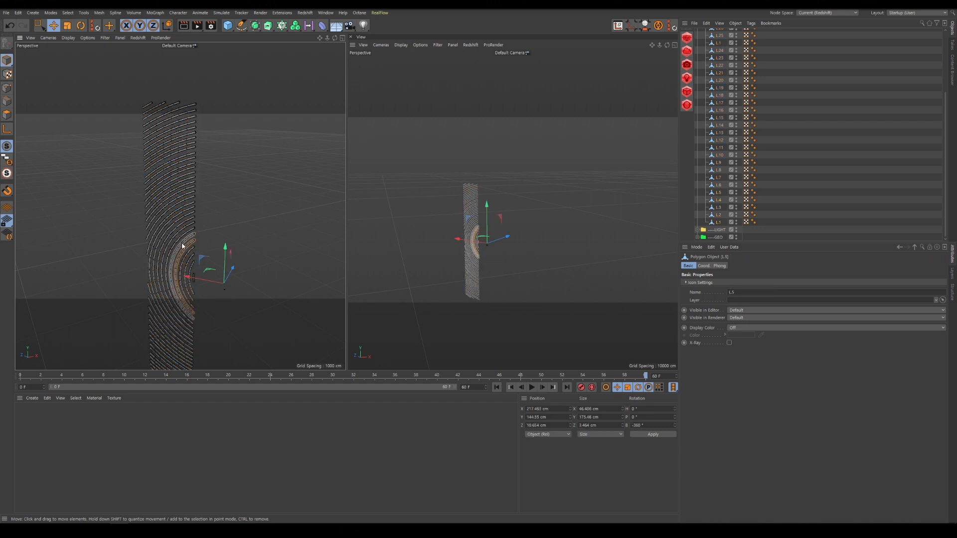
{"action": "left_click", "coordinate": [182, 243]}
{"action": "left_click", "coordinate": [178, 238]}
{"action": "left_click", "coordinate": [173, 239]}
{"action": "mouse_move", "coordinate": [205, 243]}
{"action": "left_mouse_down"}
{"action": "mouse_move", "coordinate": [144, 254]}
{"action": "mouse_move", "coordinate": [207, 249]}
{"action": "left_mouse_up"}
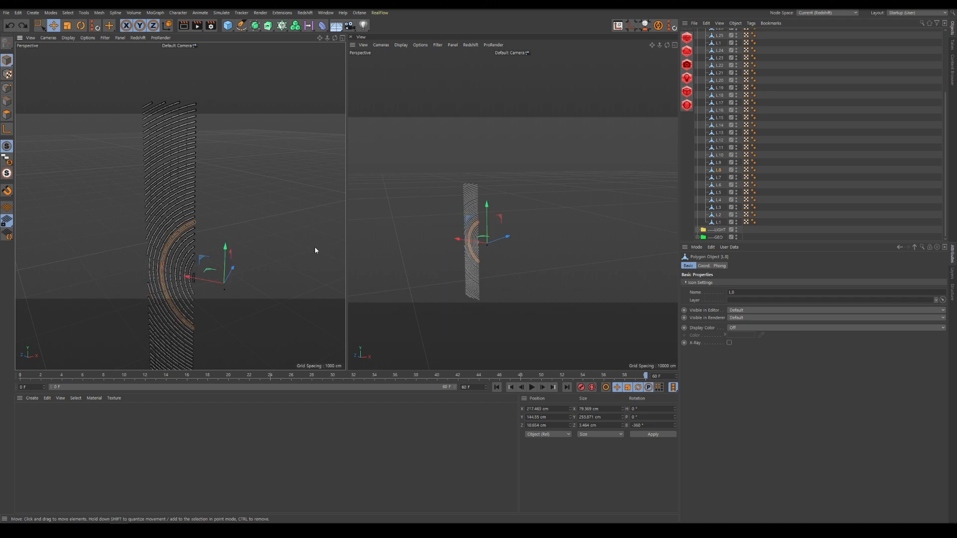
Step: Add a MoGraph Fracture object inside the L_grp group
{"action": "scroll", "coordinate": [718, 51], "scroll_direction": "up", "scroll_amount": 4}
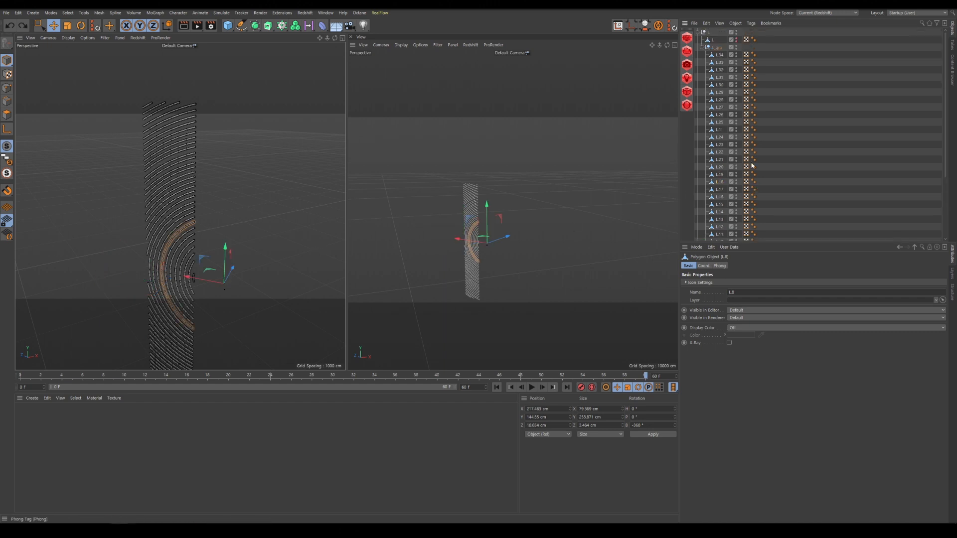
{"action": "left_click", "coordinate": [718, 51]}
{"action": "left_click", "coordinate": [282, 25]}
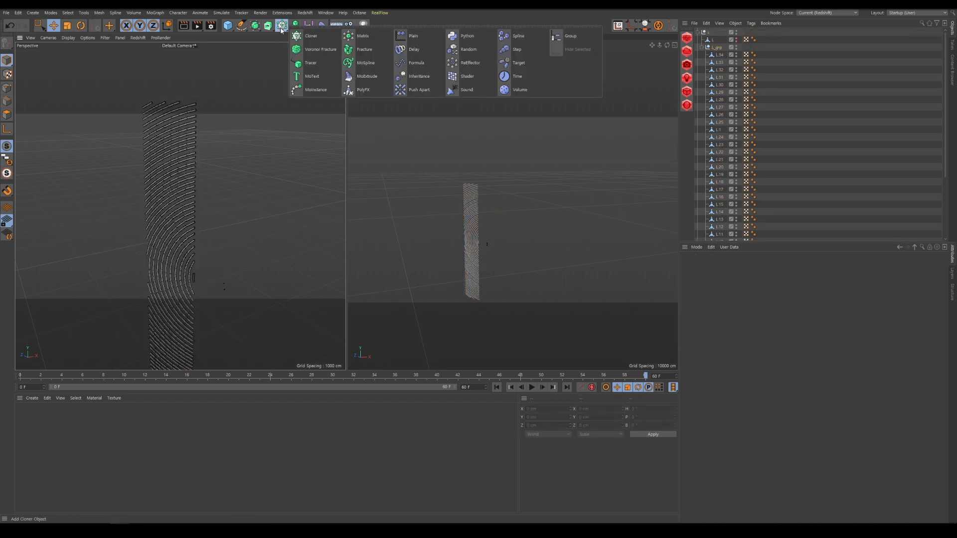
{"action": "left_click", "coordinate": [361, 55]}
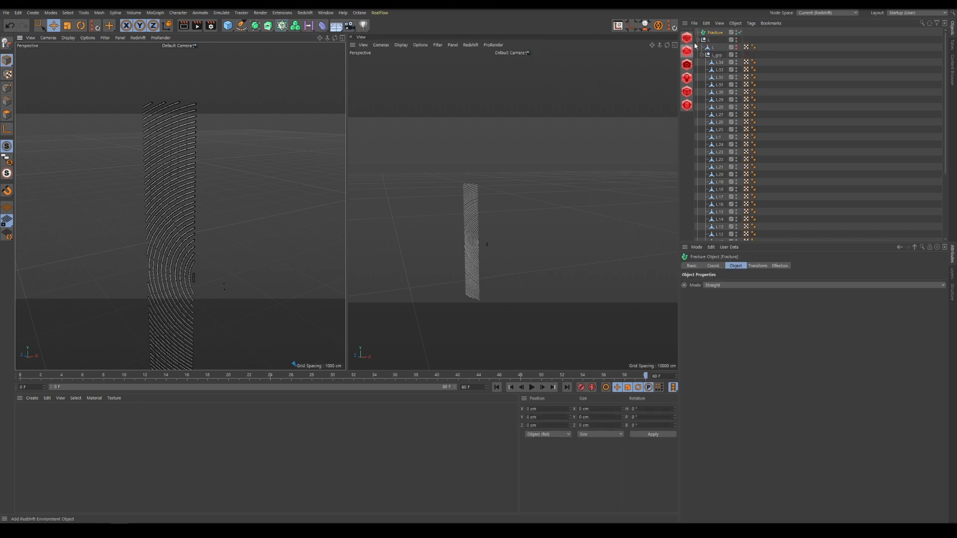
Step: Make all the arc objects in L_grp children of the Fracture object and collapse its hierarchy
{"action": "left_click", "coordinate": [722, 66]}
{"action": "scroll", "coordinate": [819, 159], "scroll_direction": "down", "scroll_amount": 5}
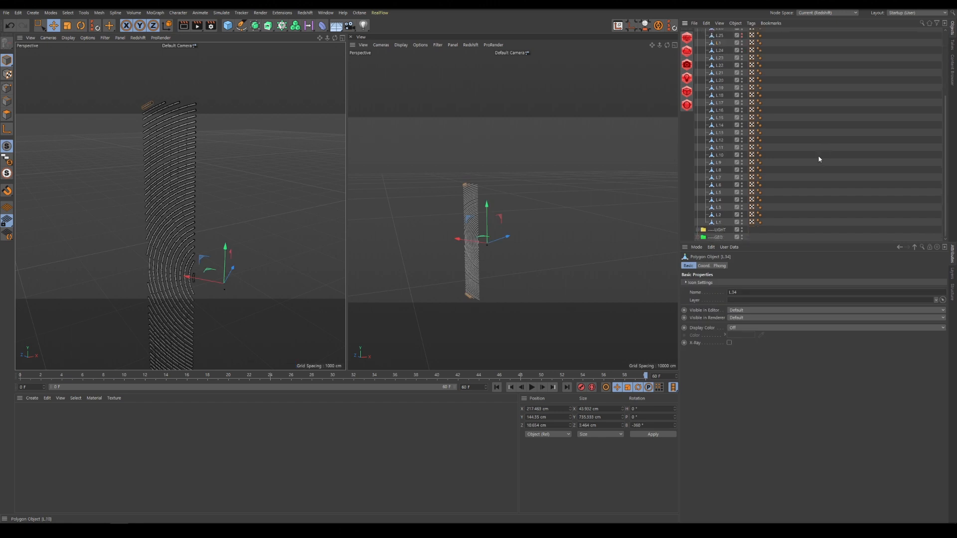
{"action": "left_click", "coordinate": [714, 223], "text": "shift"}
{"action": "scroll", "coordinate": [793, 151], "scroll_direction": "up", "scroll_amount": 5}
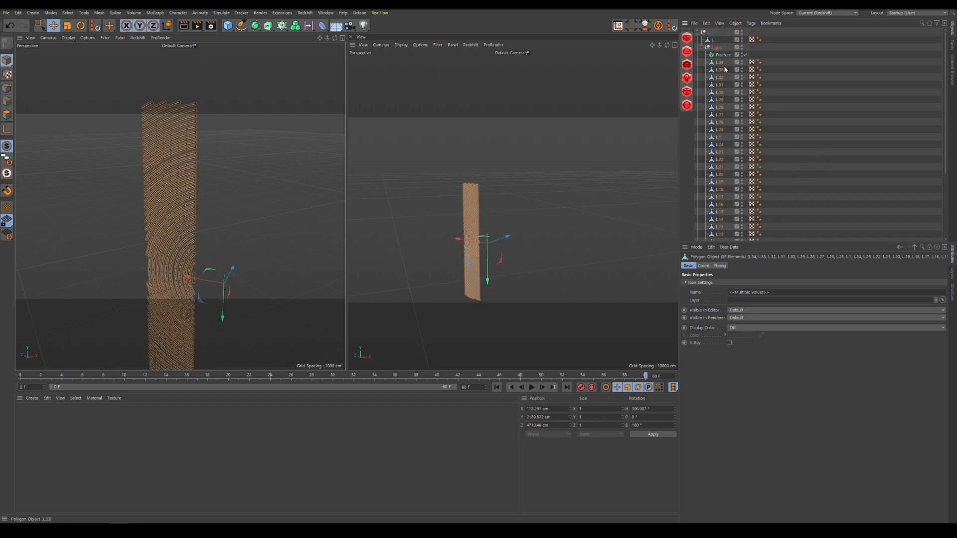
{"action": "left_click_drag", "start_coordinate": [725, 69], "coordinate": [723, 55]}
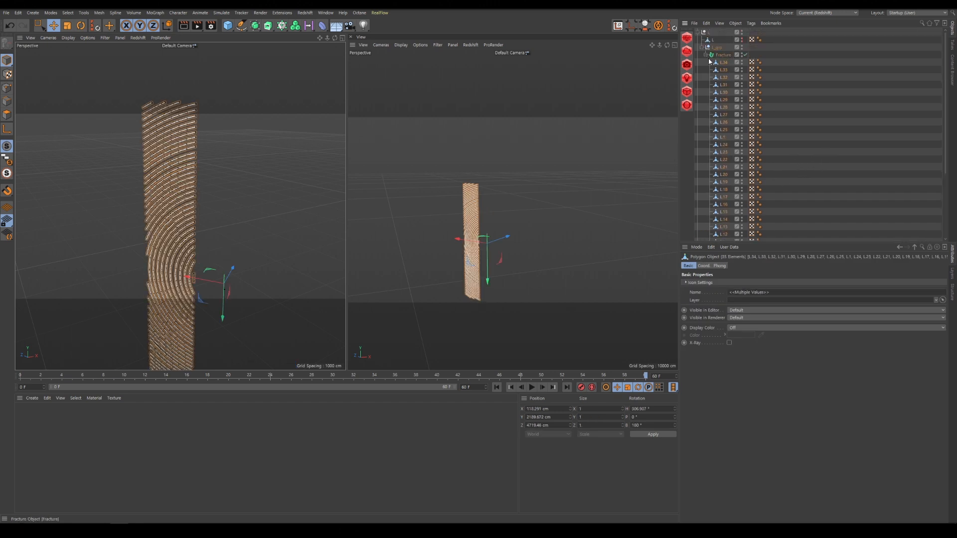
{"action": "left_click", "coordinate": [707, 56]}
{"action": "left_click", "coordinate": [705, 55]}
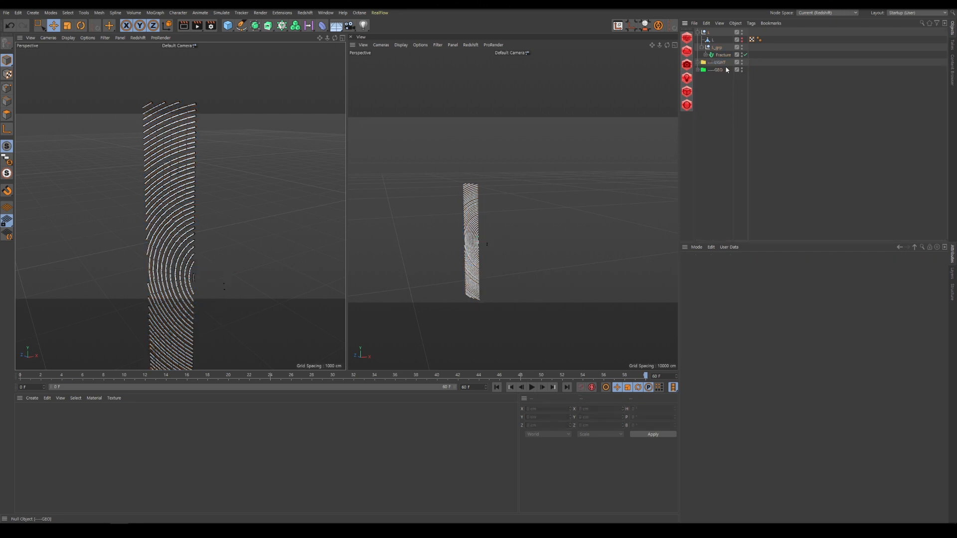
Step: Set the Fracture object's mode to Explode Segments
{"action": "left_click", "coordinate": [725, 55]}
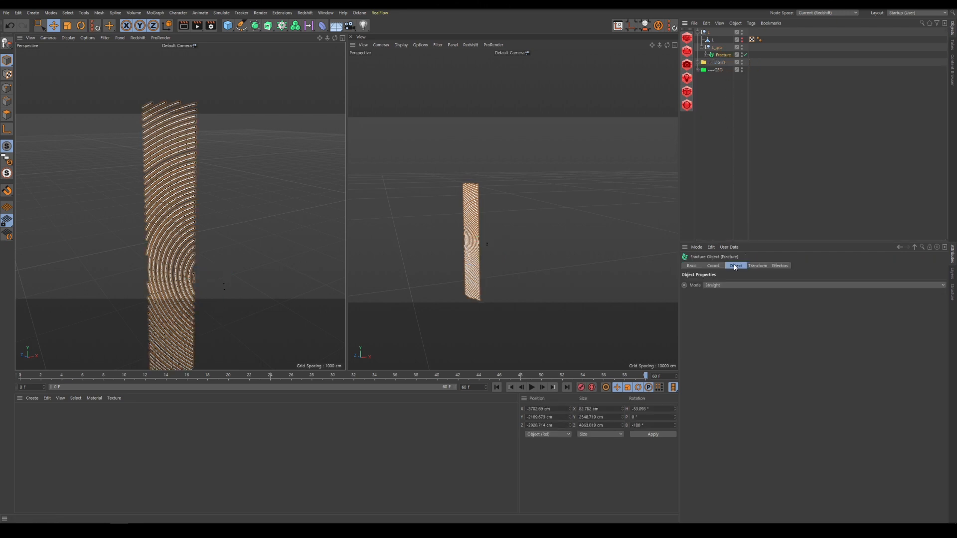
{"action": "left_click", "coordinate": [731, 287]}
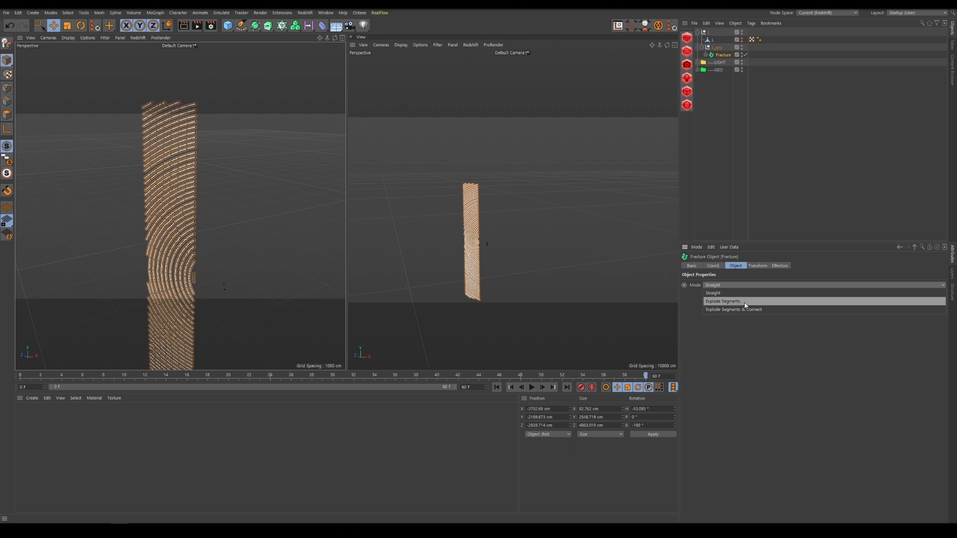
{"action": "left_click", "coordinate": [744, 302]}
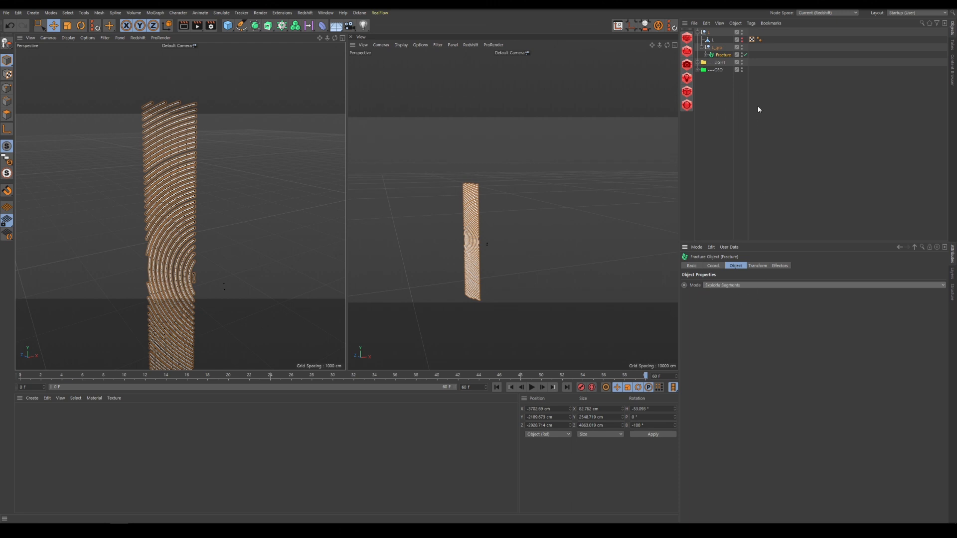
Step: Add a Plain effector to the Fracture object, place it in the L_grp group, and check the Fracture's effector list
{"action": "left_click", "coordinate": [281, 25]}
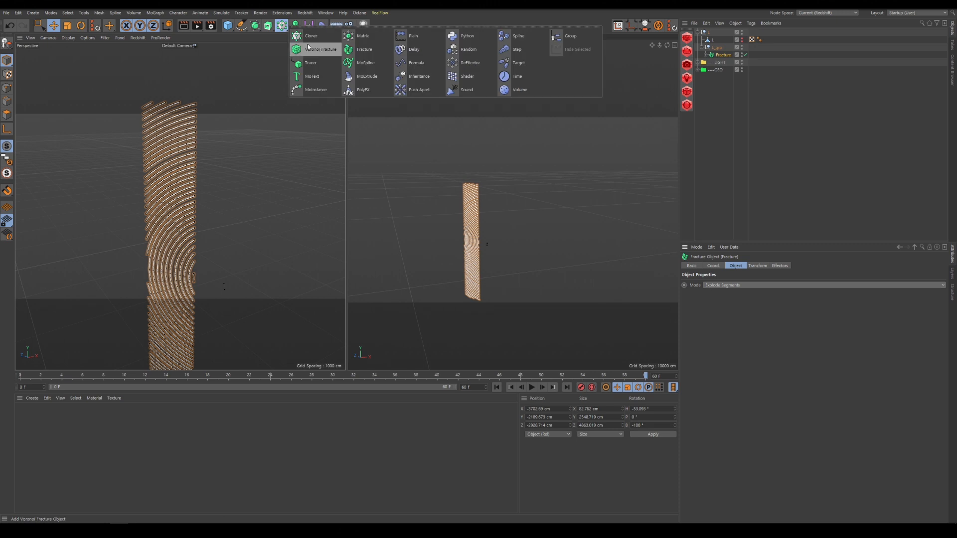
{"action": "left_click", "coordinate": [413, 36]}
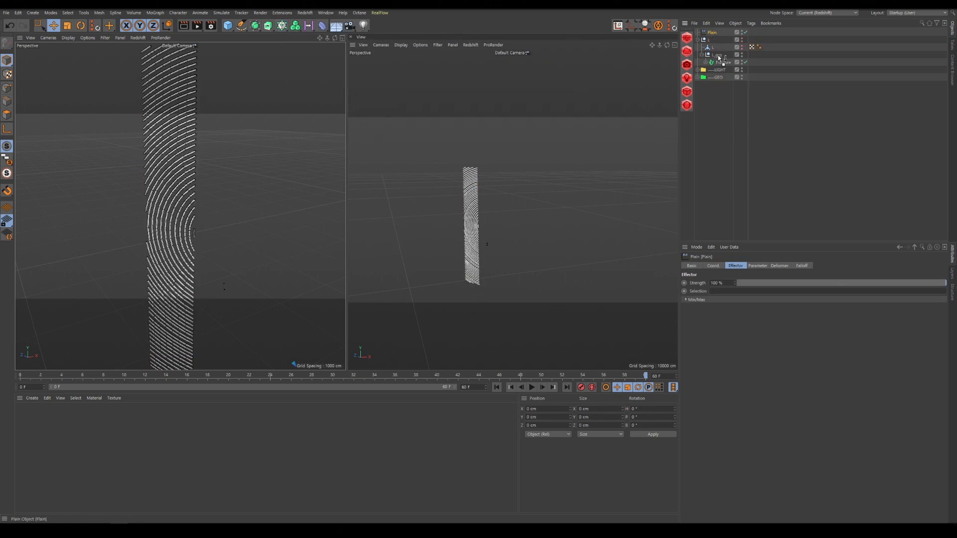
{"action": "left_click_drag", "start_coordinate": [721, 58], "coordinate": [721, 59]}
{"action": "left_click", "coordinate": [722, 62]}
{"action": "left_click", "coordinate": [780, 265]}
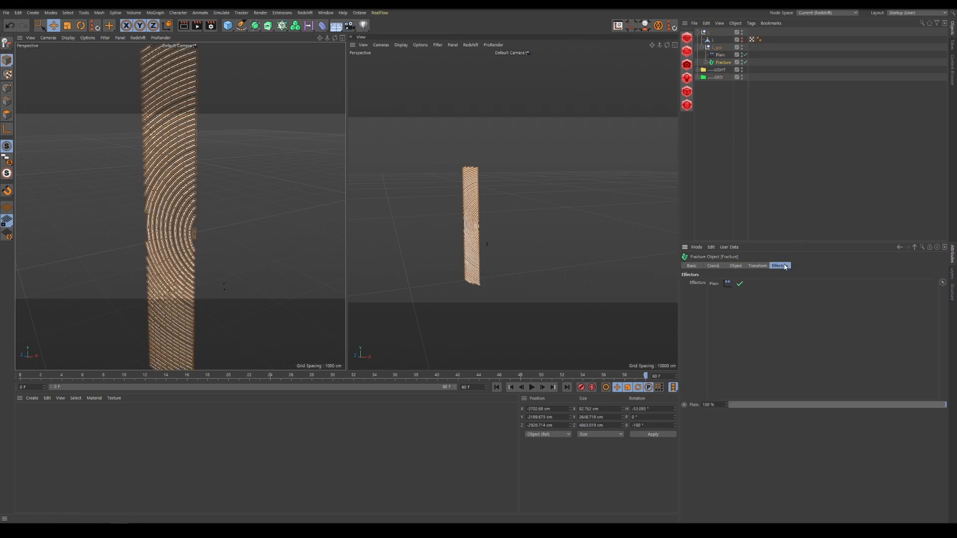
Step: Turn off the Plain effector's Position transform and add a Spherical Field to its falloff
{"action": "left_click", "coordinate": [720, 55]}
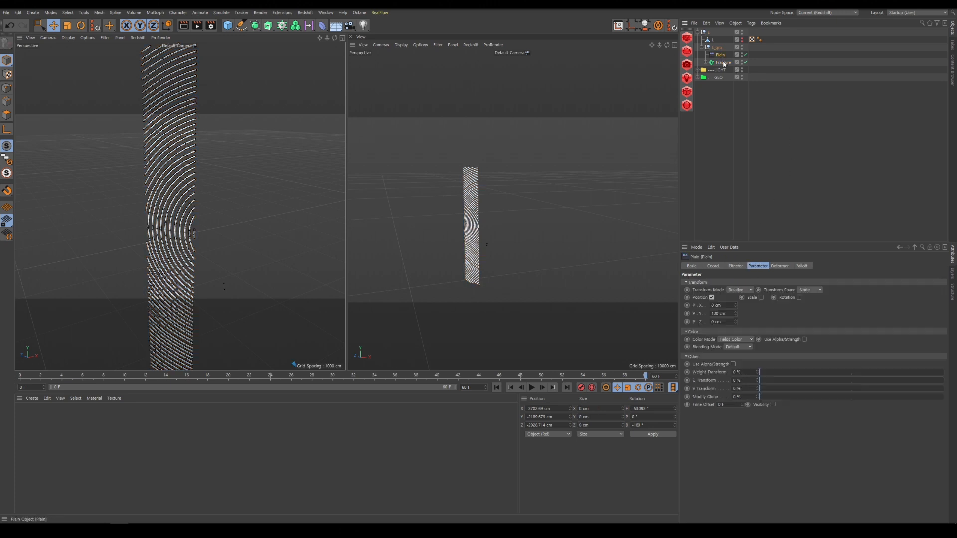
{"action": "left_click", "coordinate": [711, 298]}
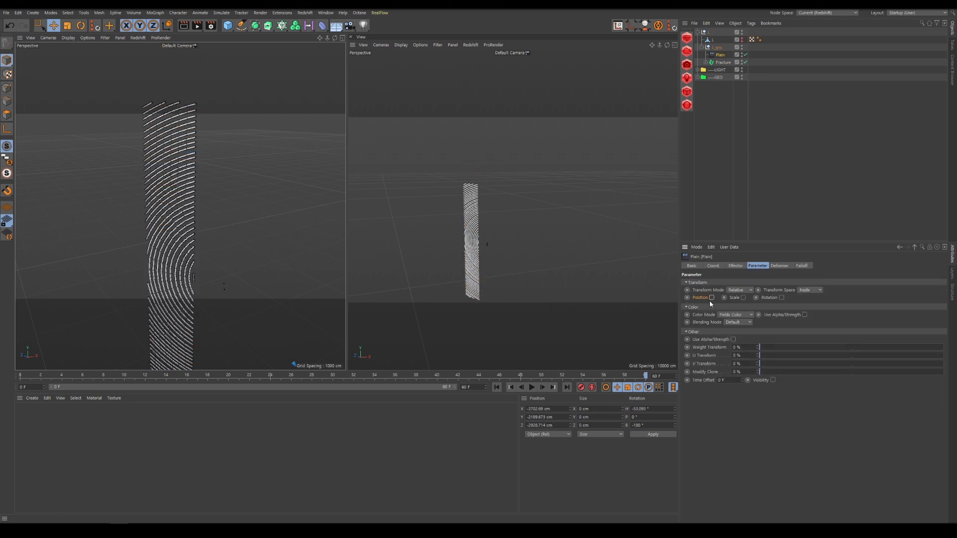
{"action": "left_click", "coordinate": [801, 266]}
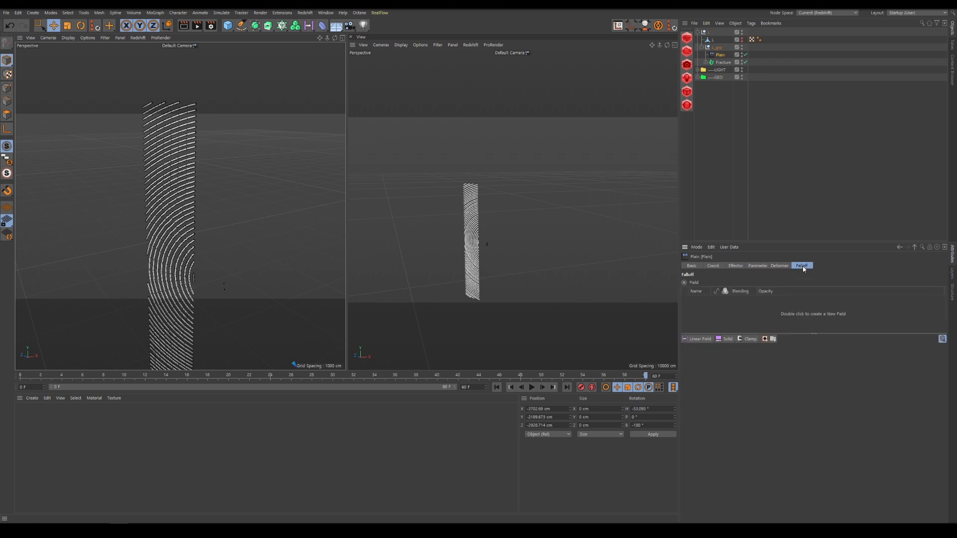
{"action": "left_click", "coordinate": [696, 340]}
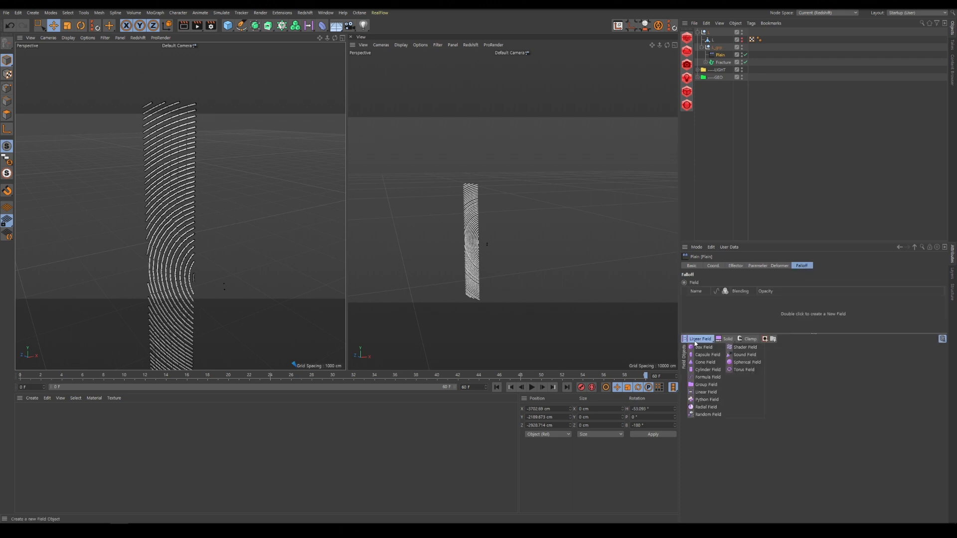
{"action": "left_click", "coordinate": [750, 362]}
Step: Change the Spherical Field's color remap mode so the arcs are shaded by a black-to-white falloff
{"action": "left_click", "coordinate": [734, 62]}
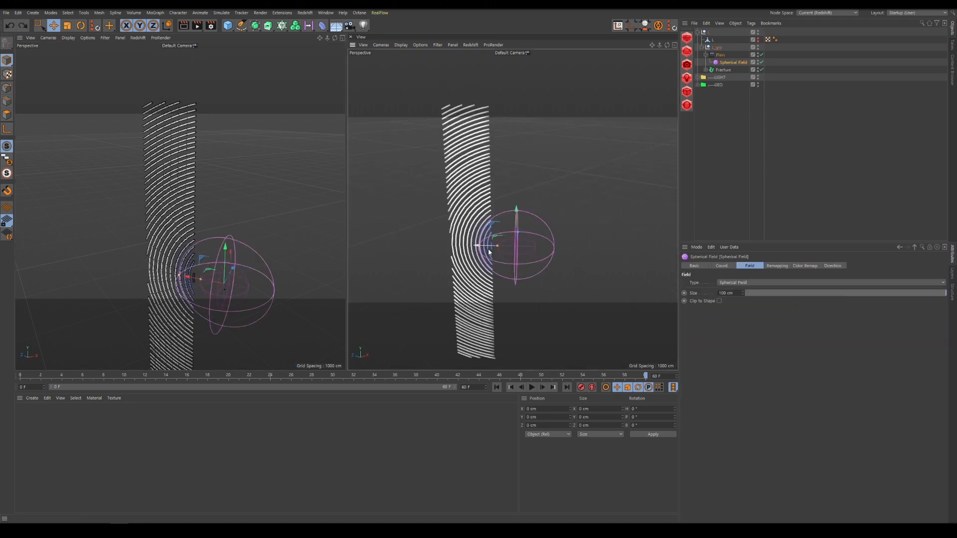
{"action": "left_click", "coordinate": [803, 266]}
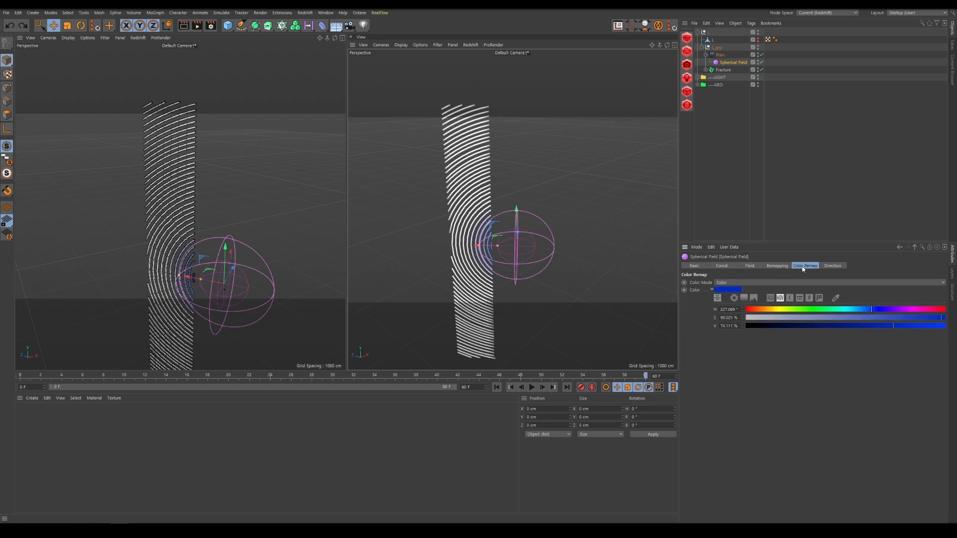
{"action": "left_click", "coordinate": [737, 282]}
{"action": "left_click", "coordinate": [731, 301]}
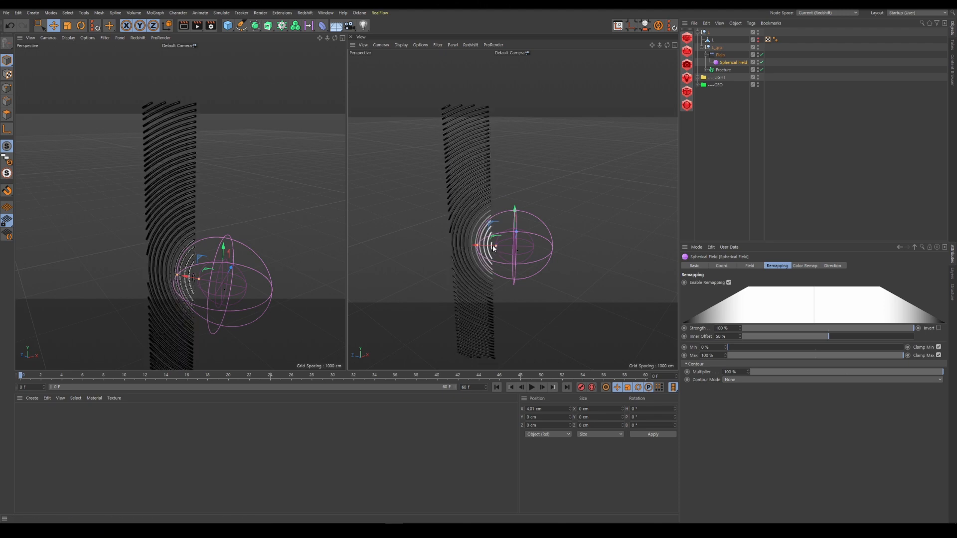
Step: Move the Spherical Field to about X 61 cm, at the arcs' center, and set its inner offset to 0%
{"action": "mouse_move", "coordinate": [491, 249]}
{"action": "left_mouse_down"}
{"action": "mouse_move", "coordinate": [468, 249]}
{"action": "mouse_move", "coordinate": [478, 247]}
{"action": "left_mouse_up"}
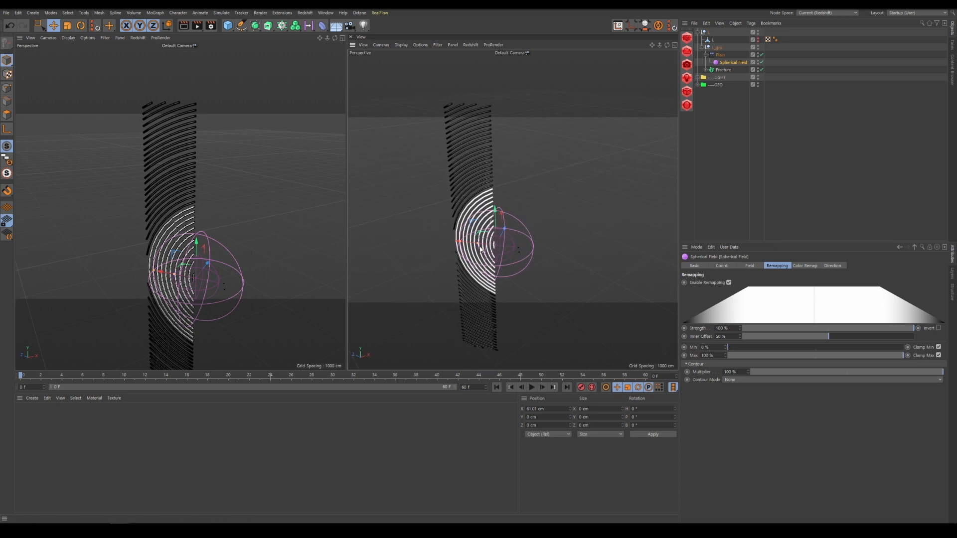
{"action": "left_click_drag", "start_coordinate": [828, 336], "coordinate": [725, 336]}
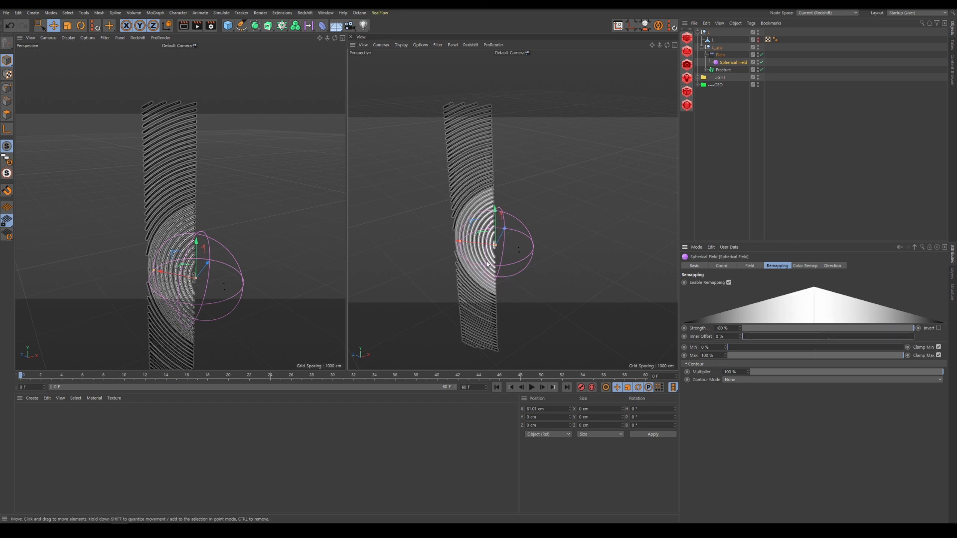
Step: Enlarge the Spherical Field until its sphere covers nearly the whole strip of arcs
{"action": "left_click_drag", "start_coordinate": [459, 242], "coordinate": [457, 241]}
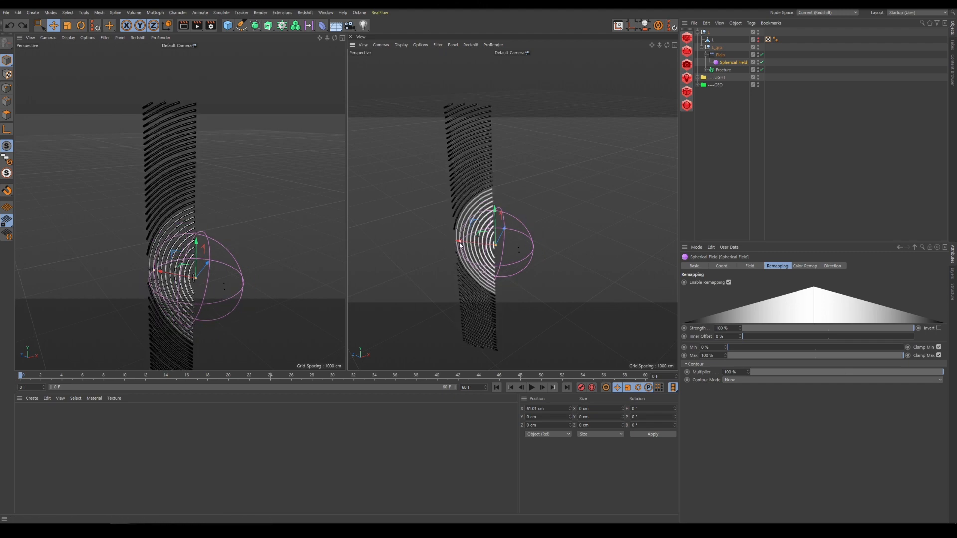
{"action": "left_click_drag", "start_coordinate": [459, 245], "coordinate": [368, 131]}
{"action": "left_click_drag", "start_coordinate": [472, 208], "coordinate": [499, 185], "text": "alt"}
{"action": "left_click_drag", "start_coordinate": [498, 185], "coordinate": [521, 192], "text": "alt"}
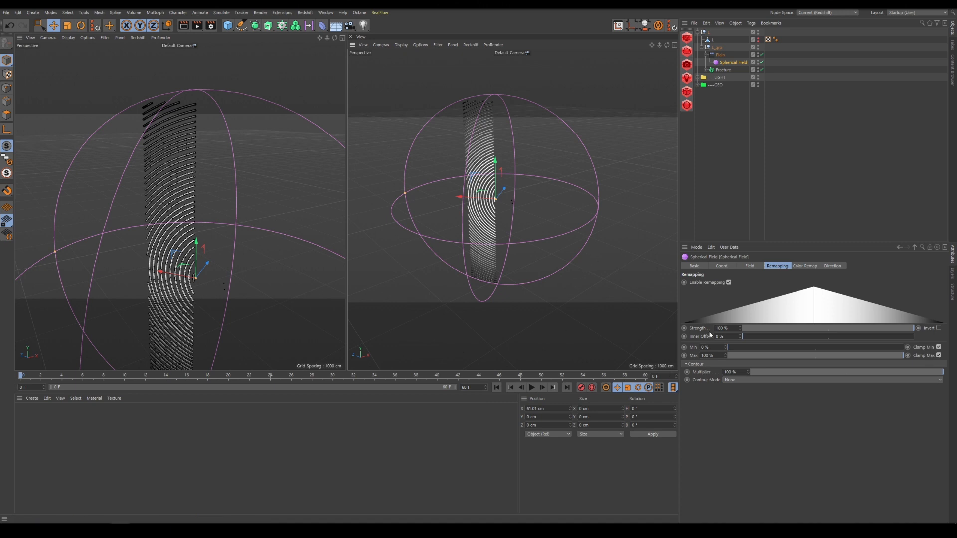
Step: Set the Spherical Field's contour mode to Curve and apply the Linear spline preset to the curve
{"action": "left_click", "coordinate": [702, 379]}
{"action": "left_click", "coordinate": [728, 381]}
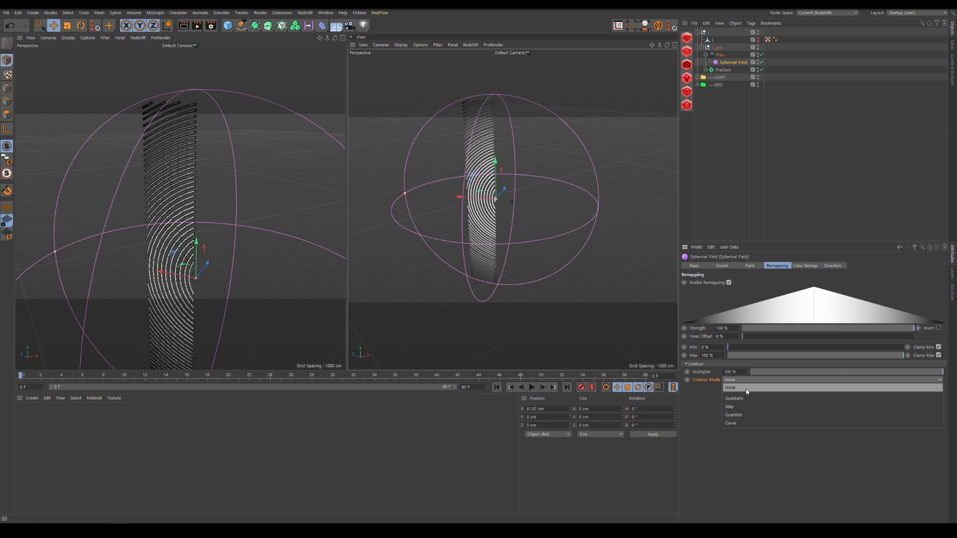
{"action": "left_click", "coordinate": [742, 419]}
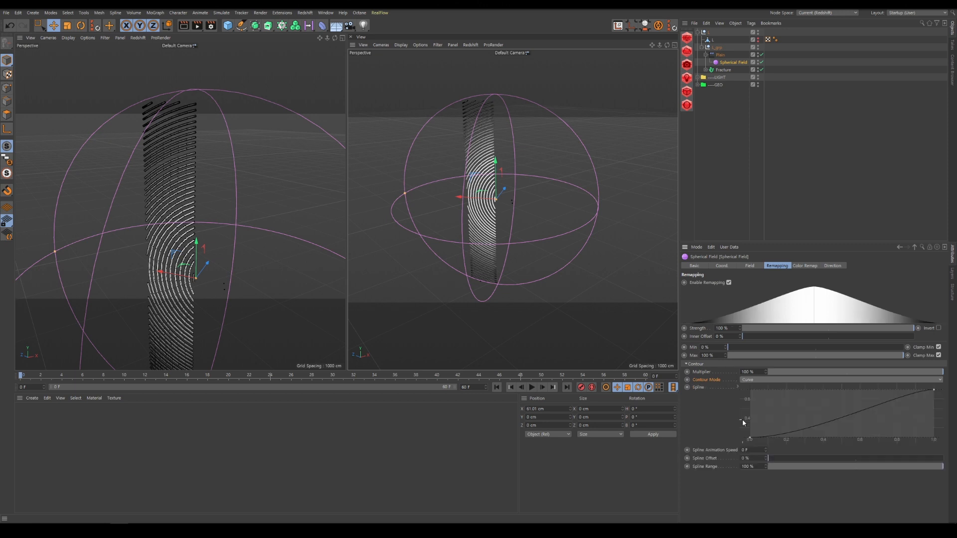
{"action": "right_click", "coordinate": [797, 401]}
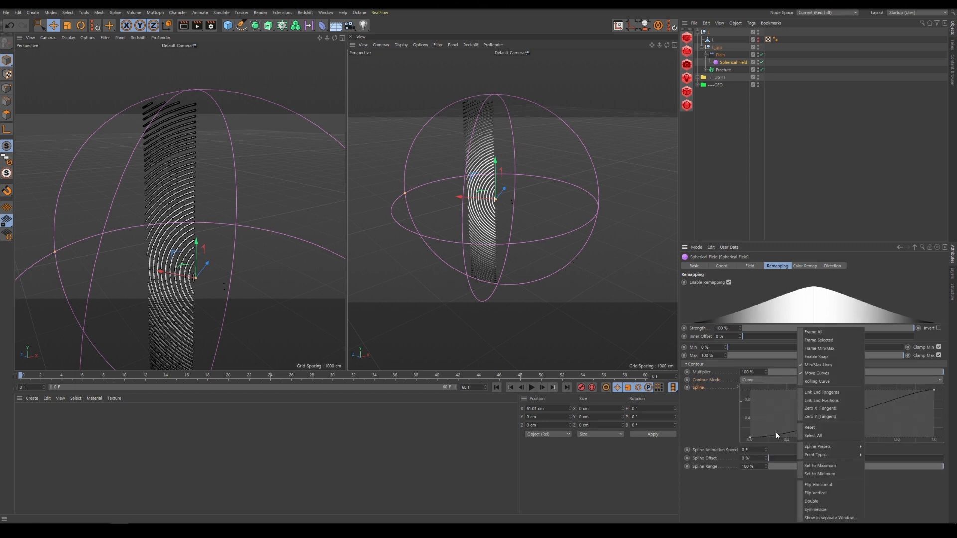
{"action": "mouse_move", "coordinate": [813, 448]}
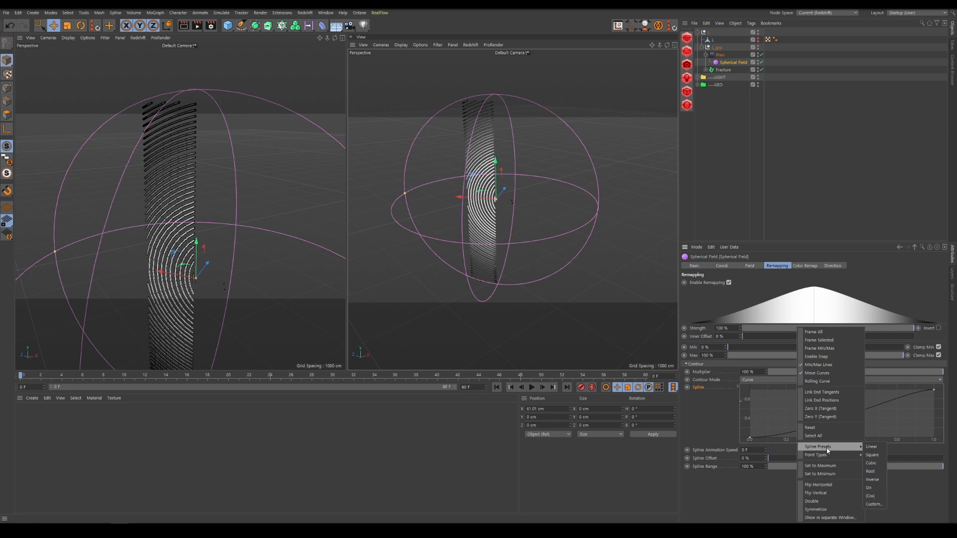
{"action": "left_click", "coordinate": [872, 447]}
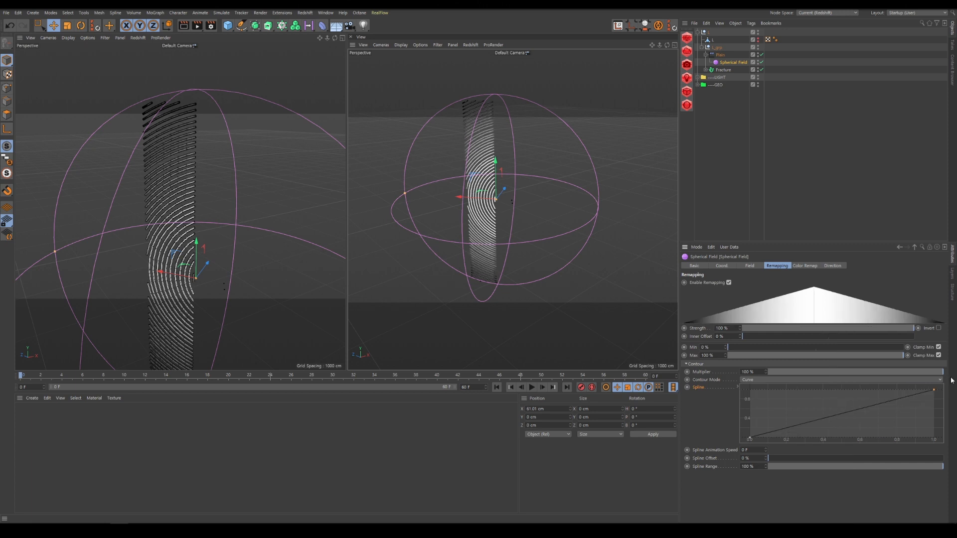
Step: Move the remapping curve's two end points close together to form a steep rise from 0 to 1 at about 0.25 to 0.28
{"action": "mouse_move", "coordinate": [934, 390]}
{"action": "left_mouse_down"}
{"action": "mouse_move", "coordinate": [866, 387]}
{"action": "mouse_move", "coordinate": [940, 386]}
{"action": "left_mouse_up"}
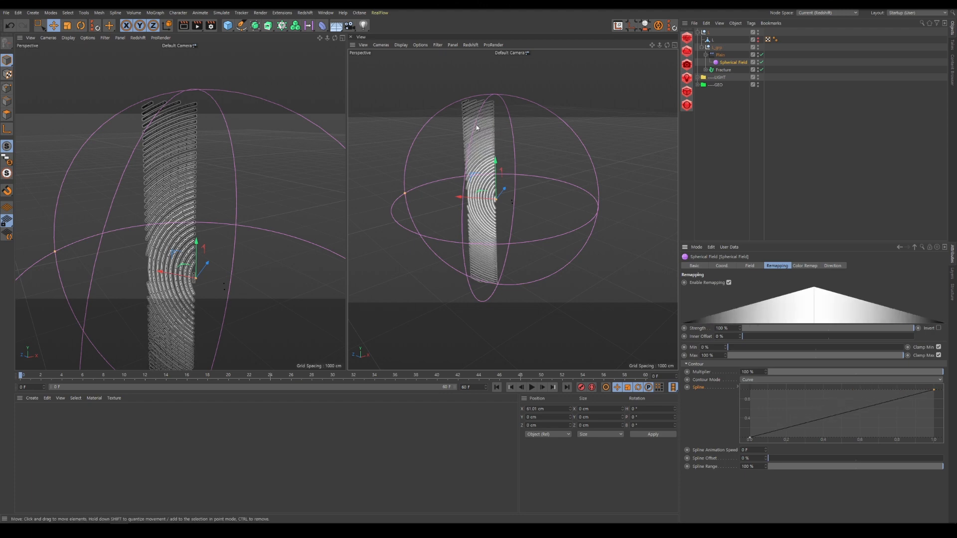
{"action": "left_click_drag", "start_coordinate": [933, 390], "coordinate": [822, 389]}
{"action": "left_click_drag", "start_coordinate": [751, 440], "coordinate": [815, 441]}
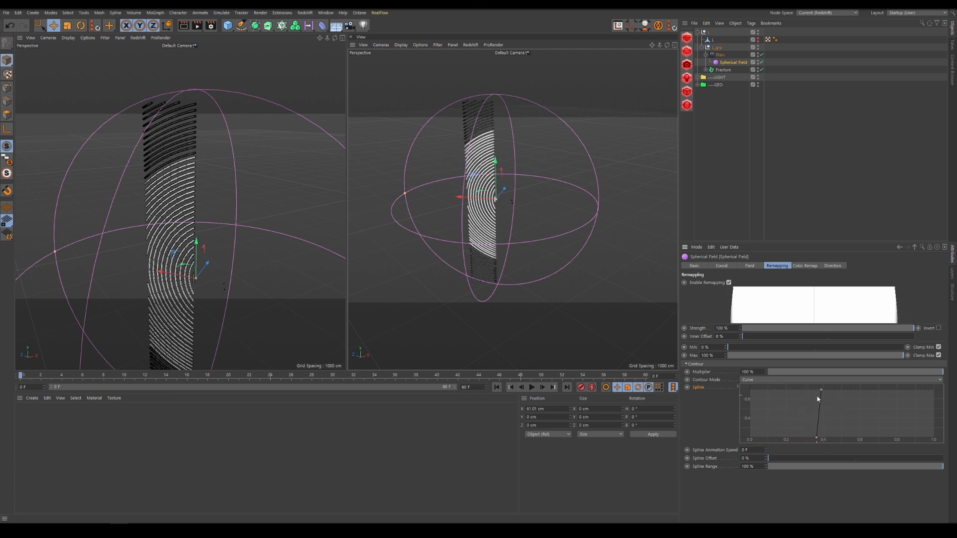
{"action": "left_click_drag", "start_coordinate": [820, 391], "coordinate": [800, 393]}
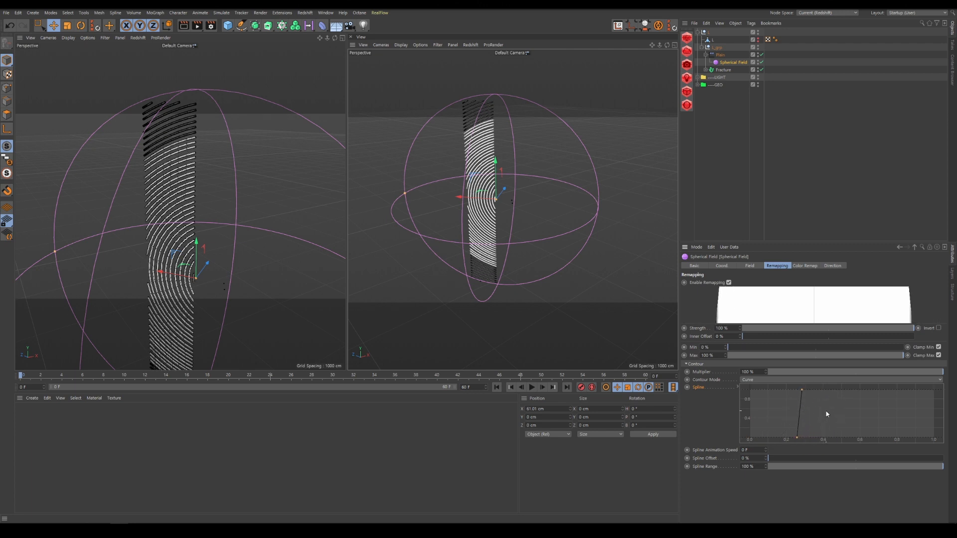
Step: Add two points to the remapping curve so it holds at 1 and drops steeply to 0 at about 0.65 to 0.7
{"action": "left_click", "coordinate": [861, 391], "text": "ctrl"}
{"action": "left_click_drag", "start_coordinate": [872, 393], "coordinate": [869, 441], "text": "ctrl"}
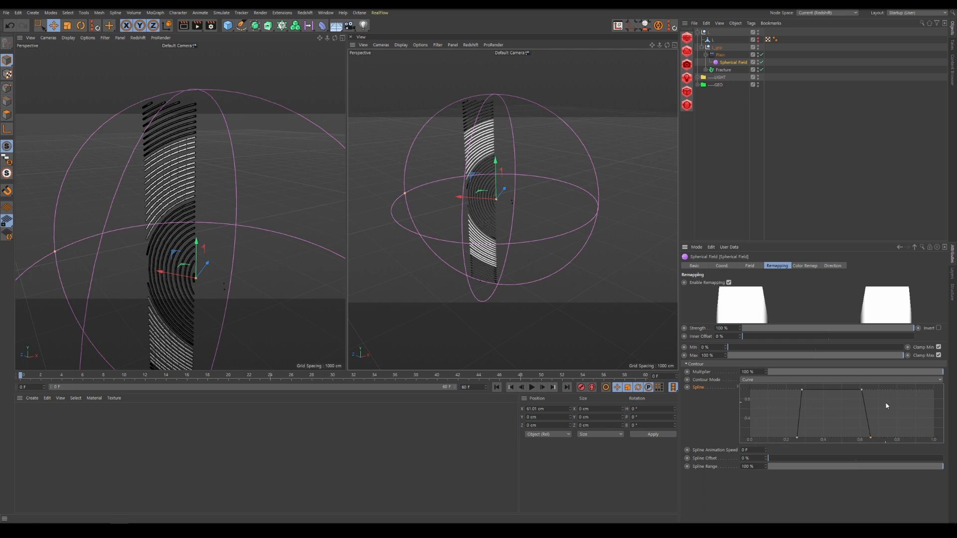
{"action": "left_click_drag", "start_coordinate": [871, 439], "coordinate": [877, 440]}
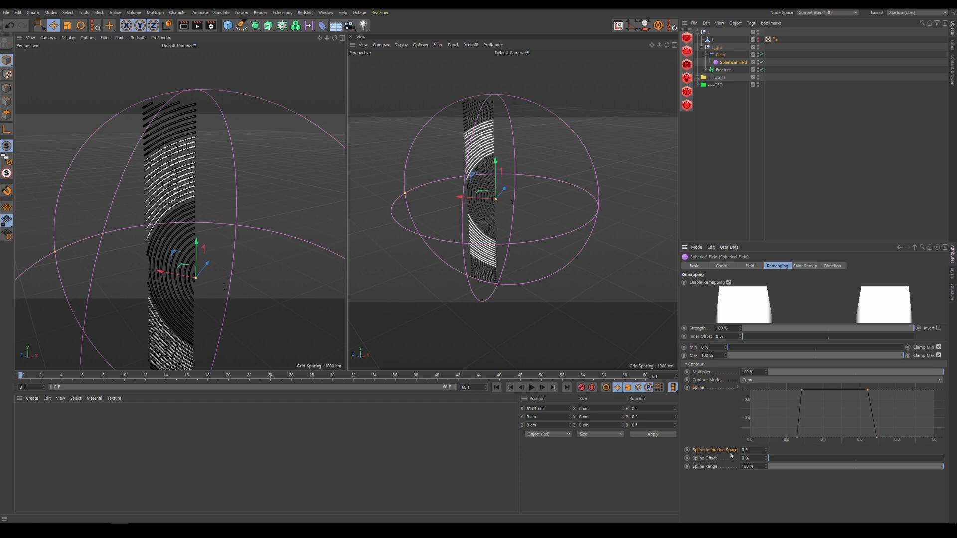
Step: Set the contour's Spline Animation Speed to 100 F and lengthen the timeline to 200 F
{"action": "double_click", "coordinate": [746, 450]}
{"action": "type", "text": "10"}
{"action": "double_click", "coordinate": [758, 449]}
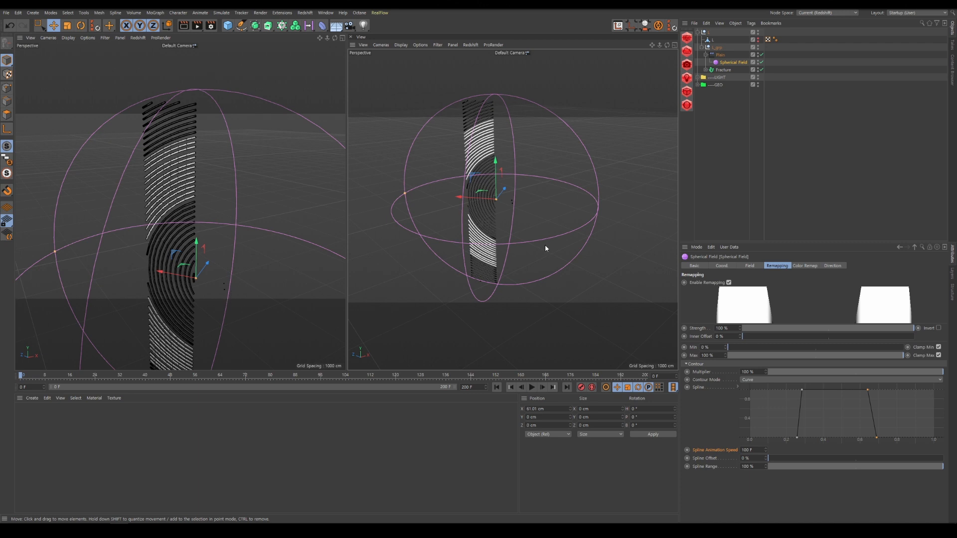
Step: Shorten the timeline to 100 F and play and scrub the animation to compare its first and last frames
{"action": "key", "text": "F8"}
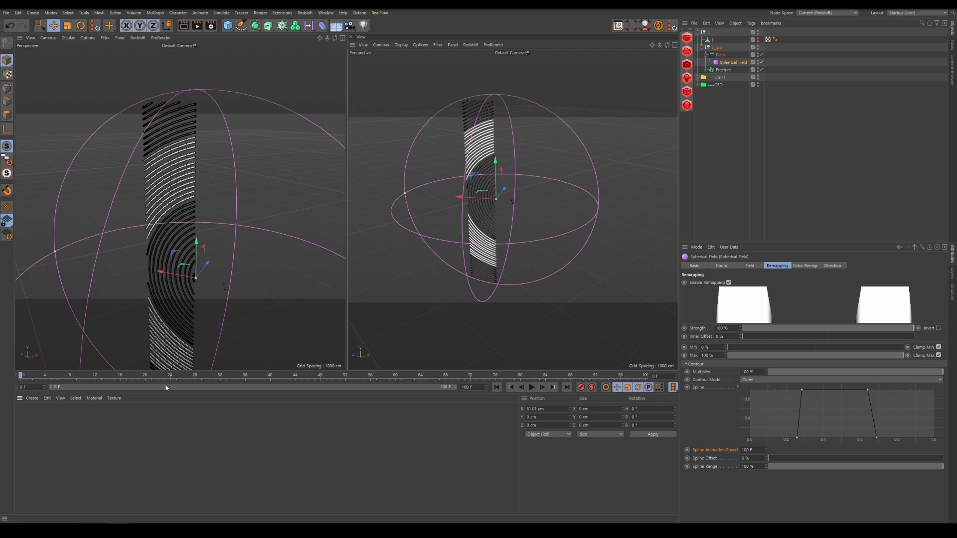
{"action": "left_click", "coordinate": [646, 376]}
{"action": "left_click", "coordinate": [21, 378]}
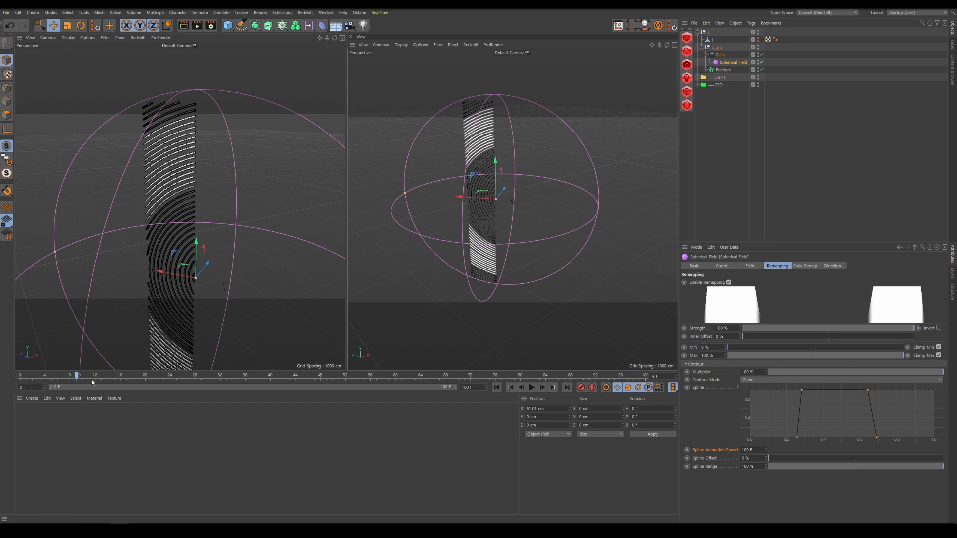
{"action": "left_click", "coordinate": [649, 379]}
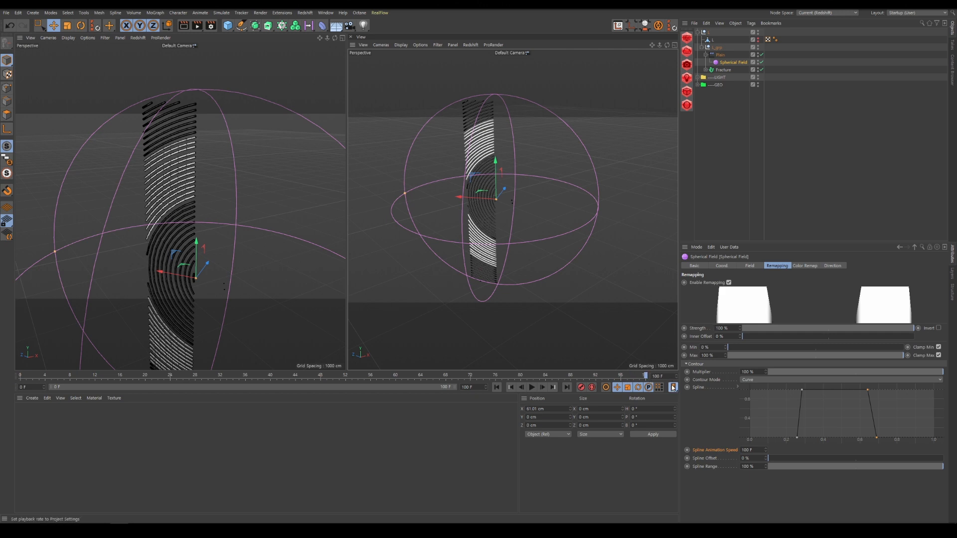
Step: Create a new Redshift Material and assign it to the Fracture object
{"action": "left_click", "coordinate": [715, 153]}
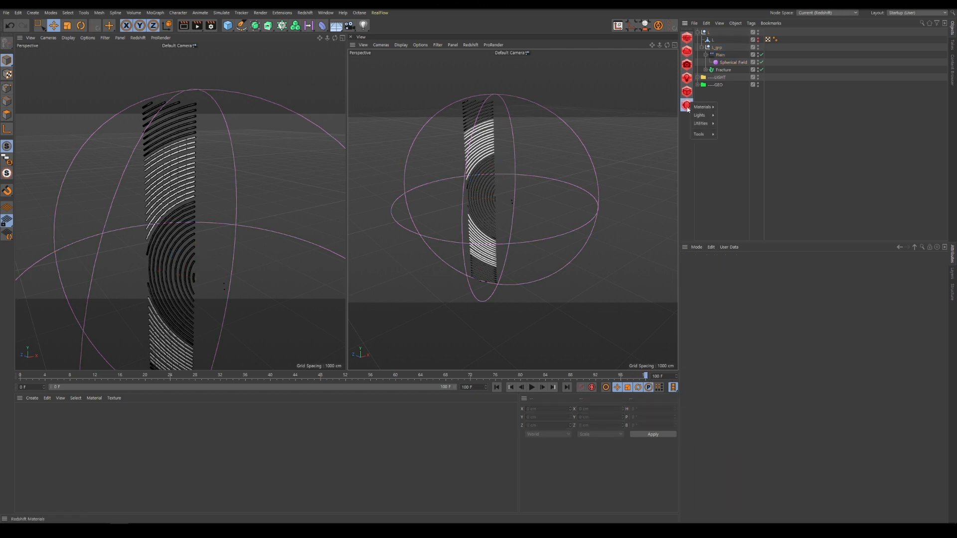
{"action": "left_click", "coordinate": [685, 107]}
{"action": "mouse_move", "coordinate": [697, 109]}
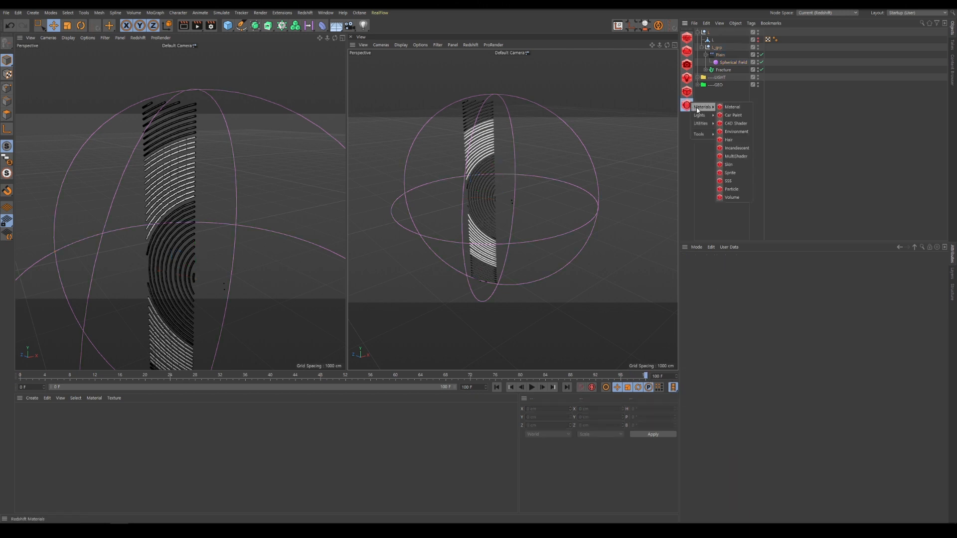
{"action": "left_click", "coordinate": [732, 108]}
{"action": "left_click_drag", "start_coordinate": [29, 423], "coordinate": [724, 71]}
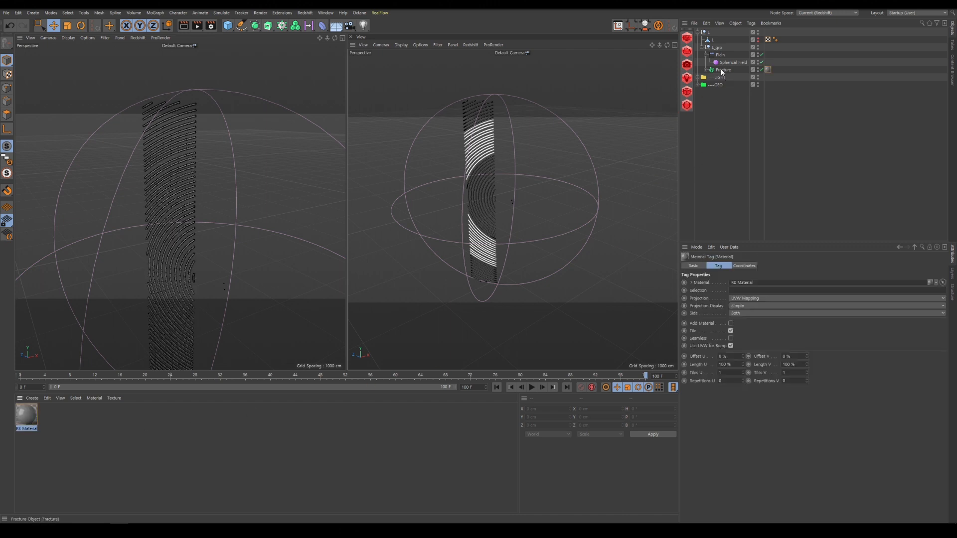
Step: Switch to the Tutorial_2 layout and start the Redshift RenderView's live rendering
{"action": "left_click", "coordinate": [917, 13]}
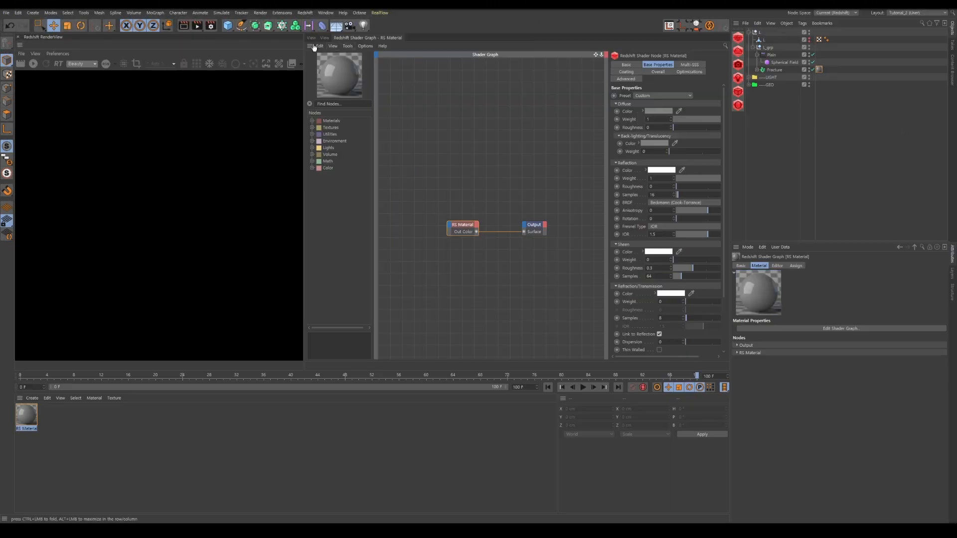
{"action": "left_click", "coordinate": [33, 64]}
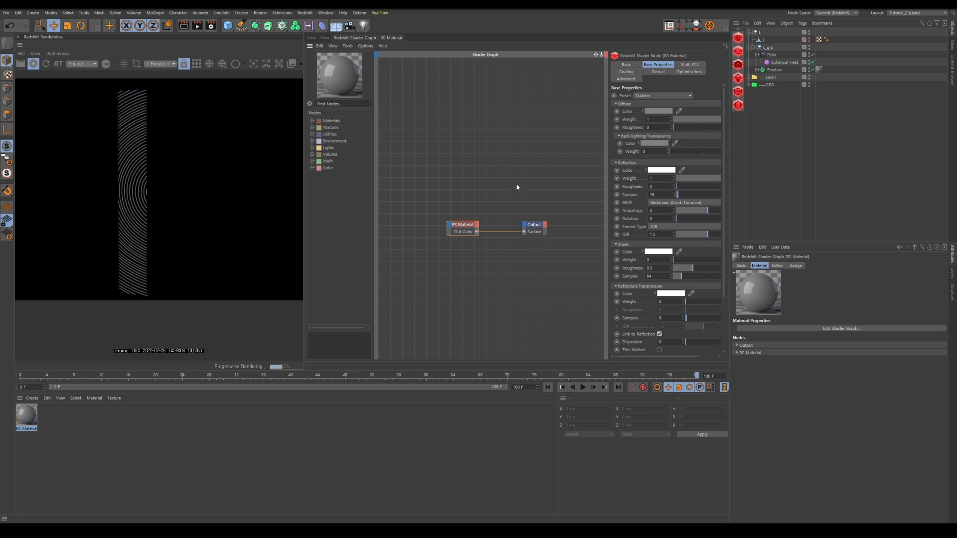
Step: Add a Color User Data node to the shader graph and set its attribute name to the MoGraph Color attribute, RSMGColor
{"action": "left_click", "coordinate": [392, 262]}
{"action": "key", "text": "Tab"}
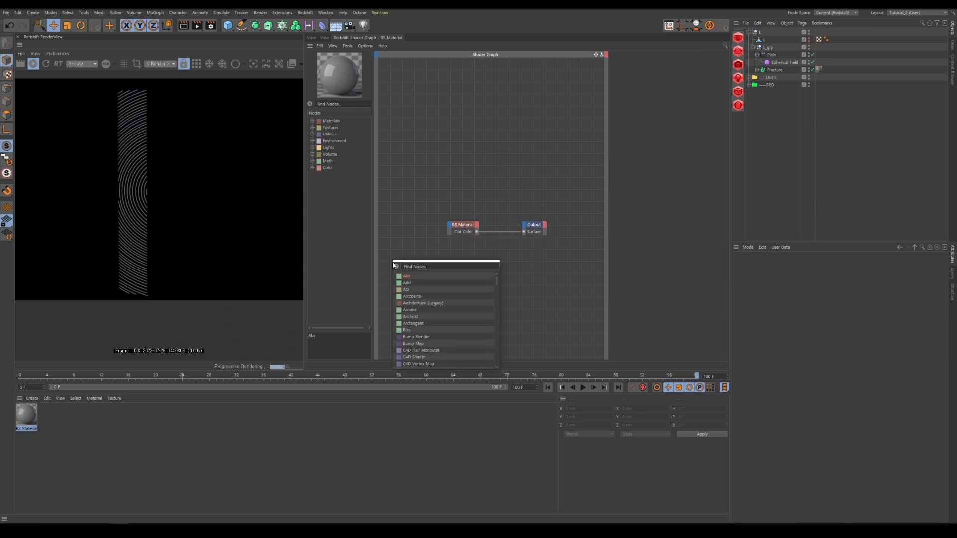
{"action": "type", "text": "color us"}
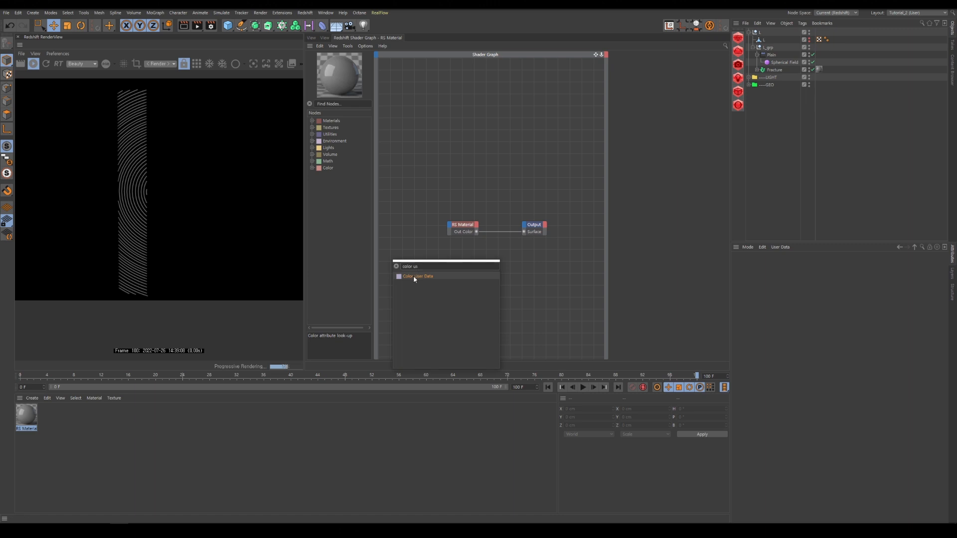
{"action": "left_click", "coordinate": [414, 277]}
{"action": "middle_click_drag", "start_coordinate": [466, 270], "coordinate": [501, 270]}
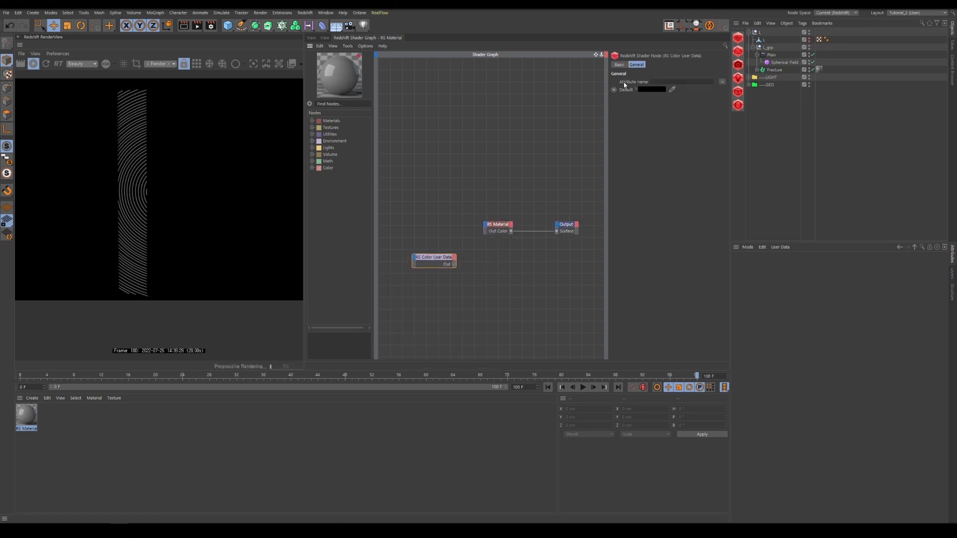
{"action": "left_click", "coordinate": [721, 83]}
{"action": "mouse_move", "coordinate": [729, 90]}
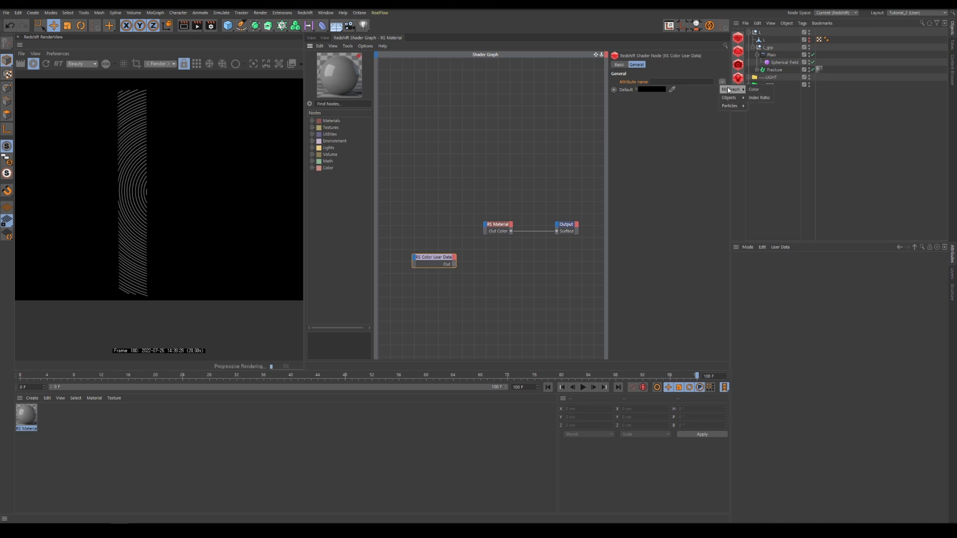
{"action": "left_click", "coordinate": [760, 90]}
Step: Connect the Color User Data node to the Output's Surface and scrub the first frames to check the rendered light animation
{"action": "scroll", "coordinate": [414, 242], "scroll_direction": "up", "scroll_amount": 2}
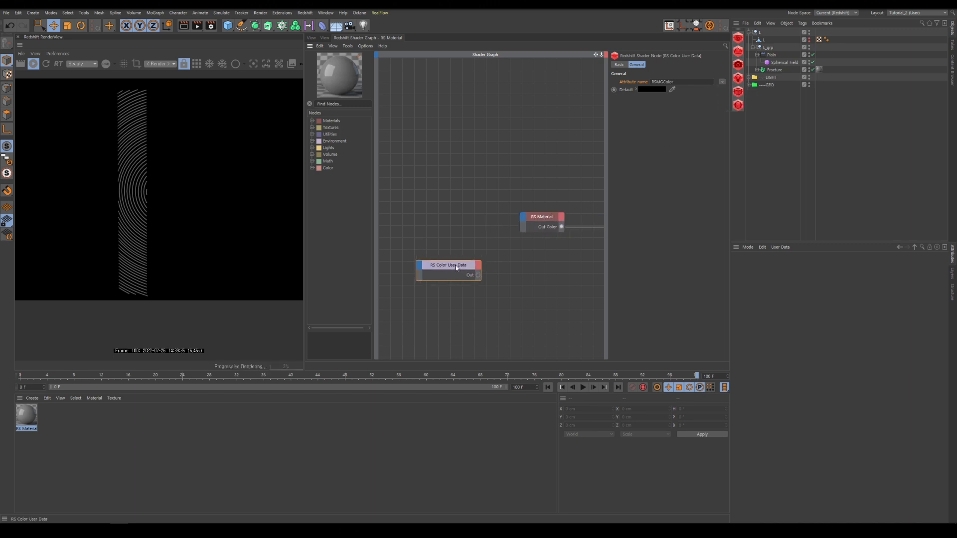
{"action": "left_click_drag", "start_coordinate": [455, 270], "coordinate": [572, 235]}
{"action": "scroll", "coordinate": [408, 268], "scroll_direction": "down", "scroll_amount": 2}
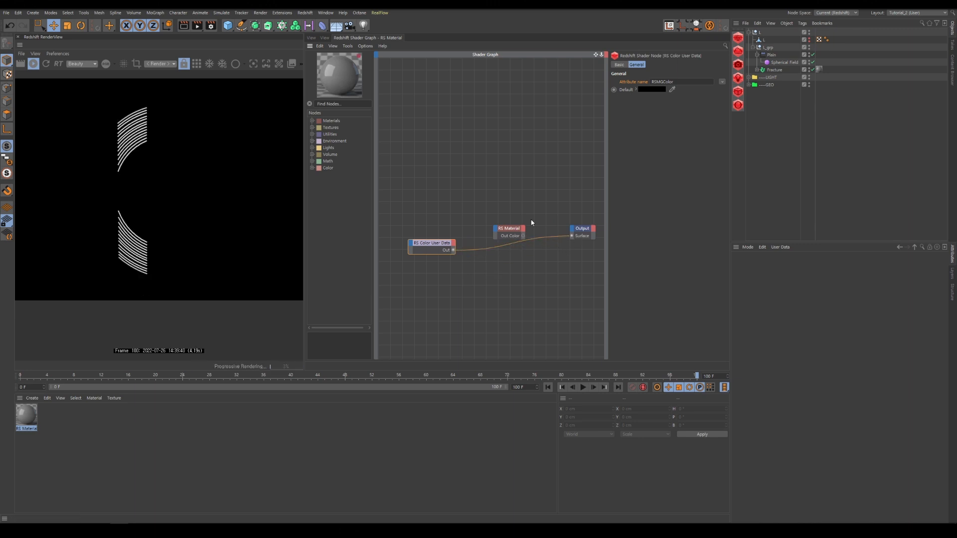
{"action": "left_click", "coordinate": [310, 39]}
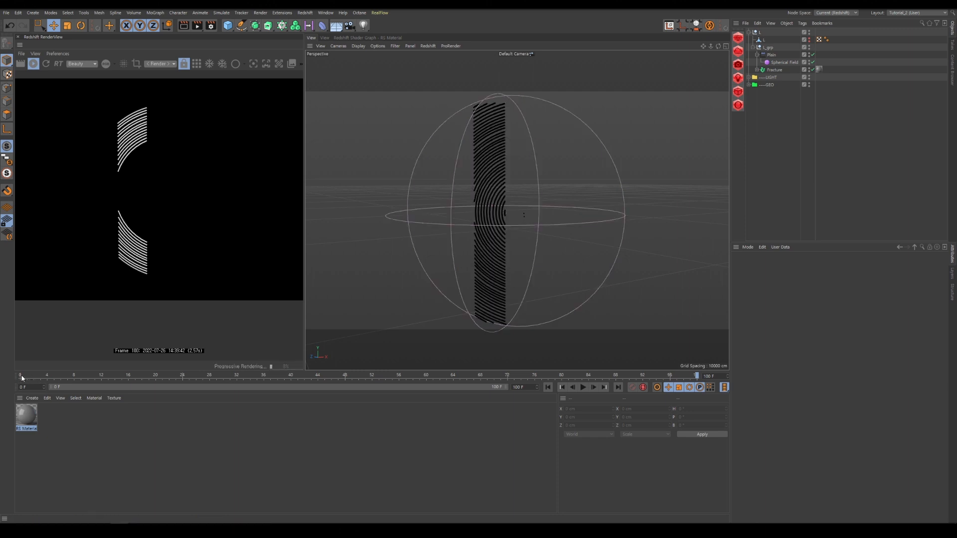
{"action": "left_click_drag", "start_coordinate": [22, 377], "coordinate": [148, 375]}
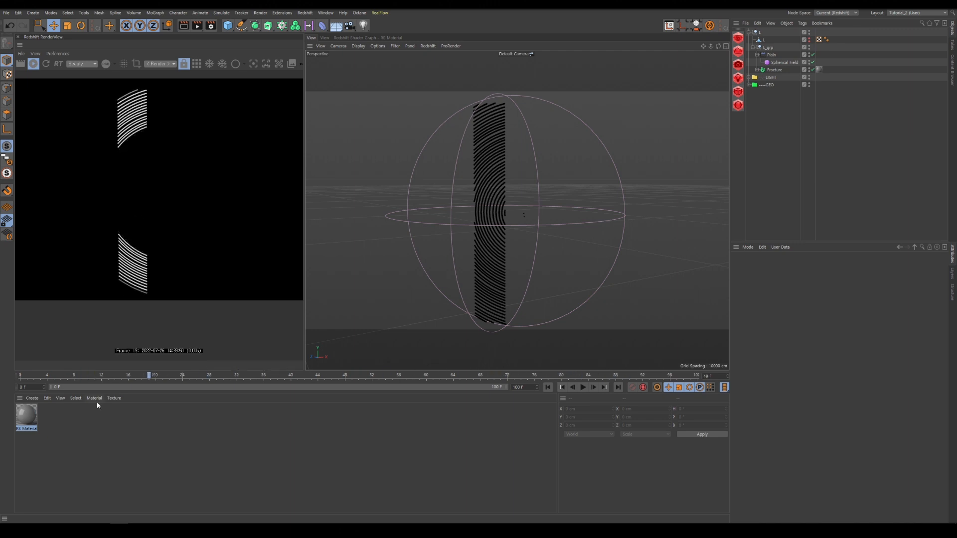
Step: Reopen the material's shader graph and wire a new Ramp node between the Color User Data node and the Output
{"action": "double_click", "coordinate": [28, 414]}
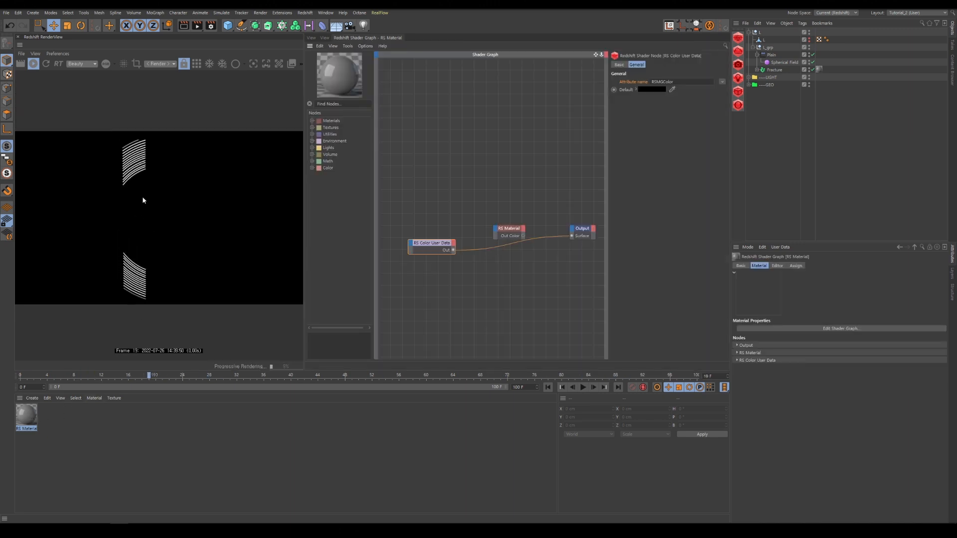
{"action": "scroll", "coordinate": [143, 200], "scroll_direction": "up", "scroll_amount": 1}
{"action": "left_click_drag", "start_coordinate": [423, 244], "coordinate": [388, 240]}
{"action": "middle_click_drag", "start_coordinate": [433, 240], "coordinate": [456, 238], "text": "alt"}
{"action": "scroll", "coordinate": [455, 238], "scroll_direction": "down", "scroll_amount": 1}
{"action": "left_click", "coordinate": [467, 233]}
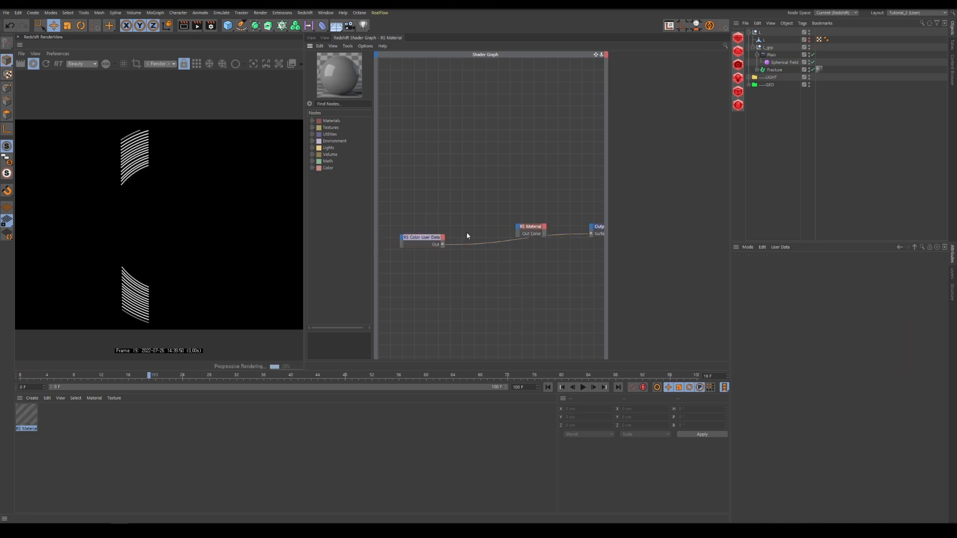
{"action": "key", "text": "Tab"}
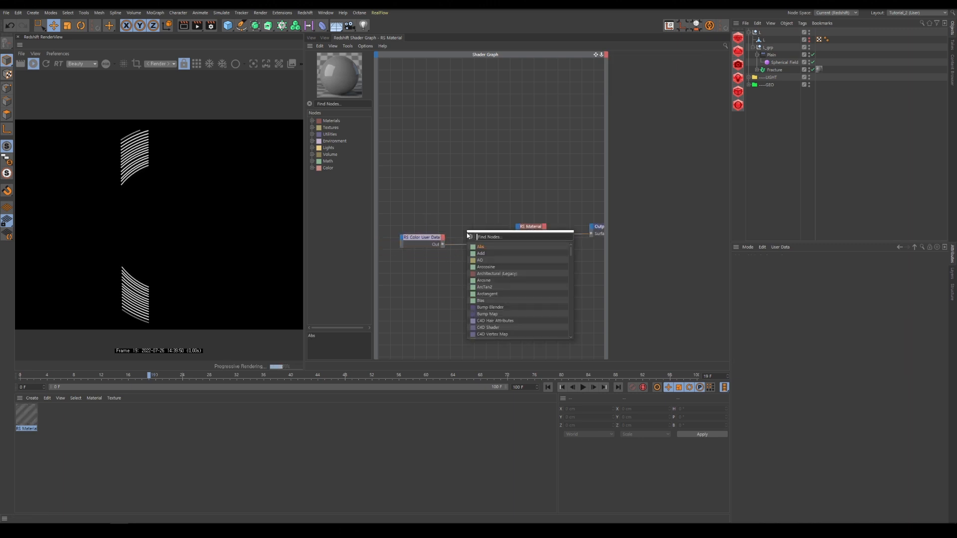
{"action": "type", "text": "ramp"}
{"action": "key", "text": "Return"}
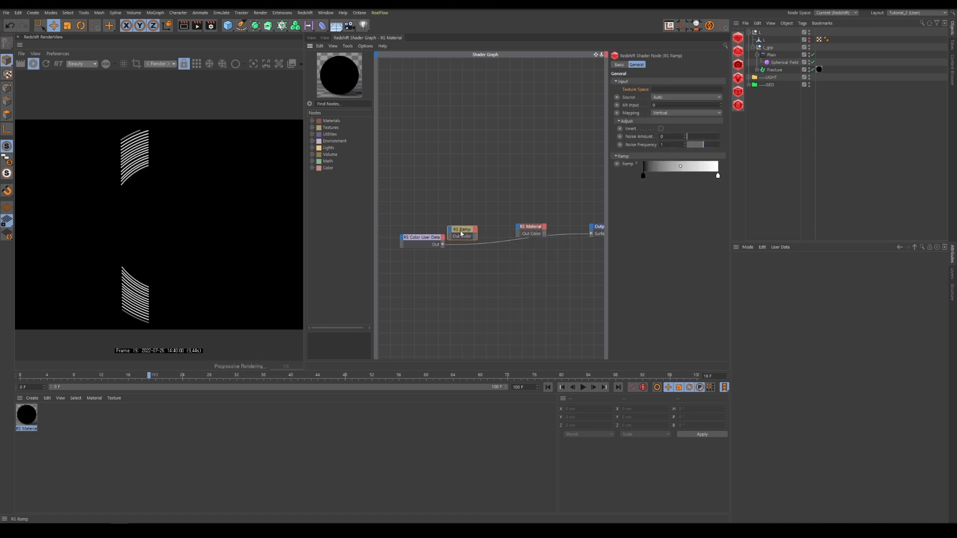
{"action": "left_click_drag", "start_coordinate": [420, 240], "coordinate": [444, 235]}
{"action": "left_click", "coordinate": [474, 234]}
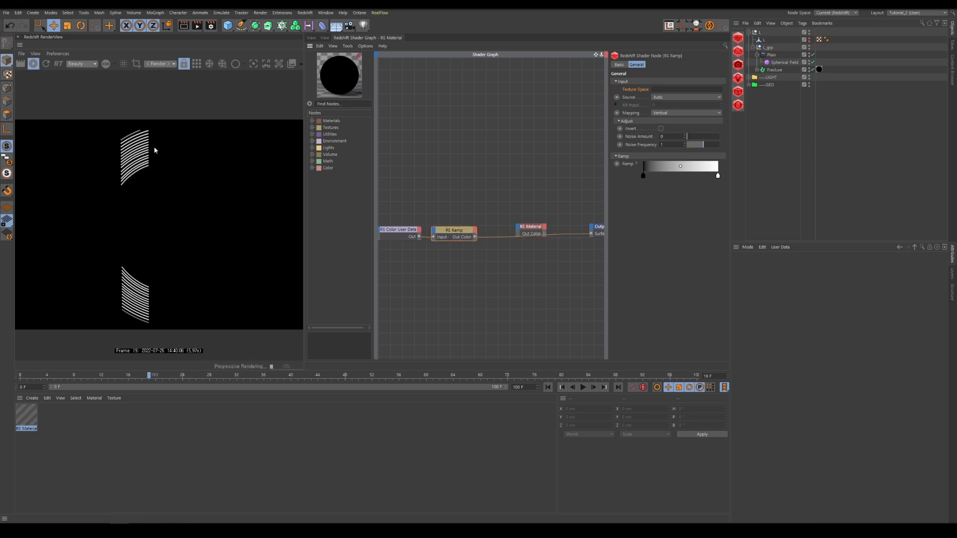
Step: Change the ramp's white end knot to red with hue 0°, saturation 70% and value 100%
{"action": "double_click", "coordinate": [718, 177]}
{"action": "mouse_move", "coordinate": [740, 192]}
{"action": "left_mouse_down"}
{"action": "mouse_move", "coordinate": [769, 192]}
{"action": "mouse_move", "coordinate": [754, 193]}
{"action": "left_mouse_up"}
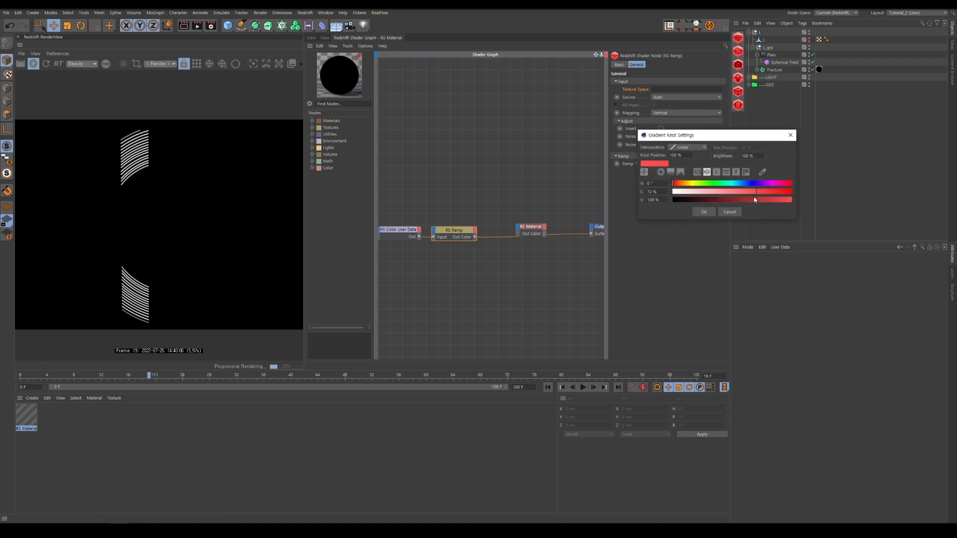
{"action": "left_click", "coordinate": [703, 211]}
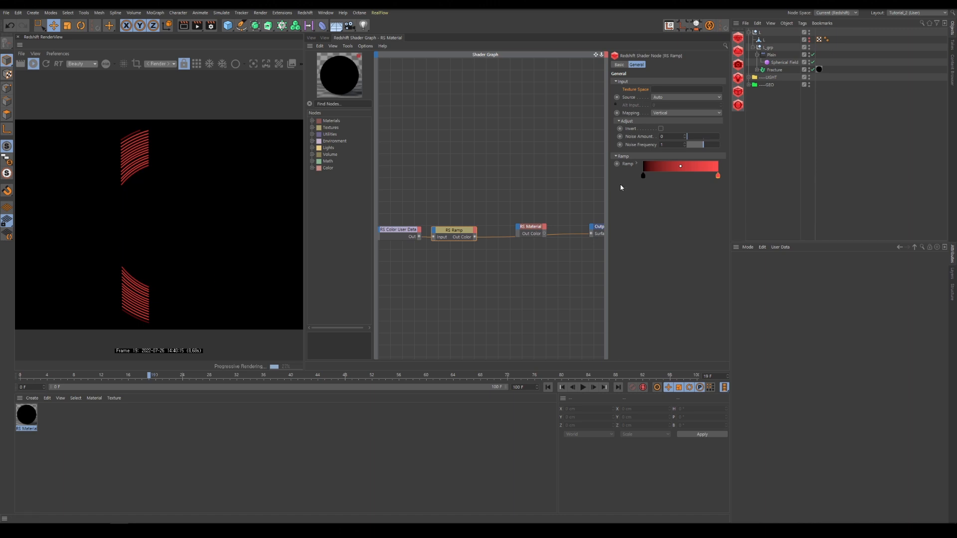
Step: Change the ramp's black start knot to a dark red
{"action": "double_click", "coordinate": [642, 176]}
{"action": "mouse_move", "coordinate": [662, 205]}
{"action": "left_mouse_down"}
{"action": "mouse_move", "coordinate": [680, 203]}
{"action": "mouse_move", "coordinate": [645, 204]}
{"action": "left_mouse_up"}
{"action": "left_click", "coordinate": [628, 214]}
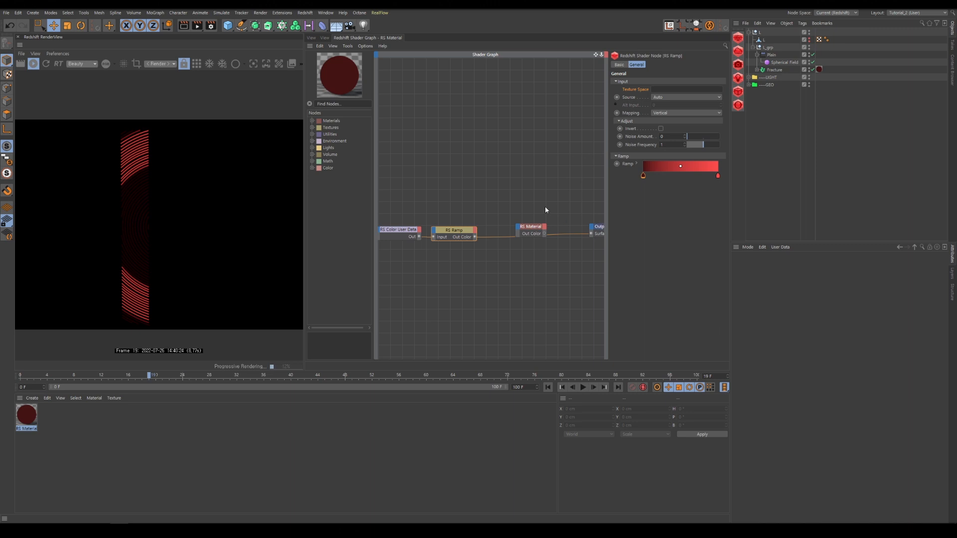
Step: Scrub the timeline to check the red ramp animation and shift the Color User Data and Ramp nodes away from RS Material
{"action": "left_click", "coordinate": [311, 37]}
{"action": "left_click_drag", "start_coordinate": [148, 375], "coordinate": [691, 350]}
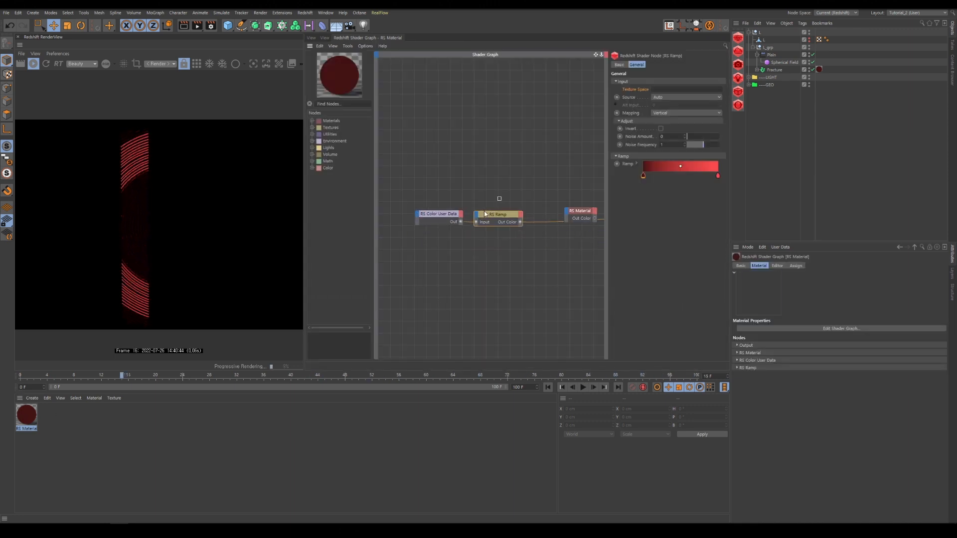
{"action": "left_click", "coordinate": [498, 222], "text": "shift"}
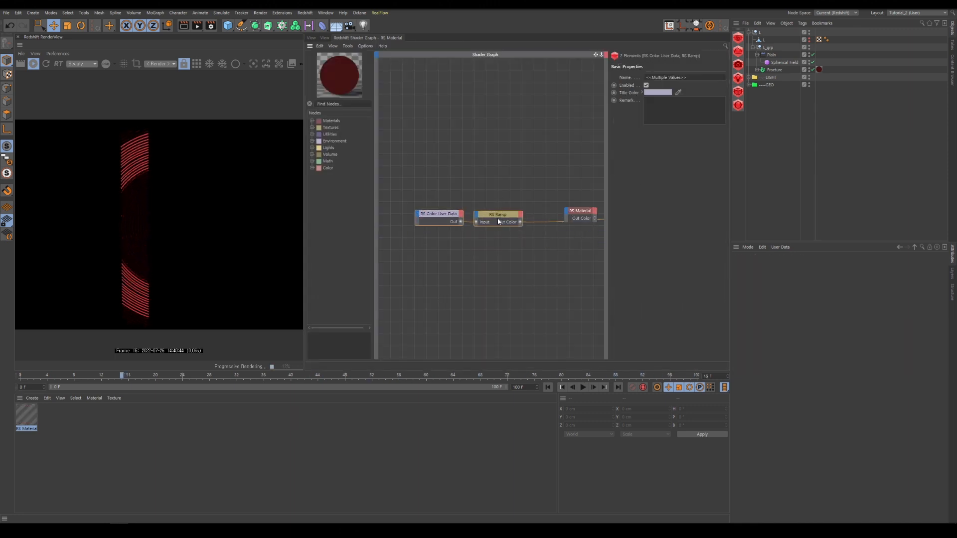
{"action": "left_click_drag", "start_coordinate": [498, 221], "coordinate": [445, 222]}
{"action": "left_click", "coordinate": [457, 264]}
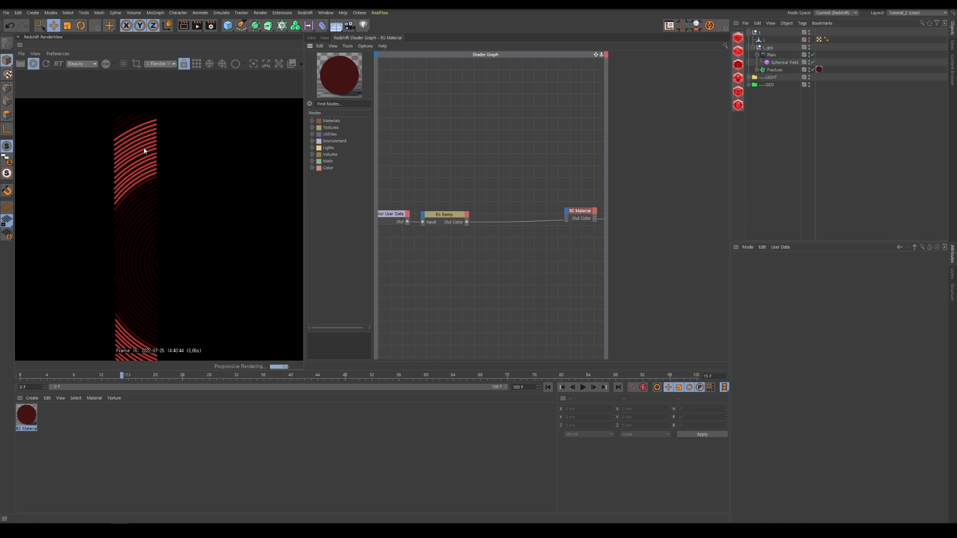
Step: Add a second Color User Data node below the existing Color User Data and Ramp pair
{"action": "scroll", "coordinate": [130, 178], "scroll_direction": "down", "scroll_amount": 2}
{"action": "scroll", "coordinate": [506, 264], "scroll_direction": "down", "scroll_amount": 1}
{"action": "middle_click_drag", "start_coordinate": [427, 297], "coordinate": [449, 281], "text": "alt"}
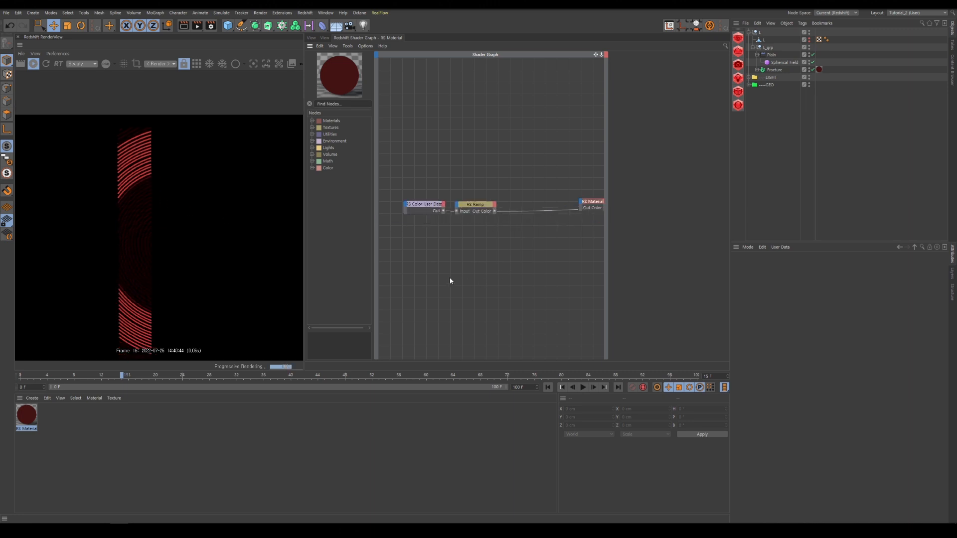
{"action": "key", "text": "Tab"}
{"action": "type", "text": "color u"}
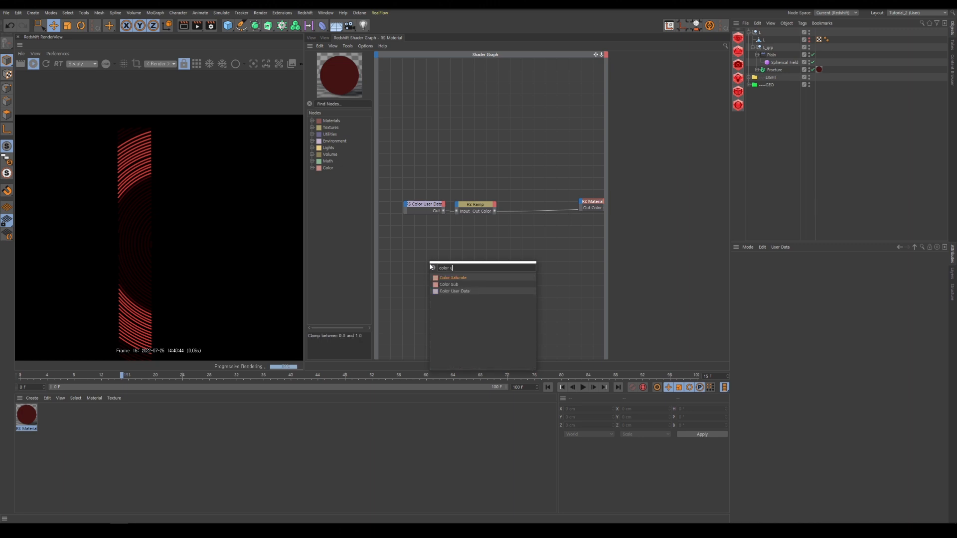
{"action": "type", "text": "s"}
{"action": "left_click", "coordinate": [462, 278]}
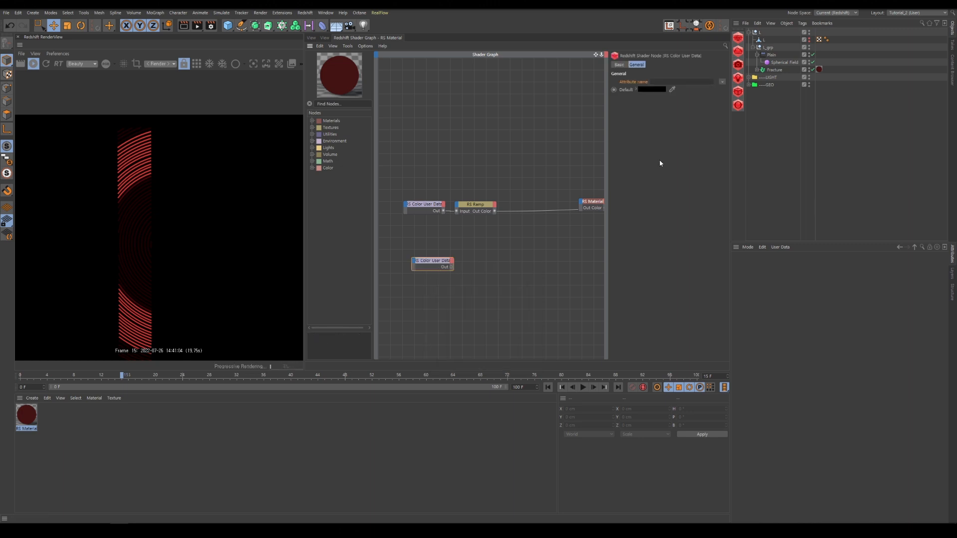
Step: Set the new Color User Data node's attribute to Geometry ID Color and connect it to the Output's Surface
{"action": "left_click", "coordinate": [722, 82]}
{"action": "mouse_move", "coordinate": [731, 102]}
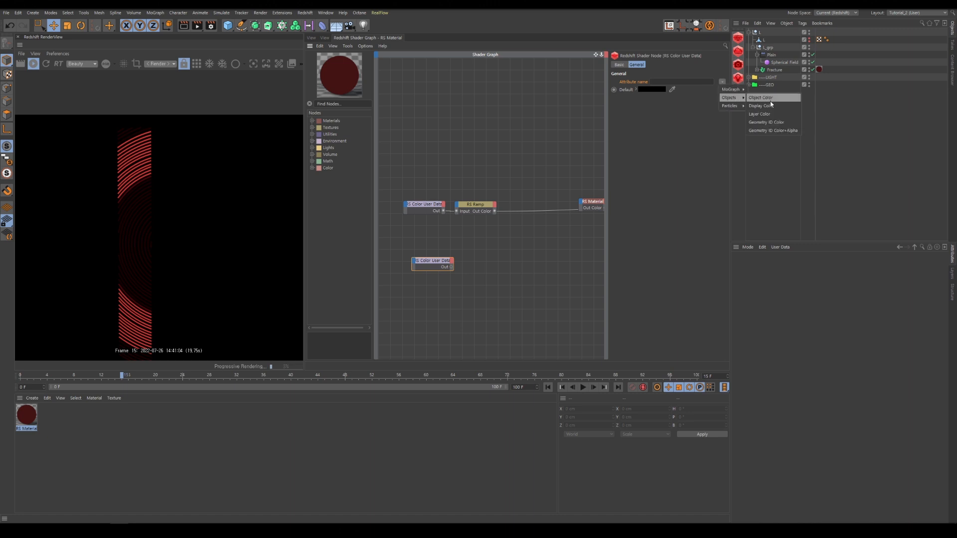
{"action": "left_click", "coordinate": [781, 125]}
{"action": "left_click_drag", "start_coordinate": [435, 263], "coordinate": [446, 261]}
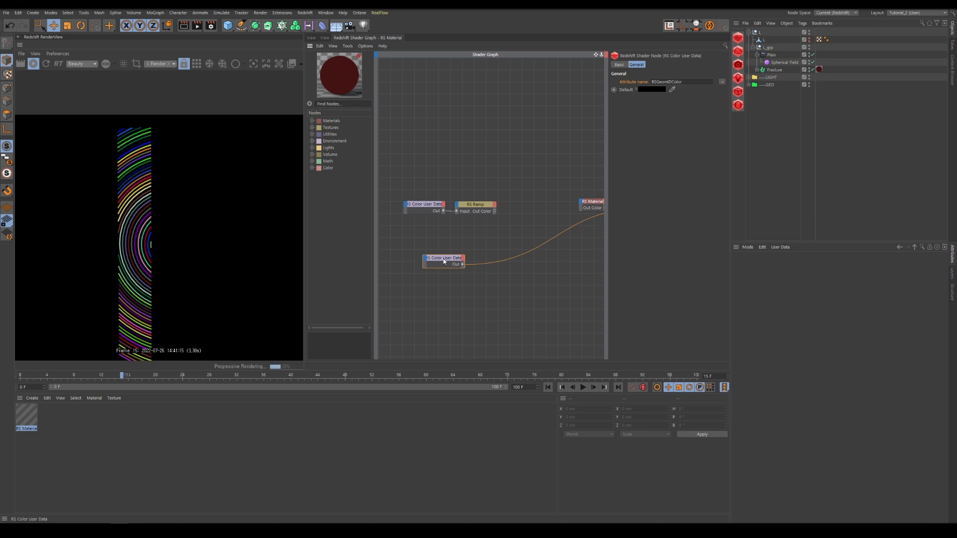
{"action": "left_click_drag", "start_coordinate": [445, 258], "coordinate": [429, 268]}
Step: Insert a new Ramp node between the Geometry ID Color node and the Output, and inspect the grayscale arcs in the render
{"action": "left_click", "coordinate": [471, 263]}
{"action": "key", "text": "shift+c"}
{"action": "type", "text": "ramp"}
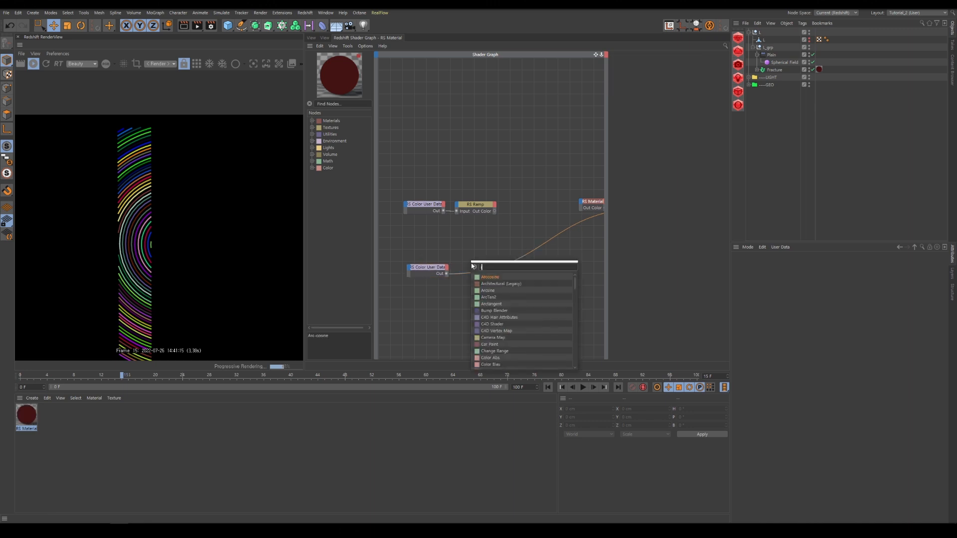
{"action": "key", "text": "Return"}
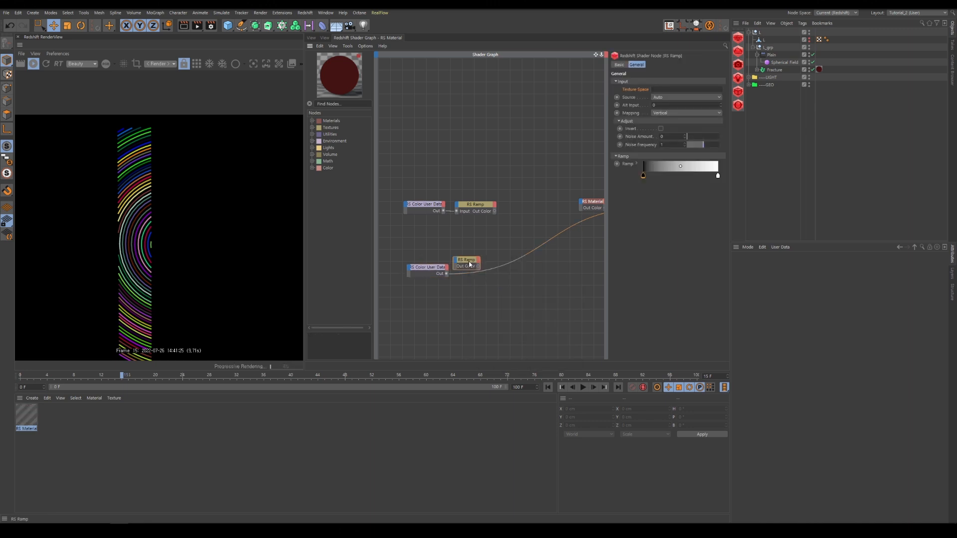
{"action": "mouse_move", "coordinate": [469, 263]}
{"action": "left_mouse_down"}
{"action": "mouse_move", "coordinate": [461, 261]}
{"action": "mouse_move", "coordinate": [477, 277]}
{"action": "left_mouse_up"}
{"action": "scroll", "coordinate": [457, 284], "scroll_direction": "up", "scroll_amount": 6}
{"action": "scroll", "coordinate": [482, 295], "scroll_direction": "down", "scroll_amount": 3}
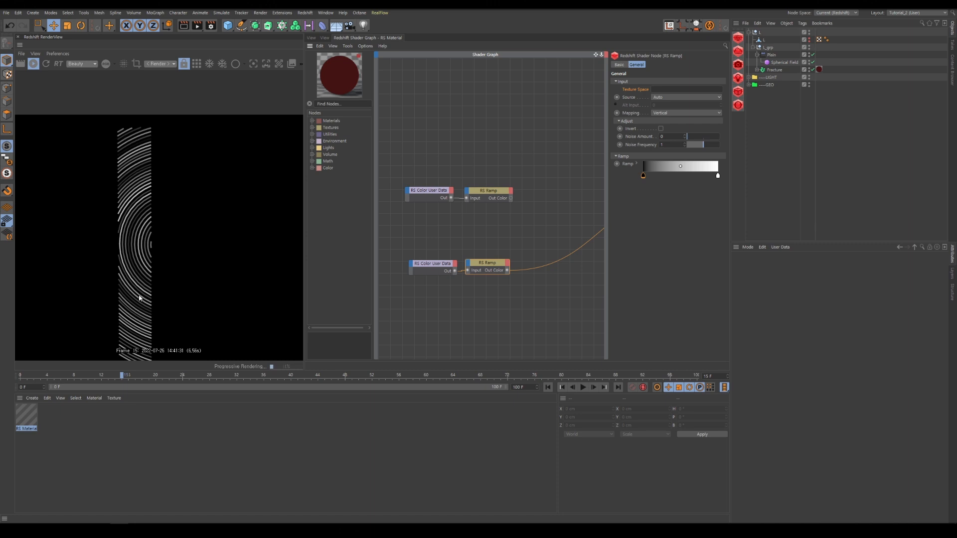
{"action": "scroll", "coordinate": [154, 240], "scroll_direction": "down", "scroll_amount": 2}
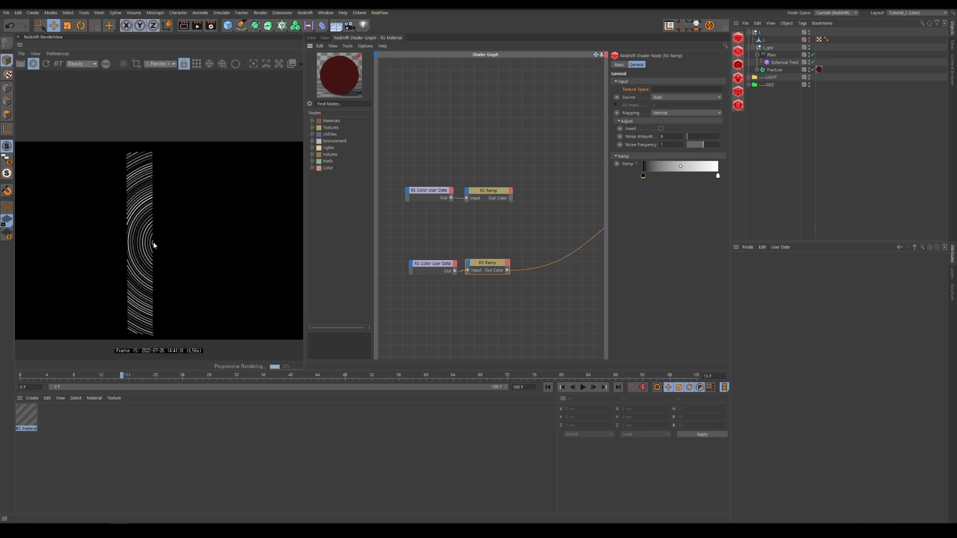
{"action": "scroll", "coordinate": [131, 324], "scroll_direction": "up", "scroll_amount": 3}
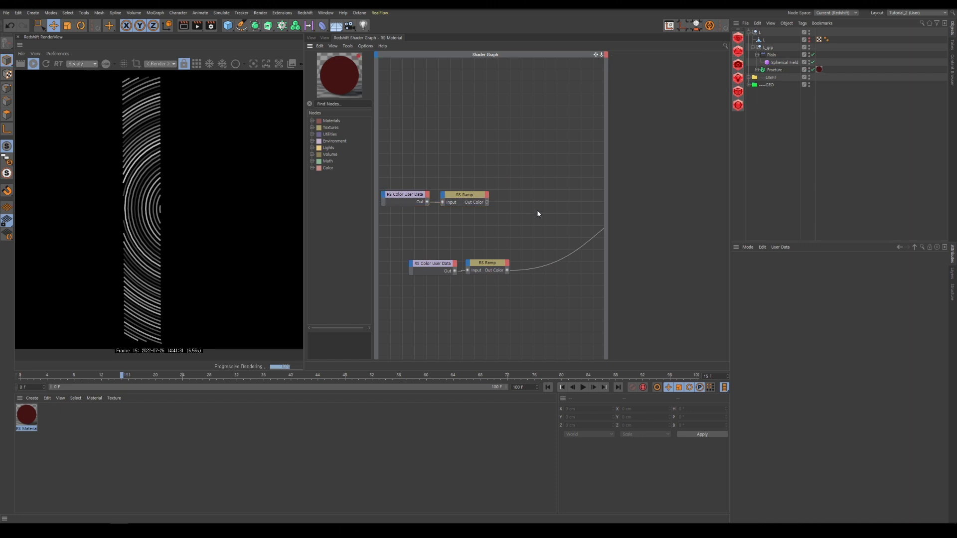
Step: Add a Color Mix node beside the two Ramp nodes
{"action": "double_click", "coordinate": [536, 209]}
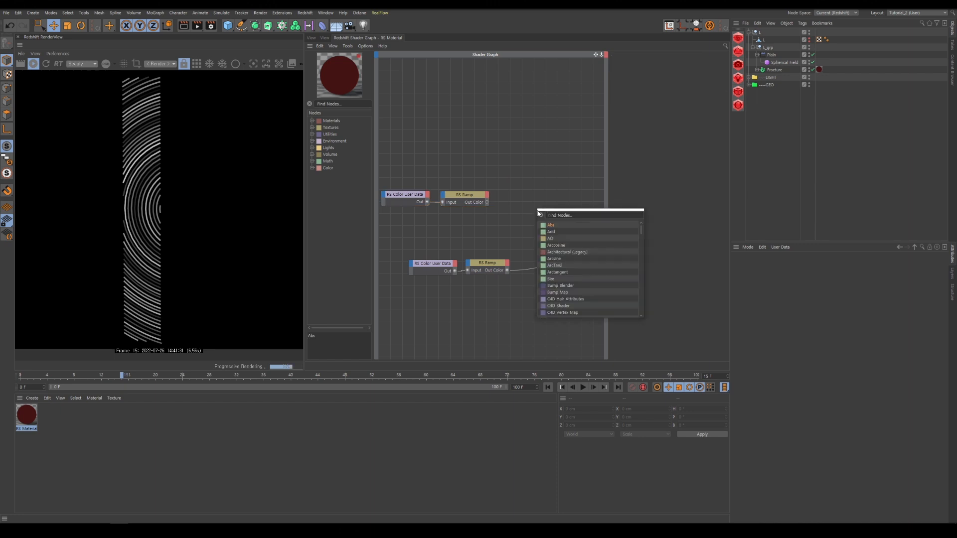
{"action": "type", "text": "mix"}
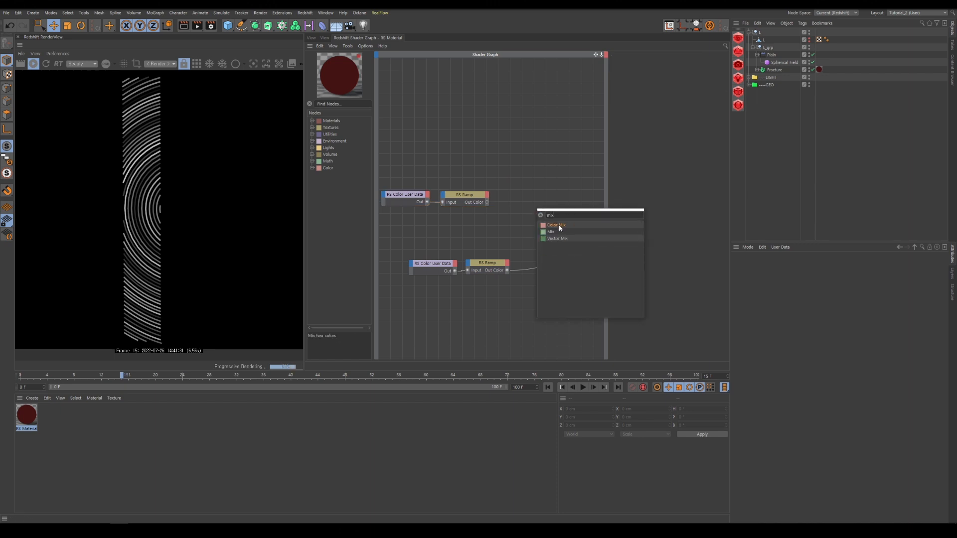
{"action": "left_click", "coordinate": [558, 225]}
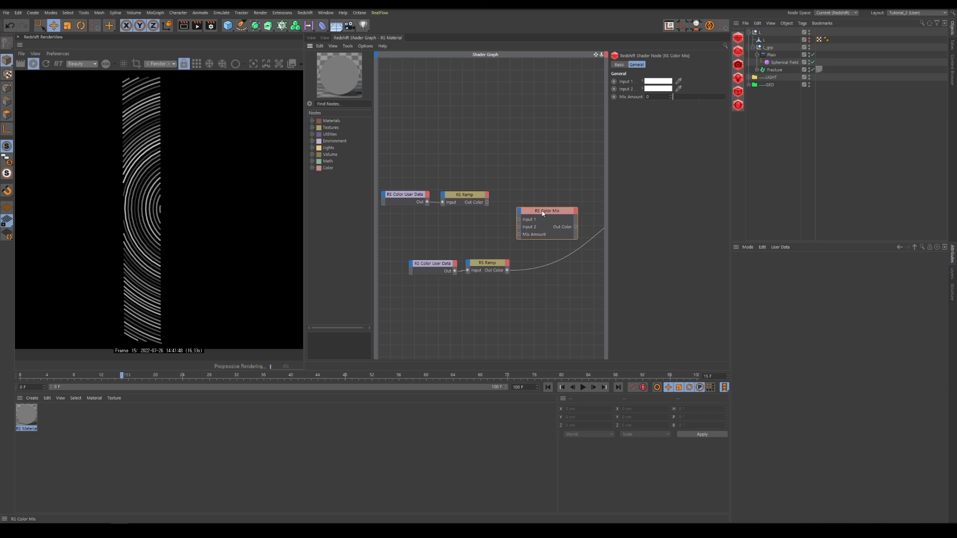
{"action": "left_click_drag", "start_coordinate": [542, 208], "coordinate": [544, 205]}
Step: Connect the red Ramp to the Color Mix's Input 1 and set its Input 2 color to black
{"action": "left_click_drag", "start_coordinate": [487, 168], "coordinate": [417, 206]}
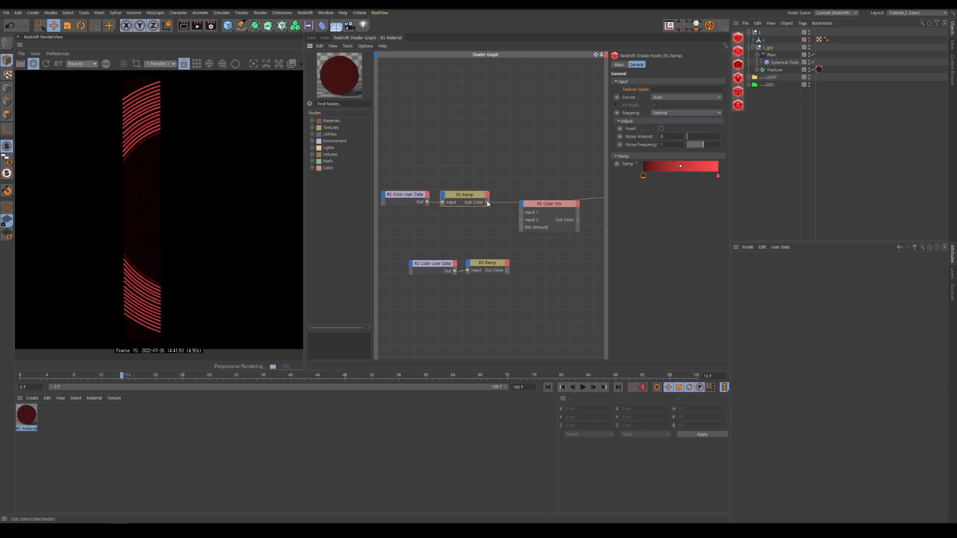
{"action": "left_click_drag", "start_coordinate": [522, 212], "coordinate": [542, 207]}
{"action": "left_click", "coordinate": [659, 89]}
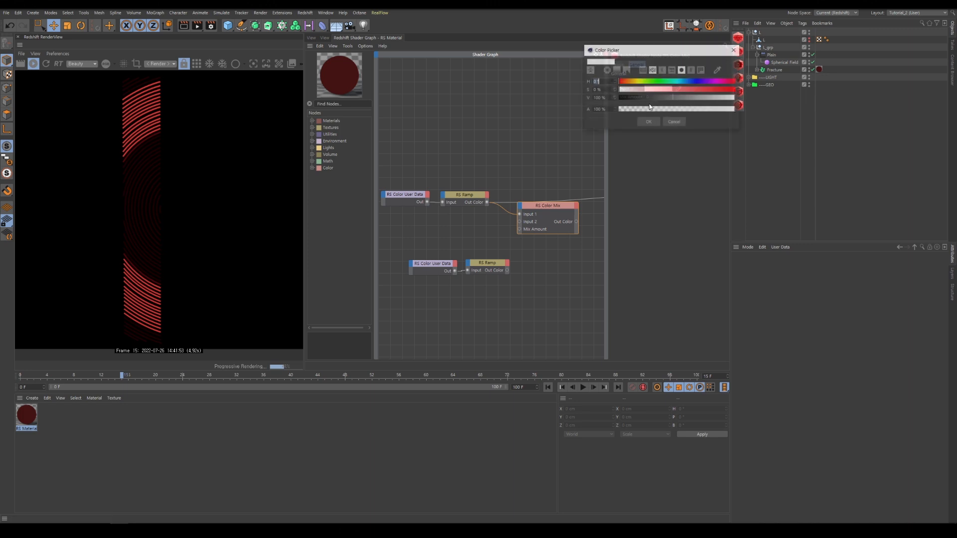
{"action": "left_click", "coordinate": [648, 122]}
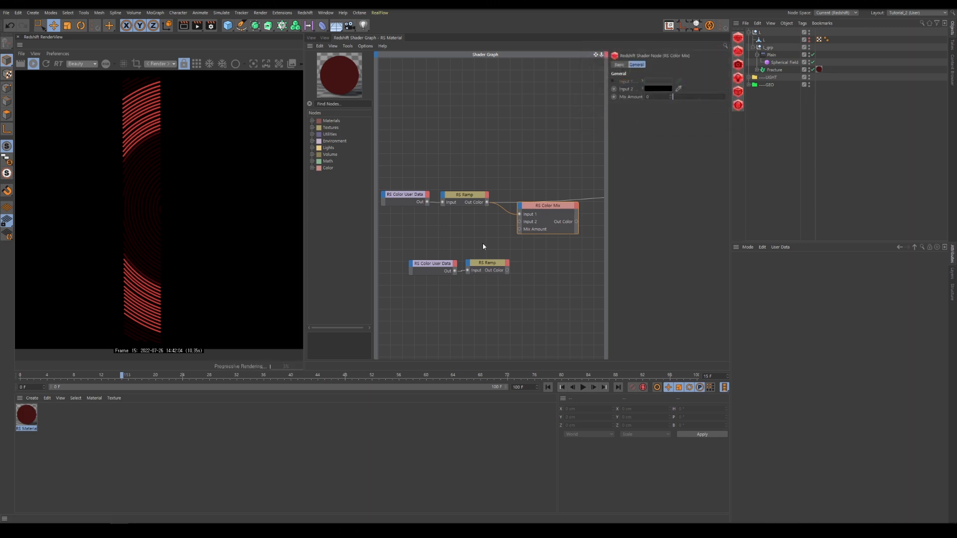
Step: Preview the Geometry ID ramp on the Output and align its two nodes under the upper Color User Data and Ramp pair
{"action": "left_click_drag", "start_coordinate": [476, 277], "coordinate": [477, 279]}
{"action": "key", "text": "q"}
{"action": "left_click_drag", "start_coordinate": [490, 238], "coordinate": [455, 263]}
{"action": "left_click", "coordinate": [488, 256]}
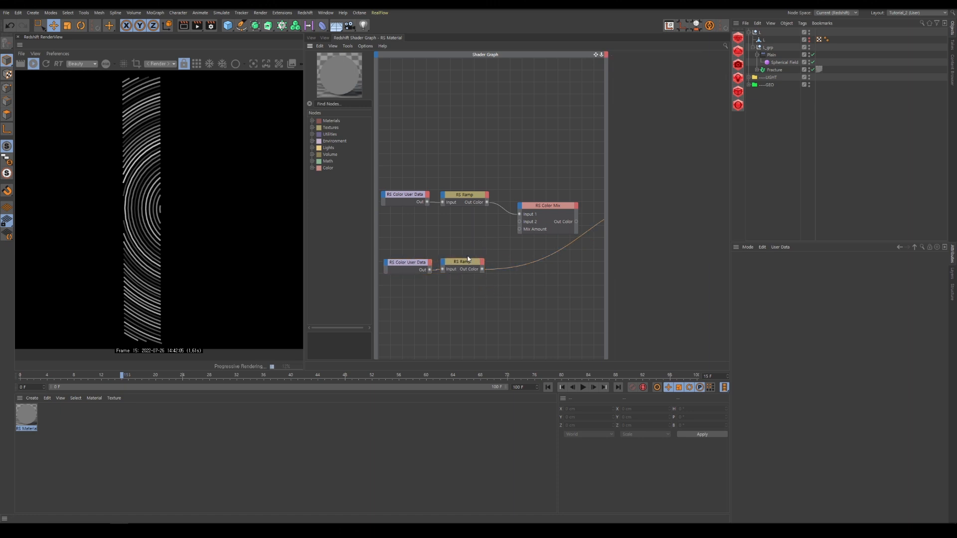
Step: Connect the Geometry ID ramp to the Color Mix's Mix Amount and the Color Mix to the Output
{"action": "left_click", "coordinate": [466, 261]}
{"action": "left_click_drag", "start_coordinate": [483, 271], "coordinate": [519, 229]}
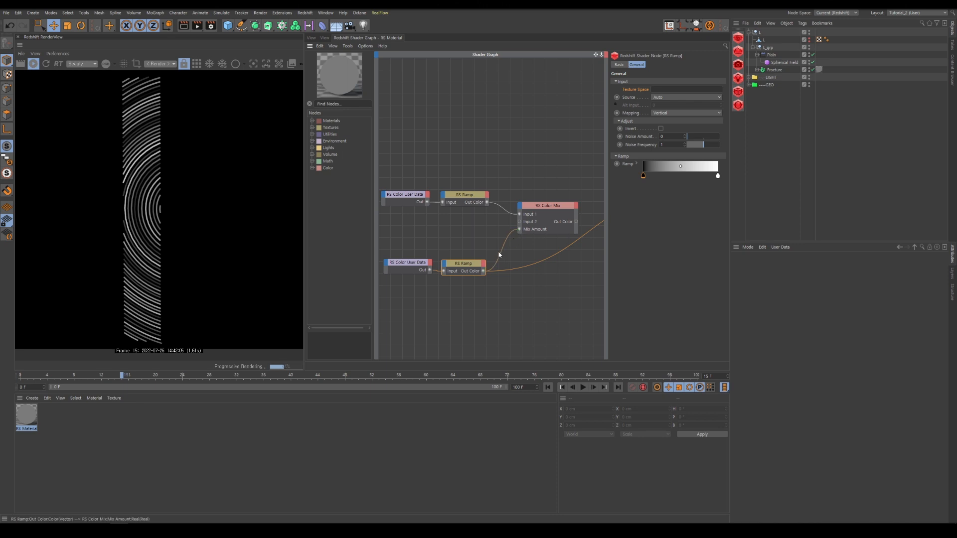
{"action": "scroll", "coordinate": [449, 241], "scroll_direction": "down", "scroll_amount": 2}
{"action": "left_click", "coordinate": [521, 219]}
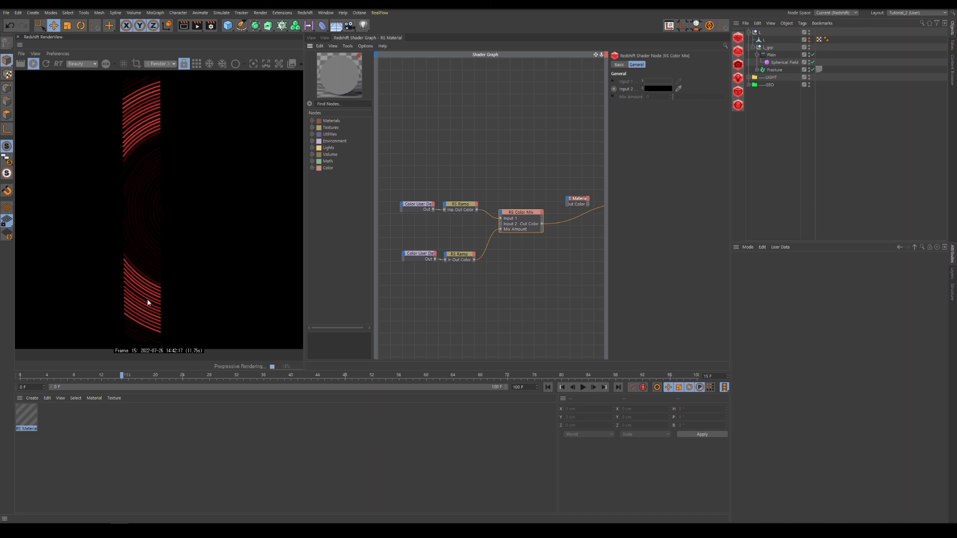
Step: Move the Geometry ID ramp's white knot slightly inward and scrub the timeline to check the arc brightness variation
{"action": "left_click", "coordinate": [460, 204]}
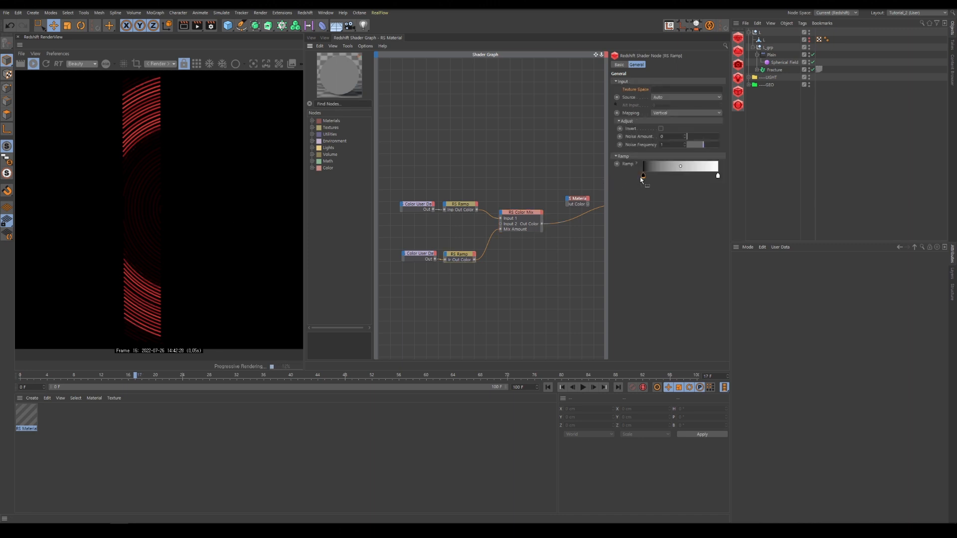
{"action": "mouse_move", "coordinate": [642, 176]}
{"action": "left_mouse_down"}
{"action": "mouse_move", "coordinate": [680, 177]}
{"action": "mouse_move", "coordinate": [643, 177]}
{"action": "left_mouse_up"}
{"action": "mouse_move", "coordinate": [718, 177]}
{"action": "left_mouse_down"}
{"action": "mouse_move", "coordinate": [692, 179]}
{"action": "mouse_move", "coordinate": [704, 176]}
{"action": "left_mouse_up"}
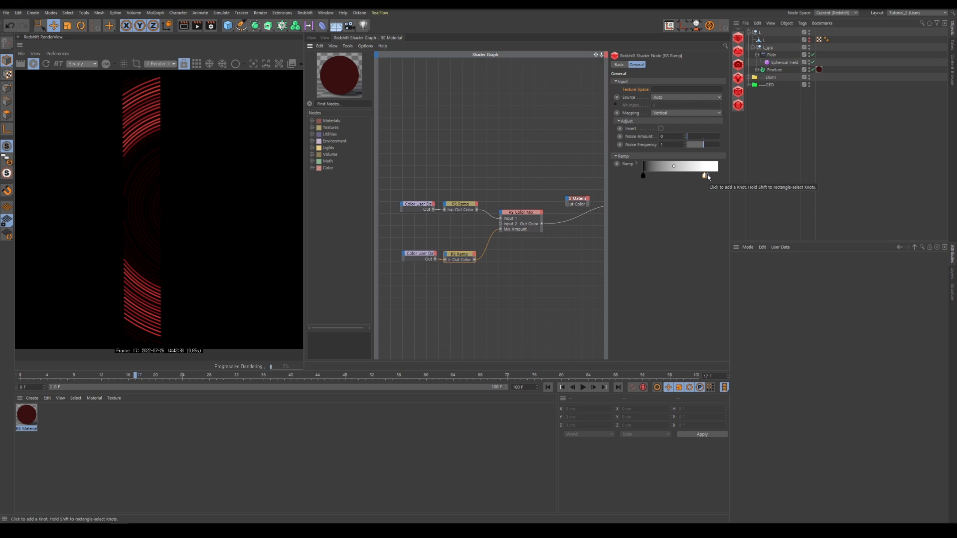
{"action": "left_click_drag", "start_coordinate": [134, 375], "coordinate": [15, 373]}
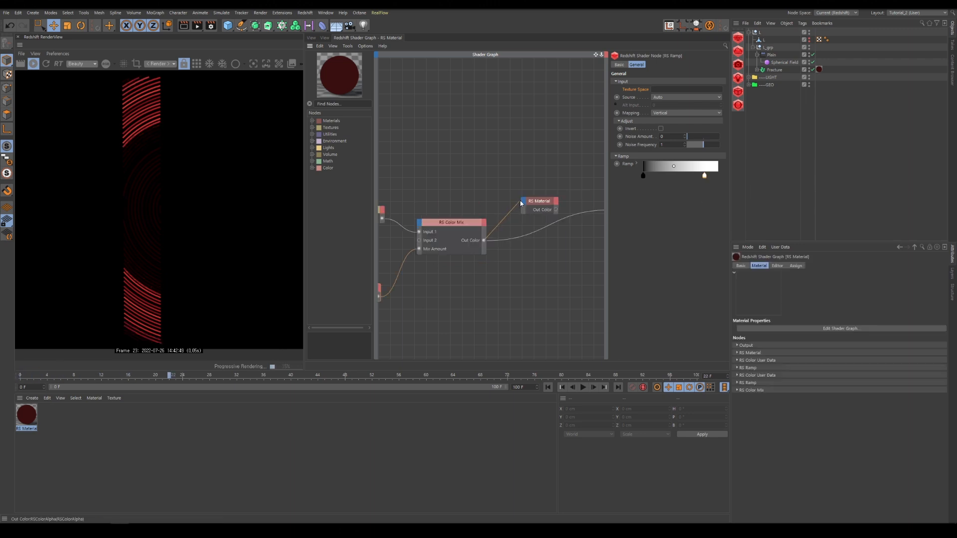
Step: Connect the Color Mix to the RS Material's Emission Color and route the RS Material to the Output's Surface
{"action": "left_click_drag", "start_coordinate": [483, 240], "coordinate": [524, 202]}
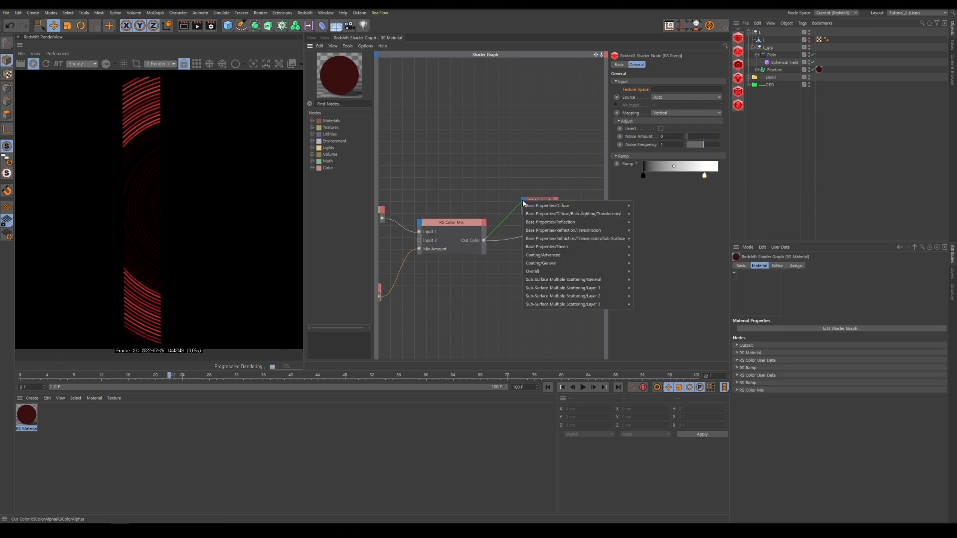
{"action": "mouse_move", "coordinate": [540, 272]}
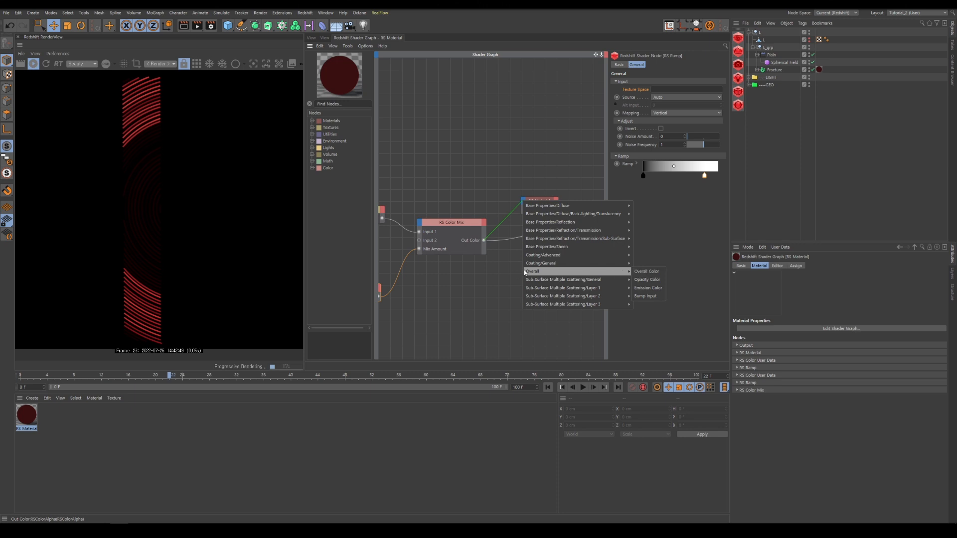
{"action": "left_click", "coordinate": [648, 288]}
{"action": "left_click", "coordinate": [557, 206]}
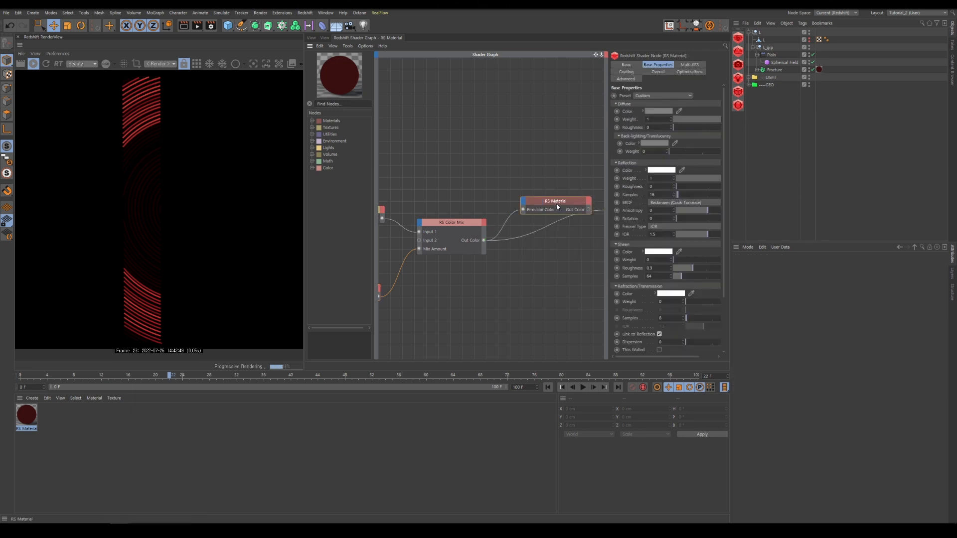
{"action": "left_click_drag", "start_coordinate": [557, 206], "coordinate": [557, 233]}
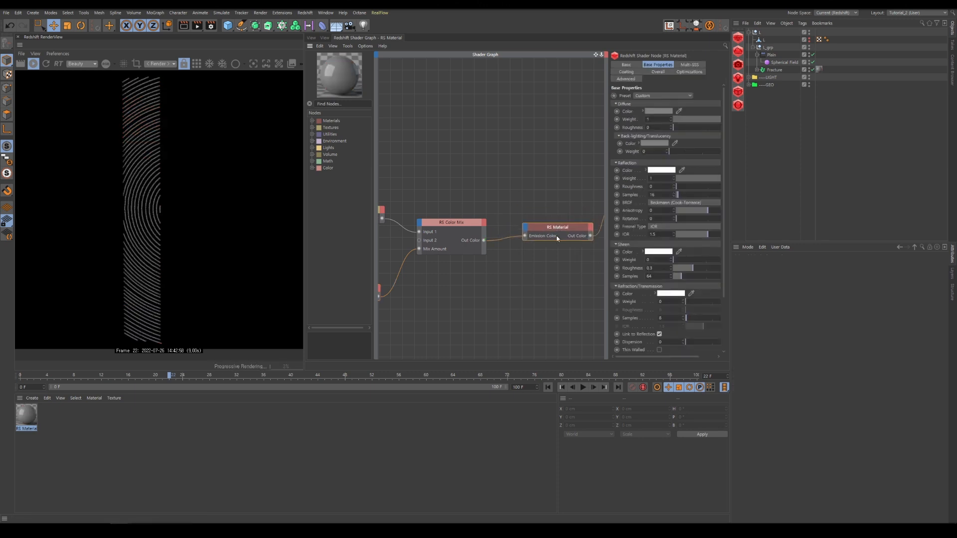
Step: Set the RS Material's diffuse weight to 0 and its emission weight to 2
{"action": "left_click_drag", "start_coordinate": [697, 120], "coordinate": [672, 120]}
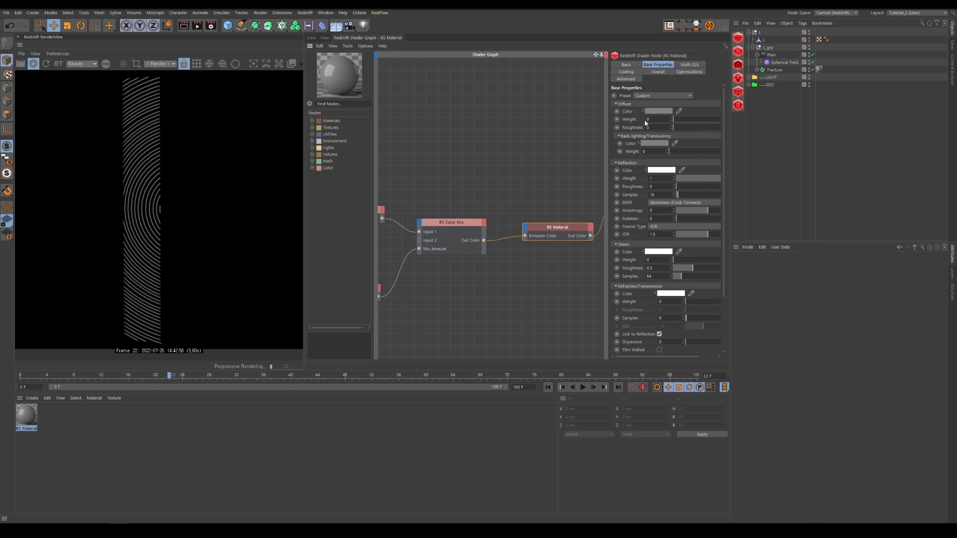
{"action": "left_click", "coordinate": [658, 72]}
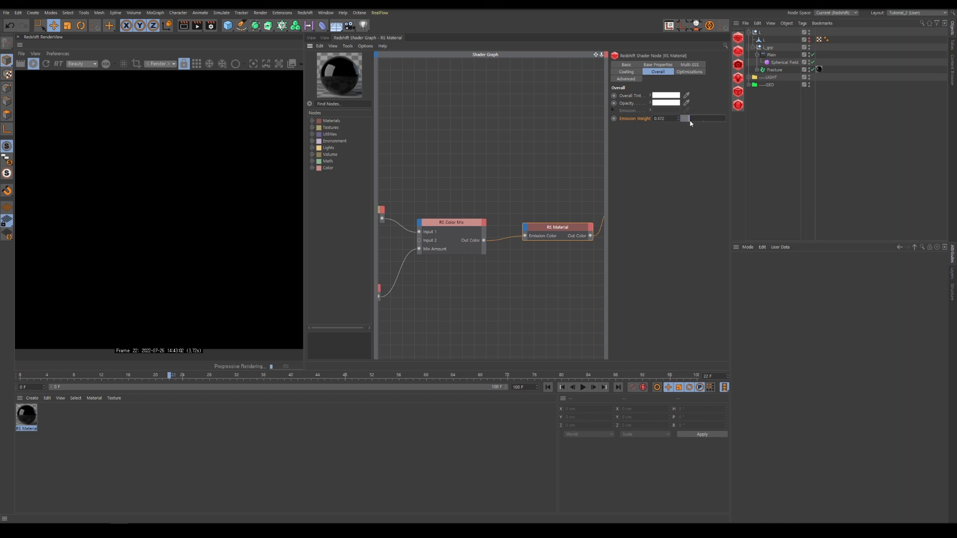
{"action": "left_click_drag", "start_coordinate": [690, 123], "coordinate": [727, 126]}
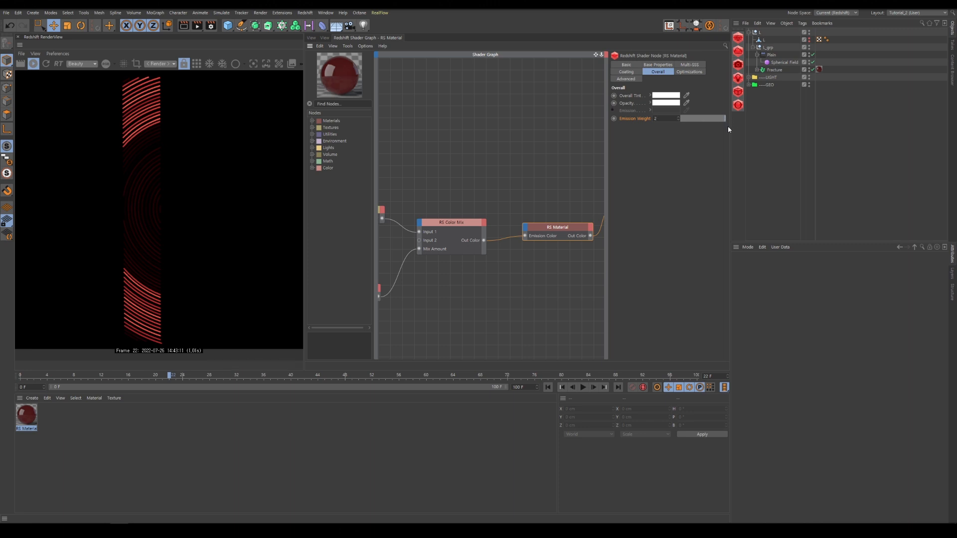
{"action": "left_click", "coordinate": [628, 65]}
Step: Return to the perspective view, scrub the timeline to check the glowing arcs, and expand the LIGHT group
{"action": "left_click", "coordinate": [311, 37]}
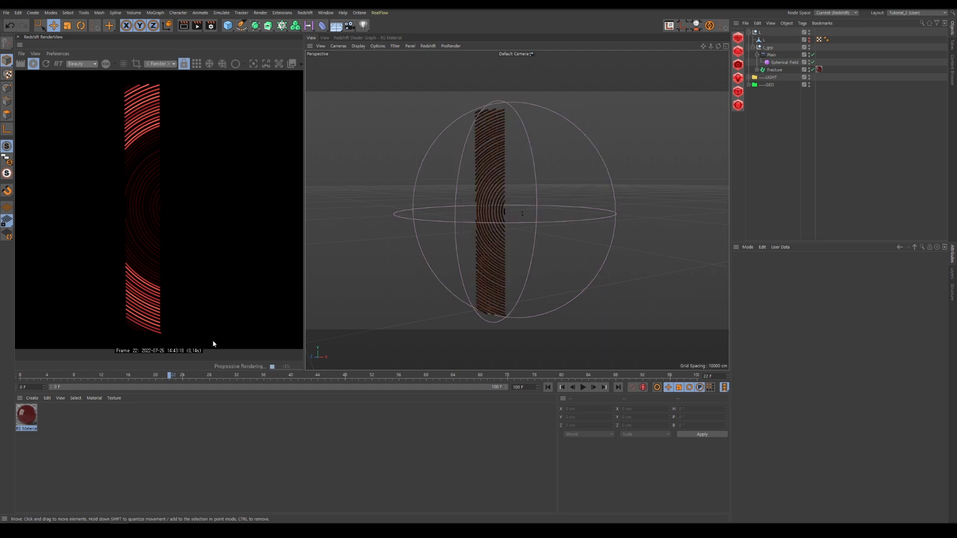
{"action": "left_click_drag", "start_coordinate": [170, 376], "coordinate": [406, 378]}
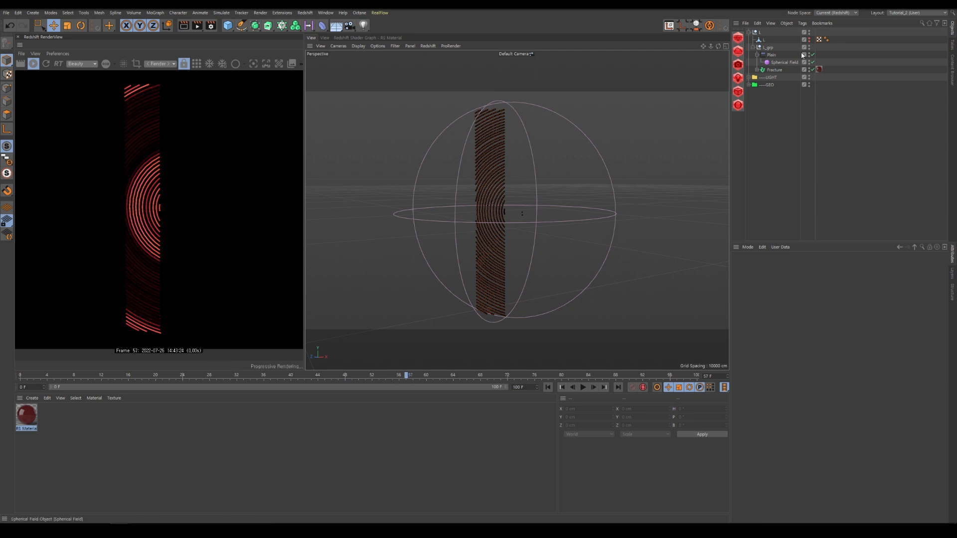
{"action": "left_click", "coordinate": [749, 77]}
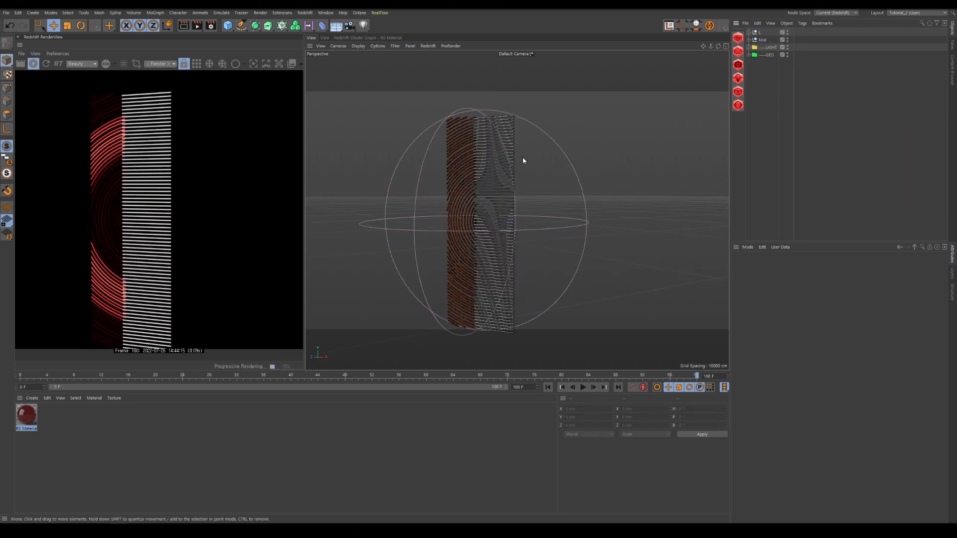
Step: Expand the L group and hide its Spherical Field in the viewport
{"action": "left_click", "coordinate": [513, 139]}
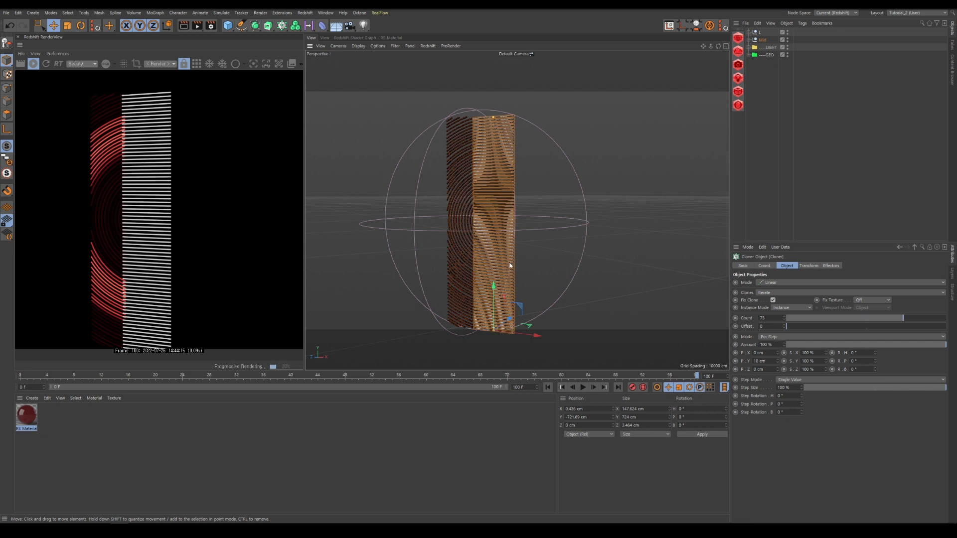
{"action": "middle_click_drag", "start_coordinate": [509, 263], "coordinate": [500, 244], "text": "alt"}
{"action": "left_click_drag", "start_coordinate": [501, 245], "coordinate": [514, 251], "text": "alt"}
{"action": "left_click", "coordinate": [749, 32]}
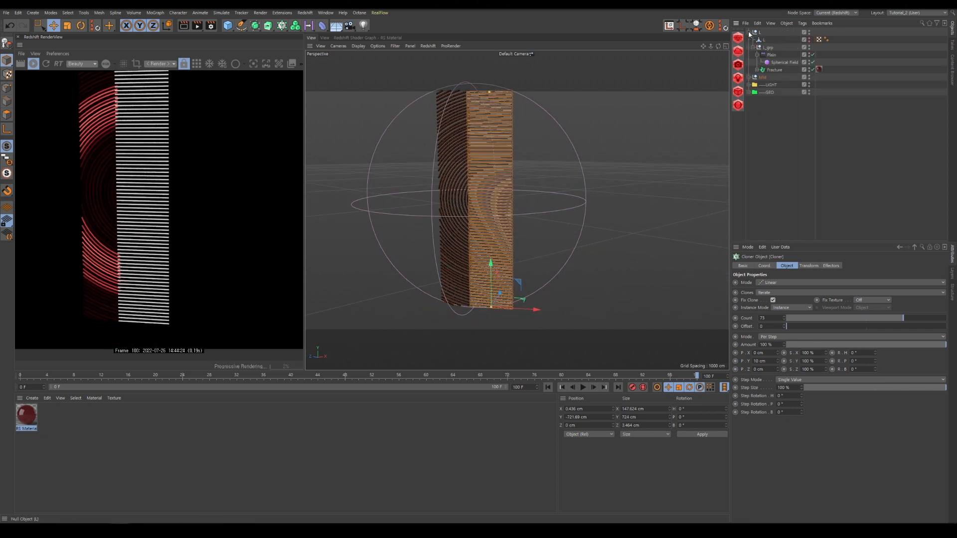
{"action": "left_click", "coordinate": [837, 66]}
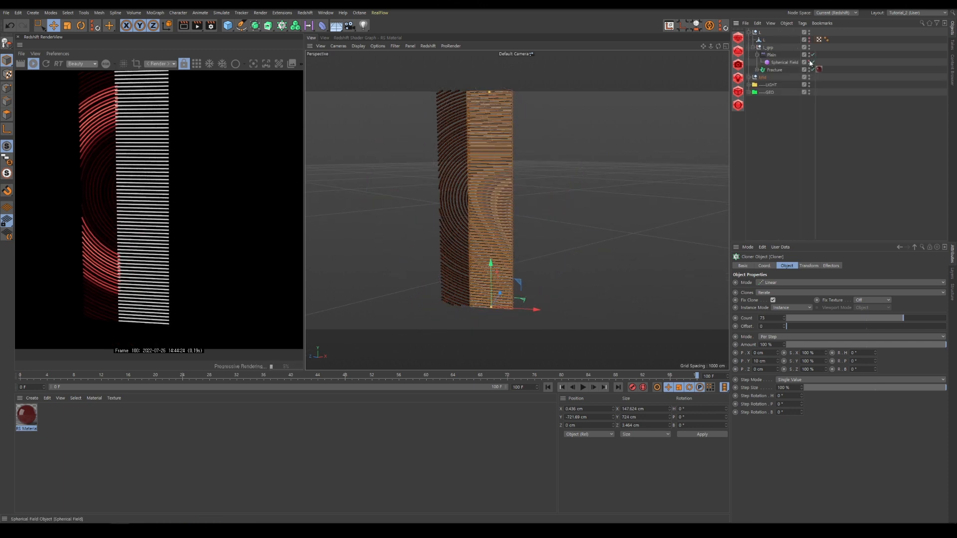
{"action": "left_click", "coordinate": [749, 33]}
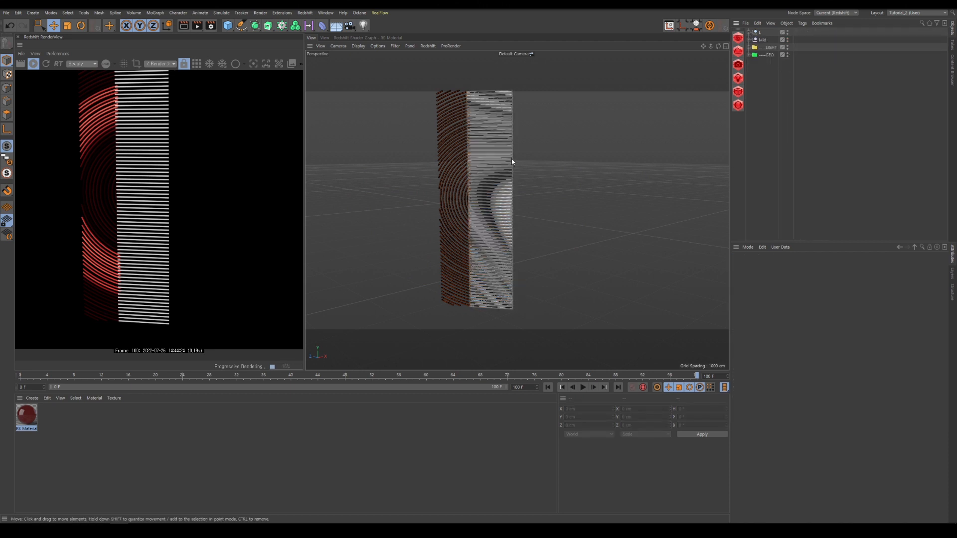
Step: Hide the L group in the viewport and expand the Mid group to inspect its Cloner
{"action": "left_click", "coordinate": [787, 32]}
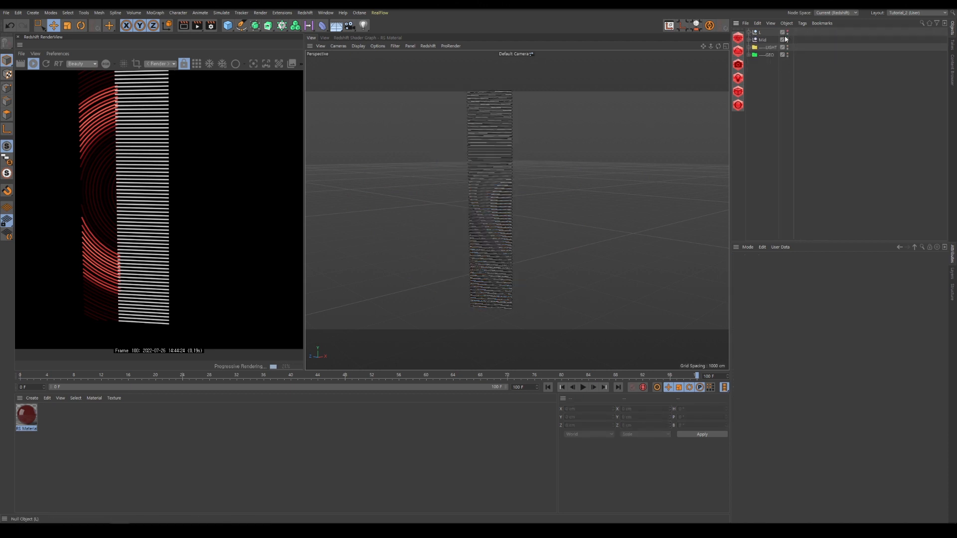
{"action": "left_click", "coordinate": [749, 39]}
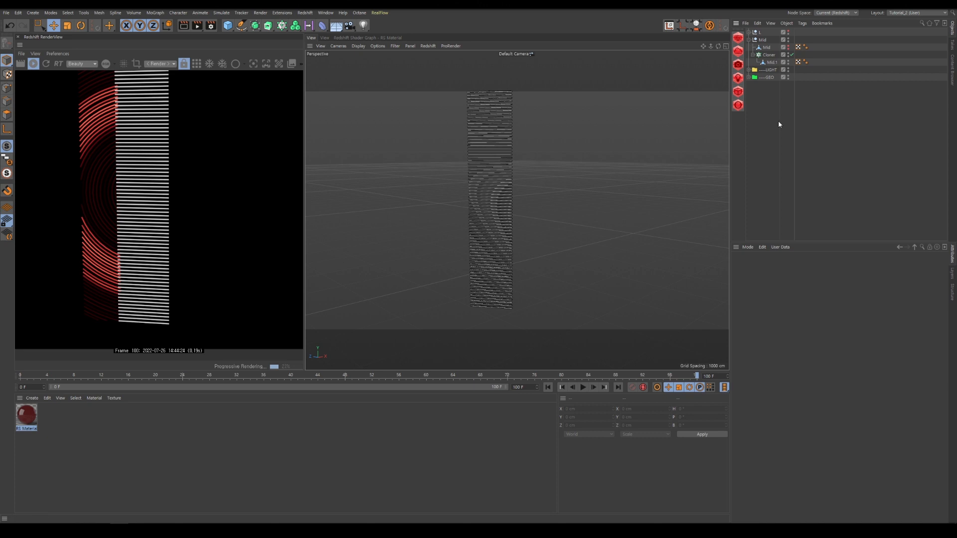
{"action": "left_click", "coordinate": [501, 267]}
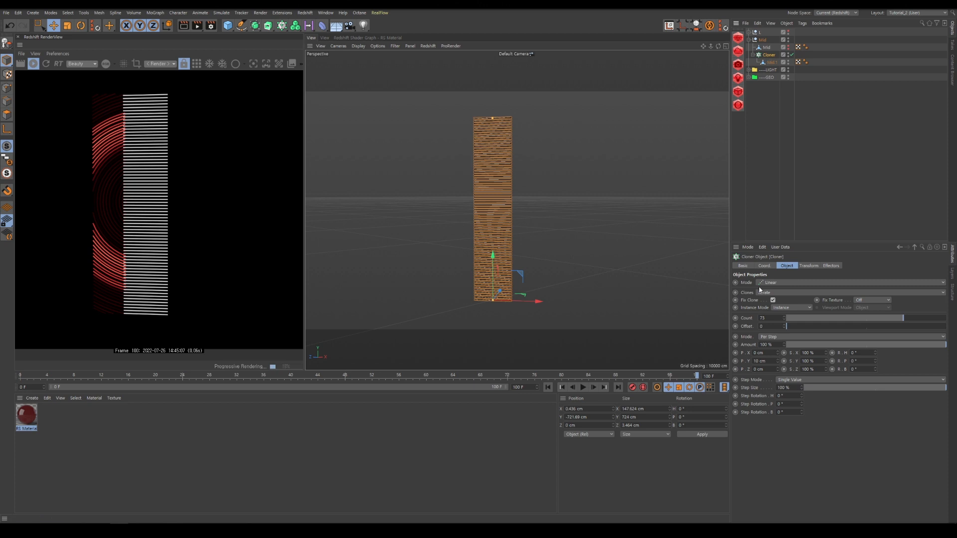
{"action": "left_click", "coordinate": [784, 182]}
{"action": "left_click", "coordinate": [769, 55]}
{"action": "left_click", "coordinate": [779, 95]}
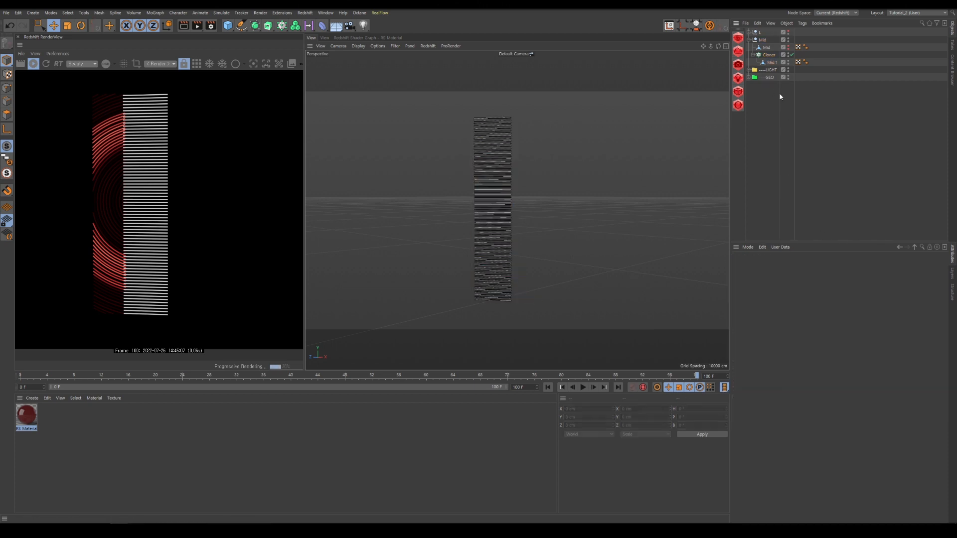
Step: Add a Plain effector to the Mid group's Cloner and place it directly above the Cloner in the group
{"action": "left_click", "coordinate": [752, 55]}
{"action": "left_click", "coordinate": [765, 56]}
{"action": "left_click", "coordinate": [281, 25]}
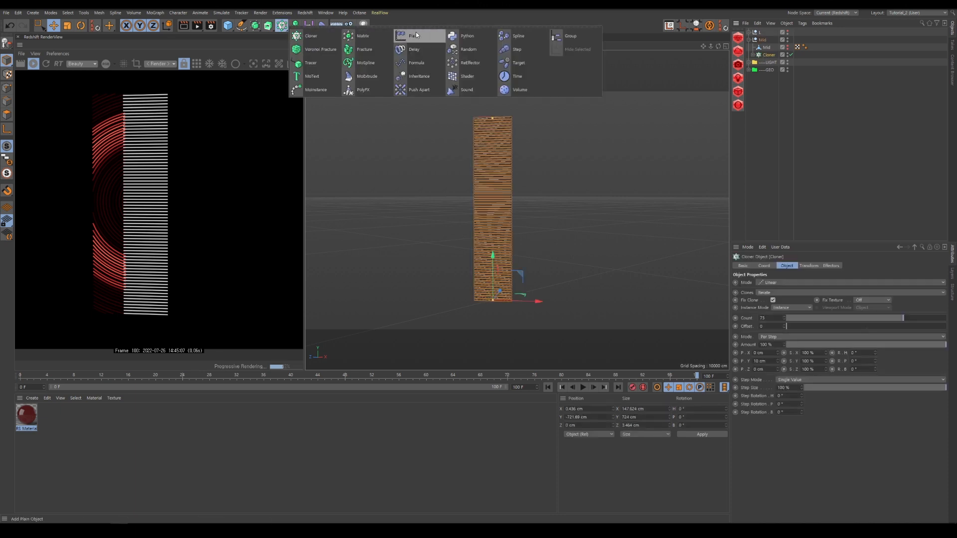
{"action": "left_click", "coordinate": [417, 35]}
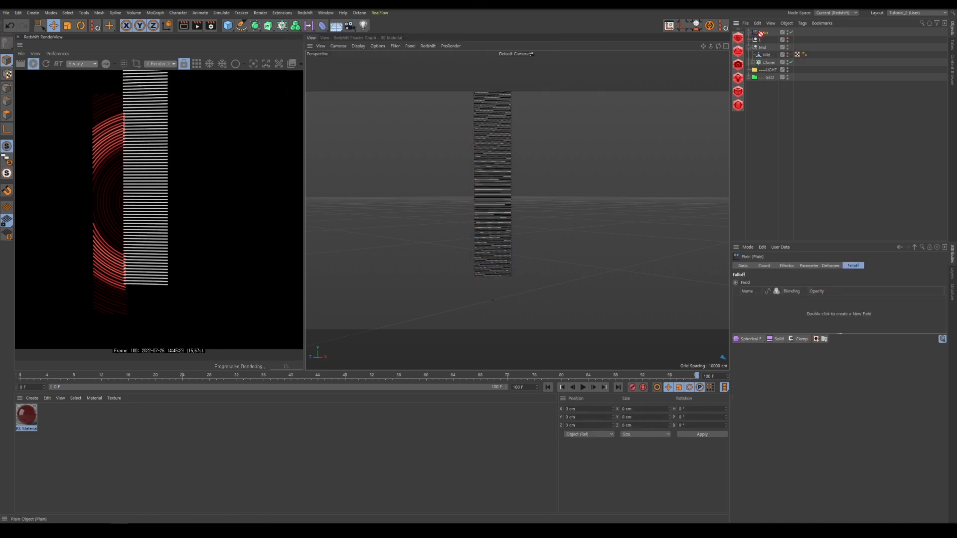
{"action": "left_click_drag", "start_coordinate": [764, 59], "coordinate": [765, 58]}
{"action": "left_click", "coordinate": [768, 62]}
Step: Check the Cloner's effector assignment, turn off the Plain's position transform and set its Color Mode to Fields Color
{"action": "left_click", "coordinate": [825, 267]}
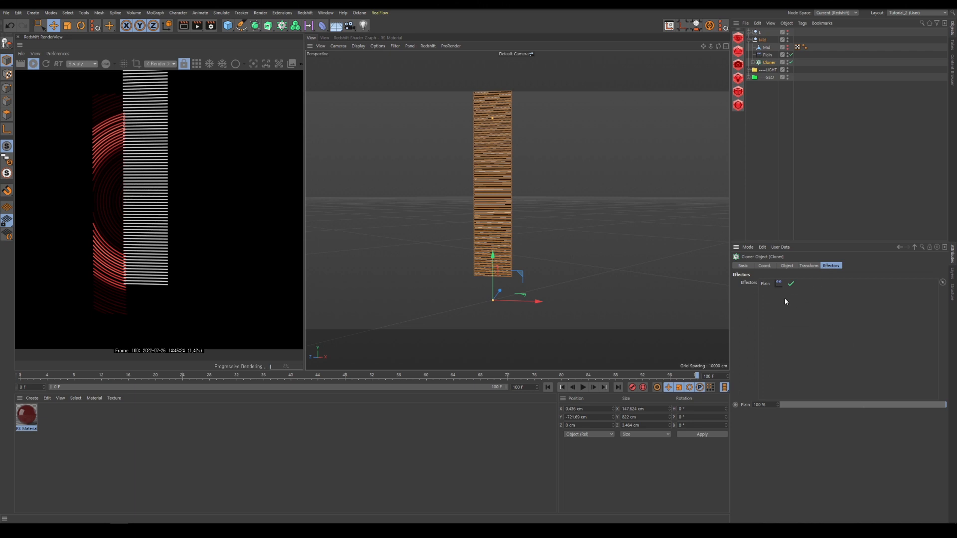
{"action": "double_click", "coordinate": [767, 284]}
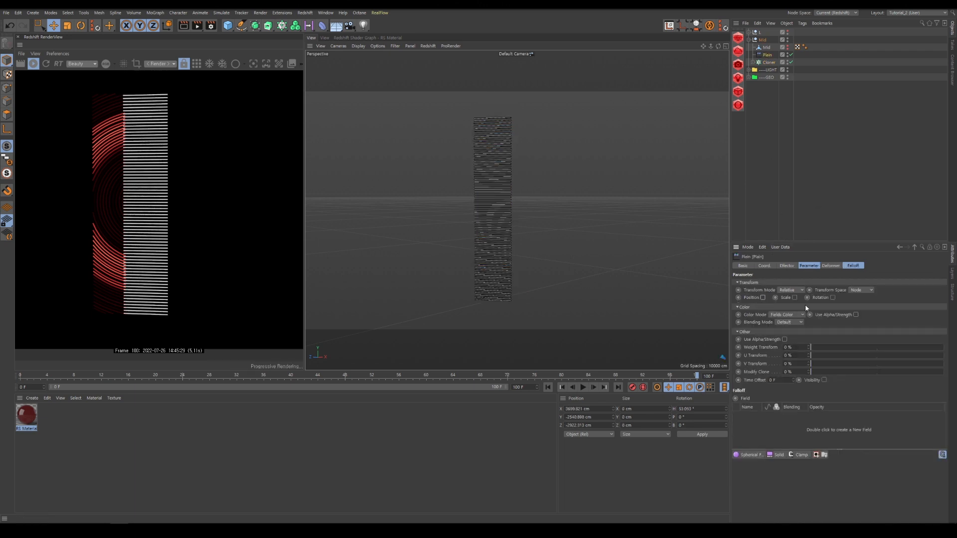
{"action": "left_click", "coordinate": [853, 266]}
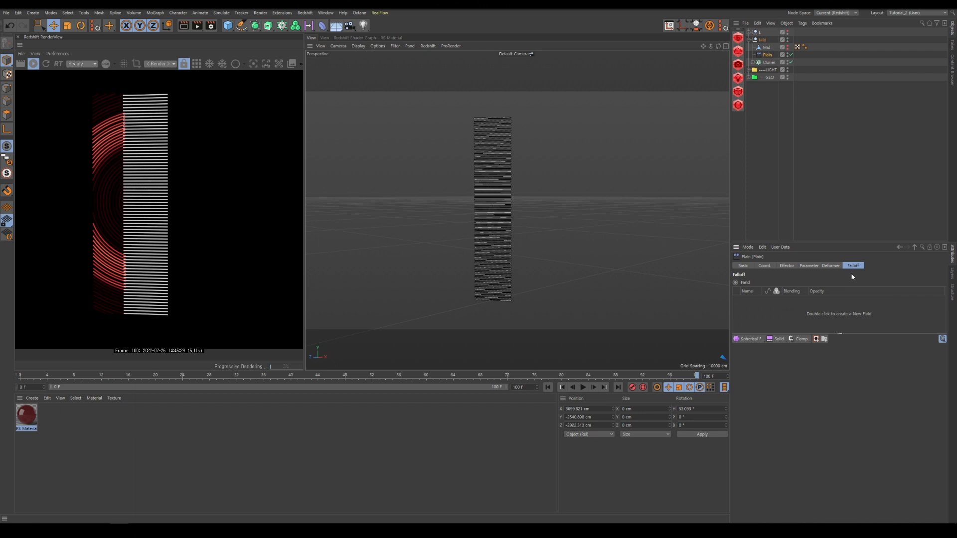
Step: Add a Linear Field to the Plain effector's falloff and reset the effector's transform within the Mid group
{"action": "left_click", "coordinate": [753, 340]}
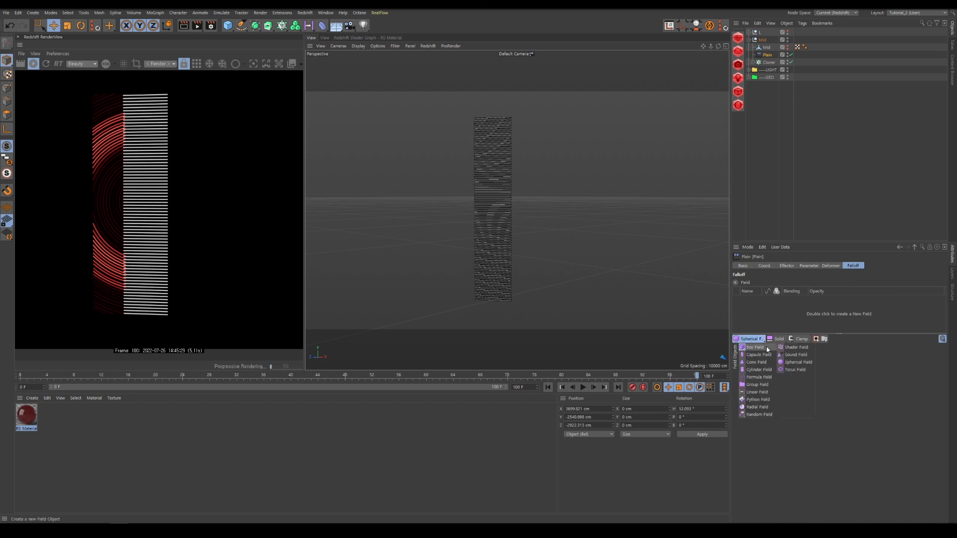
{"action": "left_click", "coordinate": [756, 392]}
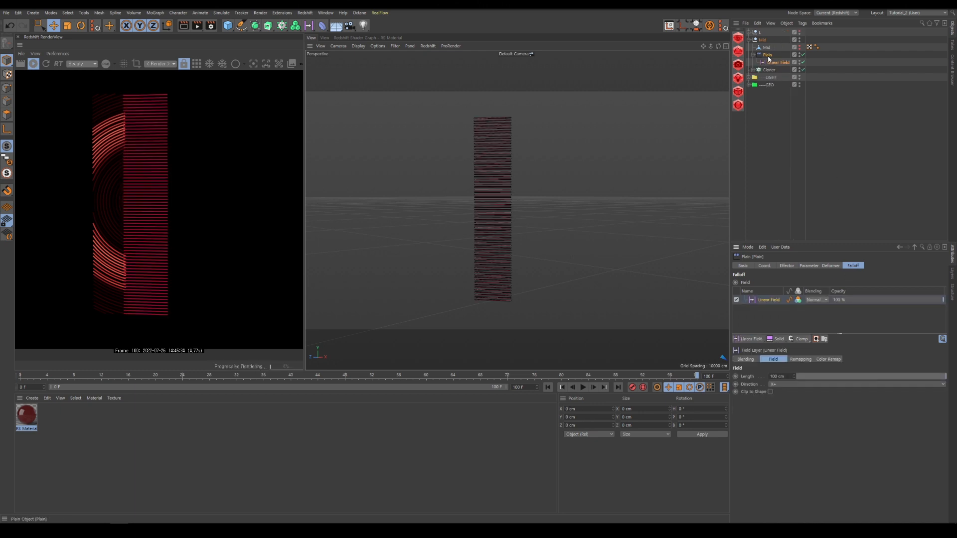
{"action": "left_click", "coordinate": [724, 26]}
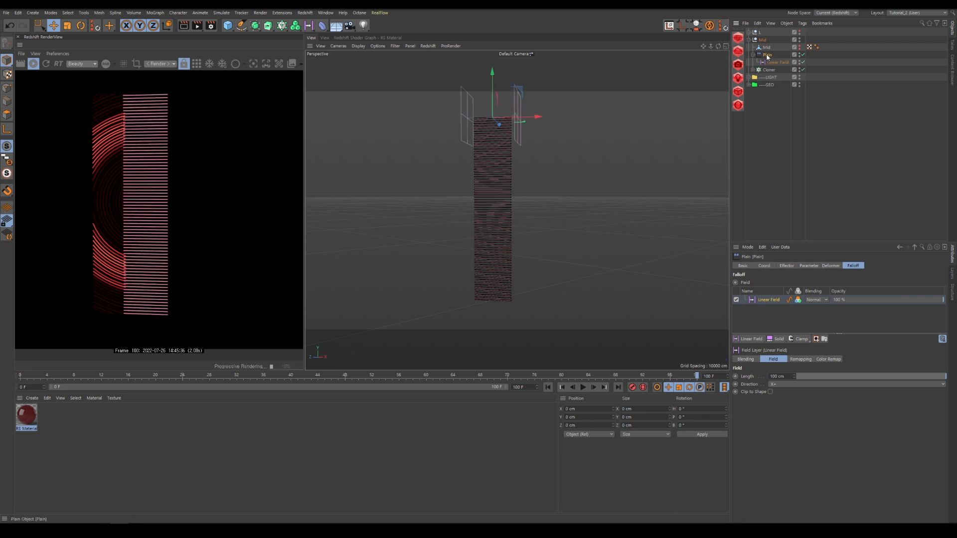
Step: Set the Linear Field's direction to Y- and lower it to the middle of the line stack, about -359 cm in Y
{"action": "left_click", "coordinate": [775, 62]}
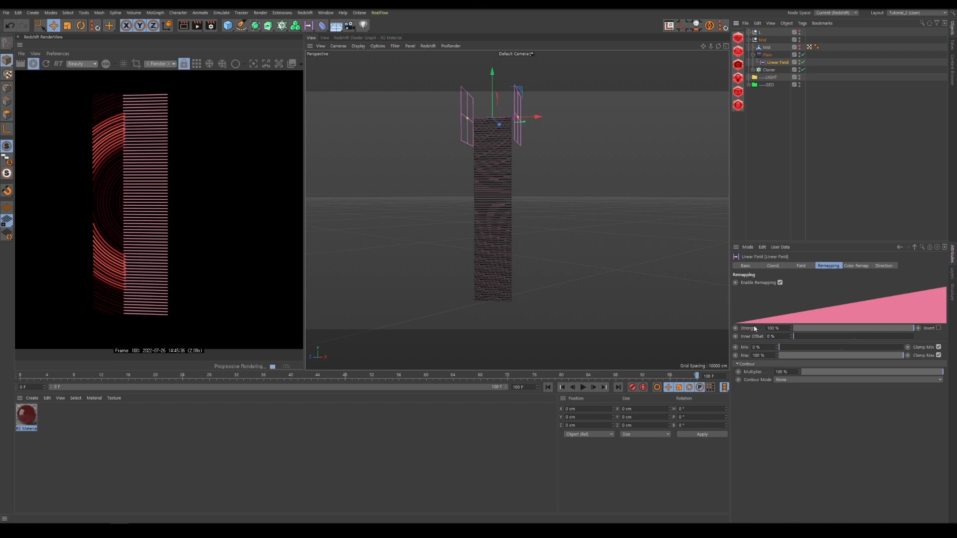
{"action": "left_click", "coordinate": [801, 266]}
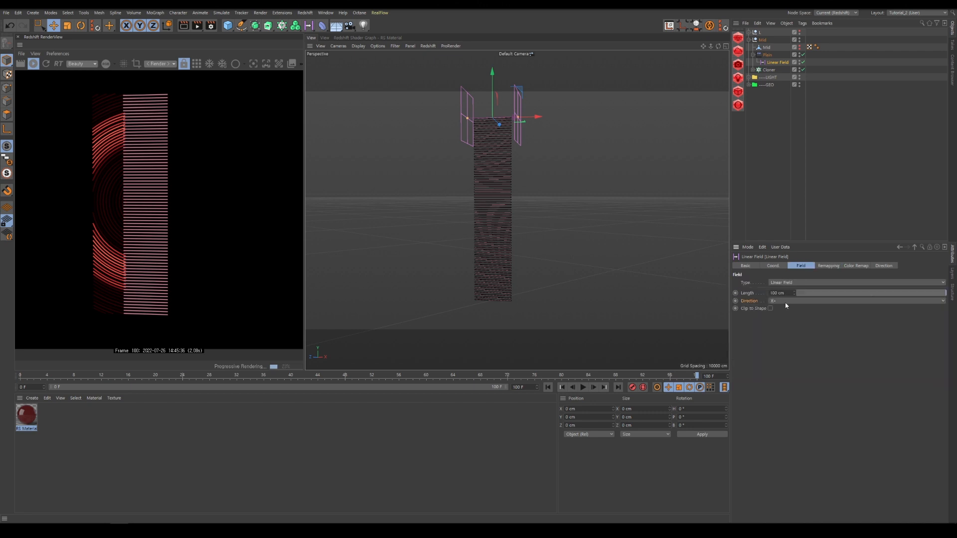
{"action": "scroll", "coordinate": [785, 301], "scroll_direction": "down", "scroll_amount": 3}
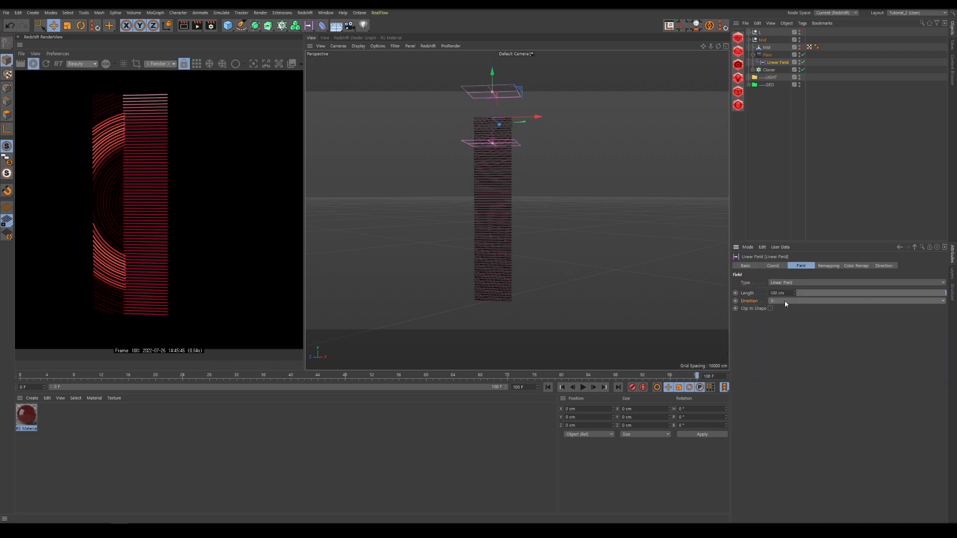
{"action": "left_click_drag", "start_coordinate": [491, 103], "coordinate": [491, 191]}
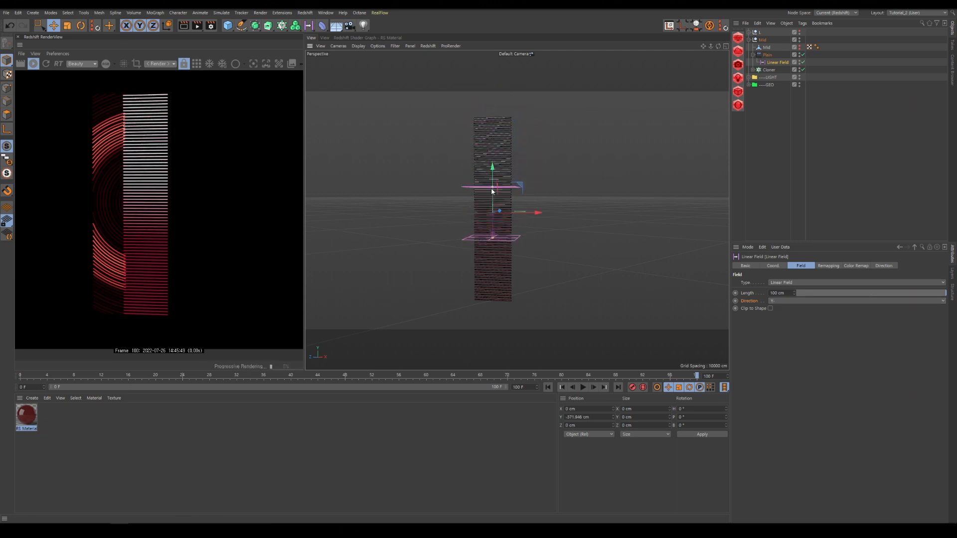
{"action": "mouse_move", "coordinate": [492, 190]}
{"action": "left_mouse_down"}
{"action": "mouse_move", "coordinate": [509, 119]}
{"action": "mouse_move", "coordinate": [494, 184]}
{"action": "left_mouse_up"}
Step: Extend the Linear Field's length so its end planes span the full height of the line stack
{"action": "left_click_drag", "start_coordinate": [497, 201], "coordinate": [495, 175], "text": "alt"}
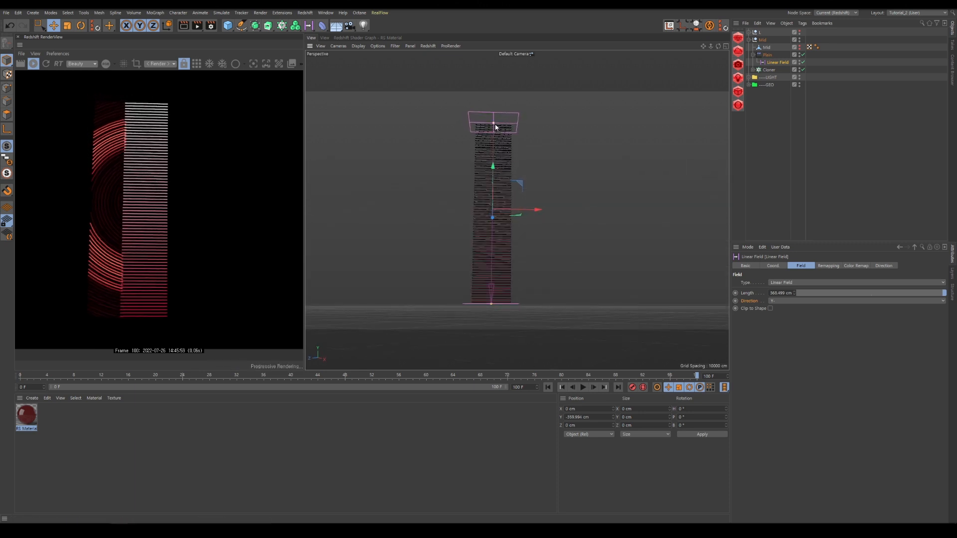
{"action": "left_click_drag", "start_coordinate": [494, 124], "coordinate": [493, 120]}
{"action": "left_click_drag", "start_coordinate": [495, 157], "coordinate": [486, 175], "text": "alt"}
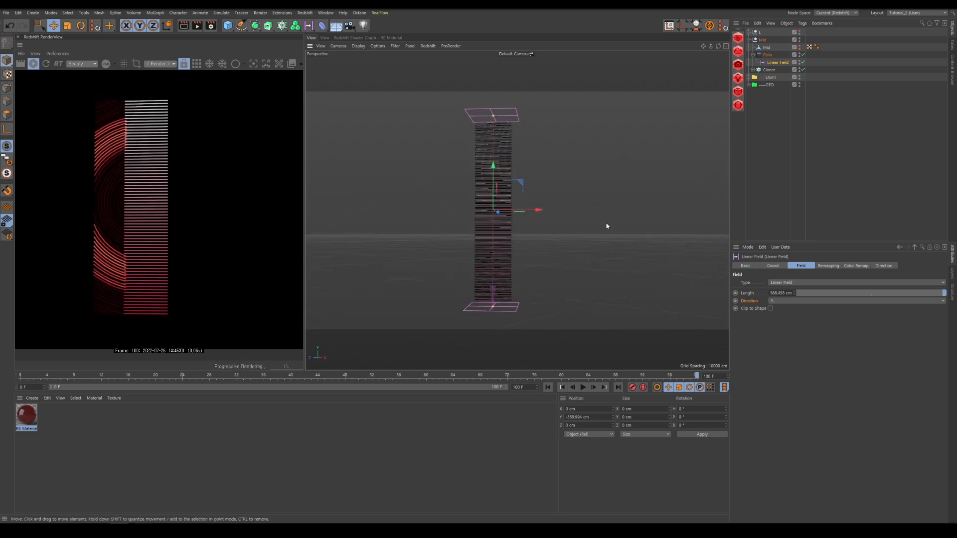
Step: Set the Linear Field's Color Remap mode to Gradient
{"action": "left_click", "coordinate": [853, 268]}
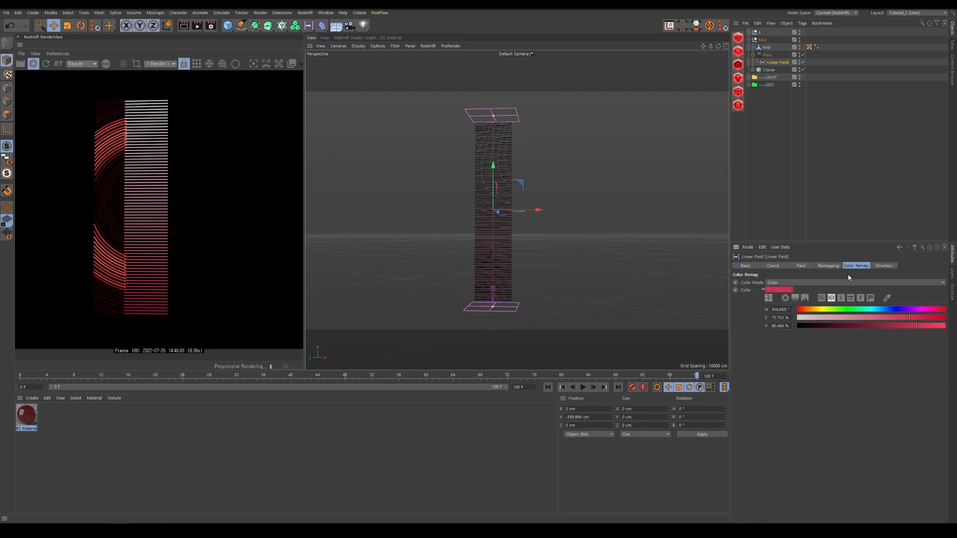
{"action": "left_click", "coordinate": [785, 283]}
{"action": "left_click", "coordinate": [785, 307]}
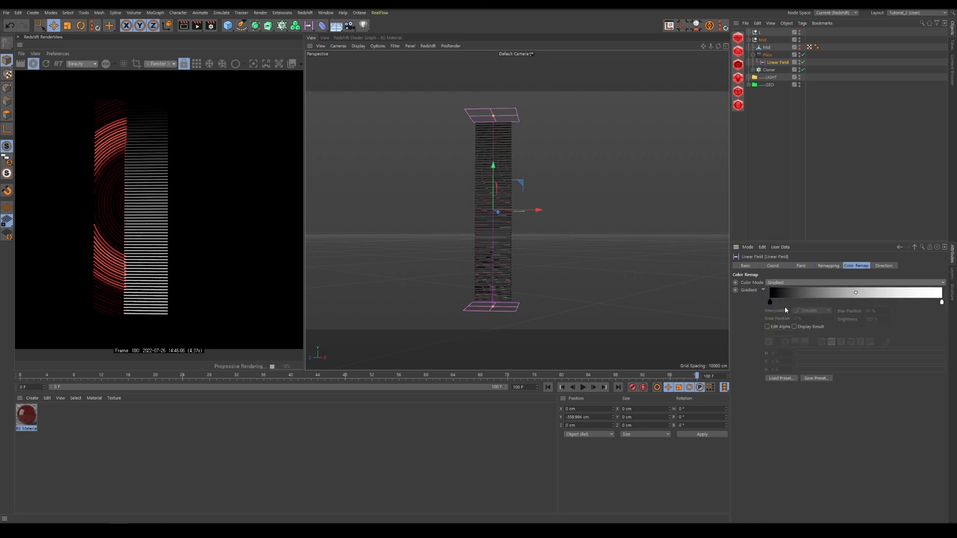
Step: Set the Linear Field's remapping Contour Mode to Curve and apply the Linear spline preset
{"action": "left_click", "coordinate": [828, 267]}
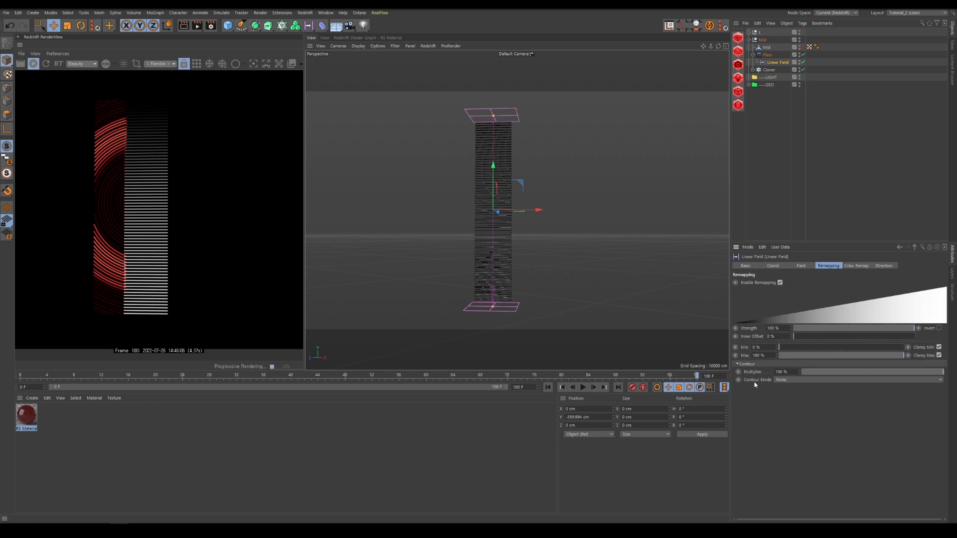
{"action": "left_click", "coordinate": [785, 380]}
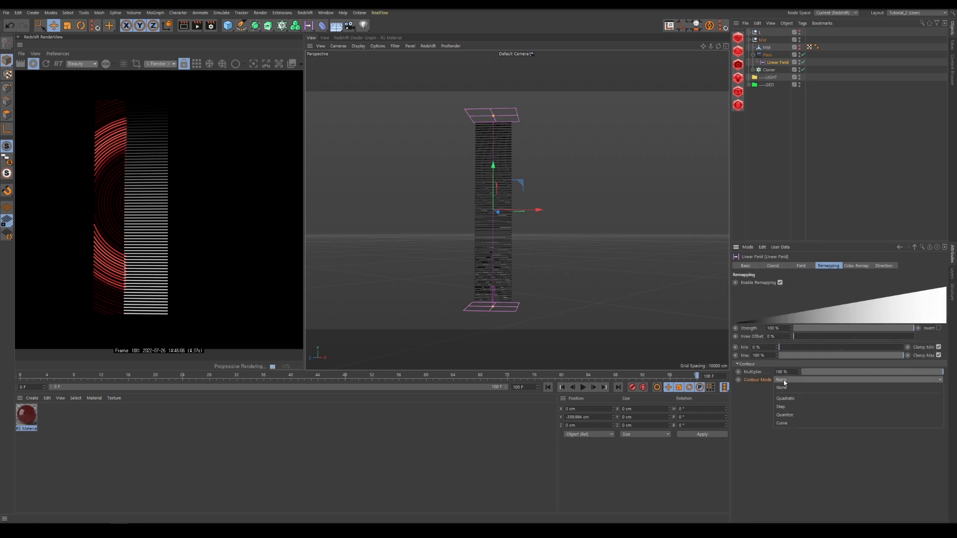
{"action": "left_click", "coordinate": [783, 423]}
{"action": "right_click", "coordinate": [815, 410]}
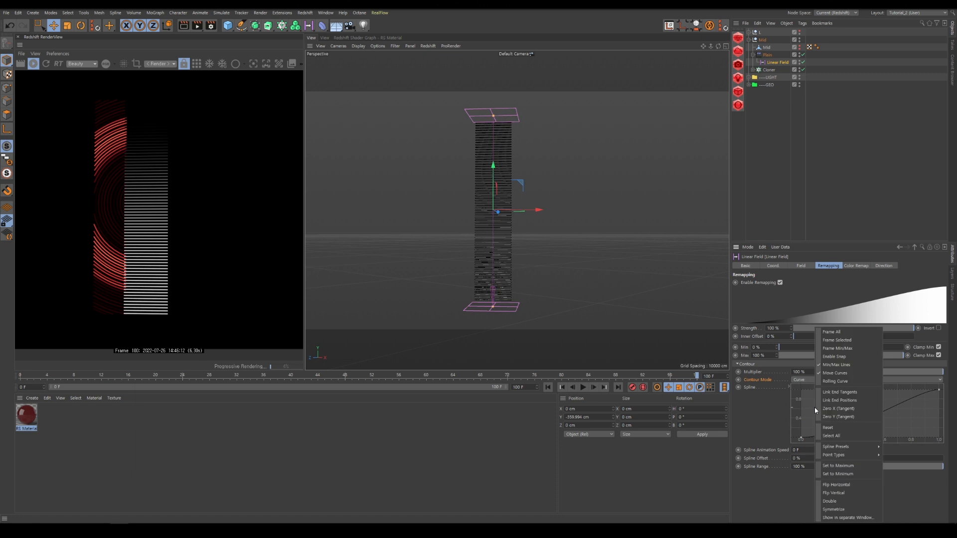
{"action": "mouse_move", "coordinate": [844, 448]}
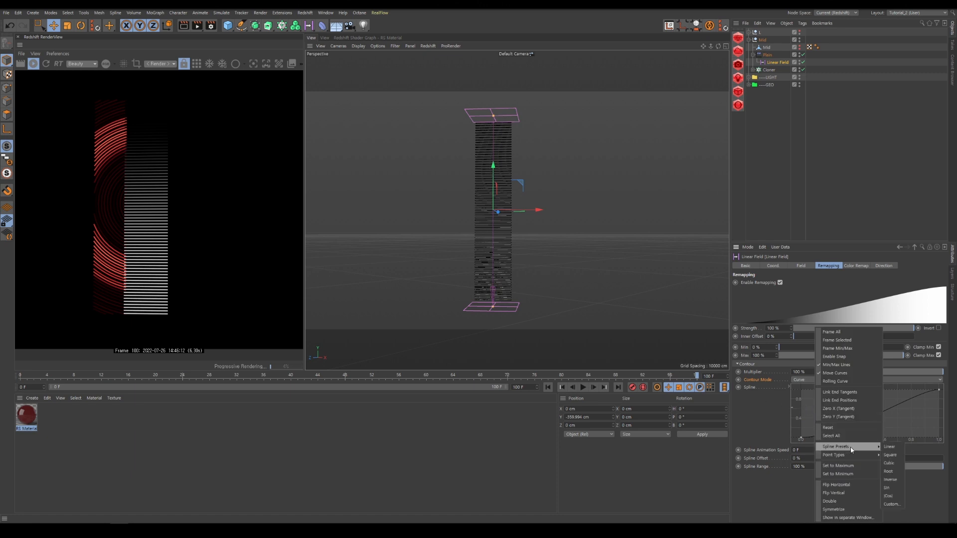
{"action": "left_click", "coordinate": [889, 447]}
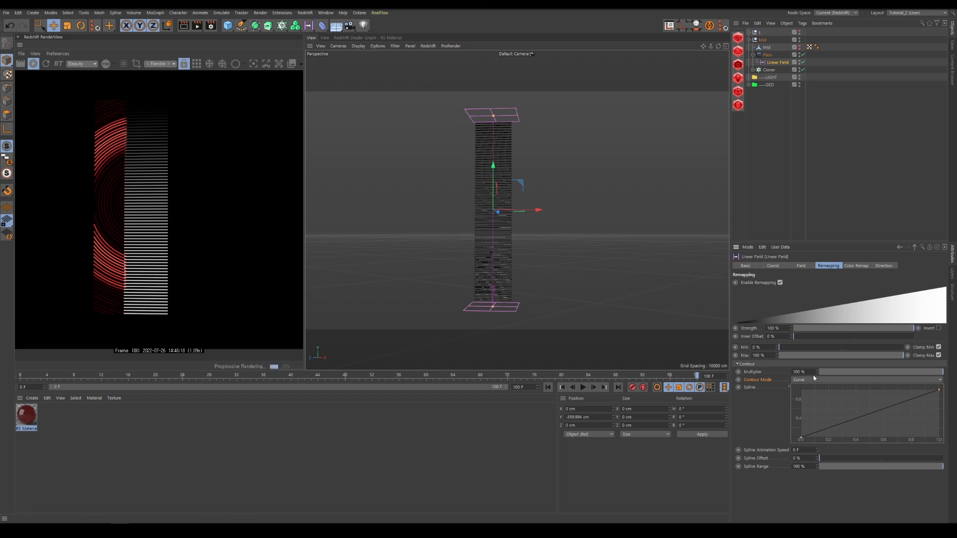
Step: Reshape the contour spline into a steep-sided plateau between about 0.2 and 0.35
{"action": "left_click_drag", "start_coordinate": [939, 390], "coordinate": [828, 390]}
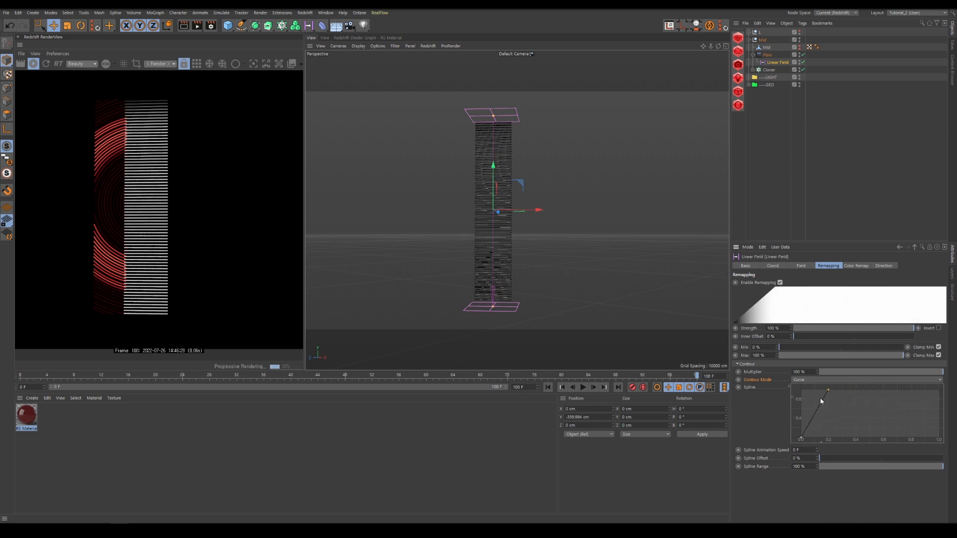
{"action": "left_click_drag", "start_coordinate": [802, 439], "coordinate": [821, 438]}
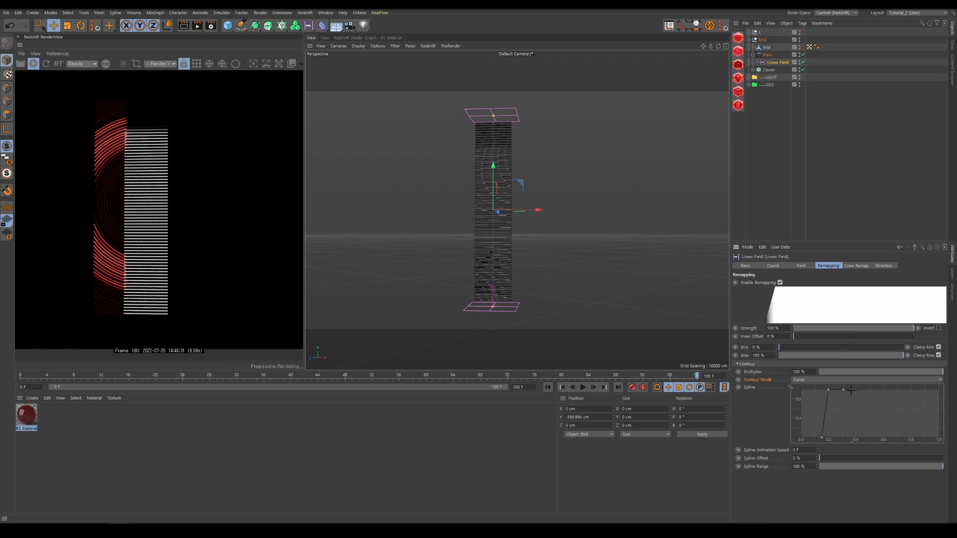
{"action": "left_click_drag", "start_coordinate": [846, 390], "coordinate": [866, 438]}
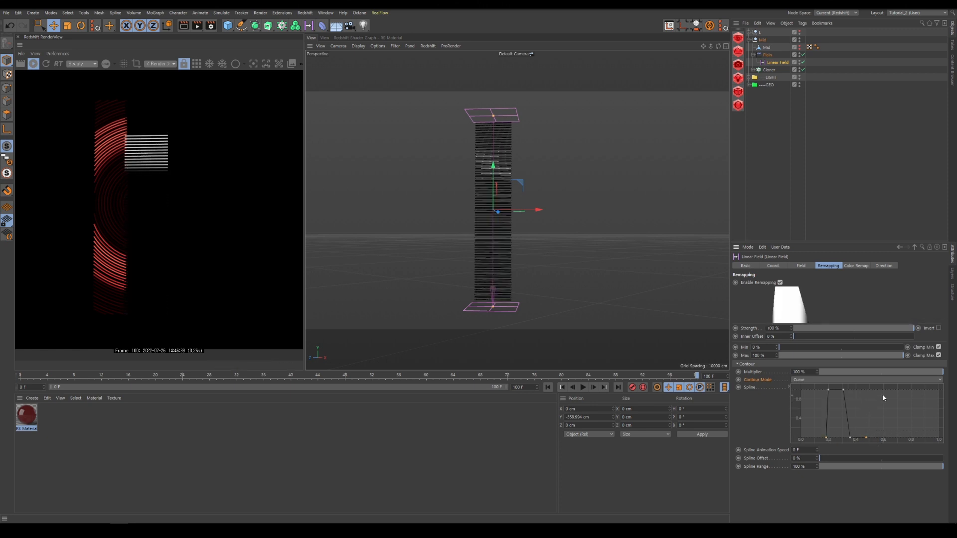
Step: Add points for two more spline plateaus, a wide one from about 0.47 to 0.7 and a narrow one near 0.8
{"action": "left_click", "coordinate": [874, 392], "text": "ctrl"}
{"action": "left_click_drag", "start_coordinate": [874, 391], "coordinate": [898, 437]}
{"action": "left_click", "coordinate": [894, 392], "text": "ctrl"}
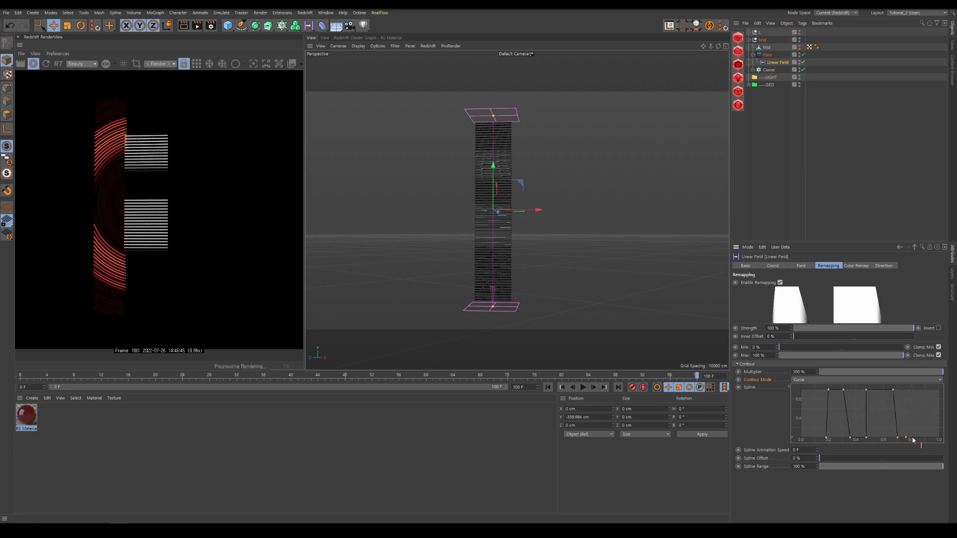
{"action": "left_click_drag", "start_coordinate": [912, 437], "coordinate": [912, 389], "text": "ctrl"}
{"action": "left_click", "coordinate": [917, 435], "text": "ctrl"}
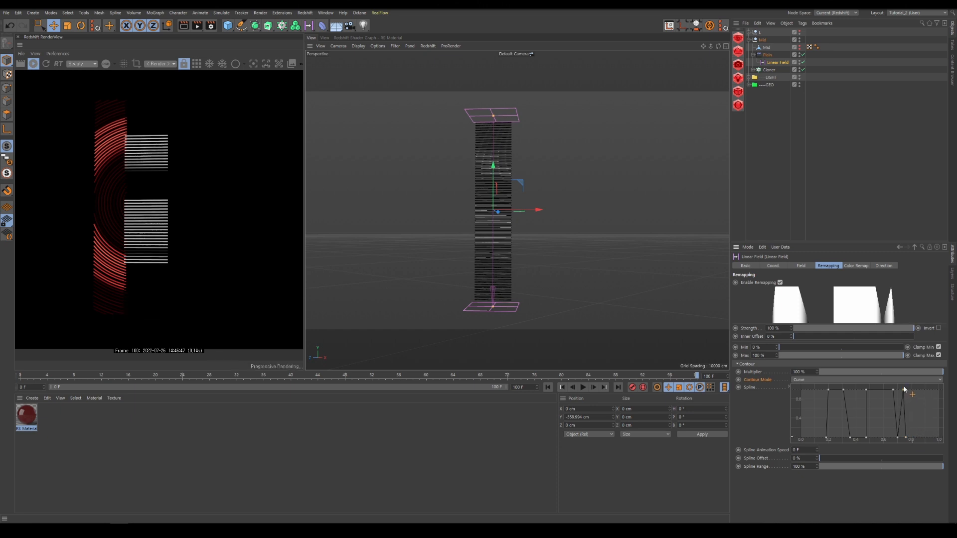
{"action": "mouse_move", "coordinate": [906, 438]}
{"action": "left_mouse_down"}
{"action": "mouse_move", "coordinate": [906, 389]}
{"action": "mouse_move", "coordinate": [917, 441]}
{"action": "mouse_move", "coordinate": [904, 451]}
{"action": "left_mouse_up"}
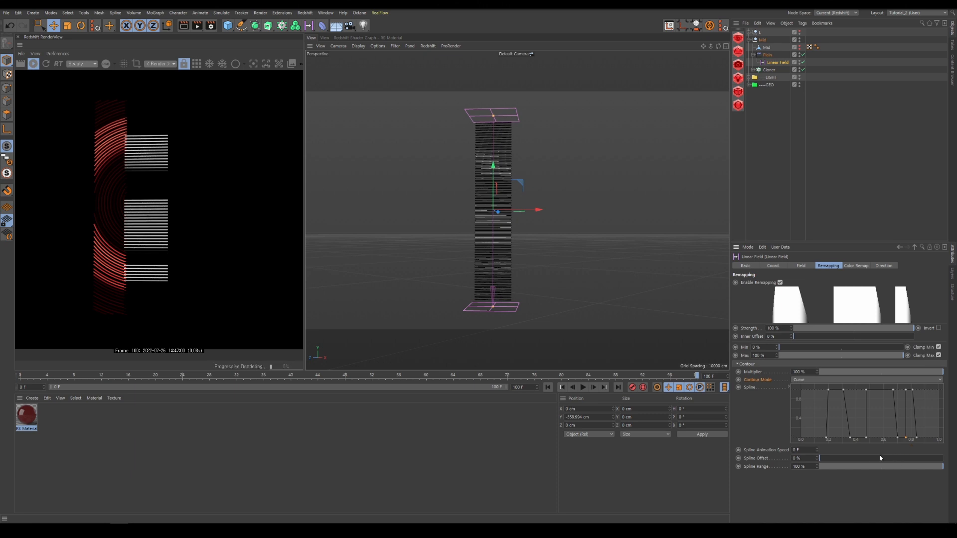
Step: Set the Linear Field's Spline Animation Speed to 60 F and scrub the timeline to preview the moving lines
{"action": "left_click", "coordinate": [776, 451]}
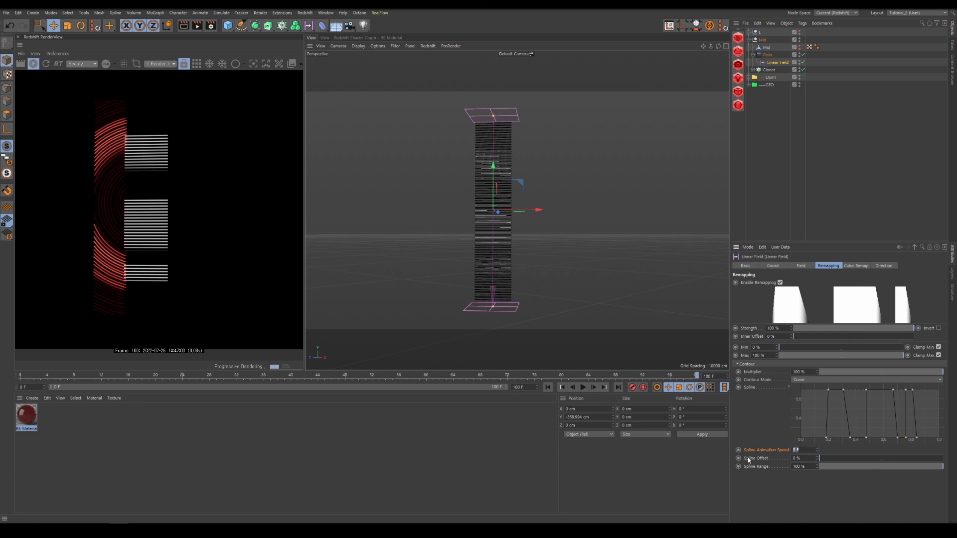
{"action": "key", "text": "Return"}
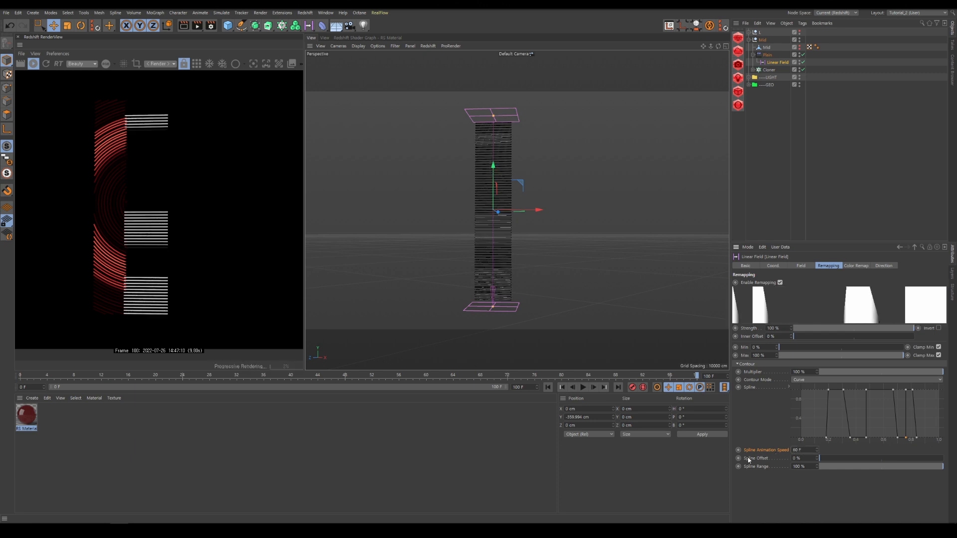
{"action": "left_click_drag", "start_coordinate": [37, 376], "coordinate": [695, 376]}
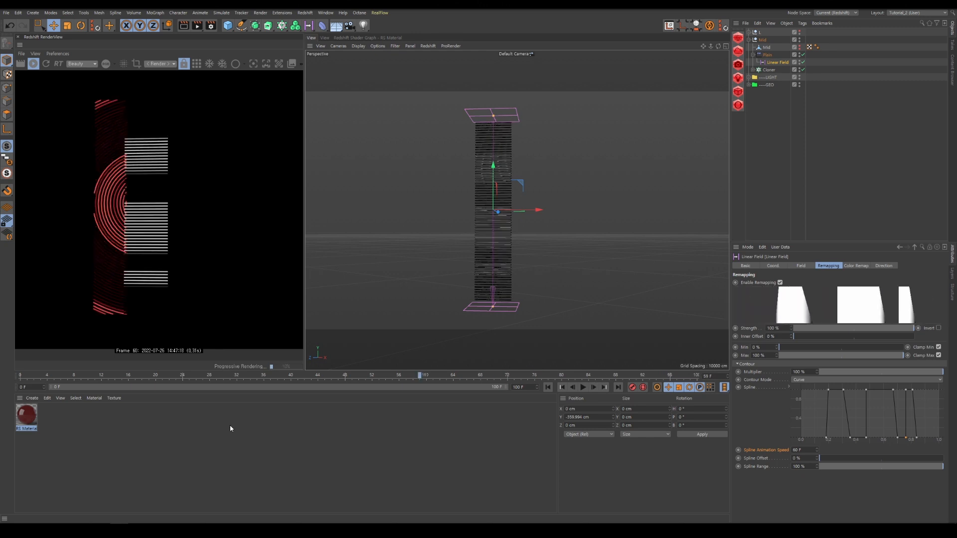
Step: Duplicate the red RS Material and assign the copy to the Cloner of the straight lines
{"action": "left_click", "coordinate": [116, 422]}
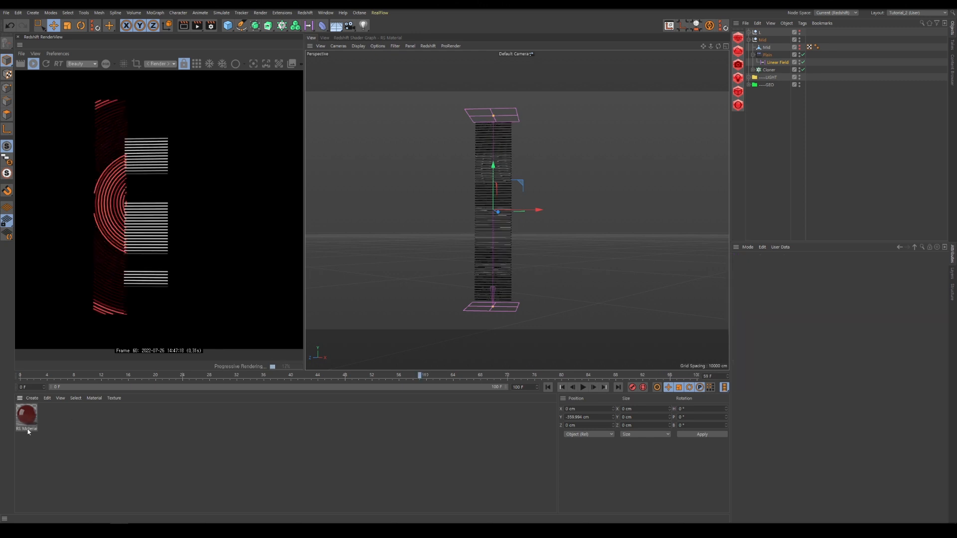
{"action": "left_click", "coordinate": [27, 415]}
{"action": "left_click_drag", "start_coordinate": [30, 420], "coordinate": [81, 424], "text": "ctrl"}
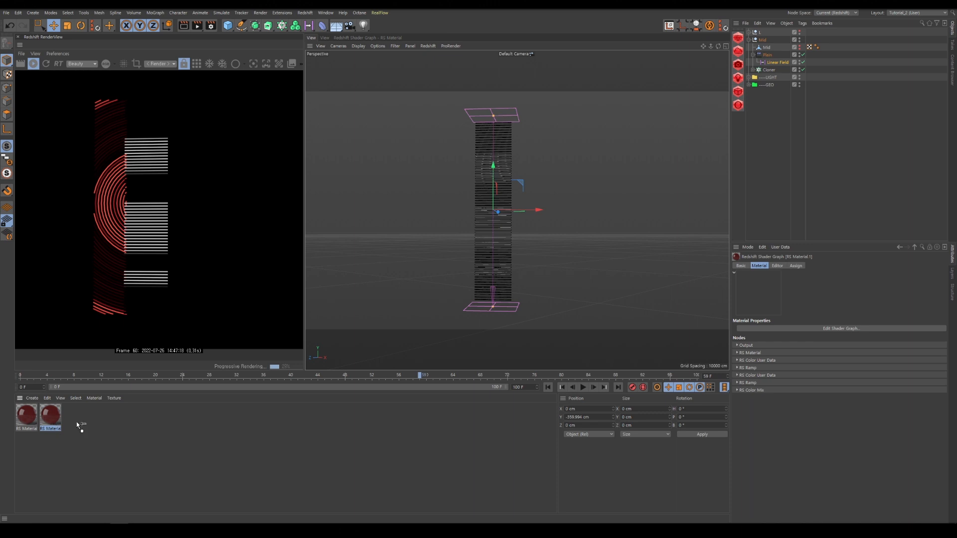
{"action": "left_click_drag", "start_coordinate": [792, 151], "coordinate": [767, 73]}
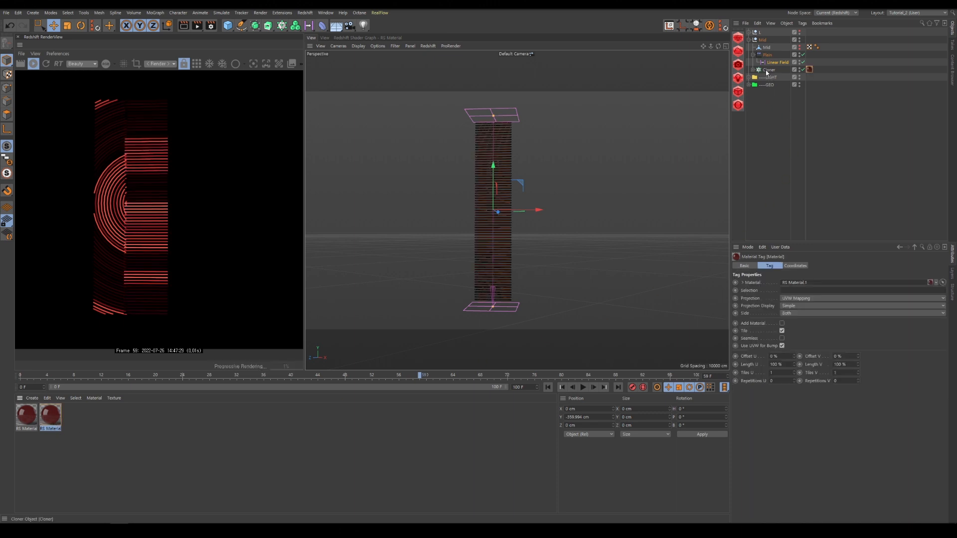
Step: In the copied material's shader graph, recolor both knots of the upper RS Ramp to blue with a hue of 240°
{"action": "double_click", "coordinate": [57, 418]}
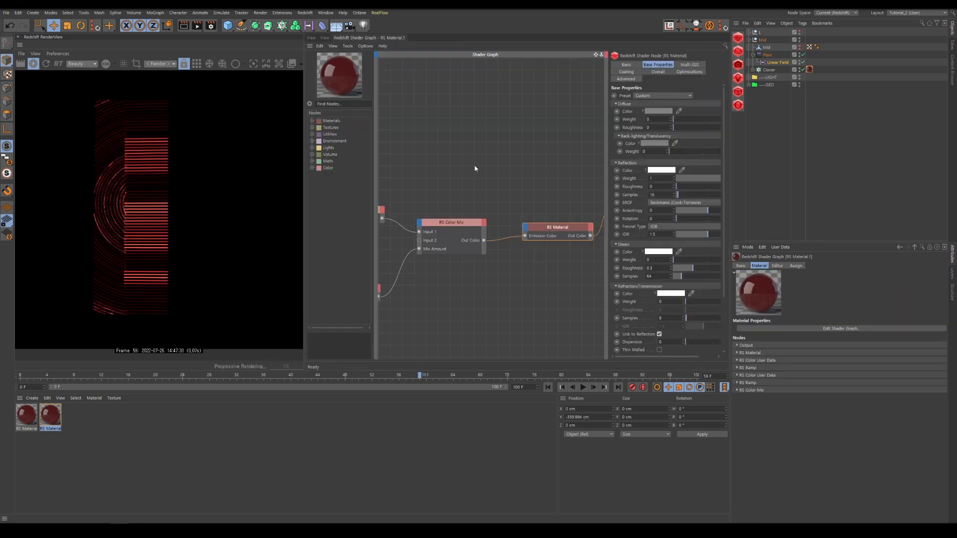
{"action": "middle_click_drag", "start_coordinate": [542, 257], "coordinate": [597, 262]}
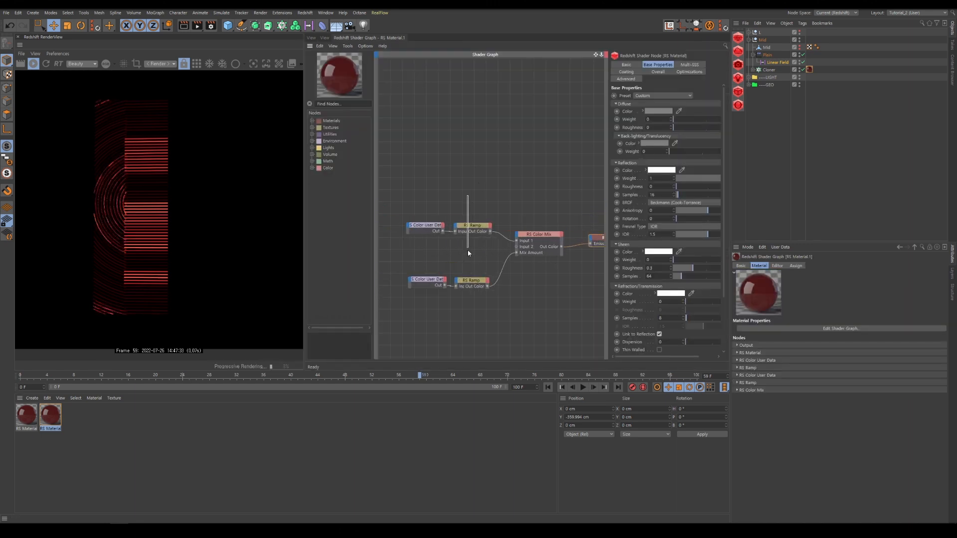
{"action": "left_click", "coordinate": [472, 225]}
{"action": "double_click", "coordinate": [718, 176]}
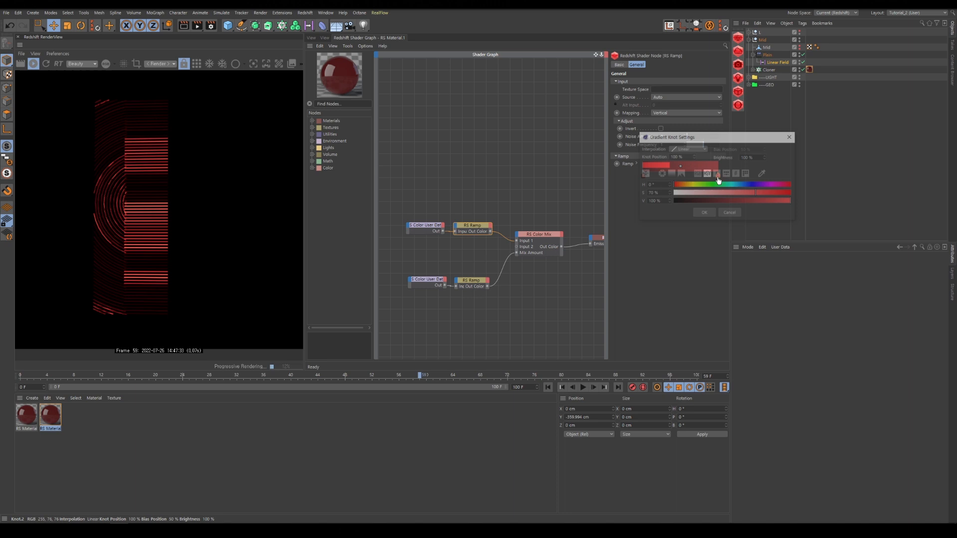
{"action": "left_click", "coordinate": [753, 185]}
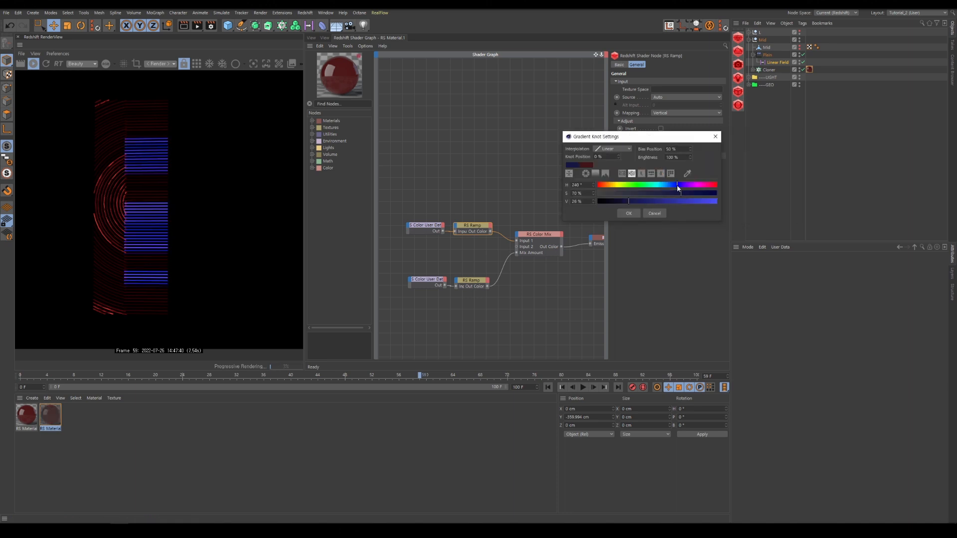
{"action": "left_click", "coordinate": [621, 215]}
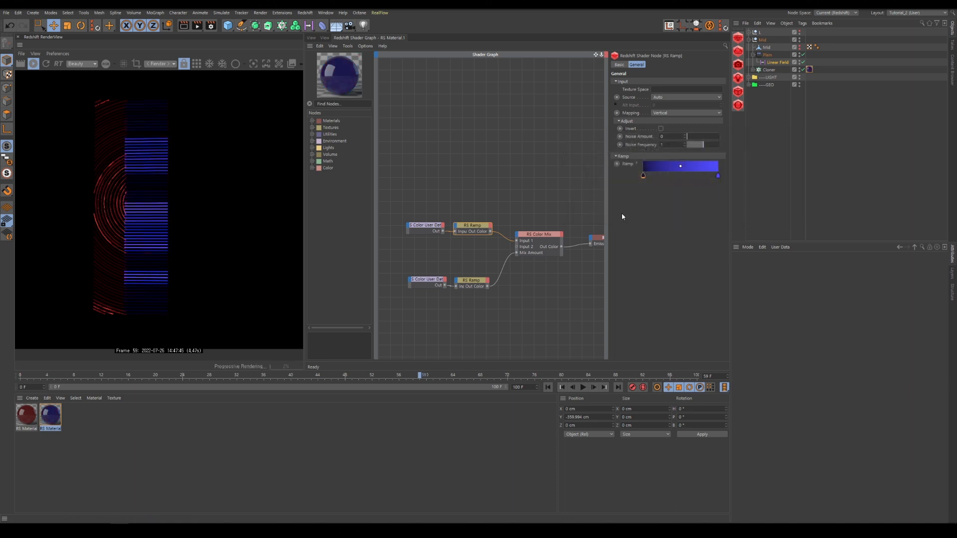
Step: Return to the 3D view and scrub the timeline to preview the blue lines beside the red arcs
{"action": "left_click", "coordinate": [312, 38]}
{"action": "left_click_drag", "start_coordinate": [491, 175], "coordinate": [457, 213], "text": "alt"}
{"action": "left_click_drag", "start_coordinate": [115, 377], "coordinate": [649, 369]}
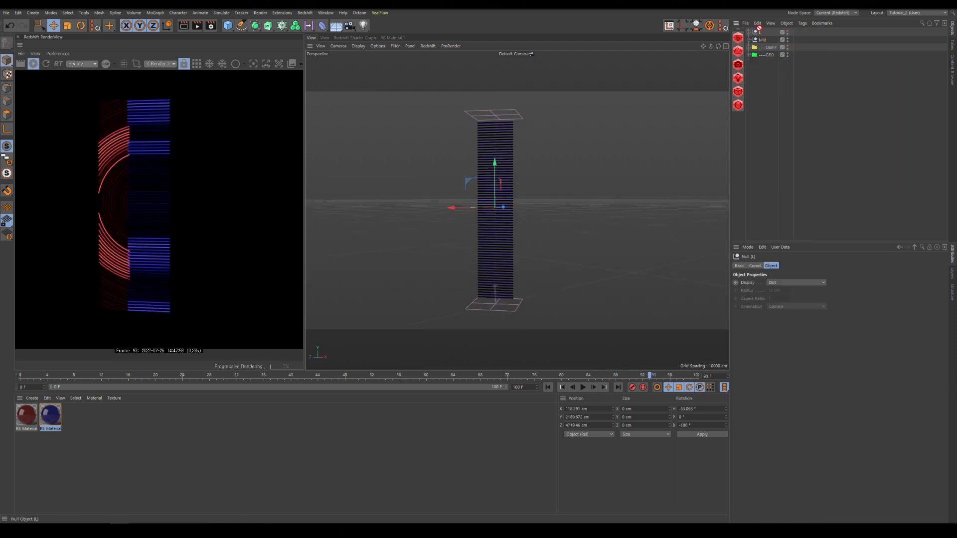
Step: Duplicate the L null, mirror the copy with an X scale of -1, and rename it R
{"action": "left_click_drag", "start_coordinate": [759, 32], "coordinate": [760, 30], "text": "ctrl"}
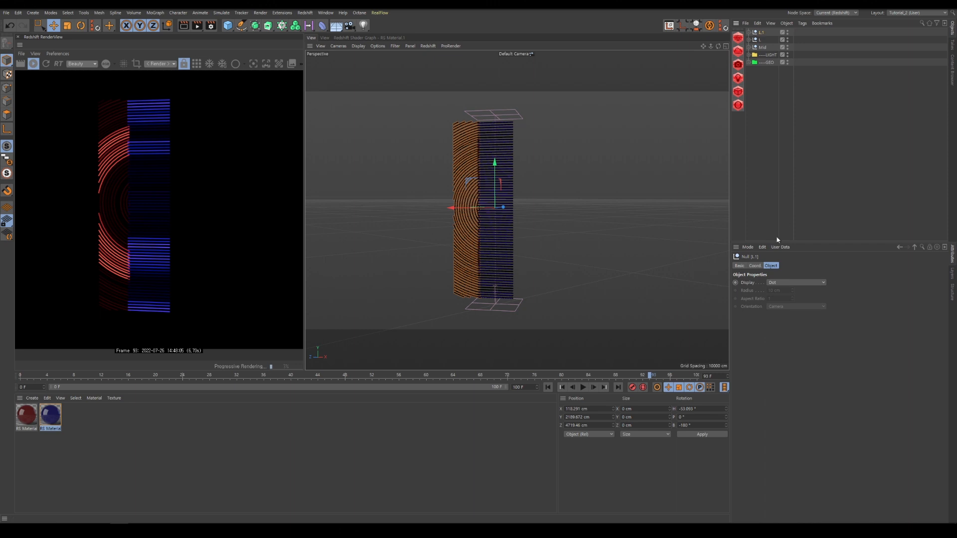
{"action": "left_click", "coordinate": [754, 266]}
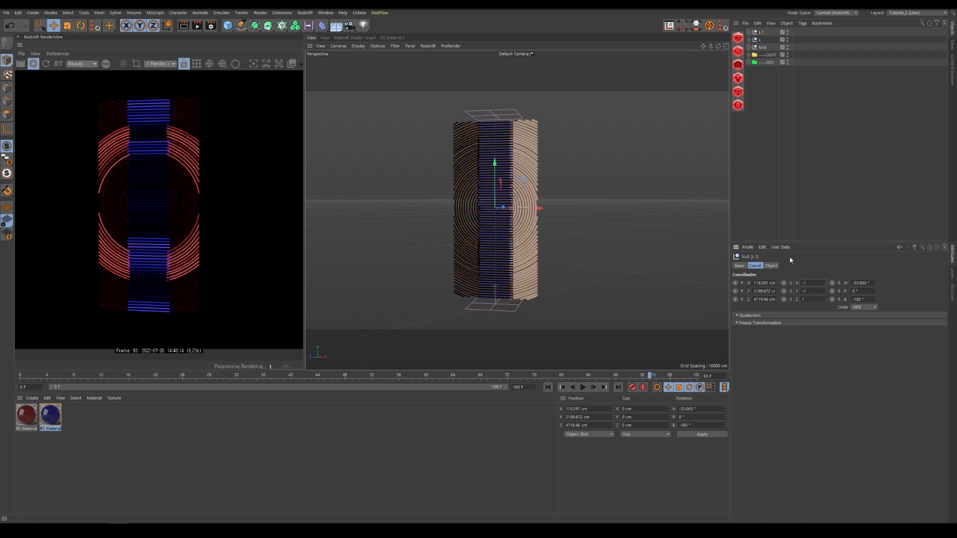
{"action": "double_click", "coordinate": [762, 33]}
{"action": "type", "text": "R"}
{"action": "key", "text": "Return"}
{"action": "left_click", "coordinate": [805, 145]}
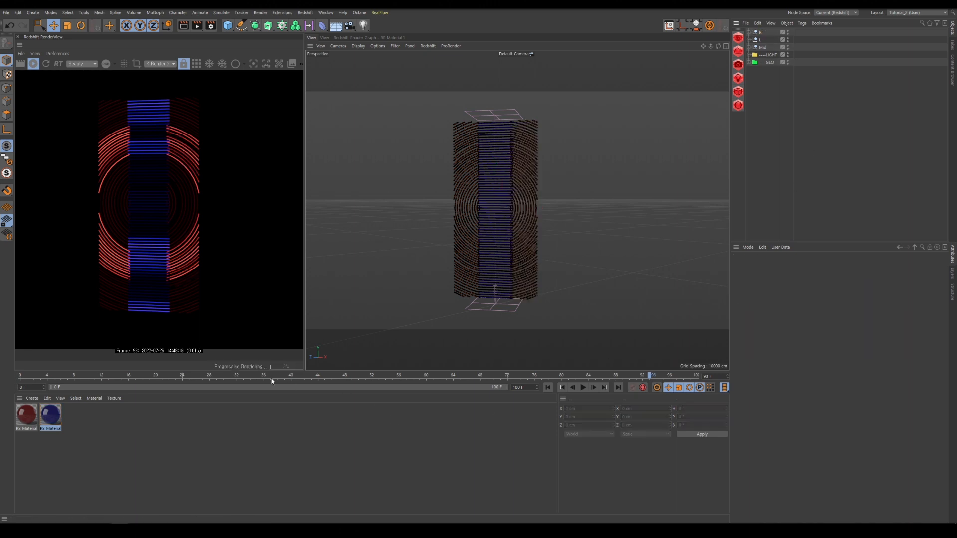
Step: Play the animation from frame 0 to review the completed three-part neon sign
{"action": "left_click_drag", "start_coordinate": [272, 381], "coordinate": [20, 370]}
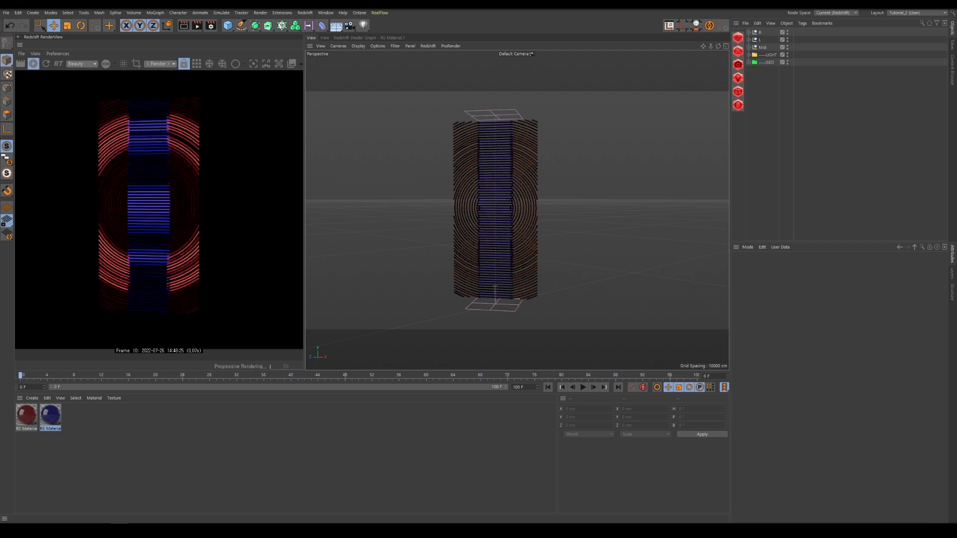
{"action": "key", "text": "F8"}
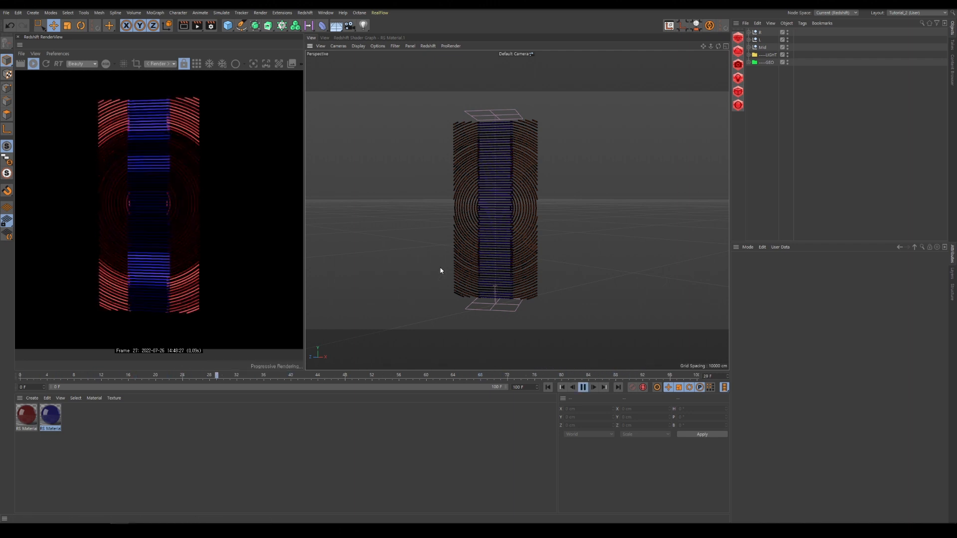
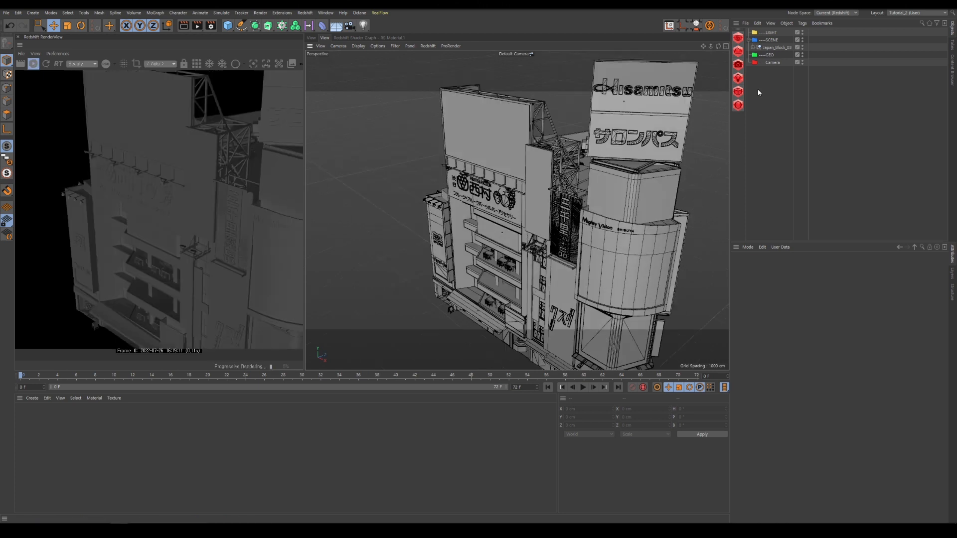
Step: Add a Redshift Dome Light to the building scene, lower its exposure to about -2.9, and disable its background
{"action": "left_click", "coordinate": [739, 78]}
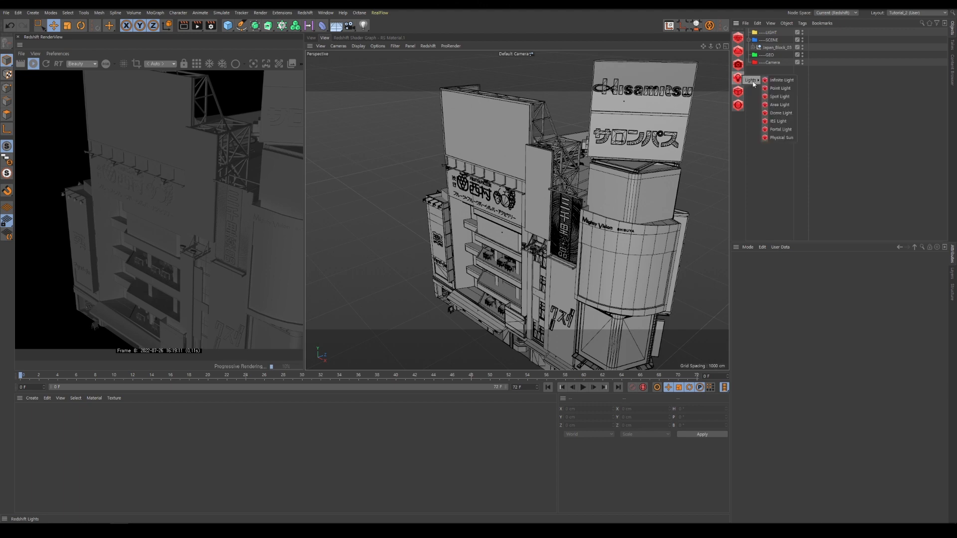
{"action": "left_click", "coordinate": [780, 114]}
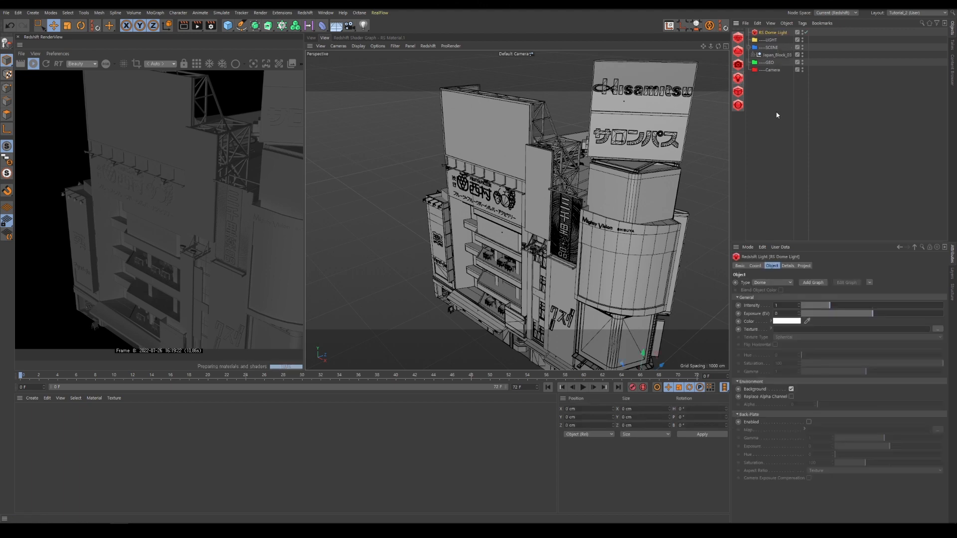
{"action": "left_click_drag", "start_coordinate": [872, 314], "coordinate": [846, 315]}
{"action": "left_click", "coordinate": [791, 389]}
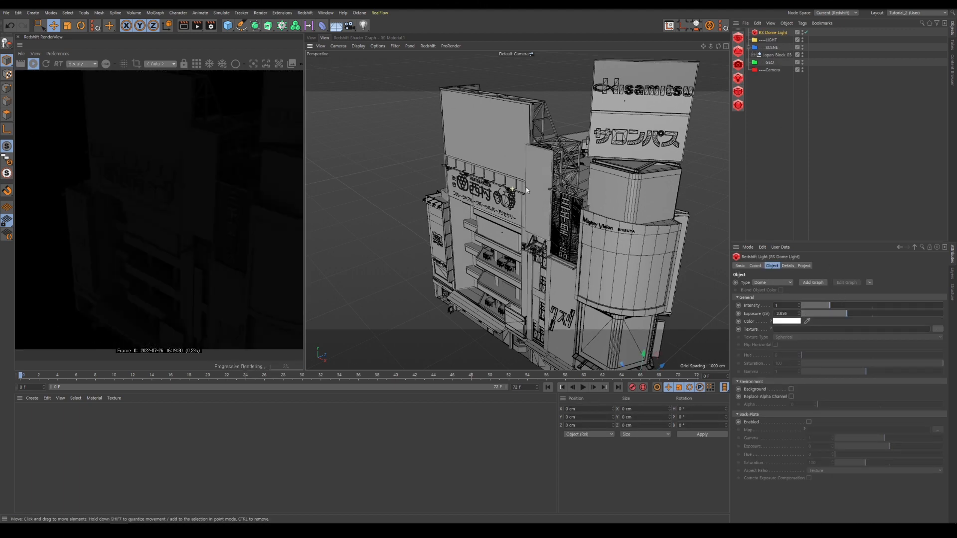
Step: Examine the spot lamps above the fruit parlor sign and select the round disc on the lamp by the fruit artwork
{"action": "right_click_drag", "start_coordinate": [505, 190], "coordinate": [540, 193], "text": "alt"}
{"action": "left_click_drag", "start_coordinate": [540, 193], "coordinate": [516, 204], "text": "alt"}
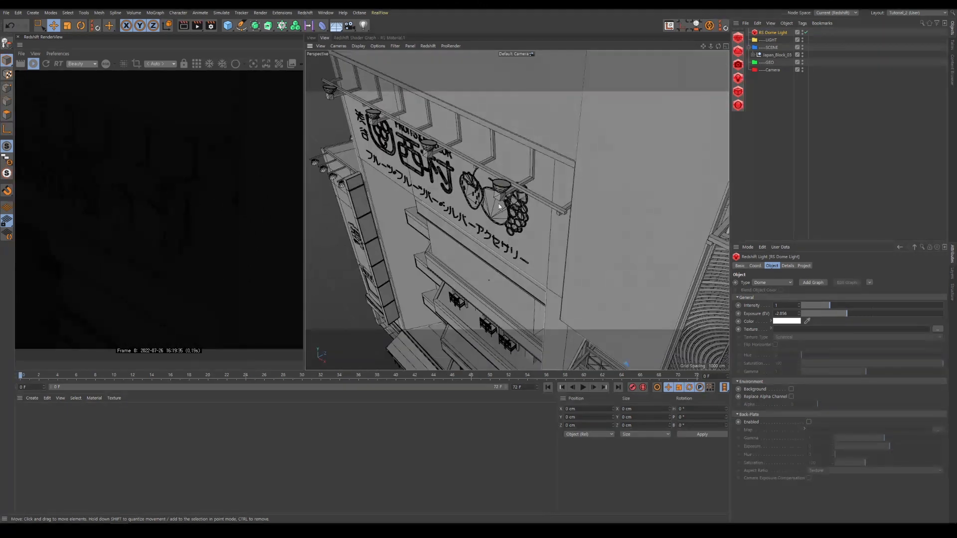
{"action": "right_click_drag", "start_coordinate": [516, 204], "coordinate": [533, 206], "text": "alt"}
{"action": "left_click_drag", "start_coordinate": [517, 211], "coordinate": [521, 223], "text": "alt"}
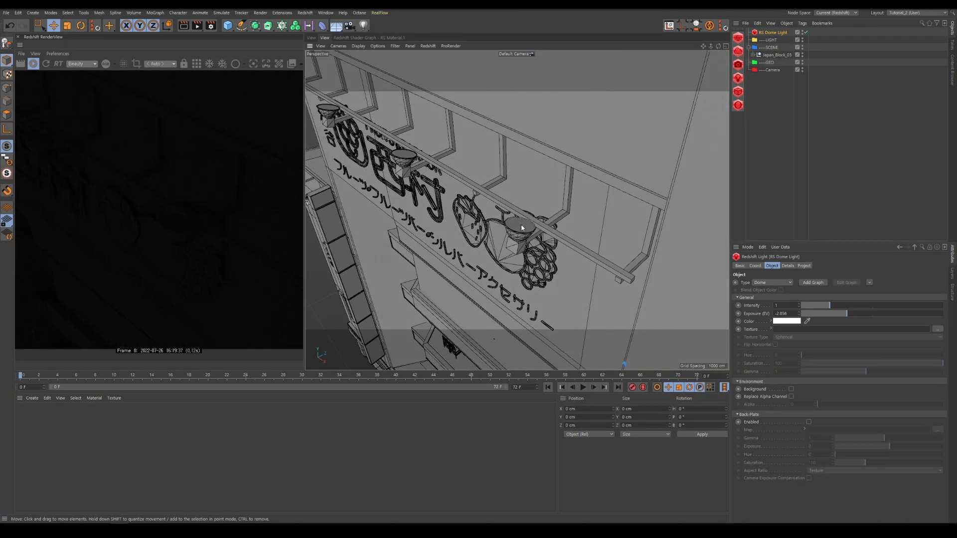
{"action": "left_click", "coordinate": [521, 224]}
{"action": "left_click_drag", "start_coordinate": [453, 161], "coordinate": [433, 157], "text": "alt"}
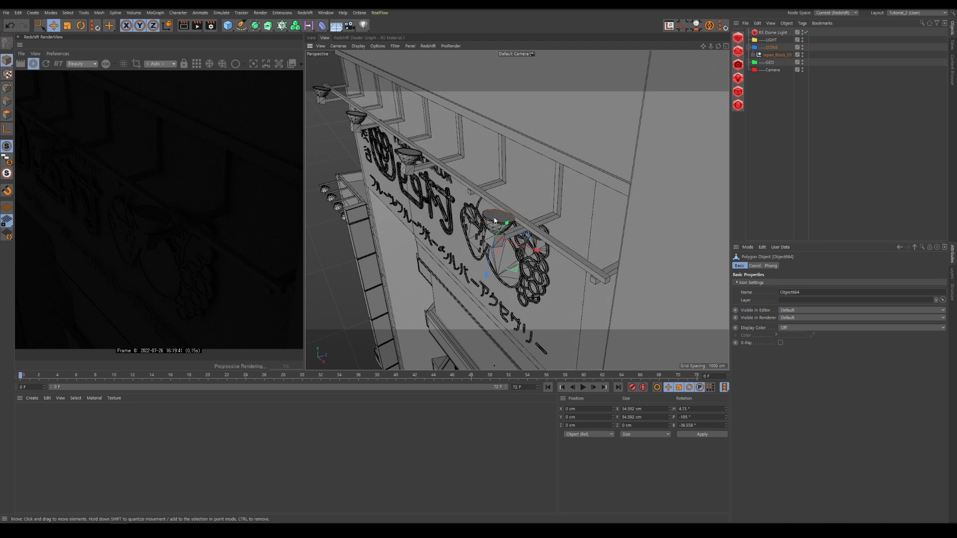
Step: Try moving the lamp's round disc off its housing, and undo the move
{"action": "scroll", "coordinate": [498, 219], "scroll_direction": "up", "scroll_amount": 3}
{"action": "mouse_move", "coordinate": [513, 195]}
{"action": "left_mouse_down", "text": "alt"}
{"action": "mouse_move", "coordinate": [496, 211]}
{"action": "mouse_move", "coordinate": [505, 198]}
{"action": "left_mouse_up", "text": "alt"}
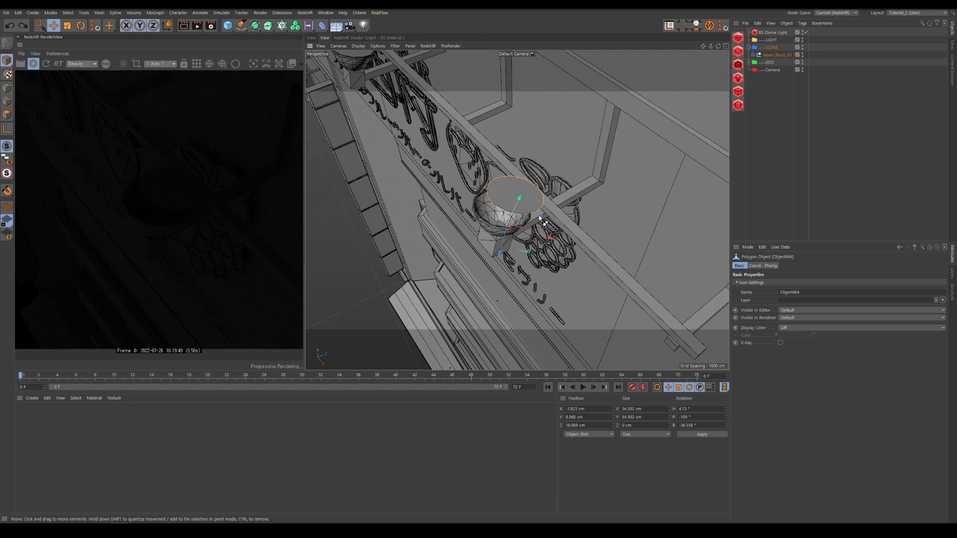
{"action": "key", "text": "ctrl+z"}
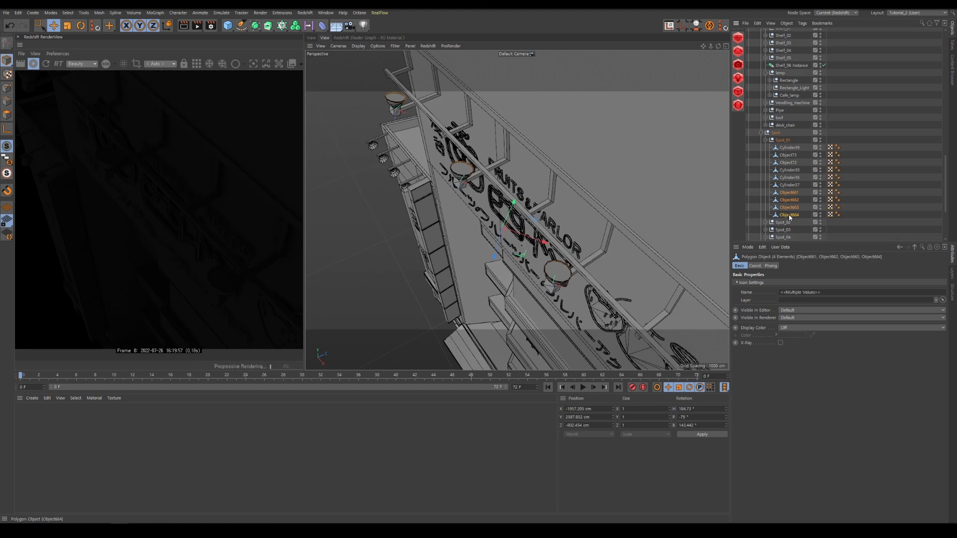
Step: Group the four lamp discs of Spot_01 into a null and move it out of the building hierarchy, above Japan_Block_03
{"action": "key", "text": "alt+g"}
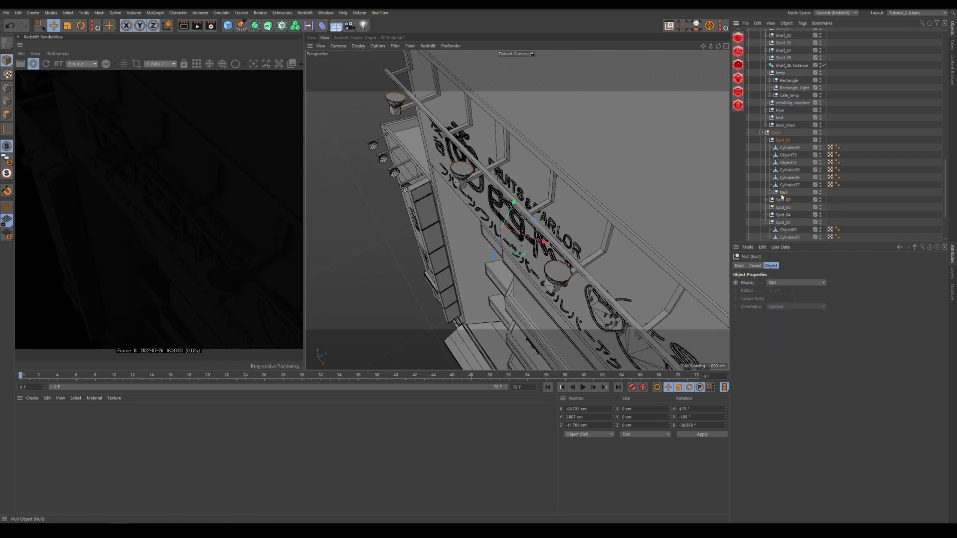
{"action": "key", "text": "Delete"}
{"action": "scroll", "coordinate": [823, 181], "scroll_direction": "up", "scroll_amount": 15}
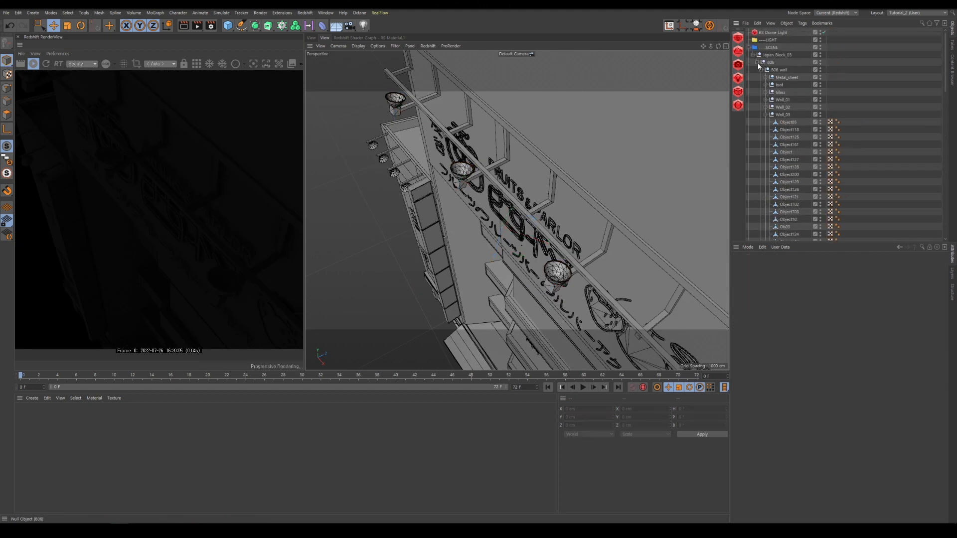
{"action": "left_click", "coordinate": [753, 55]}
{"action": "key", "text": "ctrl+z"}
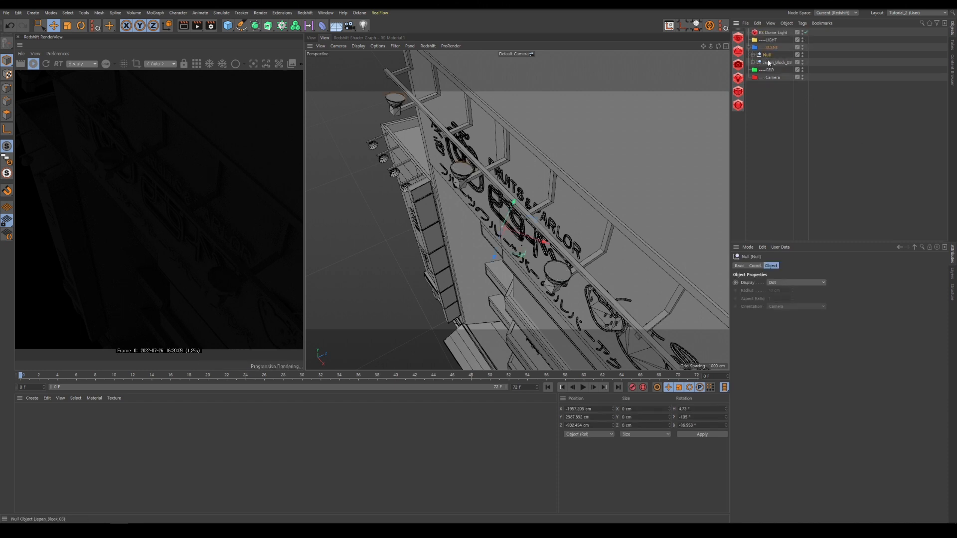
Step: Hide Japan_Block_03 and rename the null holding the lamp discs Spot
{"action": "left_click", "coordinate": [799, 63]}
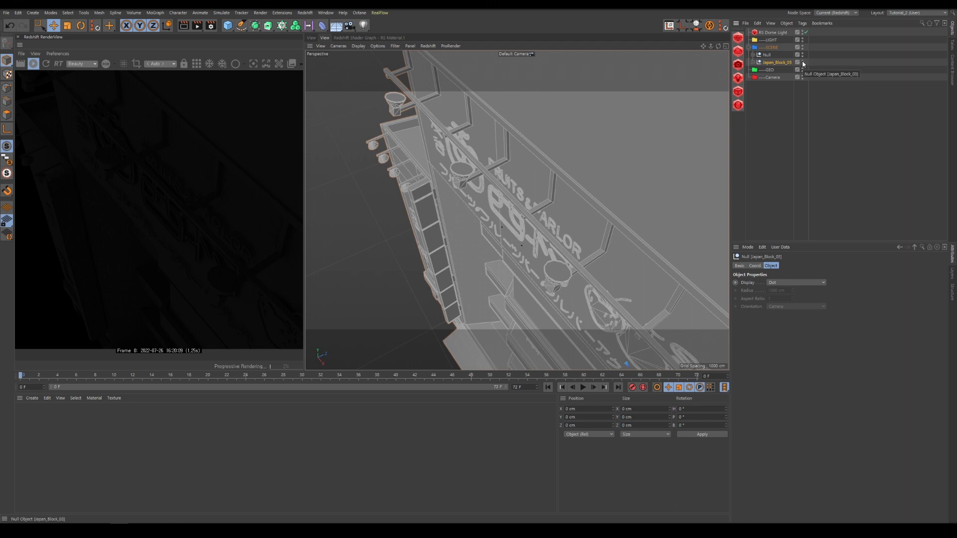
{"action": "left_click", "coordinate": [803, 62]}
{"action": "double_click", "coordinate": [768, 54]}
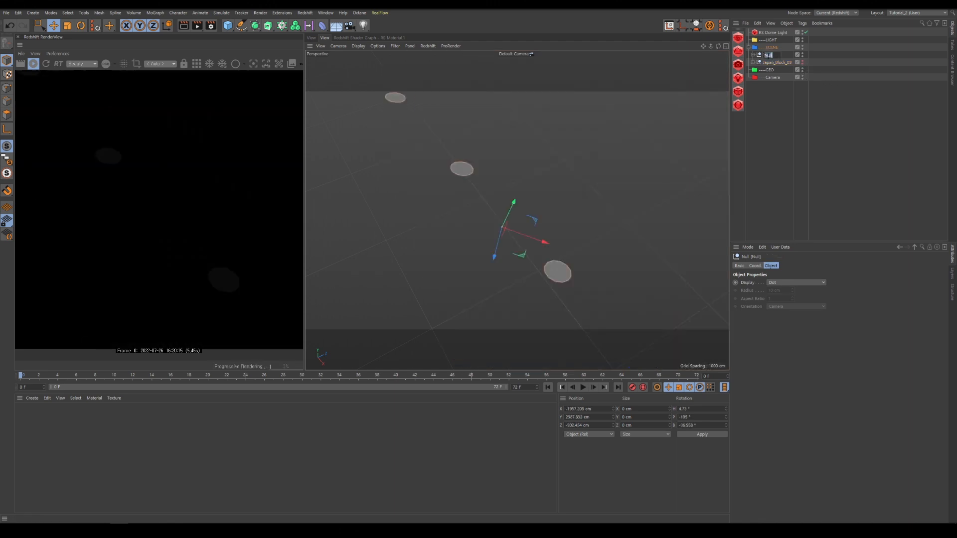
{"action": "type", "text": "Spot"}
{"action": "key", "text": "Return"}
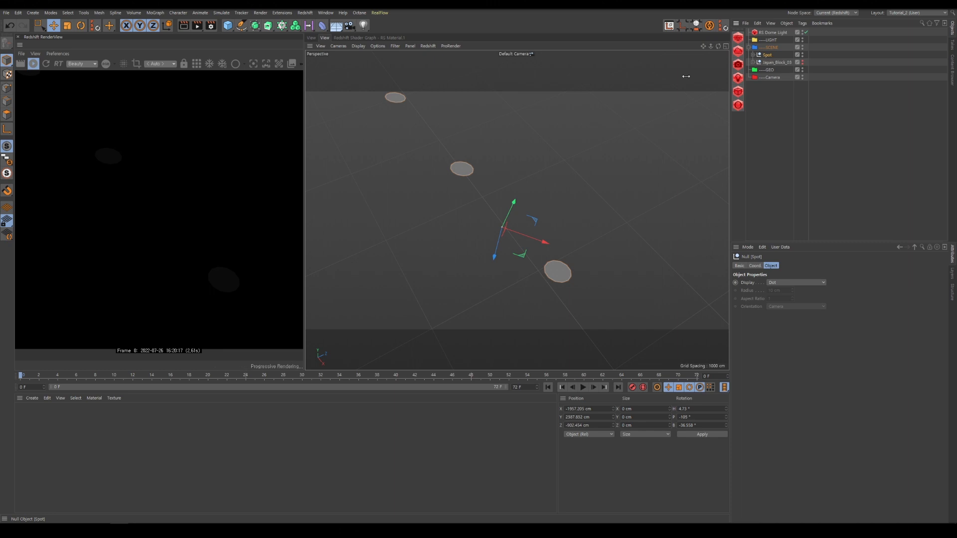
Step: Add a Redshift Area Light and move the RS Dome Light into the LIGHT group
{"action": "left_click", "coordinate": [738, 78]}
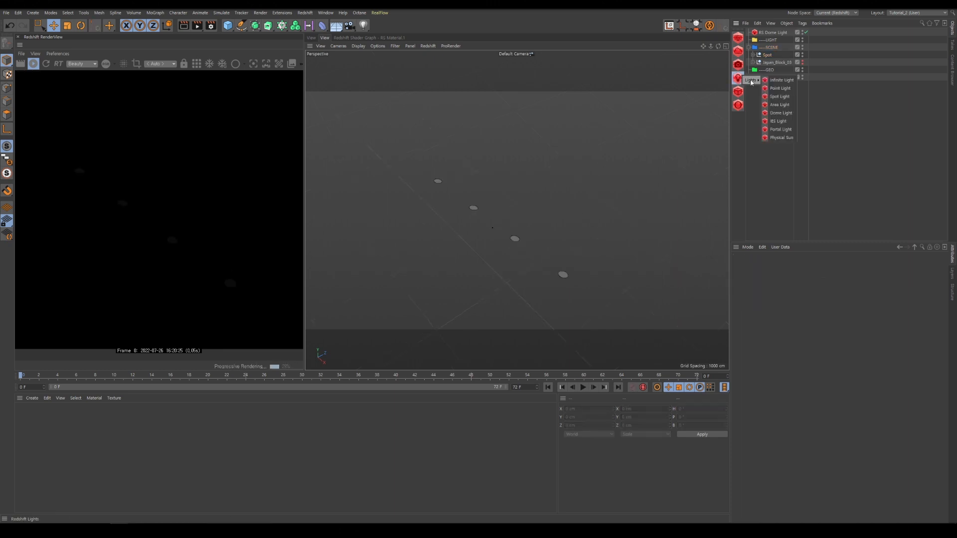
{"action": "left_click", "coordinate": [780, 106]}
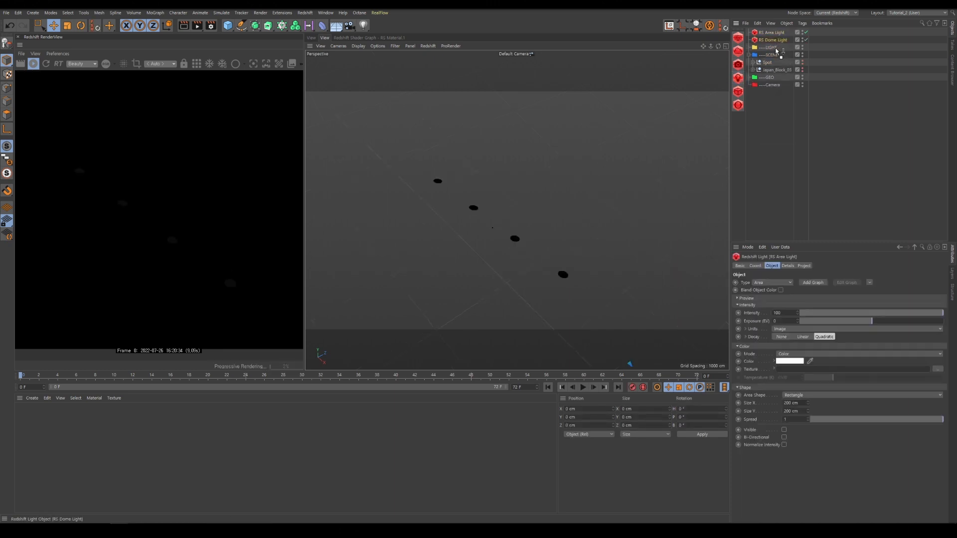
{"action": "left_click", "coordinate": [847, 91]}
{"action": "left_click", "coordinate": [749, 40]}
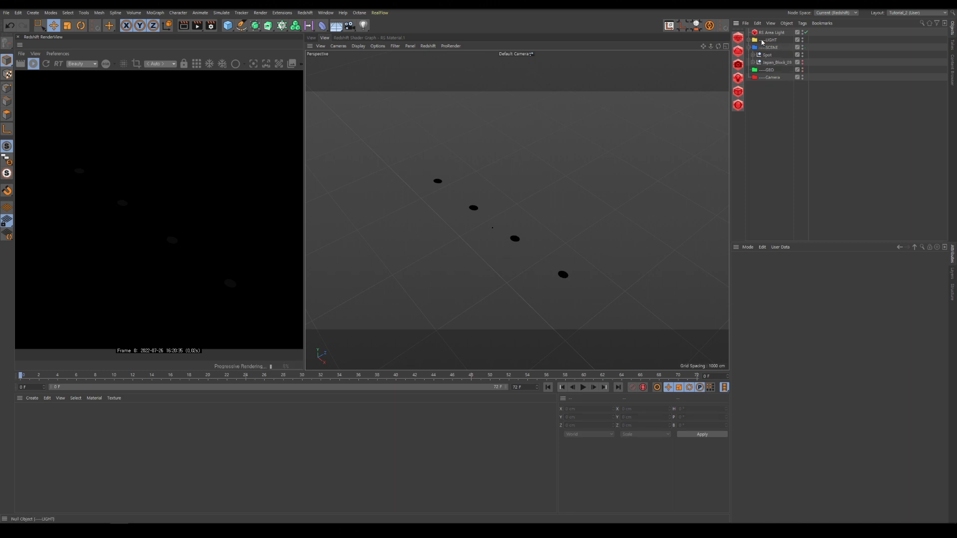
Step: Move the RS Area Light into the LIGHT group and set its area shape to Mesh
{"action": "left_click_drag", "start_coordinate": [770, 33], "coordinate": [767, 40]}
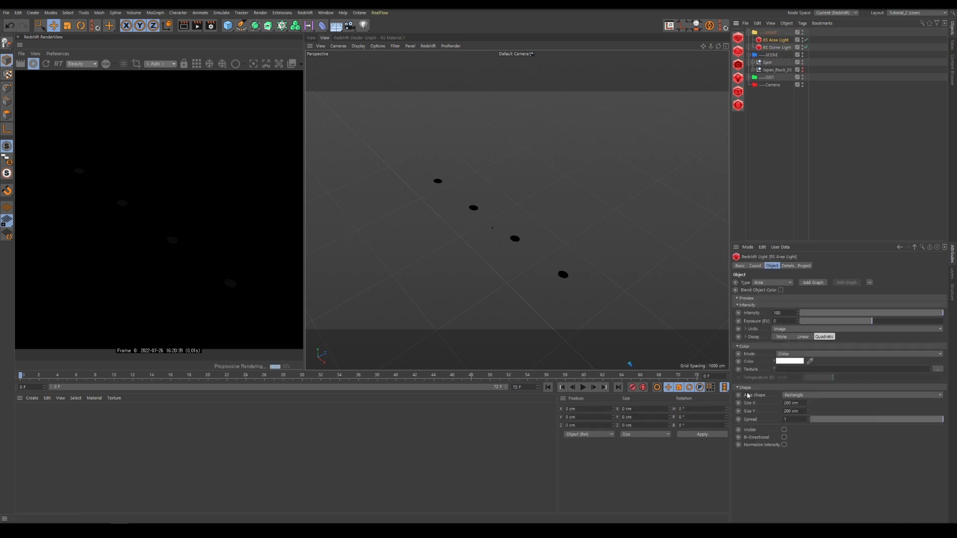
{"action": "left_click", "coordinate": [785, 396]}
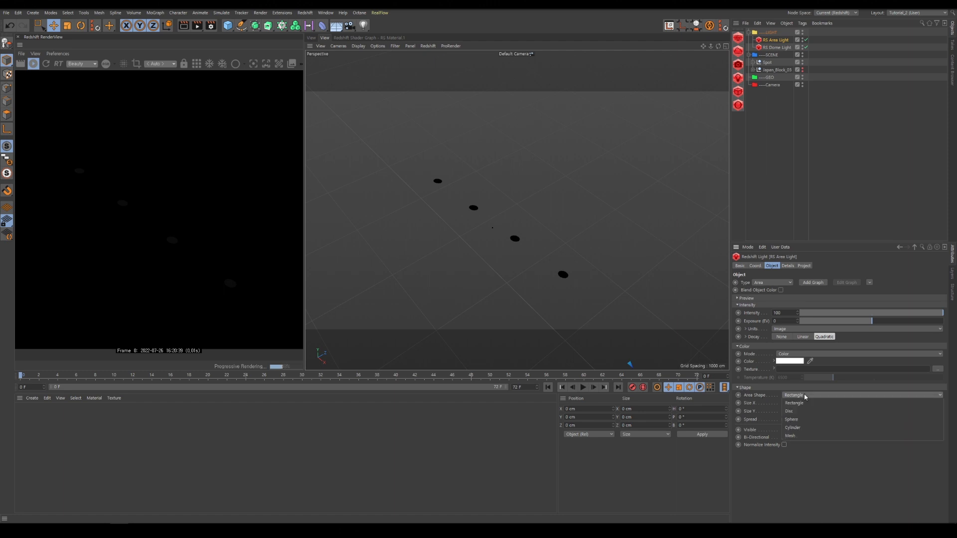
{"action": "left_click", "coordinate": [791, 437]}
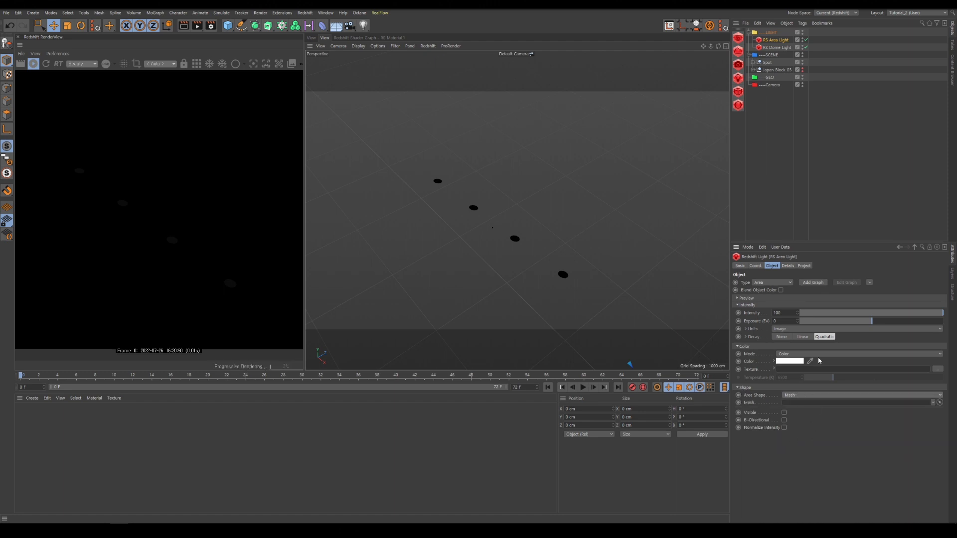
Step: Merge the four lamp discs inside the Spot null into one polygon object with Connect Objects + Delete
{"action": "left_click", "coordinate": [752, 62]}
{"action": "left_click", "coordinate": [776, 69]}
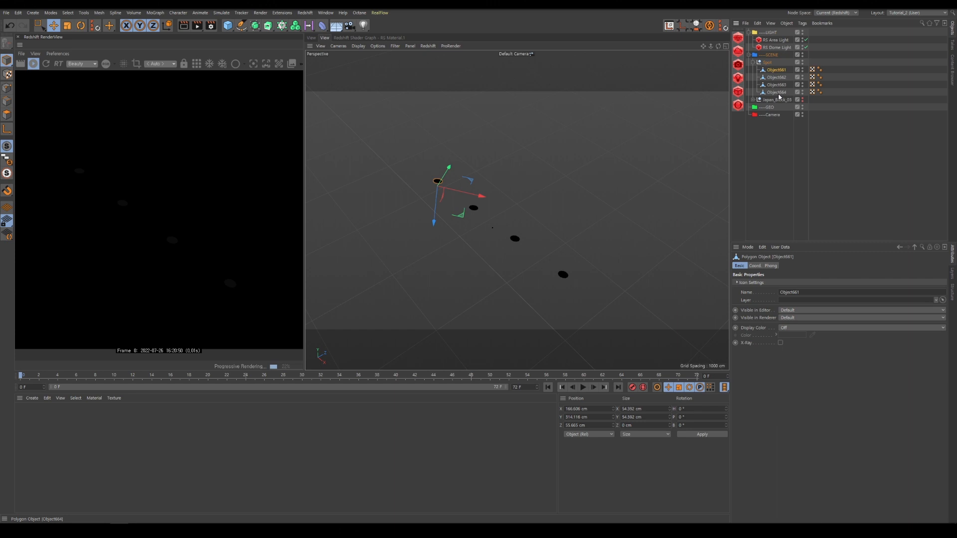
{"action": "left_click", "coordinate": [779, 95], "text": "shift"}
{"action": "right_click", "coordinate": [780, 87]}
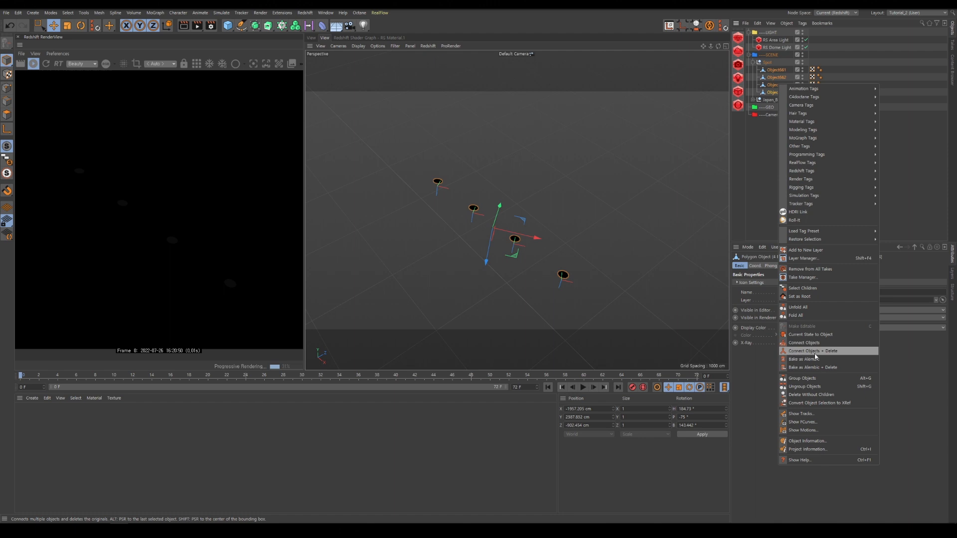
{"action": "left_click", "coordinate": [837, 355]}
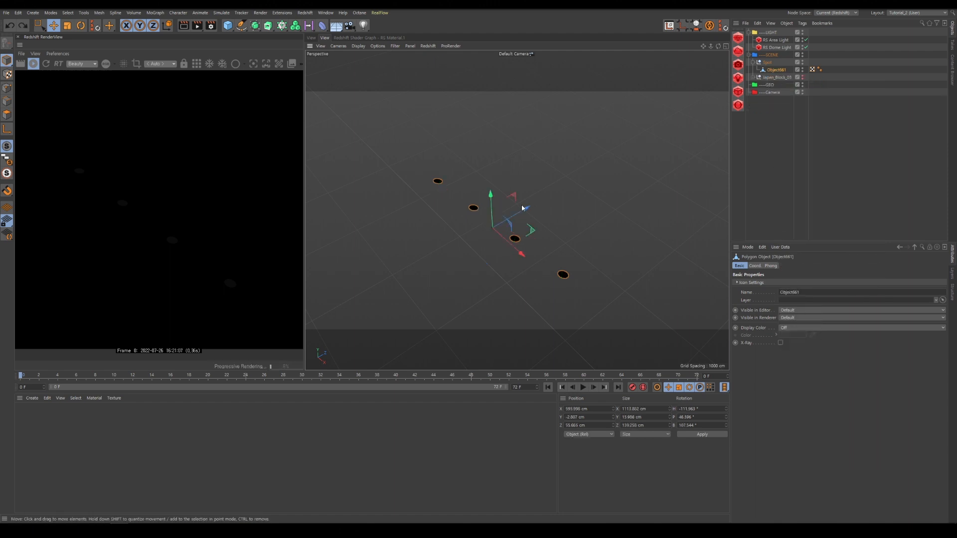
Step: Assign the merged lamp disc object as the RS Area Light's mesh and make the light visible
{"action": "left_click", "coordinate": [780, 41]}
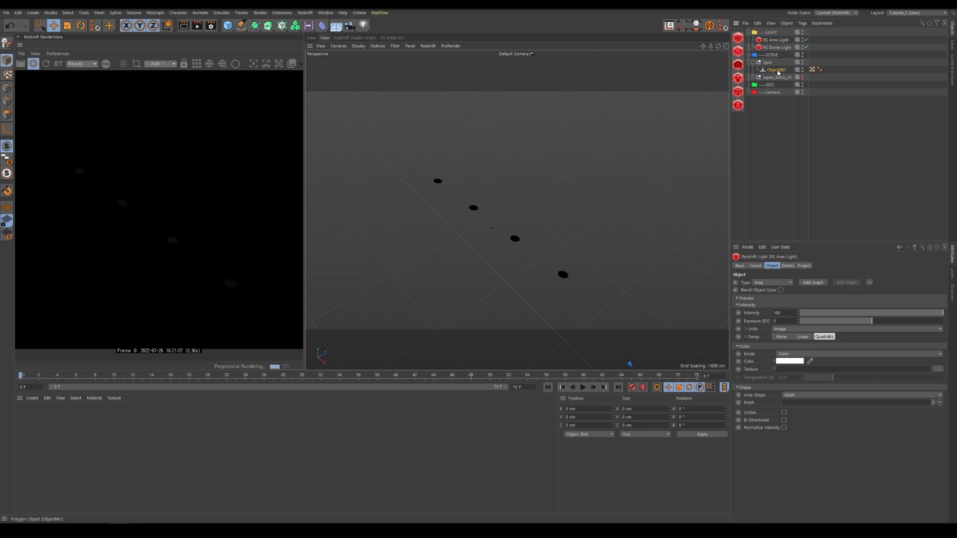
{"action": "left_click_drag", "start_coordinate": [840, 398], "coordinate": [828, 404]}
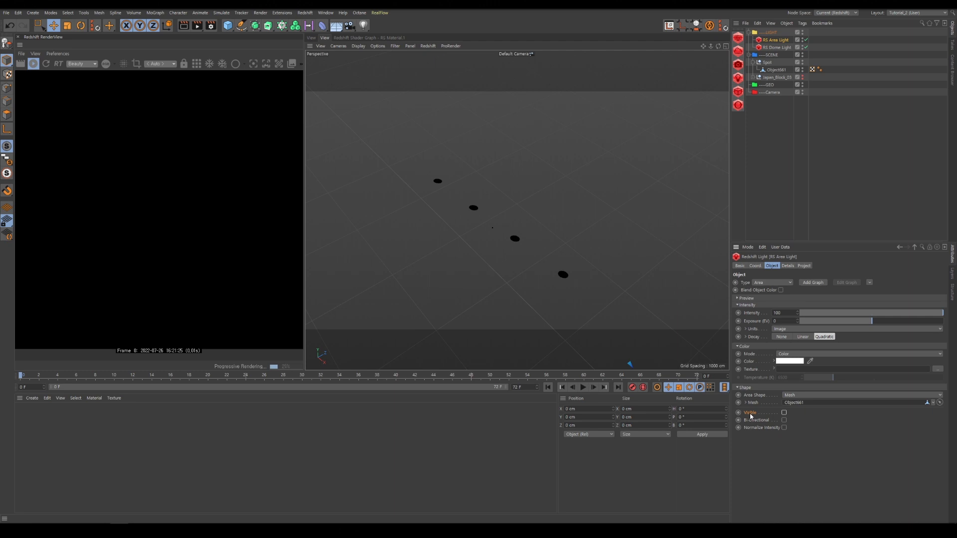
{"action": "left_click", "coordinate": [784, 413]}
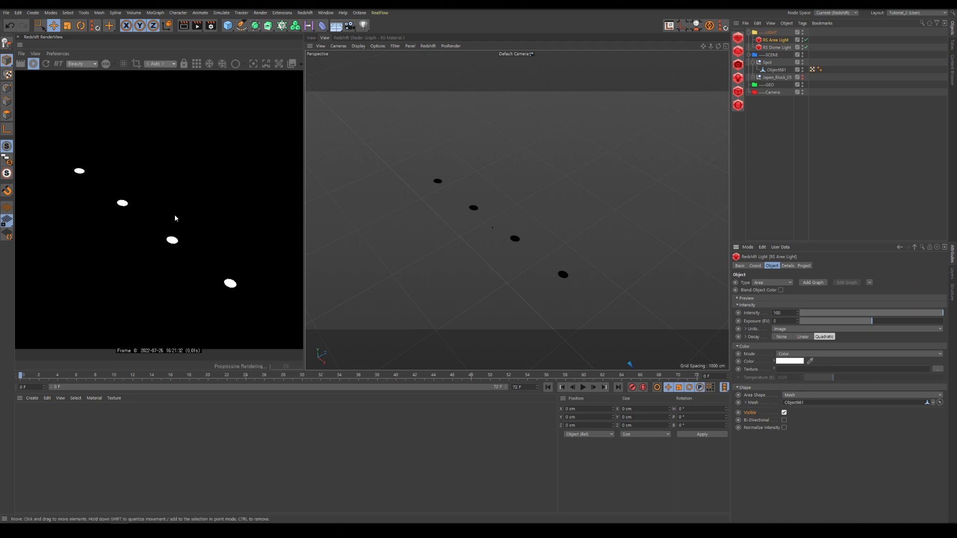
{"action": "mouse_move", "coordinate": [520, 223]}
{"action": "left_mouse_down", "text": "alt"}
{"action": "mouse_move", "coordinate": [515, 241]}
{"action": "mouse_move", "coordinate": [520, 213]}
{"action": "left_mouse_up", "text": "alt"}
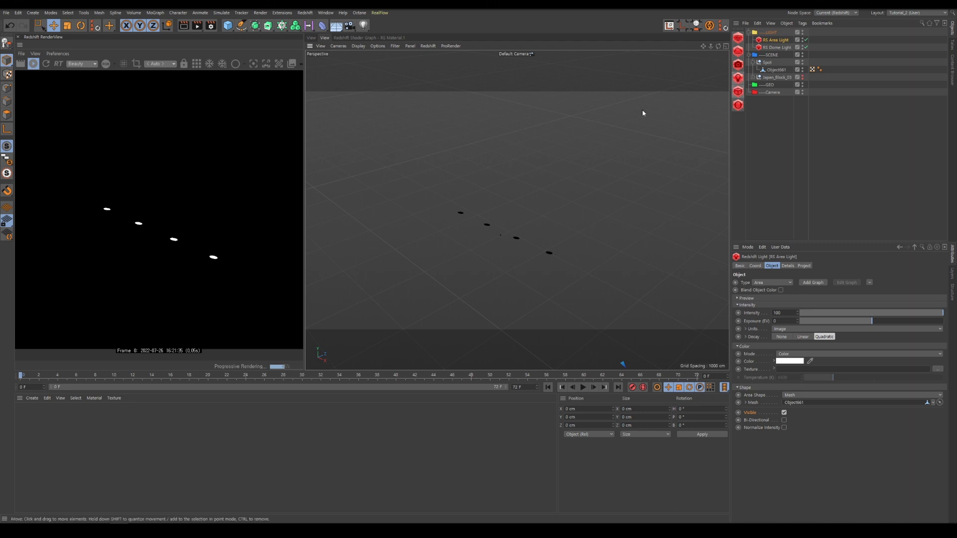
Step: Add a Redshift Environment to the LIGHT group and set its scattering to 0.001
{"action": "left_click", "coordinate": [787, 266]}
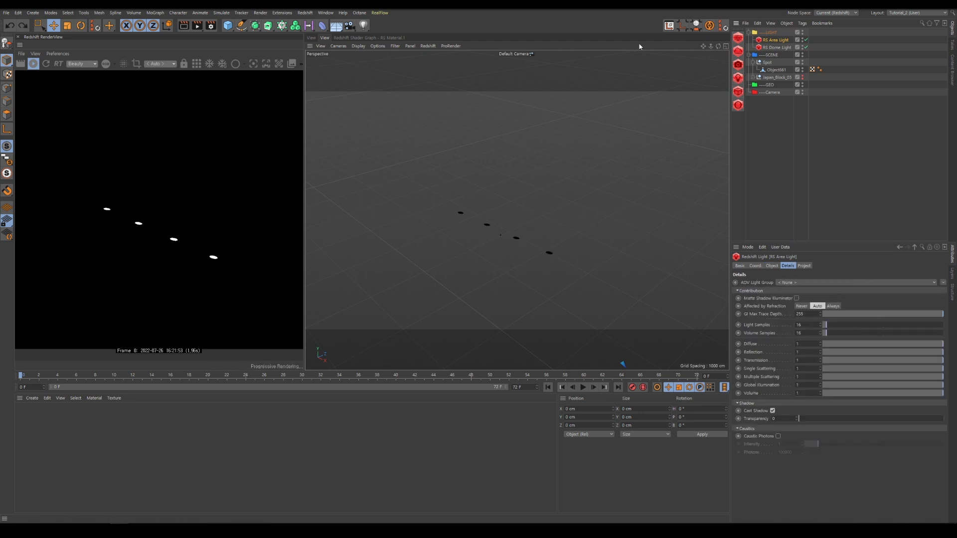
{"action": "left_click", "coordinate": [305, 12]}
{"action": "mouse_move", "coordinate": [310, 24]}
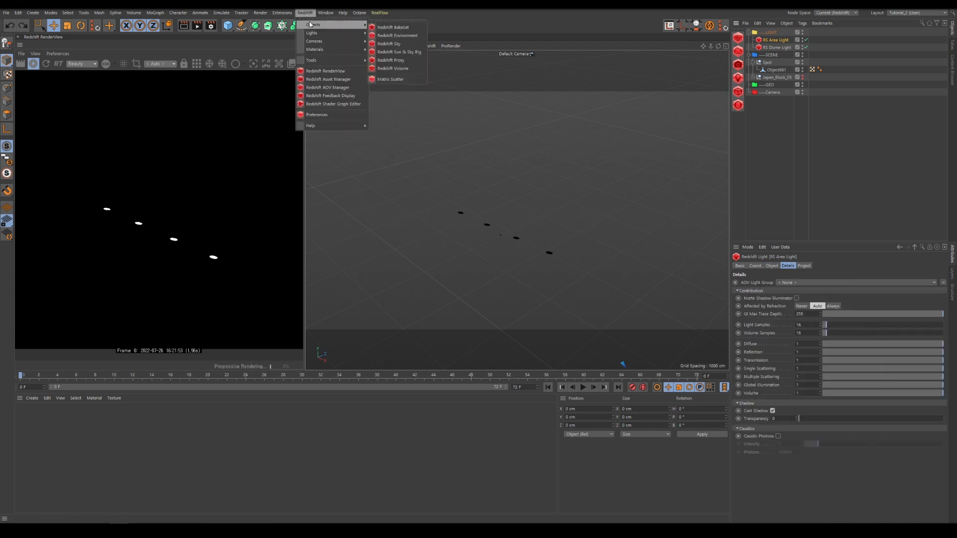
{"action": "left_click", "coordinate": [411, 36]}
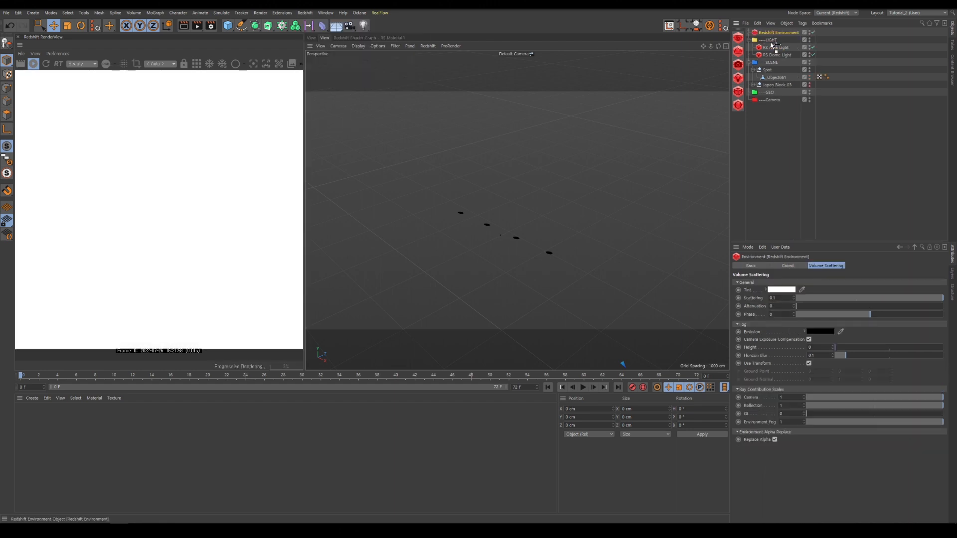
{"action": "left_click_drag", "start_coordinate": [772, 45], "coordinate": [772, 44]}
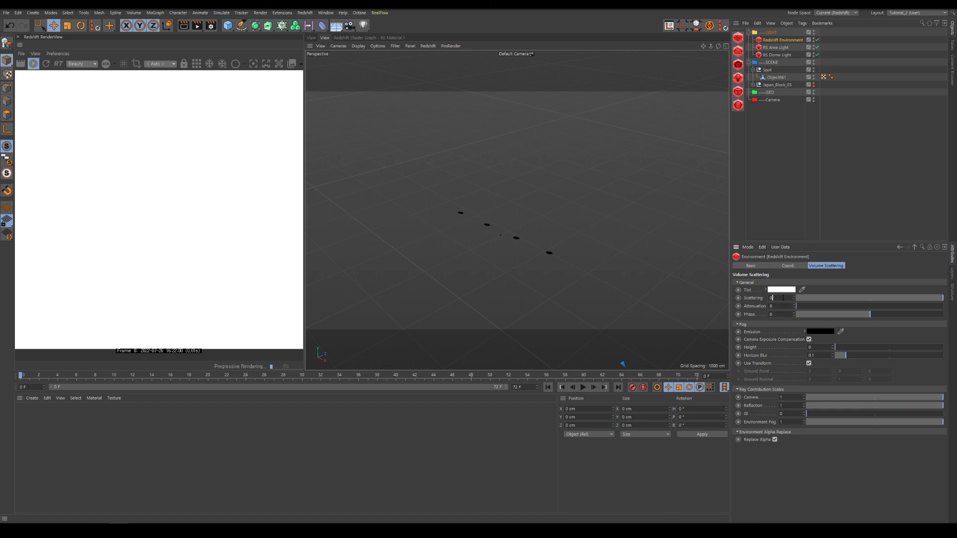
{"action": "type", "text": "1"}
{"action": "key", "text": "Return"}
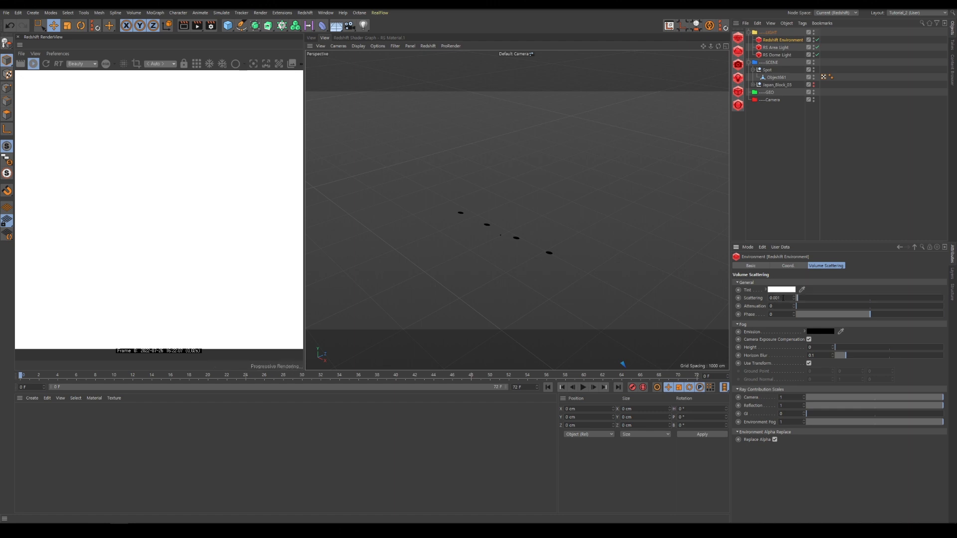
Step: Set the RS Dome Light's volume contribution to 0
{"action": "left_click", "coordinate": [788, 56]}
{"action": "left_click", "coordinate": [787, 266]}
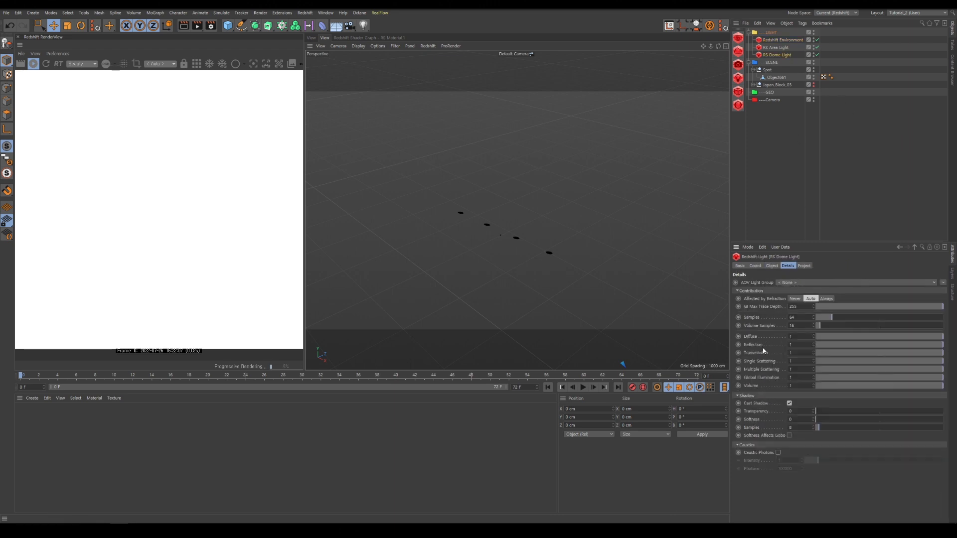
{"action": "left_click_drag", "start_coordinate": [924, 386], "coordinate": [812, 387]}
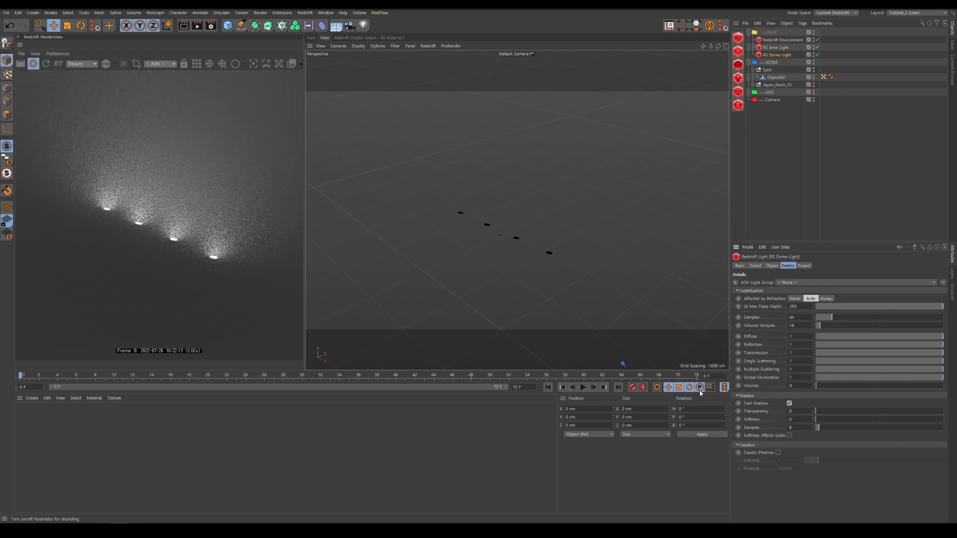
{"action": "mouse_move", "coordinate": [549, 251]}
{"action": "left_mouse_down", "text": "alt"}
{"action": "mouse_move", "coordinate": [548, 225]}
{"action": "mouse_move", "coordinate": [549, 245]}
{"action": "left_mouse_up", "text": "alt"}
Step: Group the RS Area Light into its own null and set the light's exposure to -1.247
{"action": "left_click", "coordinate": [778, 130]}
{"action": "left_click", "coordinate": [776, 48]}
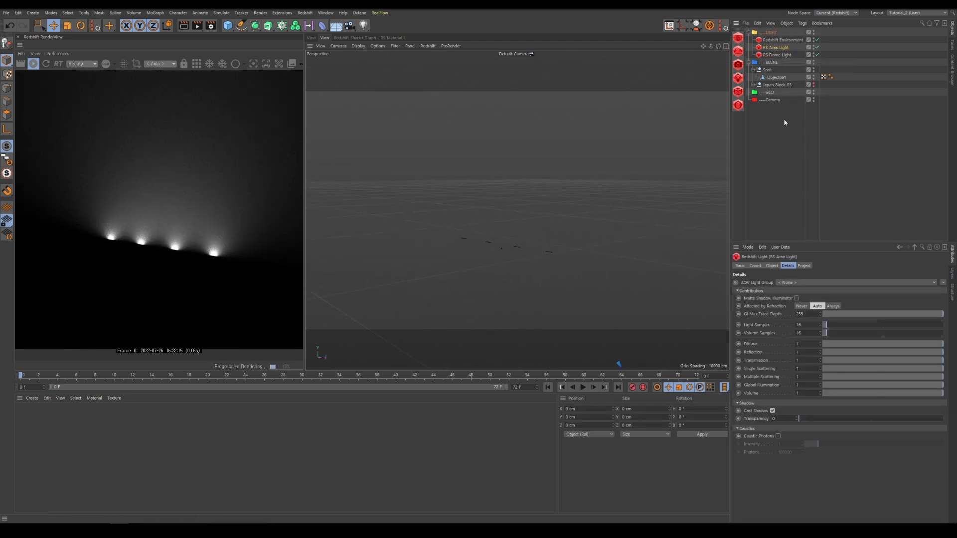
{"action": "key", "text": "alt+g"}
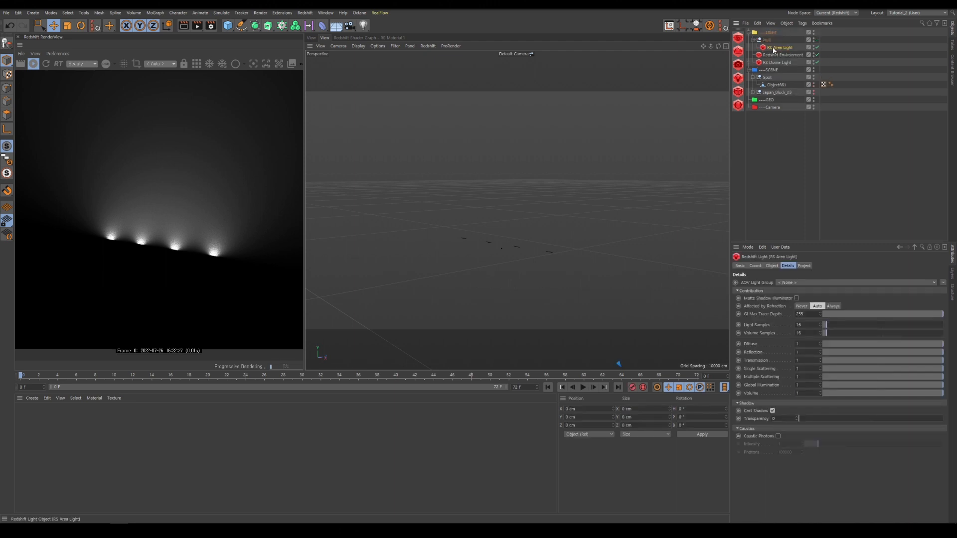
{"action": "left_click", "coordinate": [835, 129]}
Step: Unhide Japan_Block_03 and switch the viewport to a shading mode that displays the building with default lighting
{"action": "left_click", "coordinate": [813, 92]}
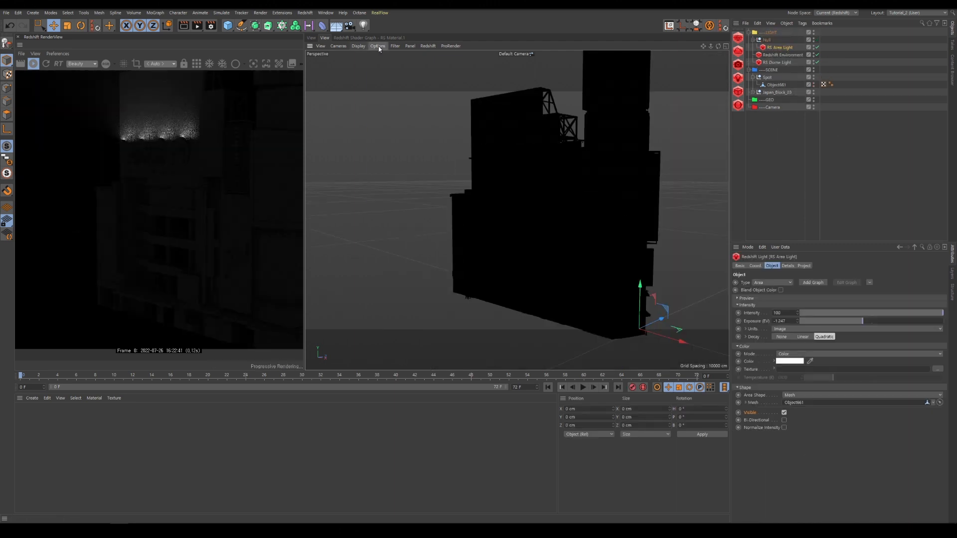
{"action": "left_click", "coordinate": [379, 48]}
{"action": "left_click", "coordinate": [419, 210]}
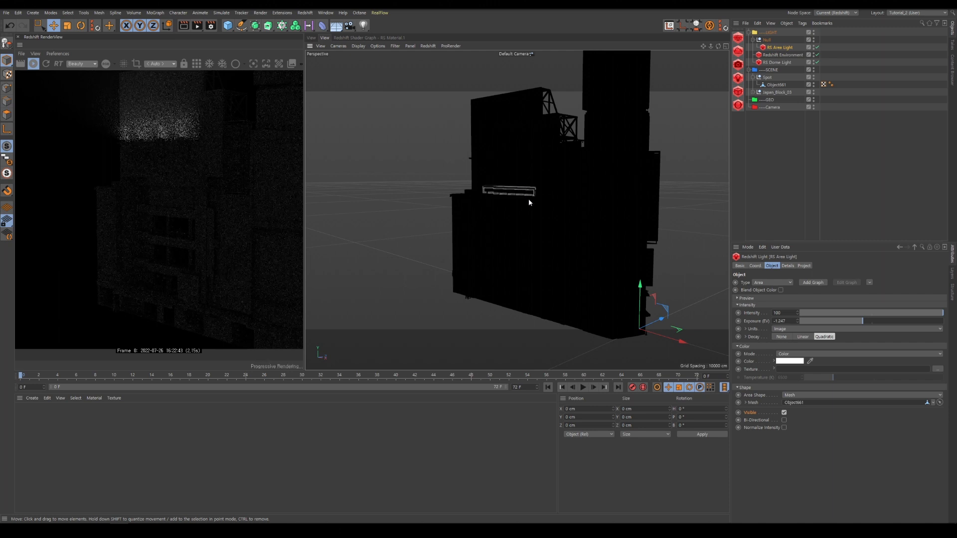
{"action": "left_click", "coordinate": [357, 46]}
{"action": "left_click", "coordinate": [379, 75]}
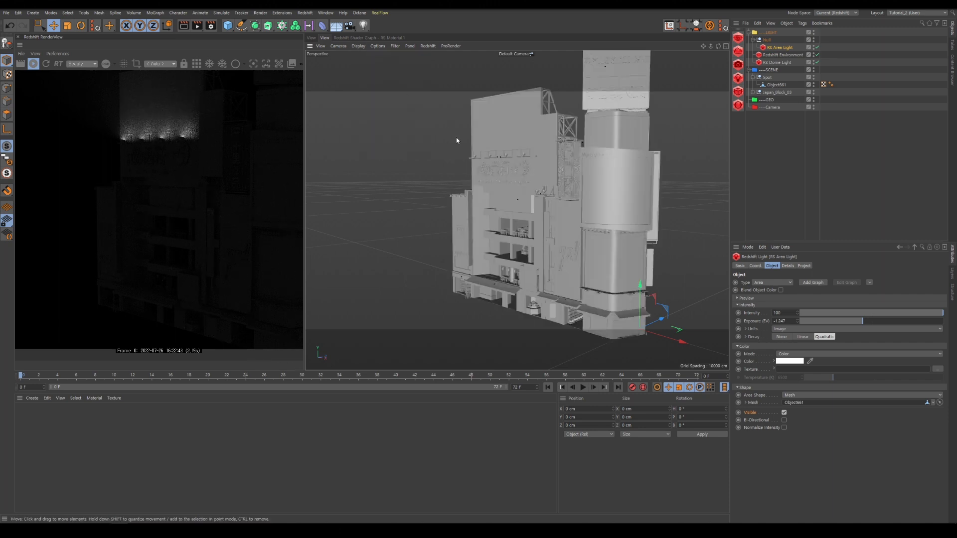
Step: Cut the six bulb spheres of the roof-edge lamps out of Japan_Block_03 and paste them at the top level
{"action": "scroll", "coordinate": [560, 313], "scroll_direction": "up", "scroll_amount": 10}
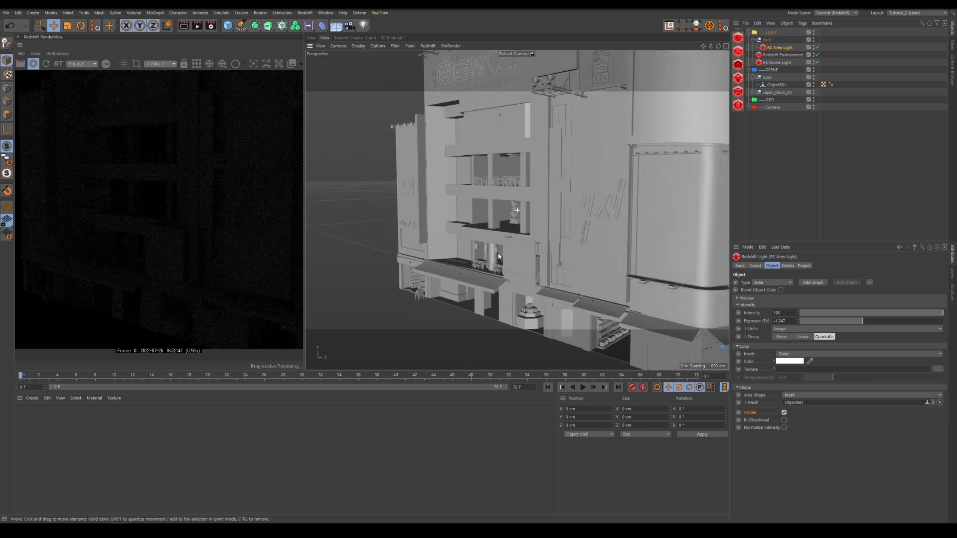
{"action": "scroll", "coordinate": [513, 207], "scroll_direction": "up", "scroll_amount": 10}
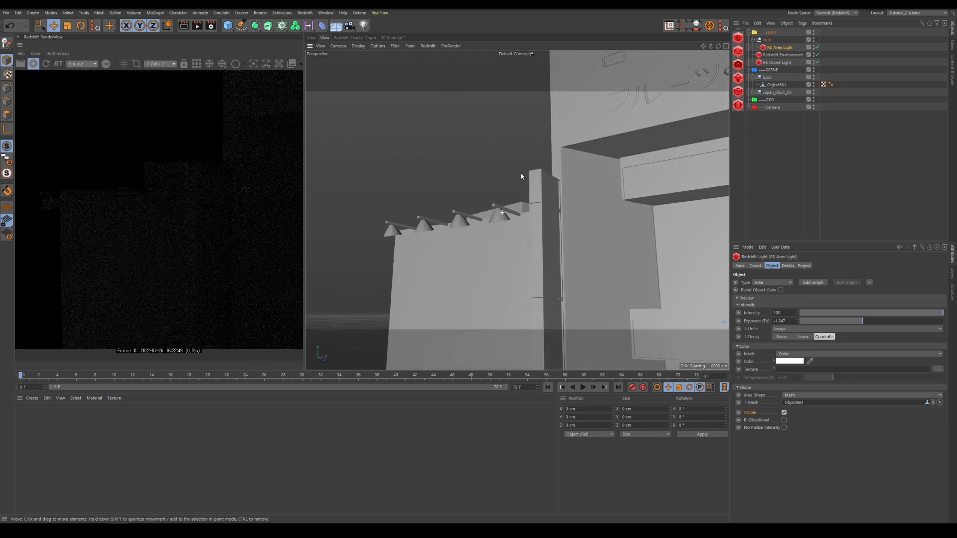
{"action": "left_click_drag", "start_coordinate": [521, 187], "coordinate": [519, 174], "text": "alt"}
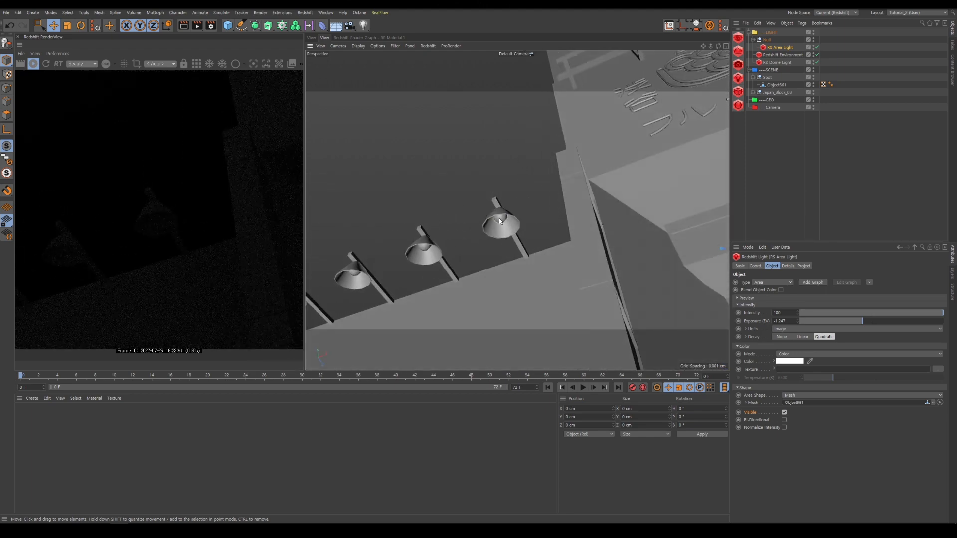
{"action": "left_click", "coordinate": [423, 246], "text": "shift"}
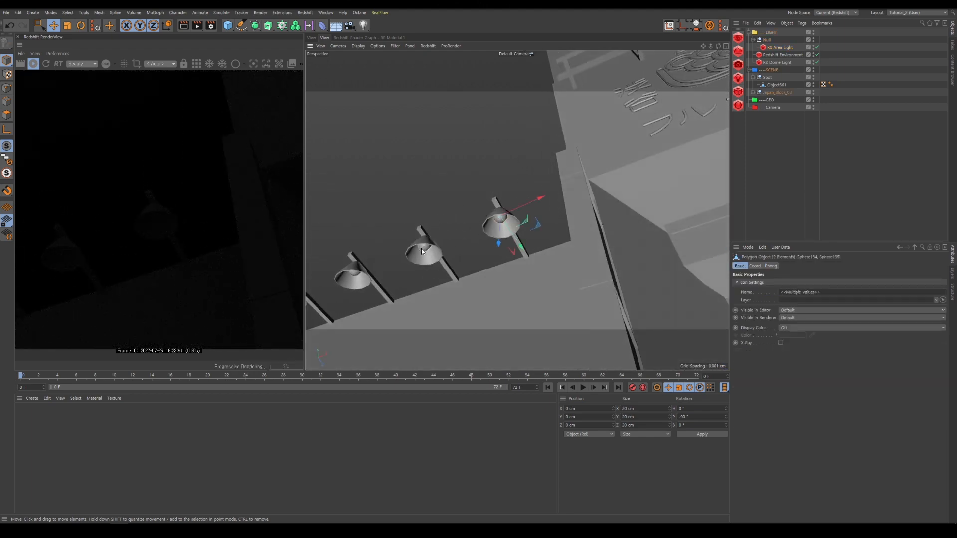
{"action": "left_click", "coordinate": [353, 273], "text": "shift"}
{"action": "left_click_drag", "start_coordinate": [408, 273], "coordinate": [531, 204], "text": "alt"}
{"action": "left_click", "coordinate": [477, 262], "text": "shift"}
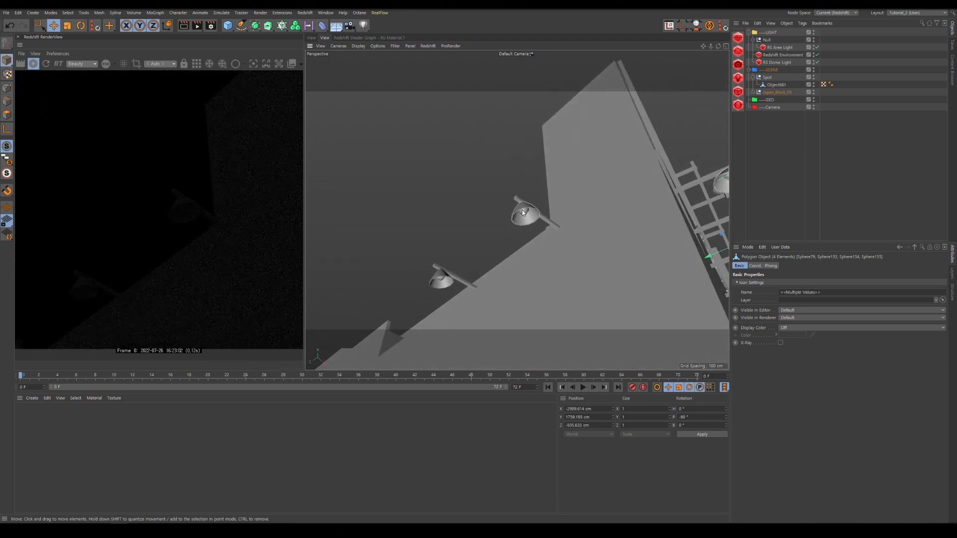
{"action": "left_click", "coordinate": [441, 279], "text": "shift"}
{"action": "left_click_drag", "start_coordinate": [543, 276], "coordinate": [557, 302], "text": "alt"}
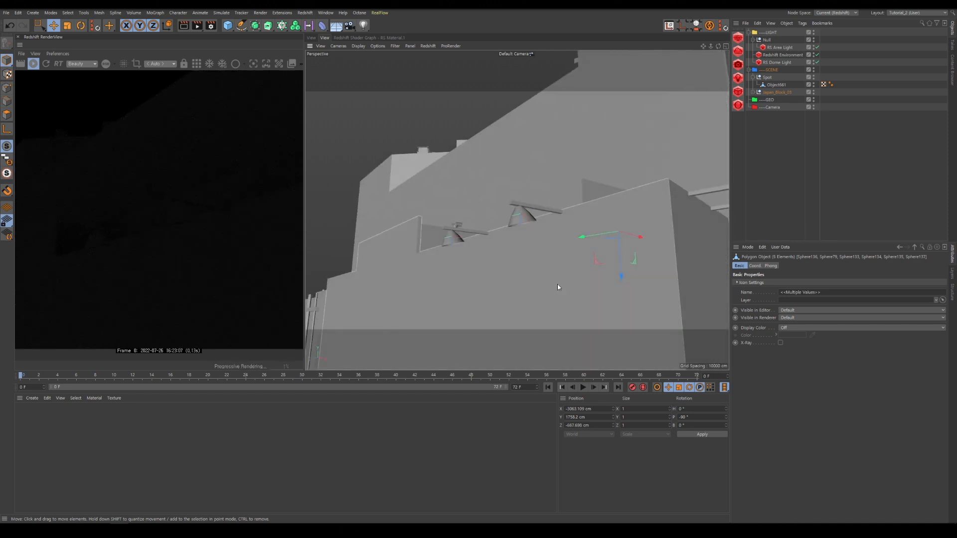
{"action": "key", "text": "ctrl+x"}
{"action": "key", "text": "ctrl+v"}
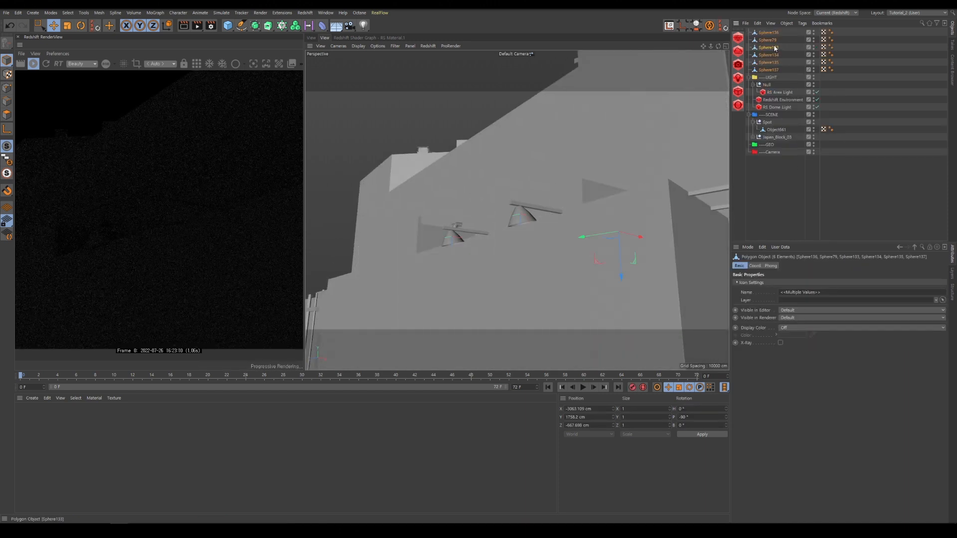
Step: Group the six bulb spheres into a null in LIGHT, naming it spot_02 and the area light's null spot_01
{"action": "key", "text": "alt+g"}
{"action": "left_click_drag", "start_coordinate": [765, 42], "coordinate": [766, 42]}
{"action": "left_click", "coordinate": [753, 47]}
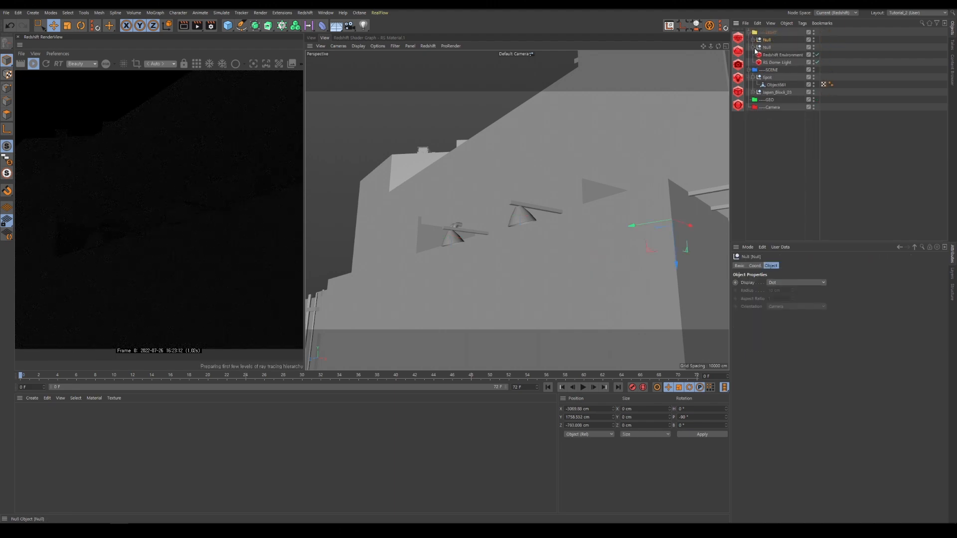
{"action": "double_click", "coordinate": [767, 48]}
{"action": "type", "text": "l"}
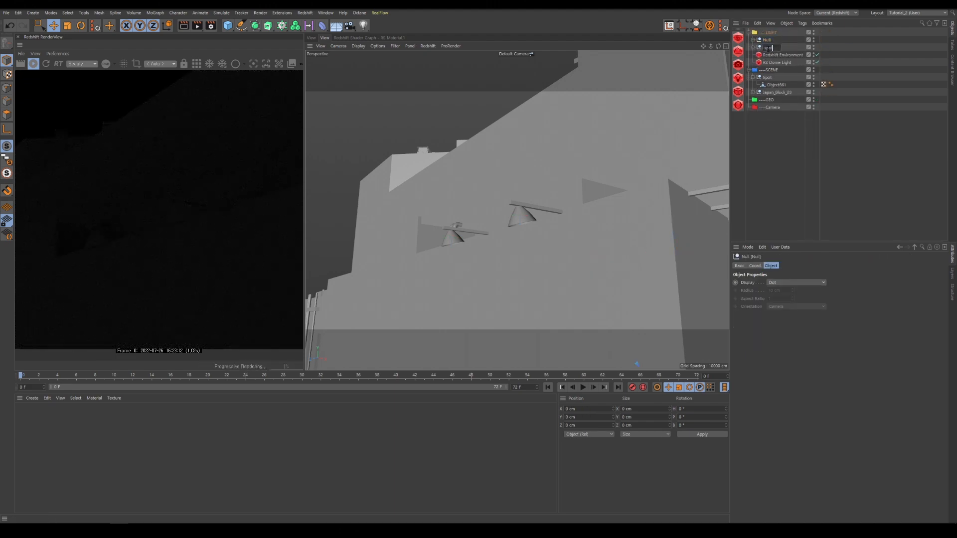
{"action": "key", "text": "Return"}
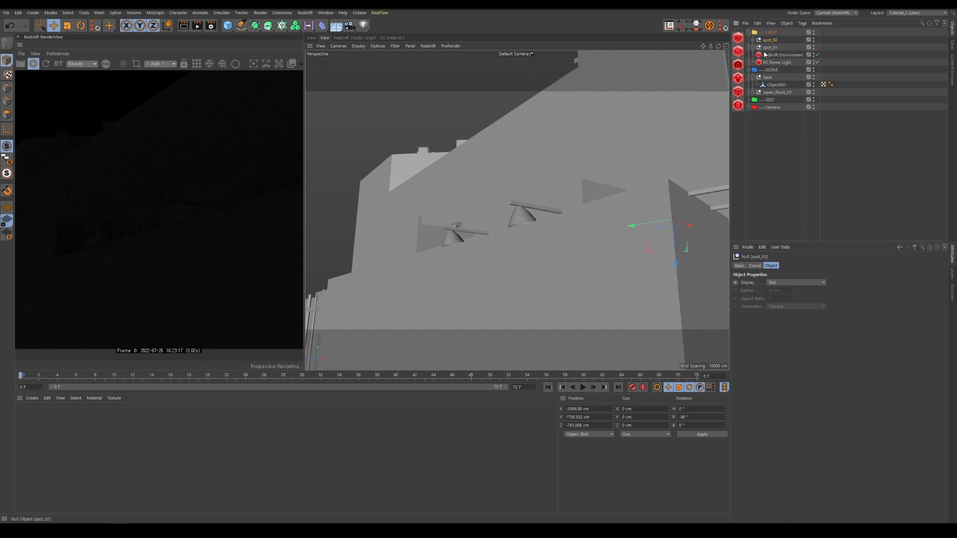
Step: Move the spot_02 null into SCENE, naming the other lamp null there Spot_01 and the area light's null in LIGHT spot
{"action": "left_click_drag", "start_coordinate": [588, 250], "coordinate": [520, 228], "text": "alt"}
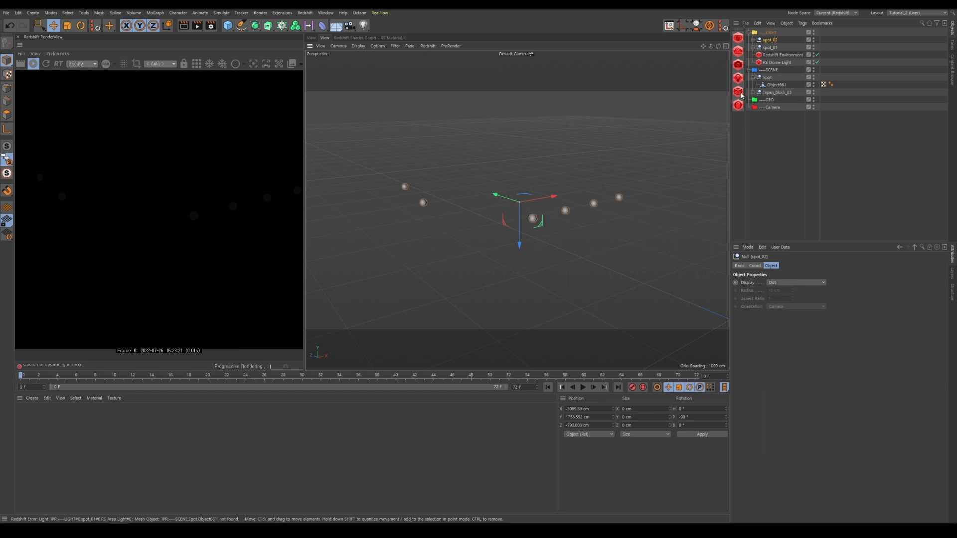
{"action": "left_click", "coordinate": [753, 40]}
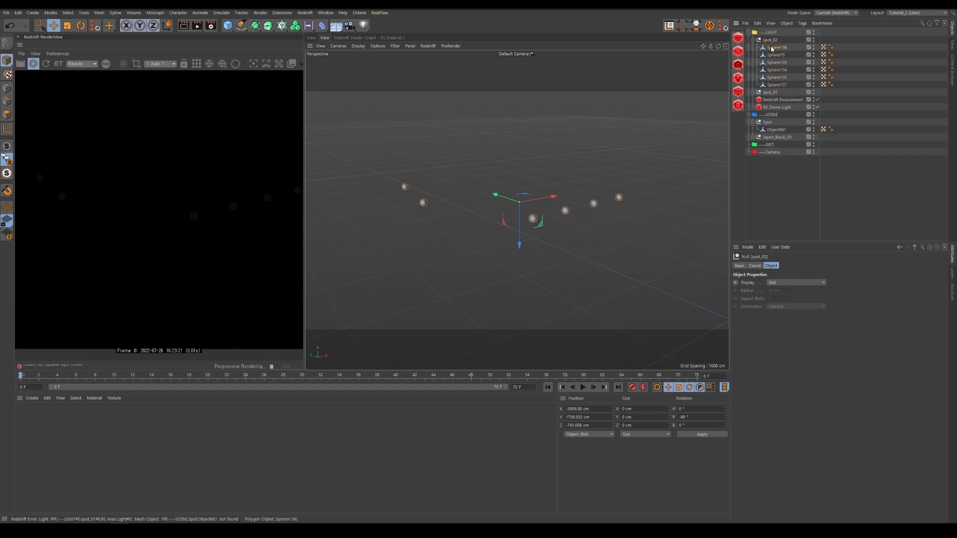
{"action": "left_click", "coordinate": [772, 47]}
{"action": "left_click", "coordinate": [770, 40]}
{"action": "left_click", "coordinate": [752, 40]}
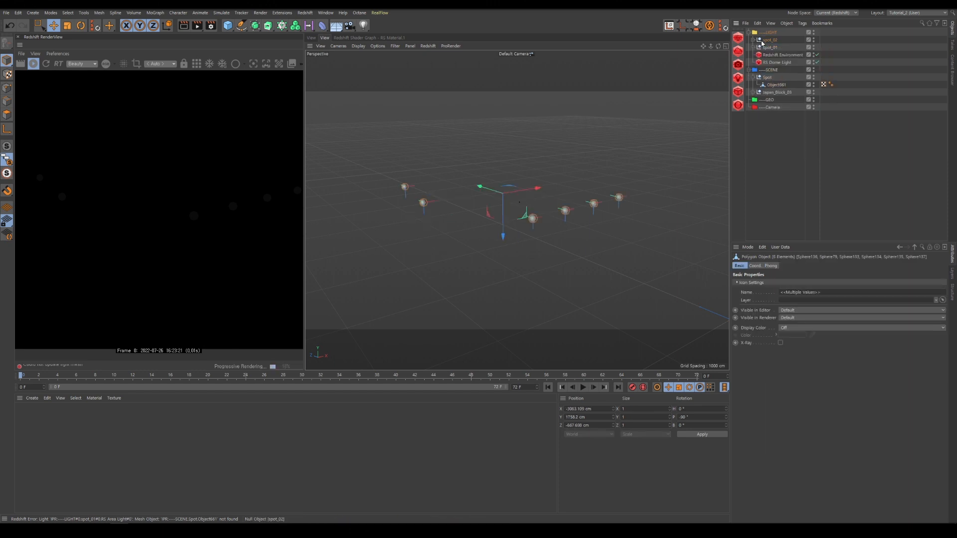
{"action": "left_click_drag", "start_coordinate": [770, 40], "coordinate": [773, 78]}
Step: Merge the six bulb spheres in spot_02 into one mesh, deleting the originals
{"action": "left_click", "coordinate": [752, 70]}
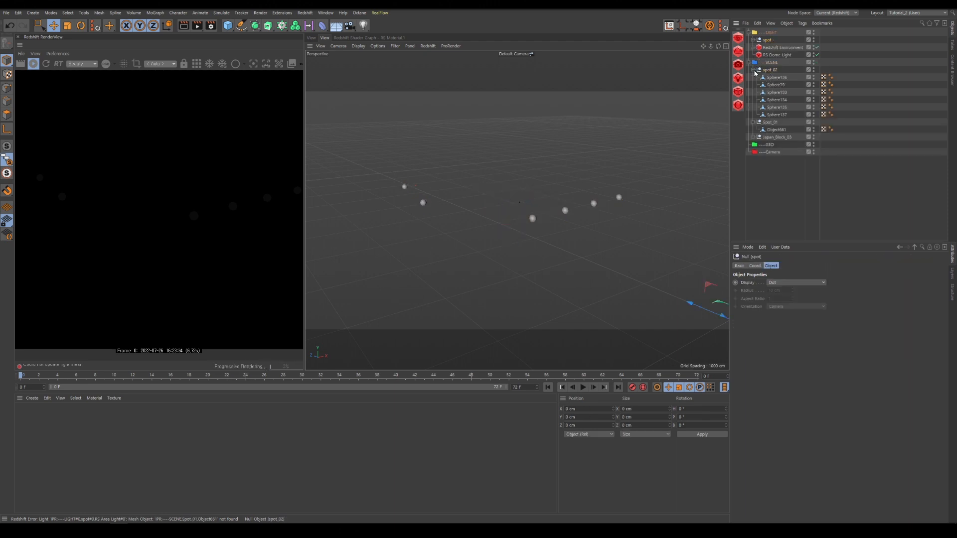
{"action": "left_click", "coordinate": [775, 78]}
{"action": "left_click", "coordinate": [773, 115], "text": "shift"}
{"action": "right_click", "coordinate": [772, 115]}
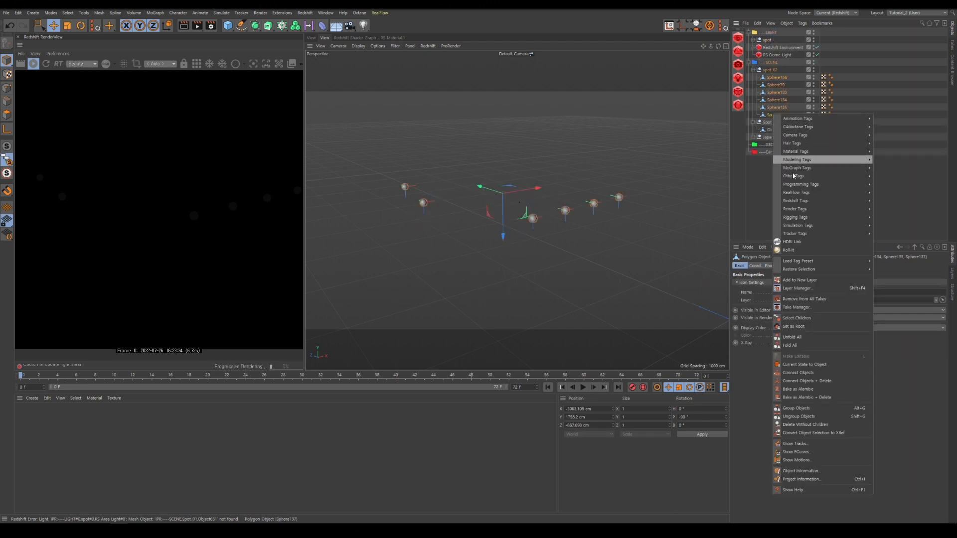
{"action": "left_click", "coordinate": [803, 382]}
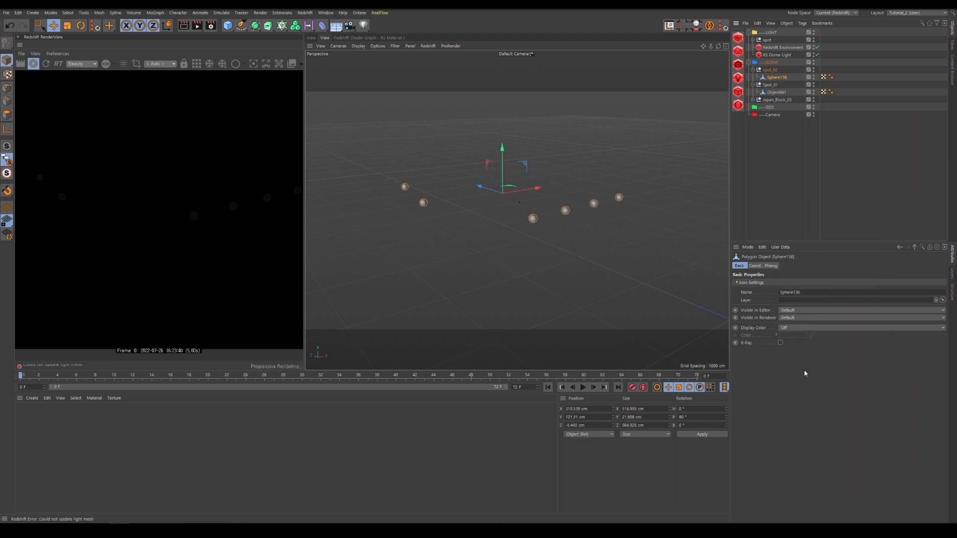
Step: Duplicate the RS Area Light in the spot null and assign the merged sphere mesh of spot_02 as its mesh shape
{"action": "left_click", "coordinate": [751, 40]}
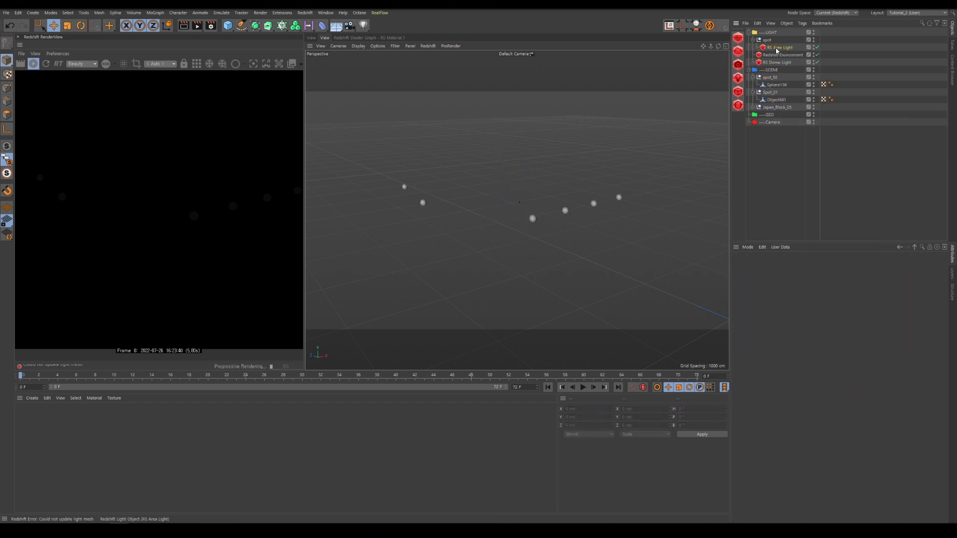
{"action": "left_click_drag", "start_coordinate": [774, 48], "coordinate": [775, 45], "text": "ctrl"}
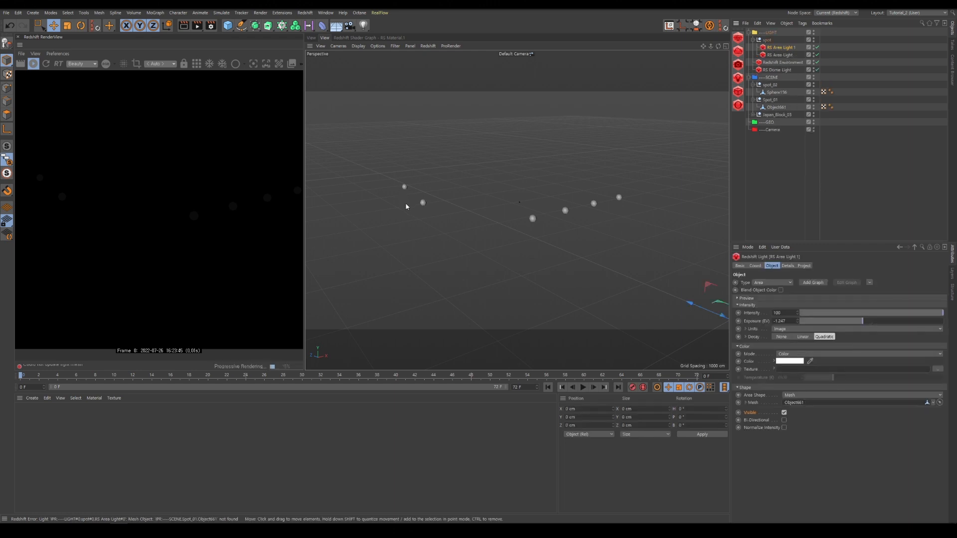
{"action": "left_click_drag", "start_coordinate": [782, 94], "coordinate": [806, 404]}
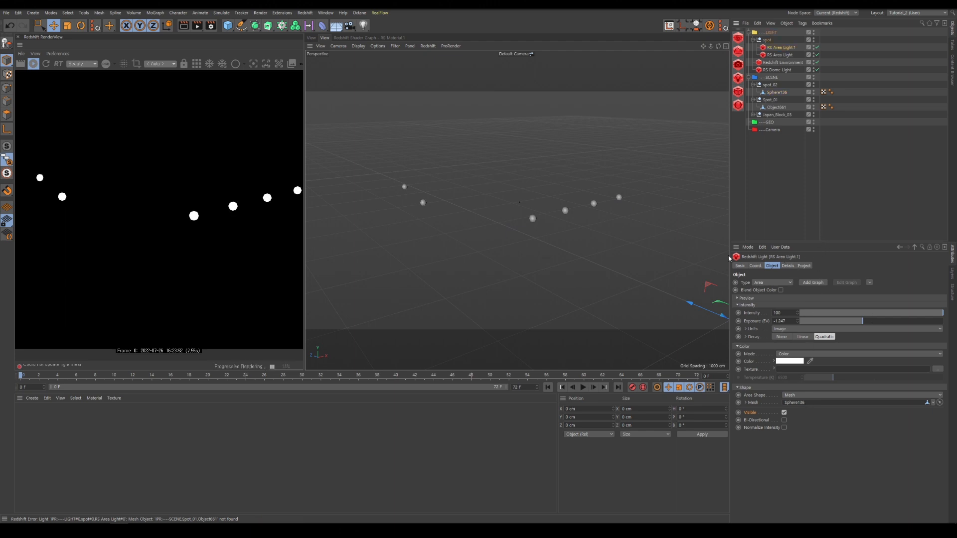
Step: Leave solo display and examine the roof-edge and sign lamps' lighting across the building facade in the render view
{"action": "left_click", "coordinate": [6, 146]}
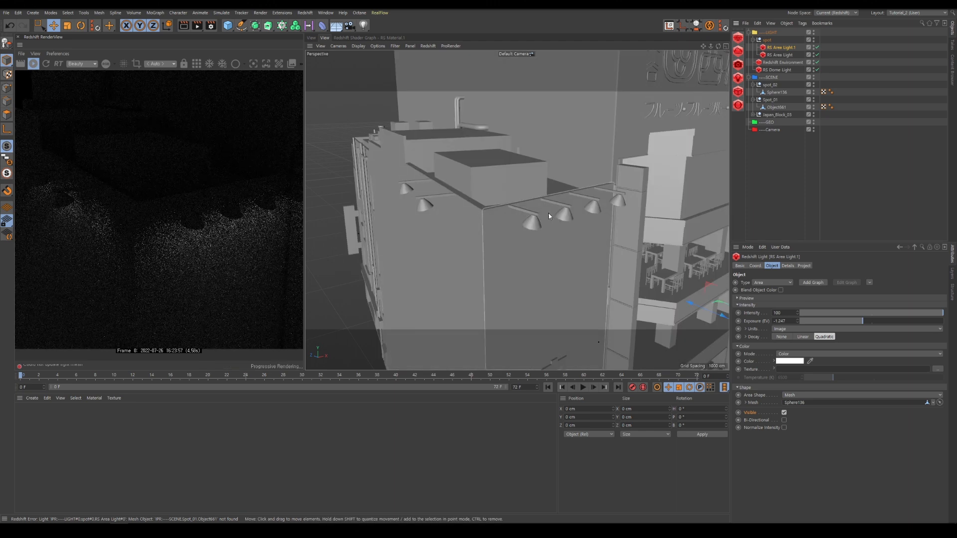
{"action": "right_click_drag", "start_coordinate": [551, 214], "coordinate": [536, 232], "text": "alt"}
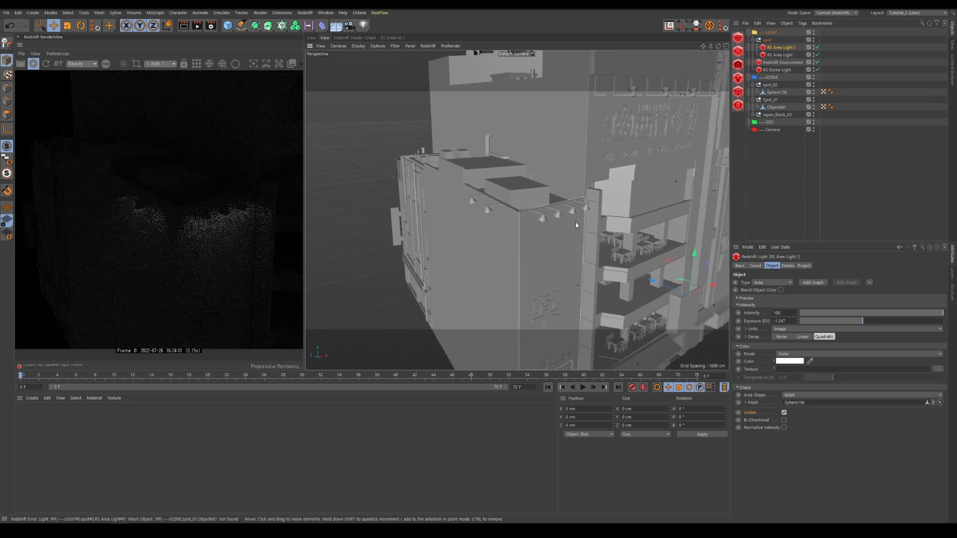
{"action": "middle_click_drag", "start_coordinate": [575, 222], "coordinate": [522, 218], "text": "alt"}
{"action": "right_click_drag", "start_coordinate": [522, 218], "coordinate": [542, 172], "text": "alt"}
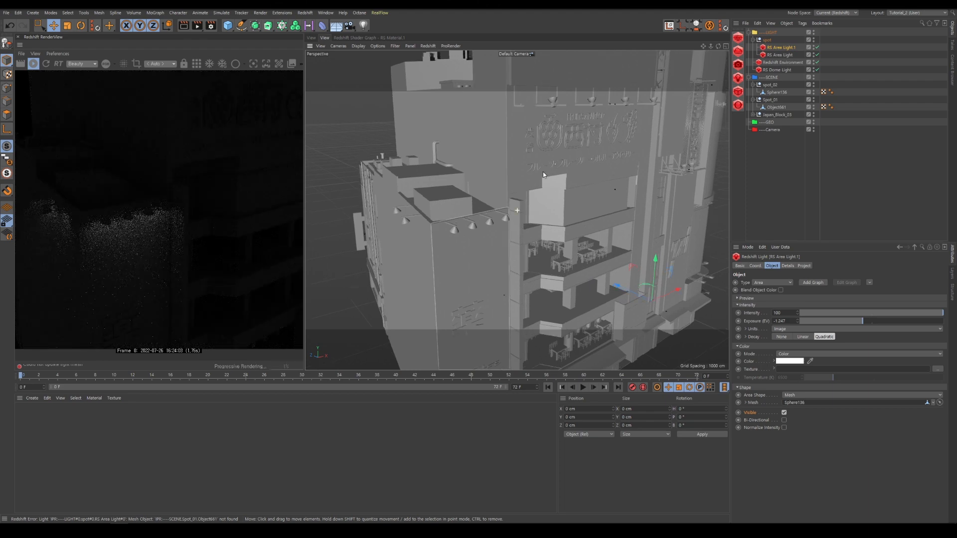
{"action": "middle_click_drag", "start_coordinate": [542, 172], "coordinate": [528, 198], "text": "alt"}
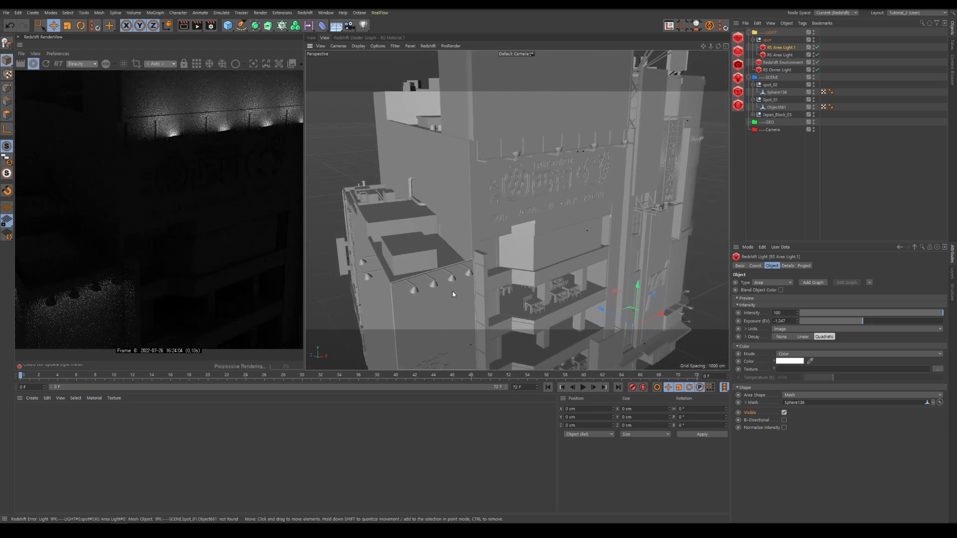
{"action": "left_click_drag", "start_coordinate": [452, 294], "coordinate": [461, 183], "text": "alt"}
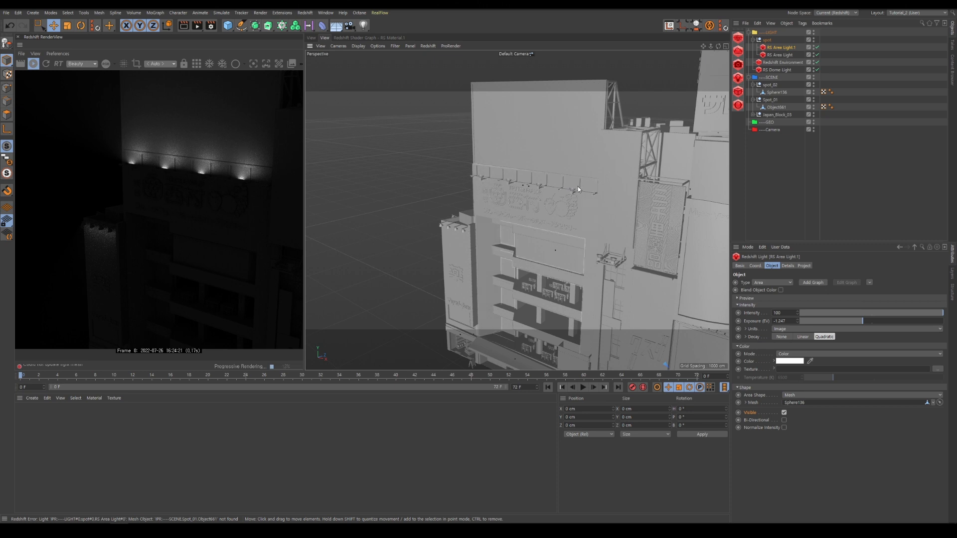
{"action": "middle_click_drag", "start_coordinate": [594, 310], "coordinate": [602, 190], "text": "alt"}
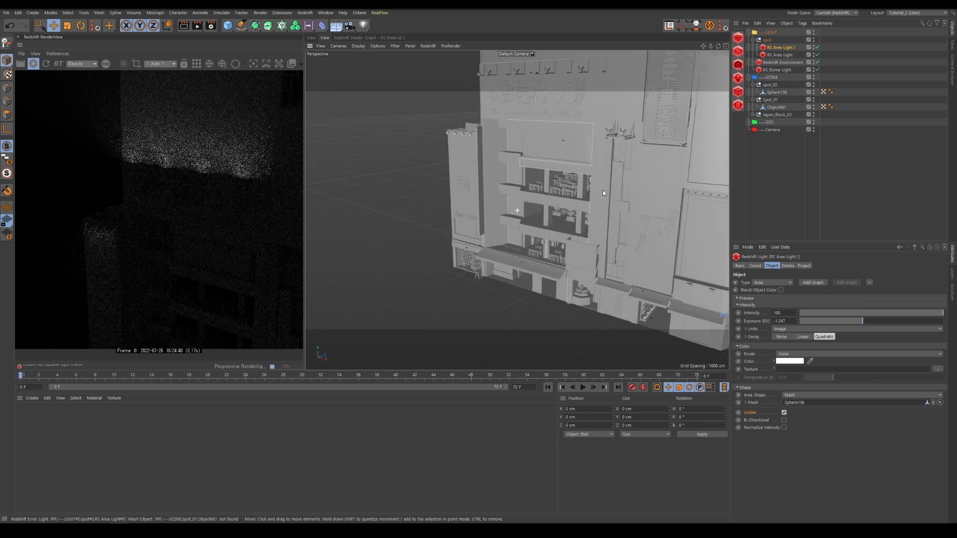
Step: Locate the interior ceiling lamps in the object hierarchy, solo their lamp null and hide Cafe_lamp
{"action": "scroll", "coordinate": [601, 187], "scroll_direction": "up", "scroll_amount": 8}
{"action": "left_click_drag", "start_coordinate": [600, 200], "coordinate": [626, 175], "text": "alt"}
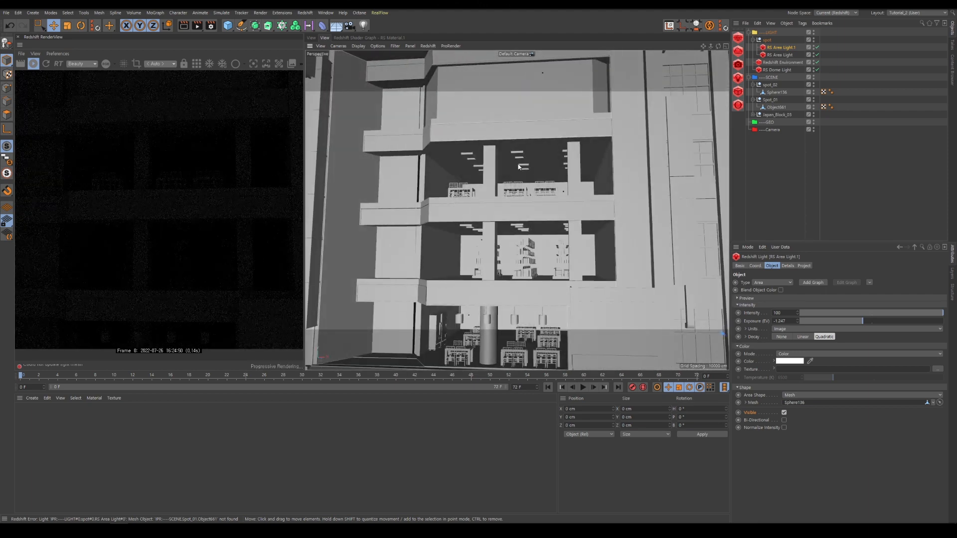
{"action": "scroll", "coordinate": [519, 162], "scroll_direction": "up", "scroll_amount": 5}
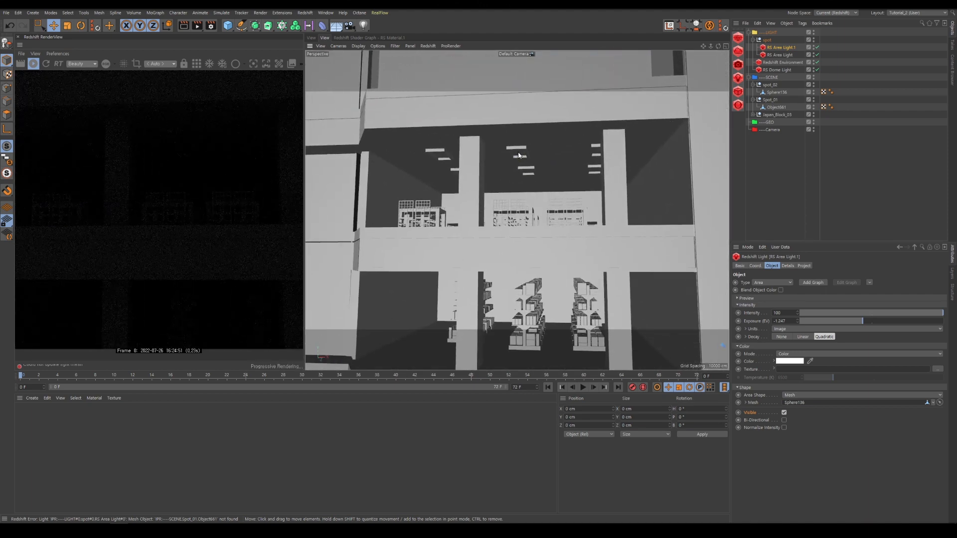
{"action": "scroll", "coordinate": [541, 149], "scroll_direction": "up", "scroll_amount": 4}
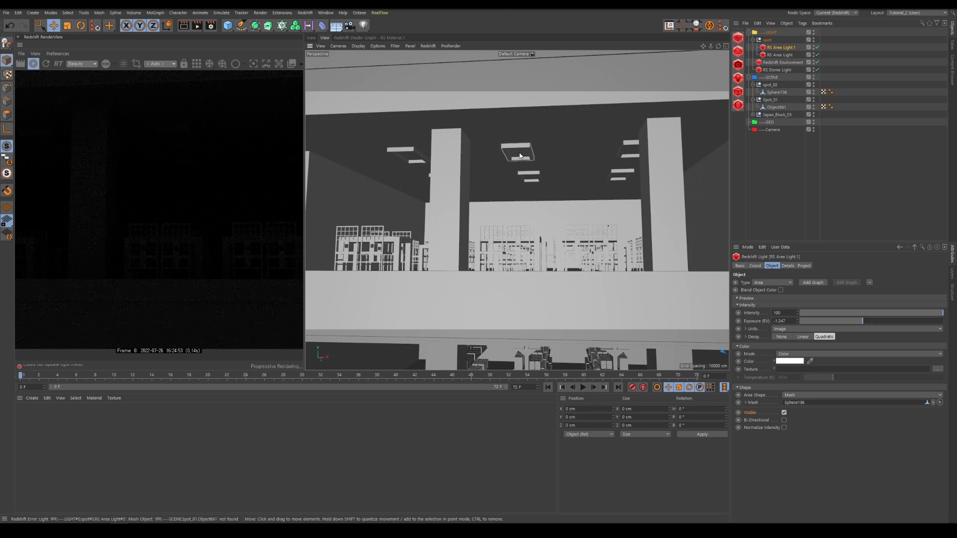
{"action": "left_click", "coordinate": [519, 155]}
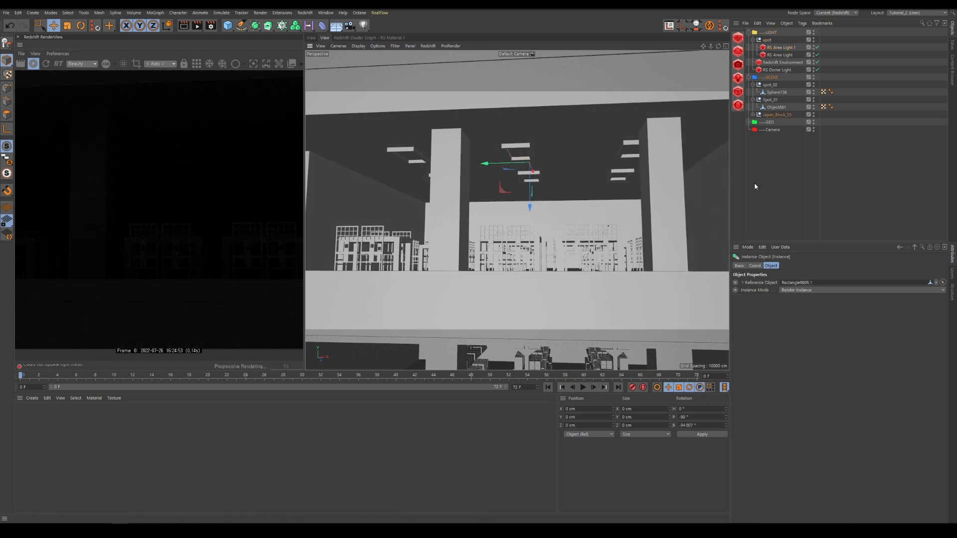
{"action": "key", "text": "s"}
{"action": "scroll", "coordinate": [839, 177], "scroll_direction": "up", "scroll_amount": 5}
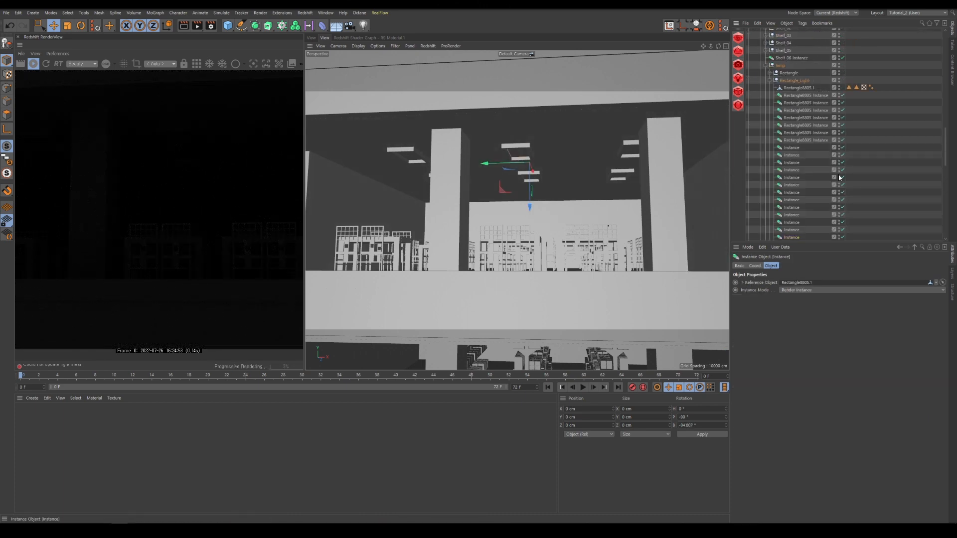
{"action": "left_click", "coordinate": [769, 80]}
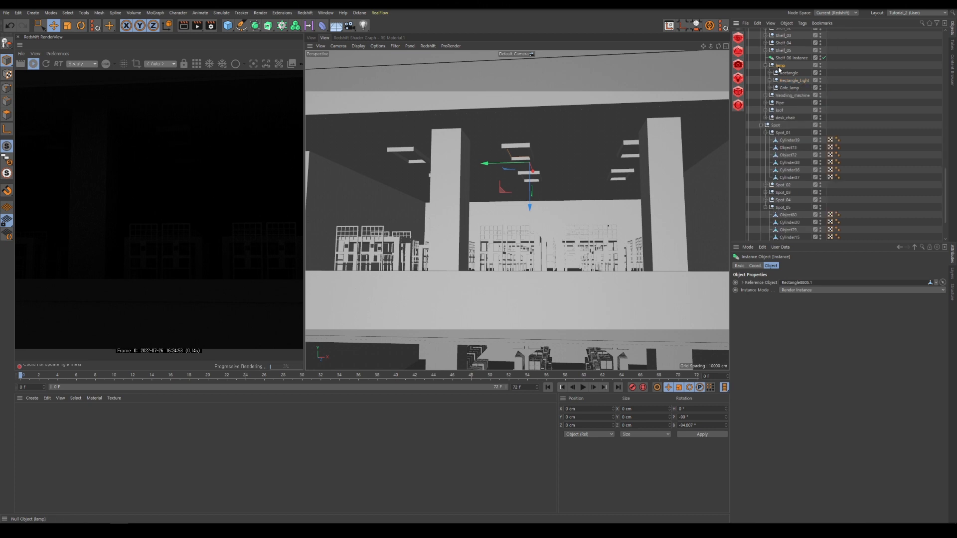
{"action": "left_click", "coordinate": [780, 66]}
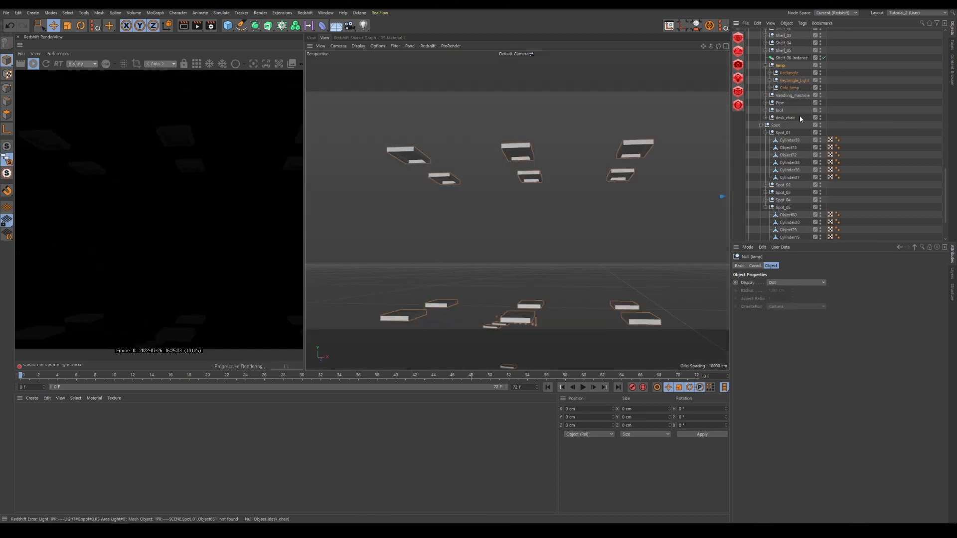
{"action": "left_click", "coordinate": [845, 117]}
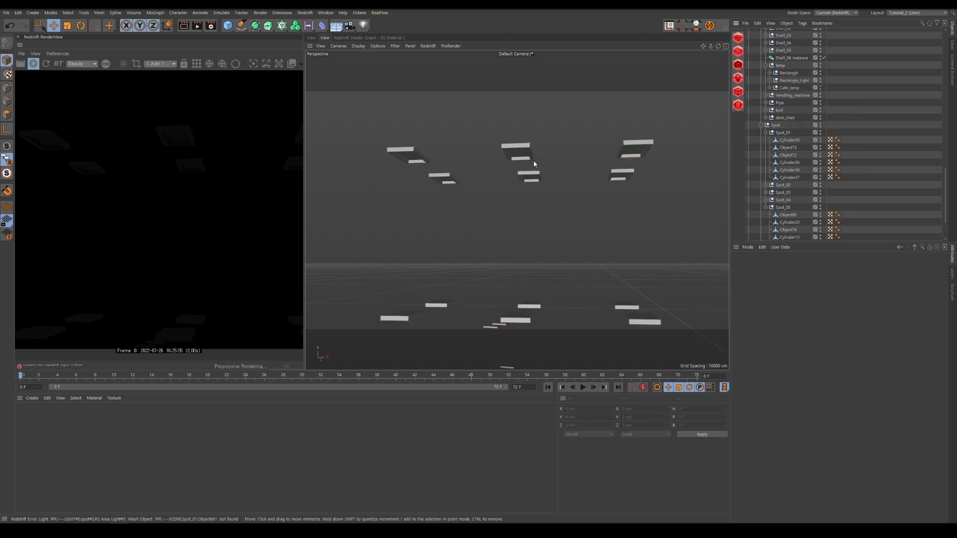
Step: Try moving the Rectangle_Light panels and a single panel away from the lamp frames, and undo both moves
{"action": "left_click_drag", "start_coordinate": [514, 159], "coordinate": [498, 133], "text": "alt"}
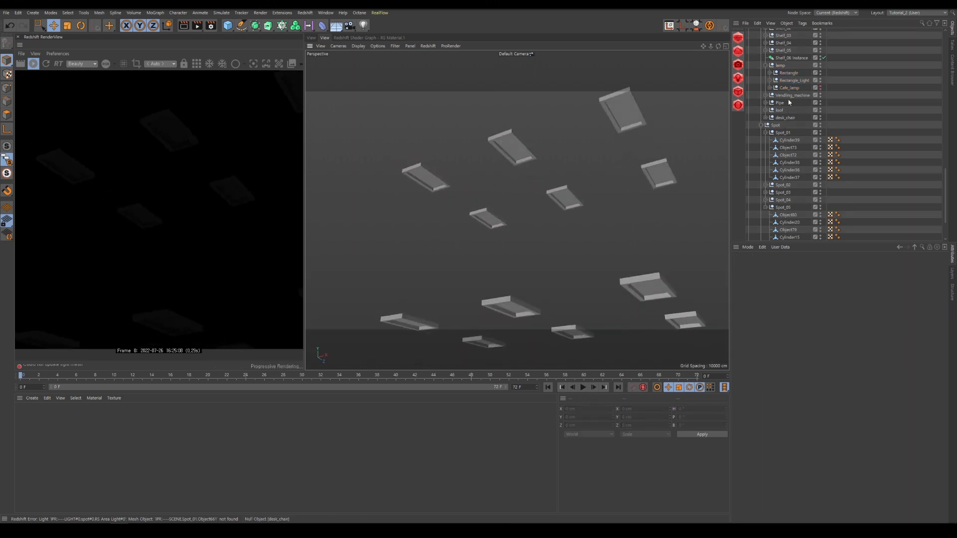
{"action": "left_click", "coordinate": [788, 81]}
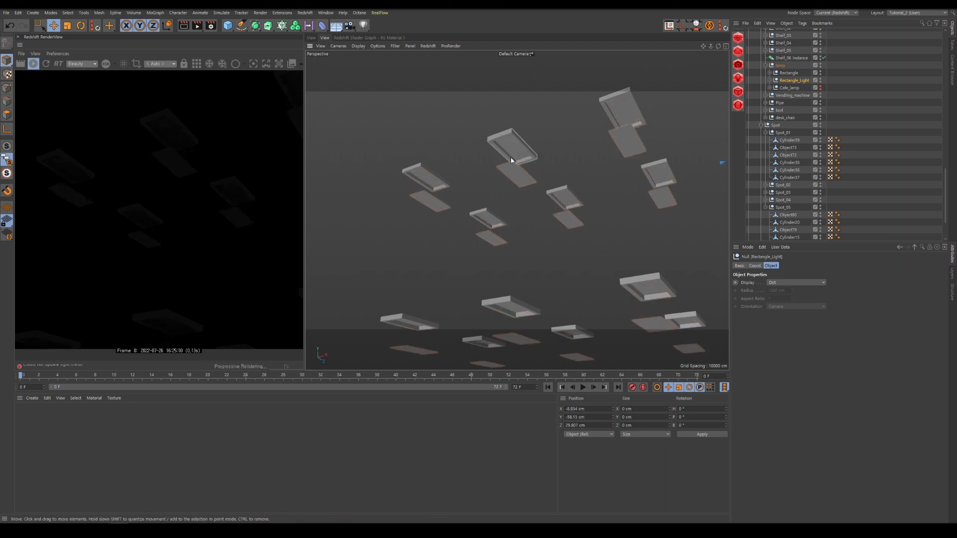
{"action": "key", "text": "ctrl+z"}
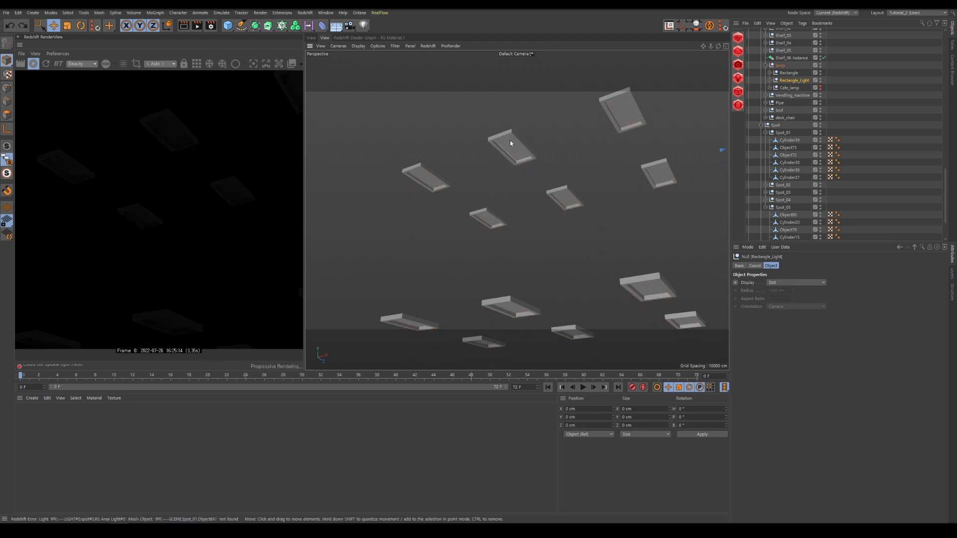
{"action": "left_click", "coordinate": [521, 141]}
{"action": "left_click_drag", "start_coordinate": [564, 180], "coordinate": [561, 159]}
{"action": "key", "text": "ctrl+z"}
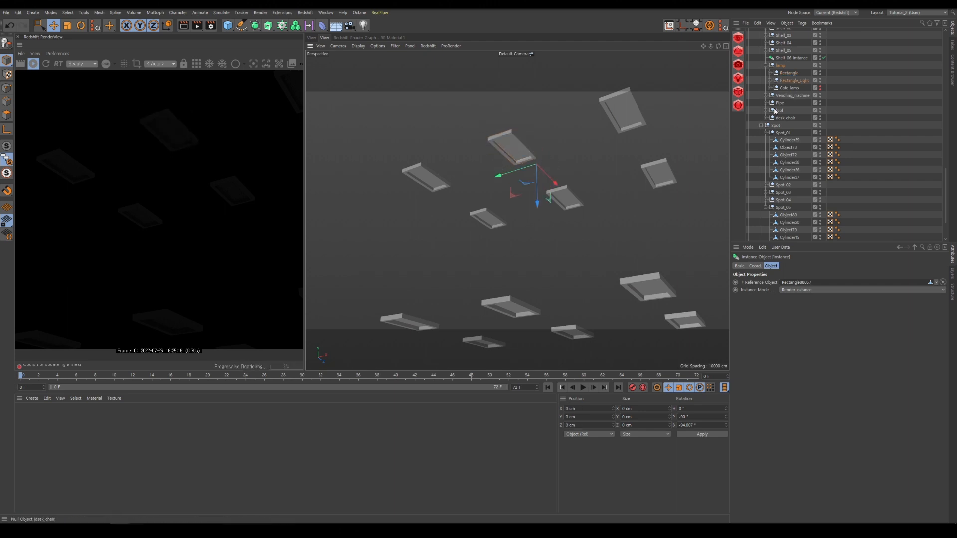
Step: Cut the Rectangle_Light null out of Japan_Block_03 and paste it directly under SCENE, above spot_02
{"action": "left_click", "coordinate": [797, 81]}
{"action": "left_click_drag", "start_coordinate": [600, 172], "coordinate": [568, 294], "text": "alt"}
{"action": "scroll", "coordinate": [840, 133], "scroll_direction": "up", "scroll_amount": 2}
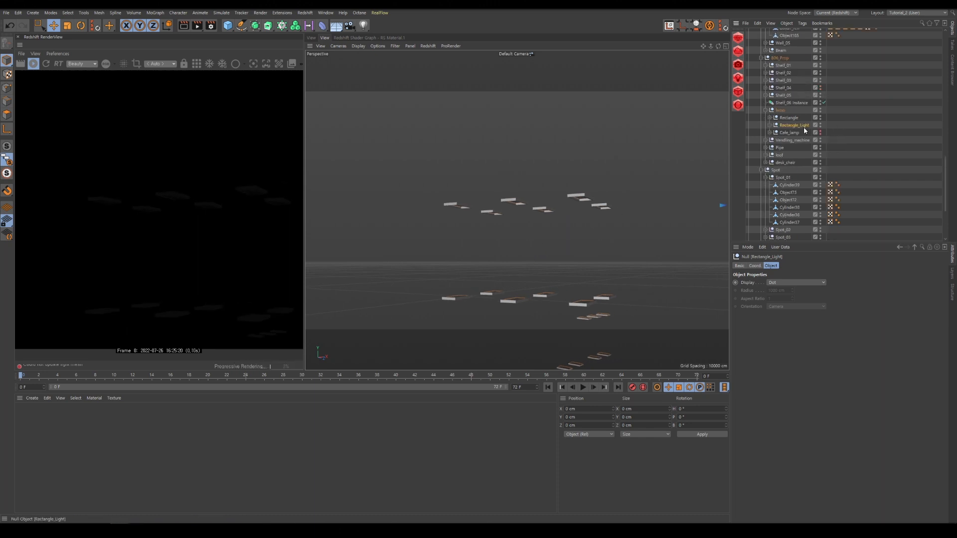
{"action": "key", "text": "Delete"}
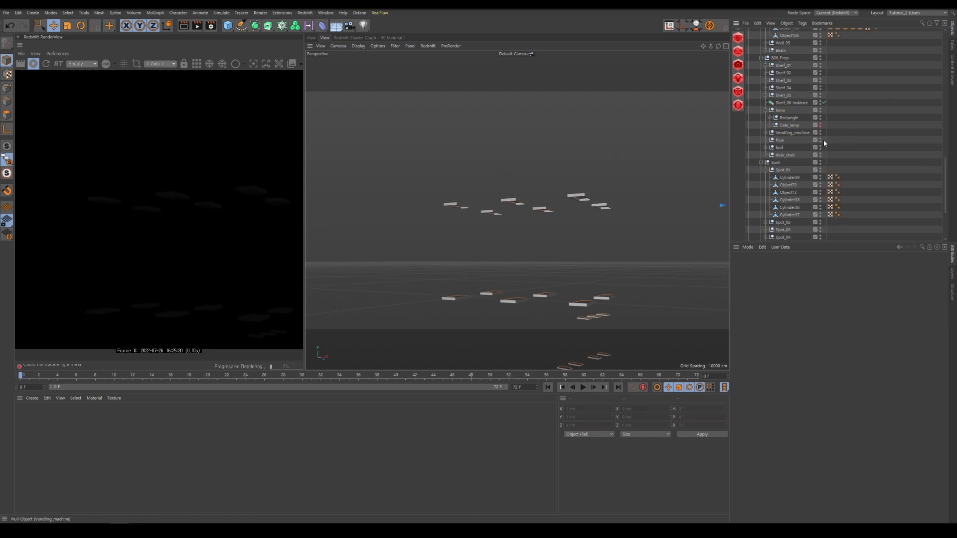
{"action": "left_click_drag", "start_coordinate": [945, 179], "coordinate": [951, 46]}
{"action": "left_click", "coordinate": [753, 115]}
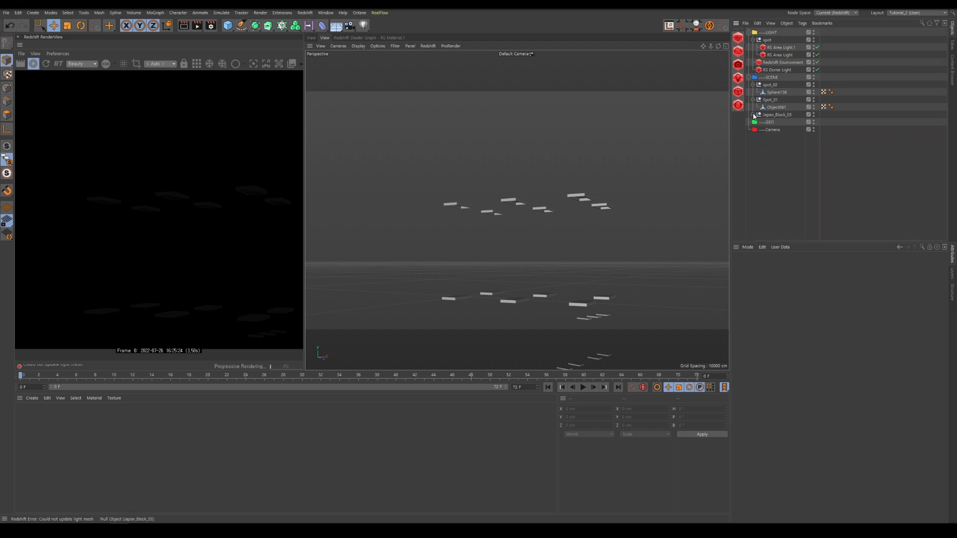
{"action": "key", "text": "ctrl+v"}
{"action": "left_click_drag", "start_coordinate": [771, 33], "coordinate": [775, 84]}
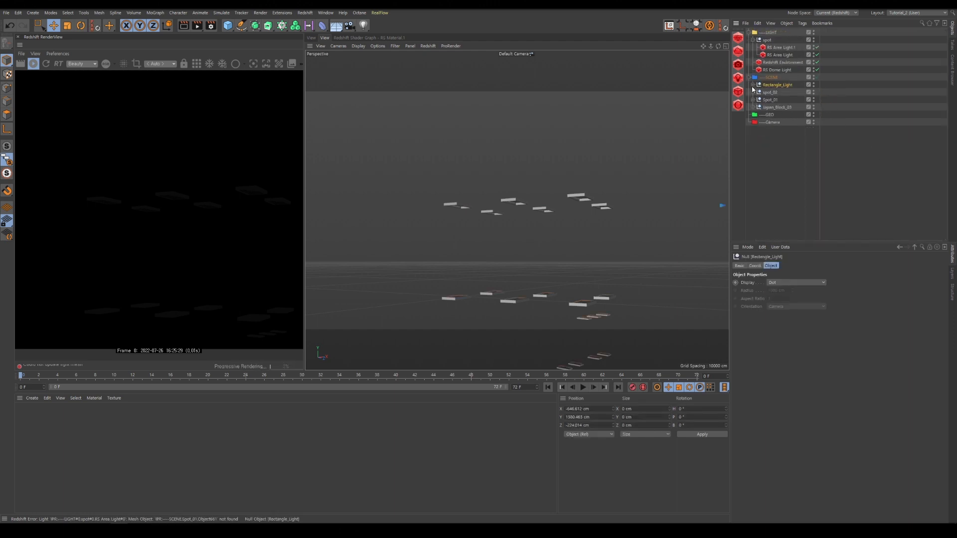
Step: Convert all the panel instances inside Rectangle_Light into editable polygon objects
{"action": "left_click", "coordinate": [753, 85]}
{"action": "left_click", "coordinate": [779, 100]}
{"action": "left_click", "coordinate": [779, 92]}
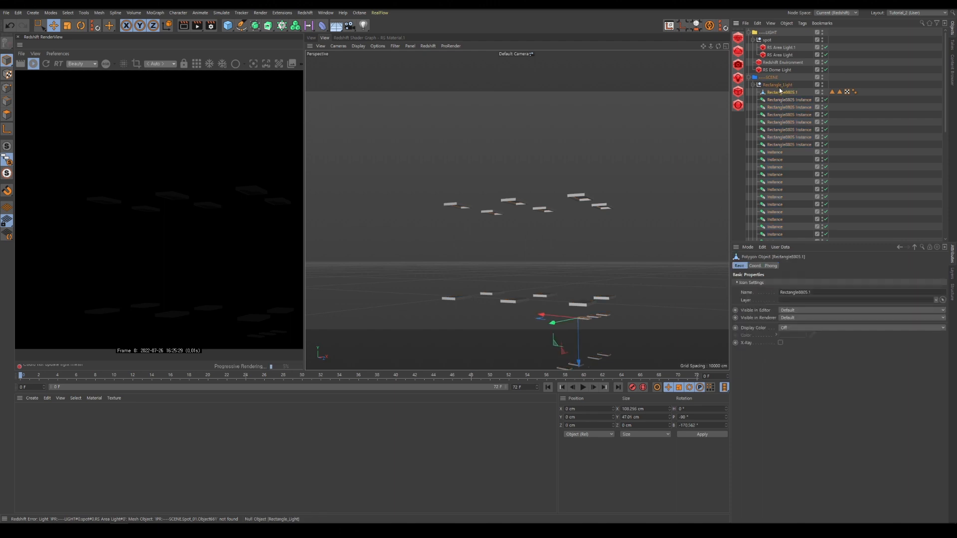
{"action": "left_click", "coordinate": [780, 100]}
{"action": "scroll", "coordinate": [859, 171], "scroll_direction": "down", "scroll_amount": 10}
{"action": "left_click", "coordinate": [779, 201], "text": "shift"}
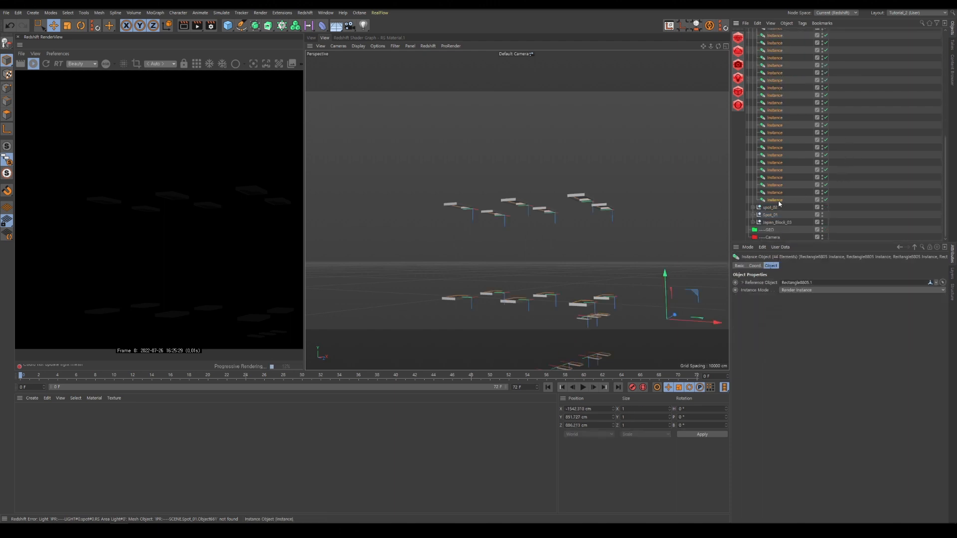
{"action": "key", "text": "c"}
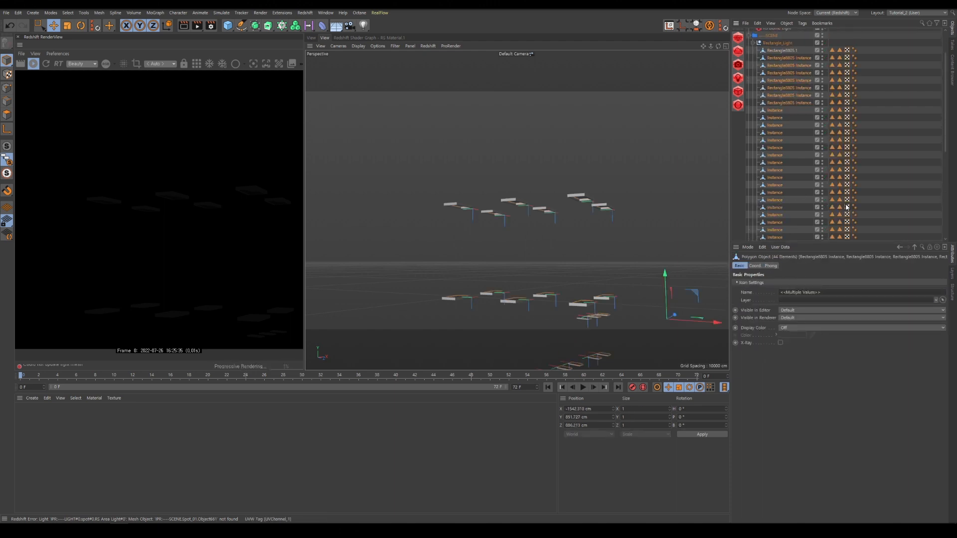
Step: Merge all the converted panels inside Rectangle_Light into a single polygon object, deleting the separate pieces
{"action": "scroll", "coordinate": [783, 150], "scroll_direction": "up", "scroll_amount": 10}
{"action": "left_click", "coordinate": [783, 92], "text": "shift"}
{"action": "left_click", "coordinate": [779, 93]}
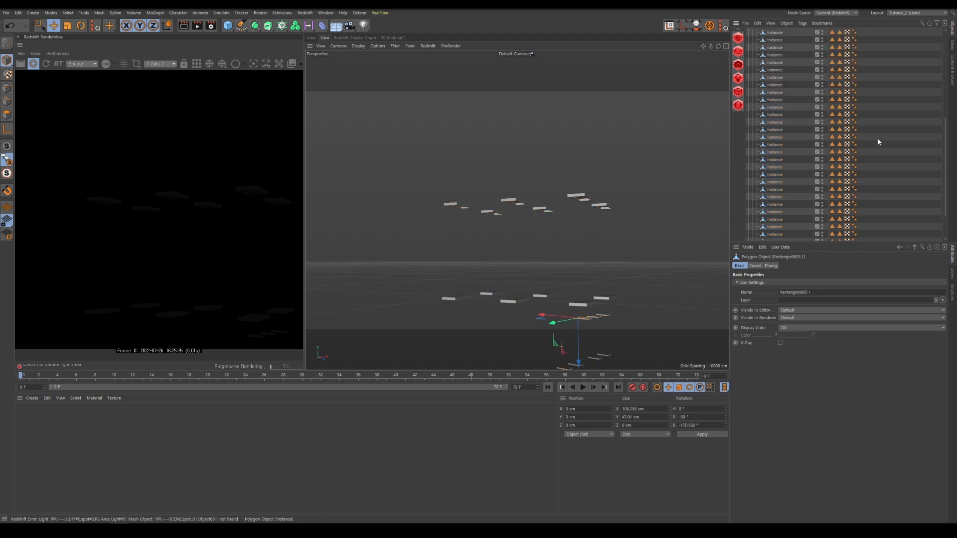
{"action": "scroll", "coordinate": [797, 188], "scroll_direction": "down", "scroll_amount": 10}
{"action": "right_click", "coordinate": [776, 201]}
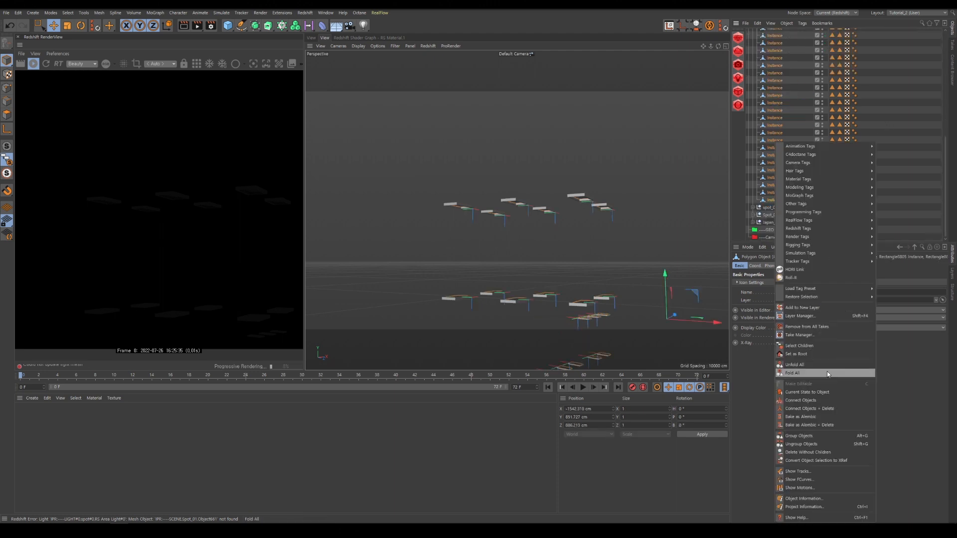
{"action": "left_click", "coordinate": [820, 410]}
{"action": "left_click_drag", "start_coordinate": [666, 299], "coordinate": [667, 309]}
{"action": "key", "text": "ctrl+z"}
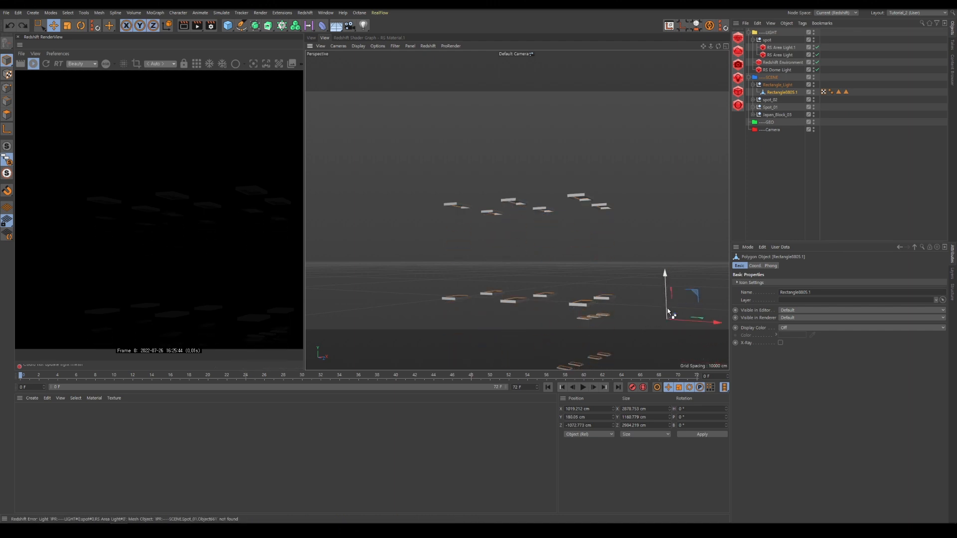
Step: Duplicate RS Area Light, assign the merged panel object Rectangle0805.1 as the copy's mesh, and turn off viewport solo
{"action": "left_click", "coordinate": [779, 55]}
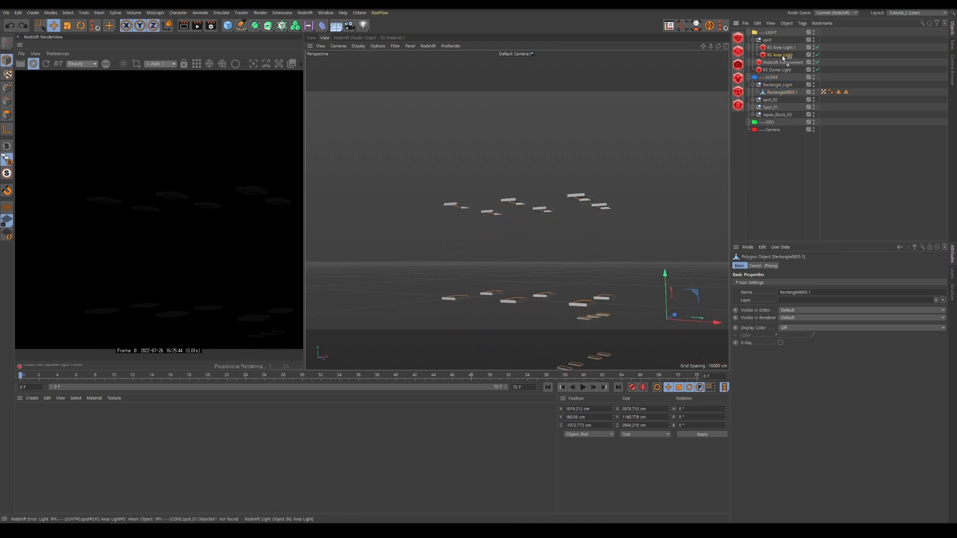
{"action": "left_click_drag", "start_coordinate": [783, 56], "coordinate": [783, 58], "text": "ctrl"}
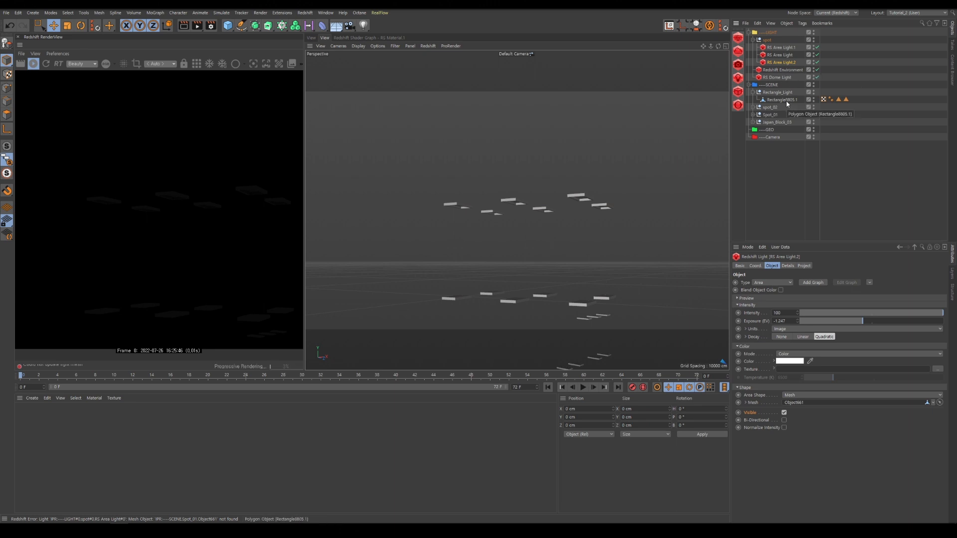
{"action": "left_click_drag", "start_coordinate": [785, 100], "coordinate": [803, 118]}
{"action": "left_click_drag", "start_coordinate": [765, 403], "coordinate": [821, 404]}
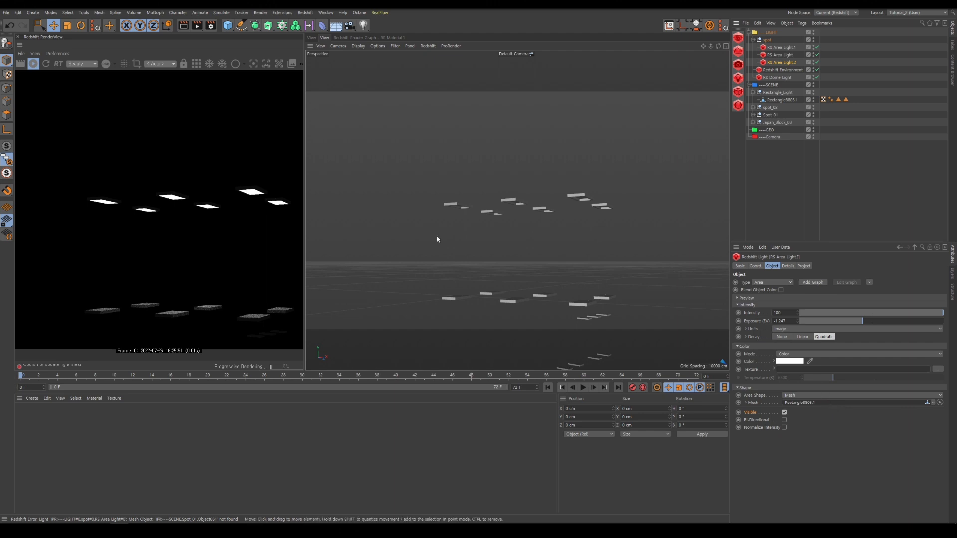
{"action": "left_click", "coordinate": [6, 146]}
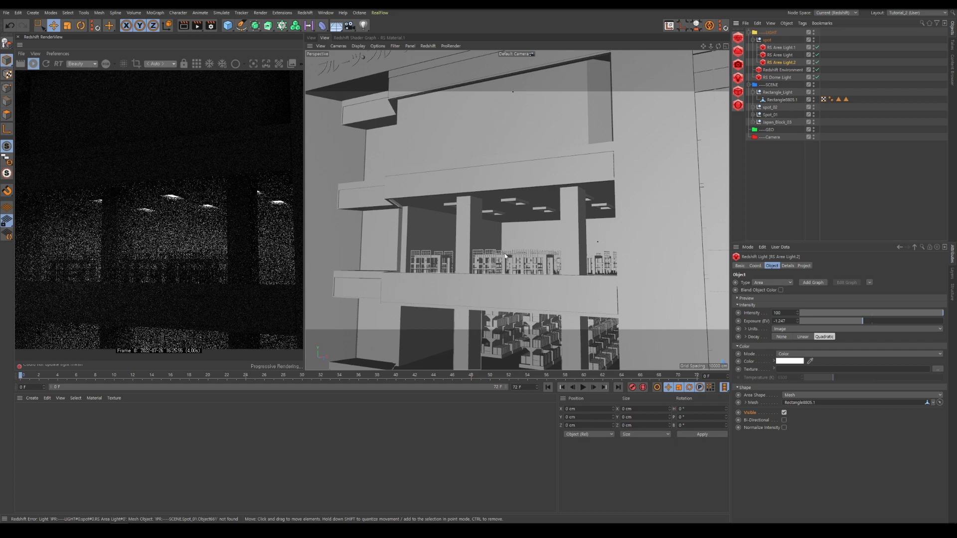
Step: Lower the ceiling panel light's exposure to -3.377 and its volume contribution to 0.085
{"action": "scroll", "coordinate": [508, 274], "scroll_direction": "down", "scroll_amount": 5}
{"action": "left_click_drag", "start_coordinate": [506, 293], "coordinate": [552, 261], "text": "alt"}
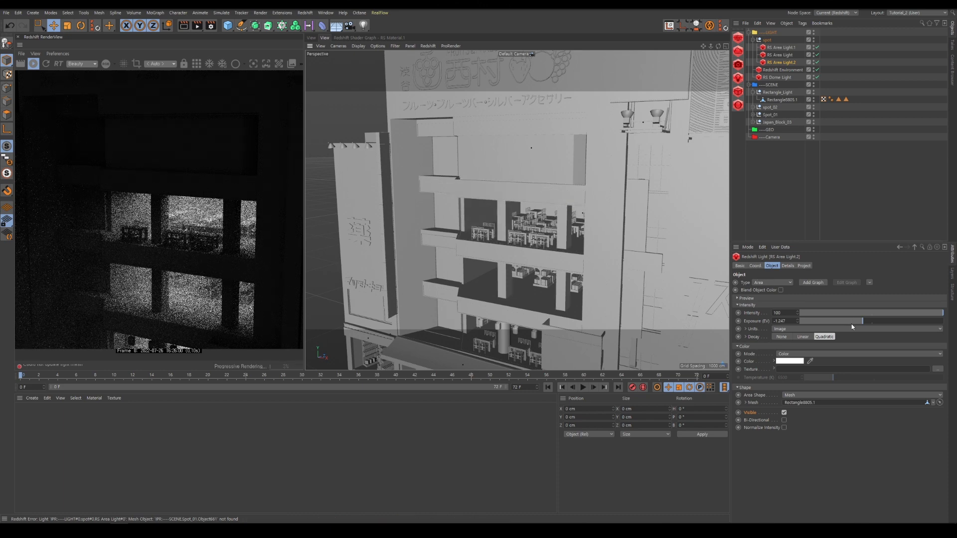
{"action": "left_click_drag", "start_coordinate": [847, 321], "coordinate": [846, 322]}
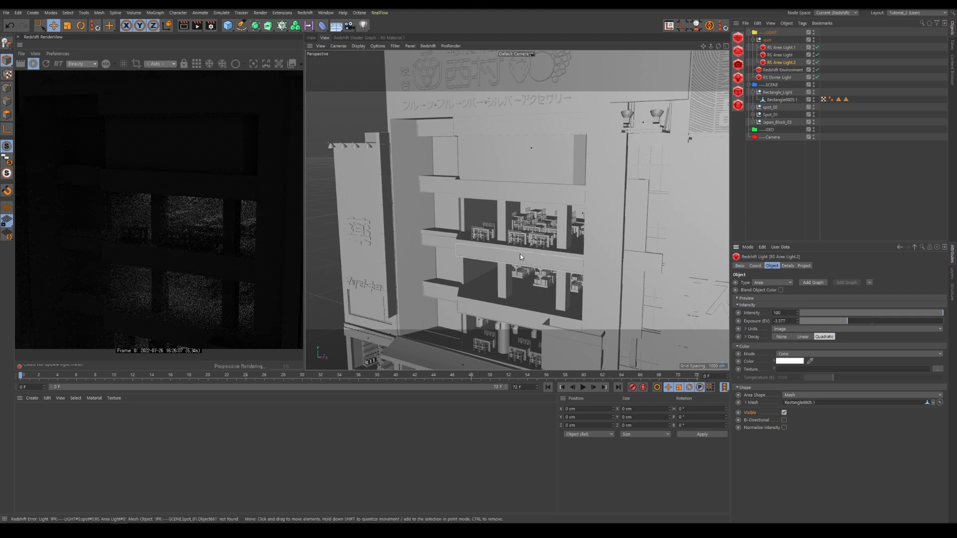
{"action": "left_click", "coordinate": [788, 265]}
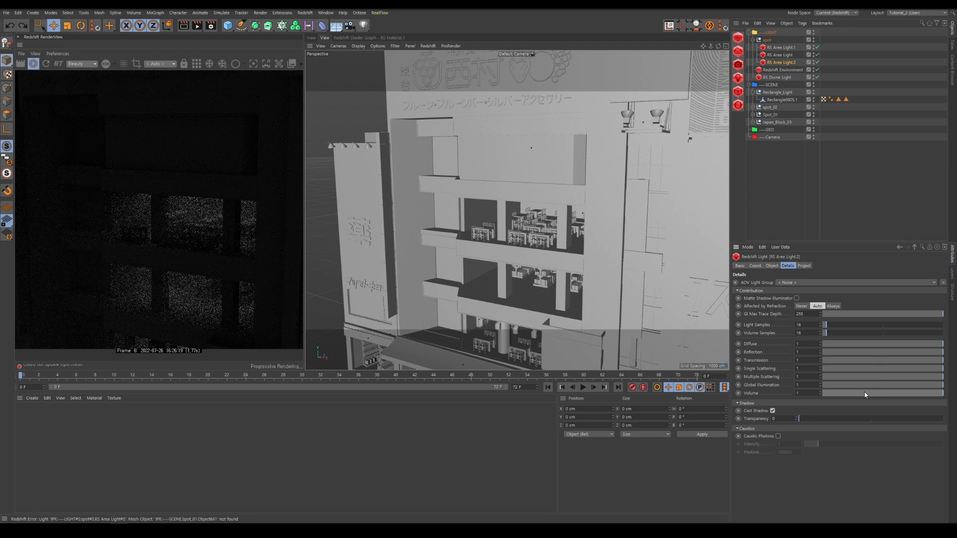
{"action": "left_click", "coordinate": [833, 393]}
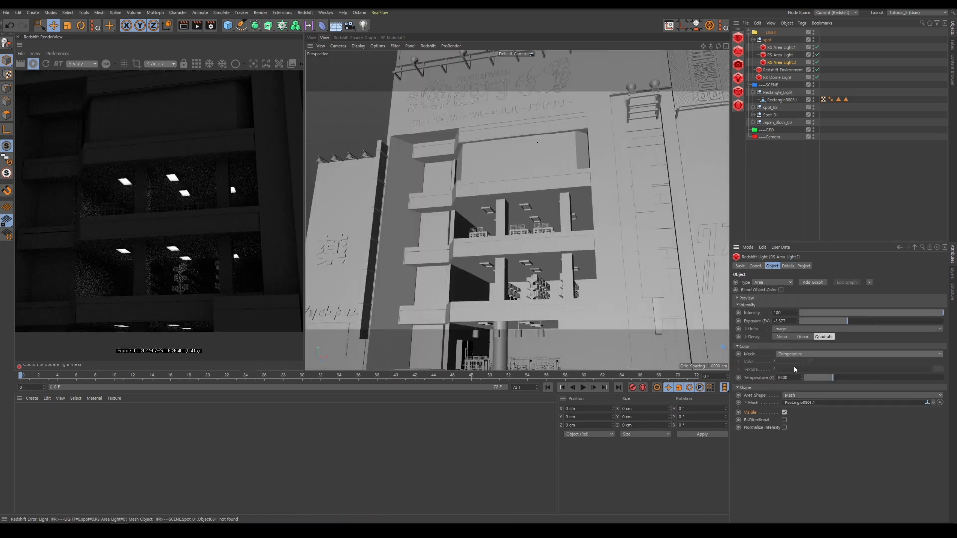
Step: Set the ceiling panel light's color mode to Temperature at 4138 K and check the building in the render preview
{"action": "left_click_drag", "start_coordinate": [824, 378], "coordinate": [815, 378]}
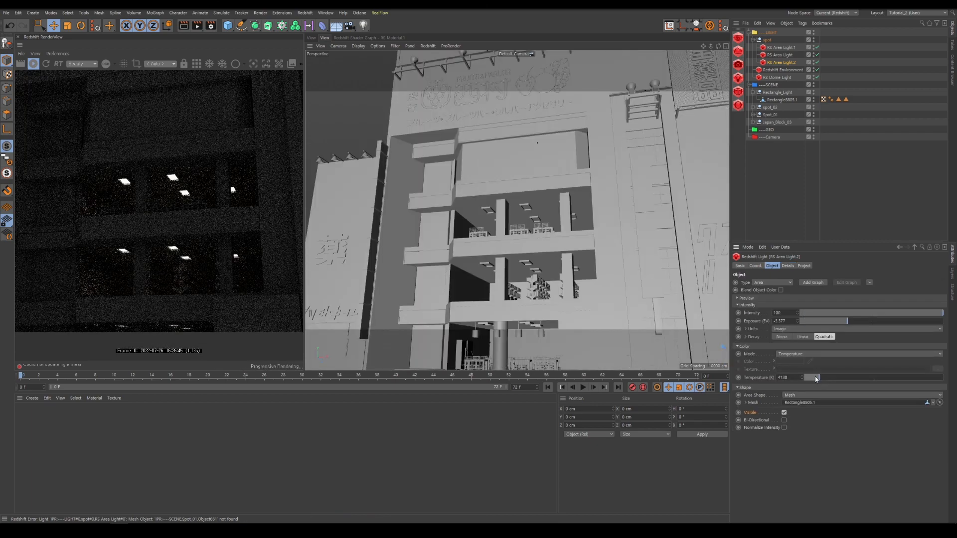
{"action": "scroll", "coordinate": [552, 286], "scroll_direction": "up", "scroll_amount": 5}
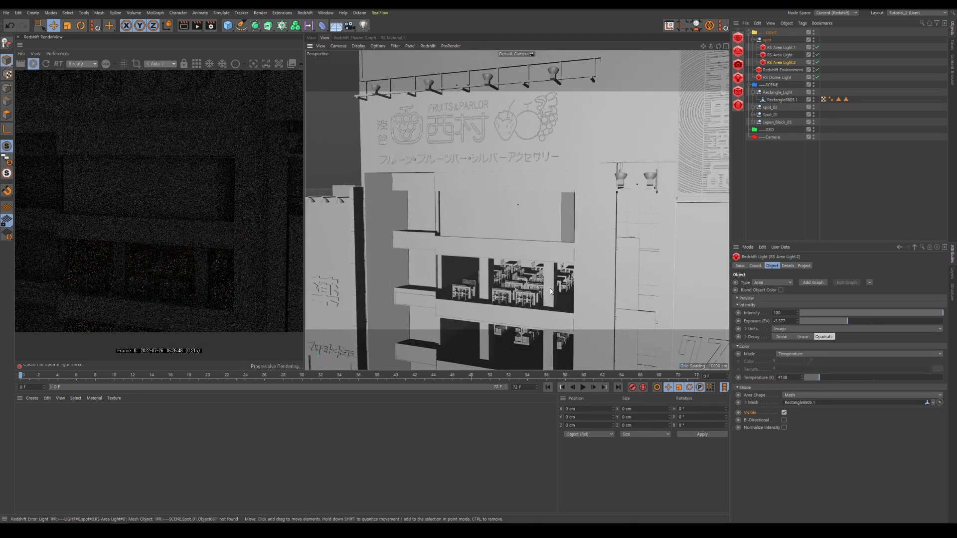
{"action": "scroll", "coordinate": [550, 291], "scroll_direction": "down", "scroll_amount": 5}
{"action": "scroll", "coordinate": [558, 276], "scroll_direction": "down", "scroll_amount": 1}
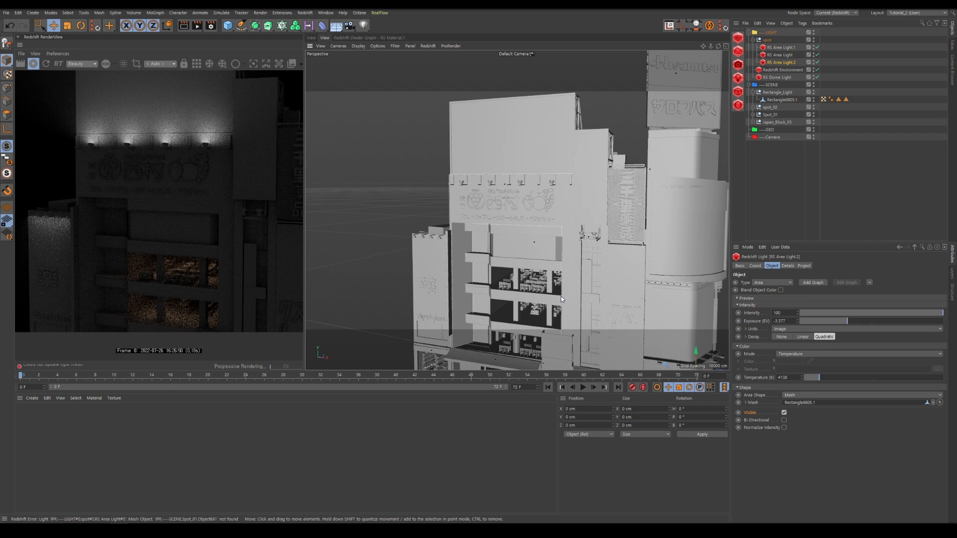
{"action": "scroll", "coordinate": [465, 178], "scroll_direction": "up", "scroll_amount": 3}
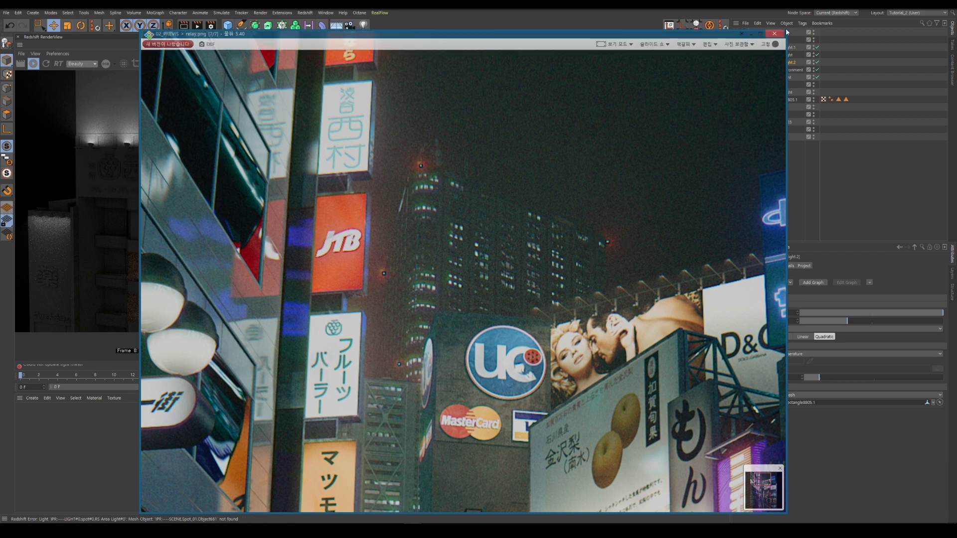
Step: Close the reference photo, add a sphere of 33.315 cm radius in open space beside the buildings, and duplicate it twice at separate positions
{"action": "left_click", "coordinate": [777, 34]}
{"action": "right_click_drag", "start_coordinate": [560, 195], "coordinate": [468, 236], "text": "alt"}
{"action": "left_click_drag", "start_coordinate": [560, 225], "coordinate": [534, 233], "text": "alt"}
{"action": "left_click_drag", "start_coordinate": [228, 26], "coordinate": [373, 49]}
{"action": "left_click_drag", "start_coordinate": [633, 273], "coordinate": [446, 166]}
{"action": "right_click_drag", "start_coordinate": [446, 167], "coordinate": [518, 139], "text": "alt"}
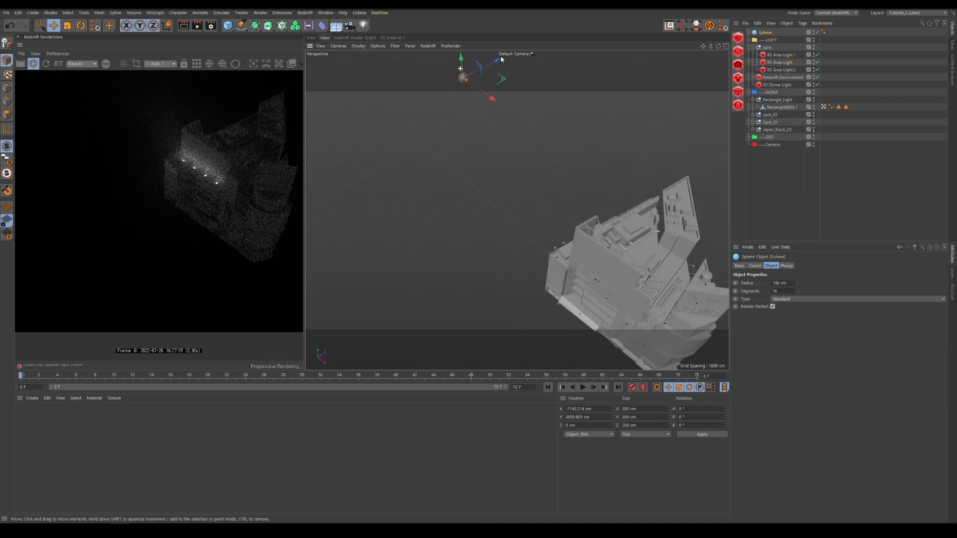
{"action": "middle_click_drag", "start_coordinate": [521, 140], "coordinate": [517, 209], "text": "alt"}
{"action": "left_click_drag", "start_coordinate": [462, 152], "coordinate": [570, 137]}
{"action": "scroll", "coordinate": [553, 169], "scroll_direction": "up", "scroll_amount": 4}
Step: Merge the three spheres into one polygon object, deleting the originals
{"action": "left_click", "coordinate": [765, 47]}
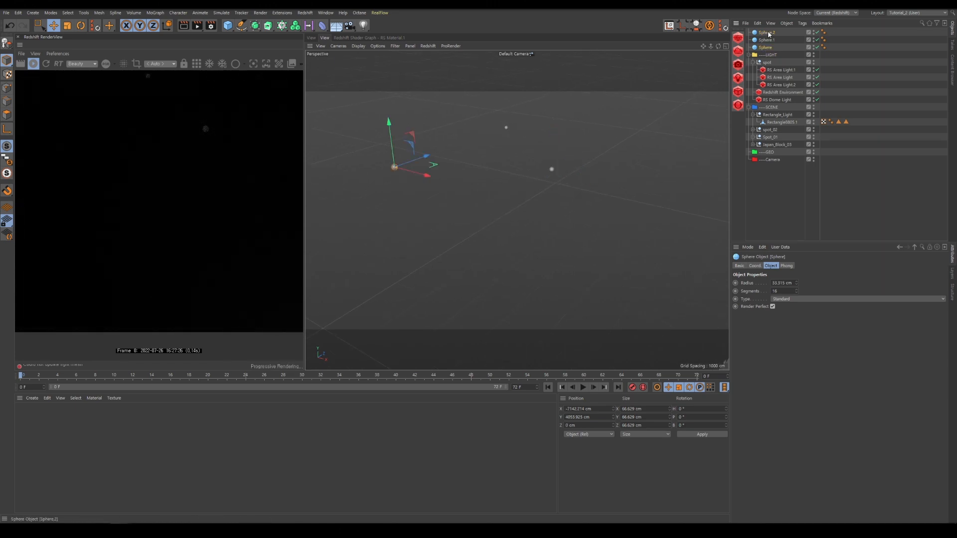
{"action": "left_click", "coordinate": [766, 32], "text": "shift"}
{"action": "right_click", "coordinate": [765, 32]}
{"action": "left_click", "coordinate": [809, 299]}
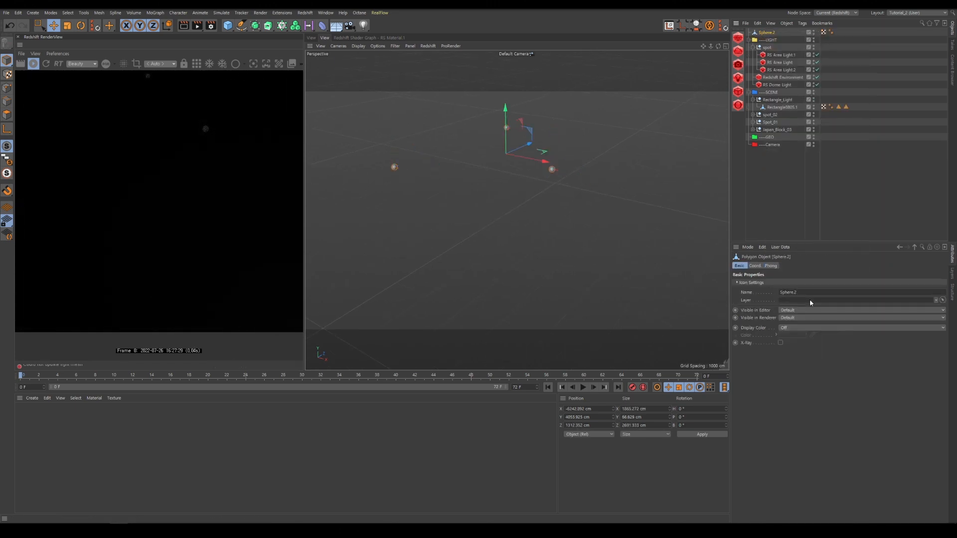
Step: Duplicate RS Area Light.2 and assign the merged sphere object Sphere.2 as the copy's mesh
{"action": "left_click_drag", "start_coordinate": [782, 70], "coordinate": [786, 74], "text": "ctrl"}
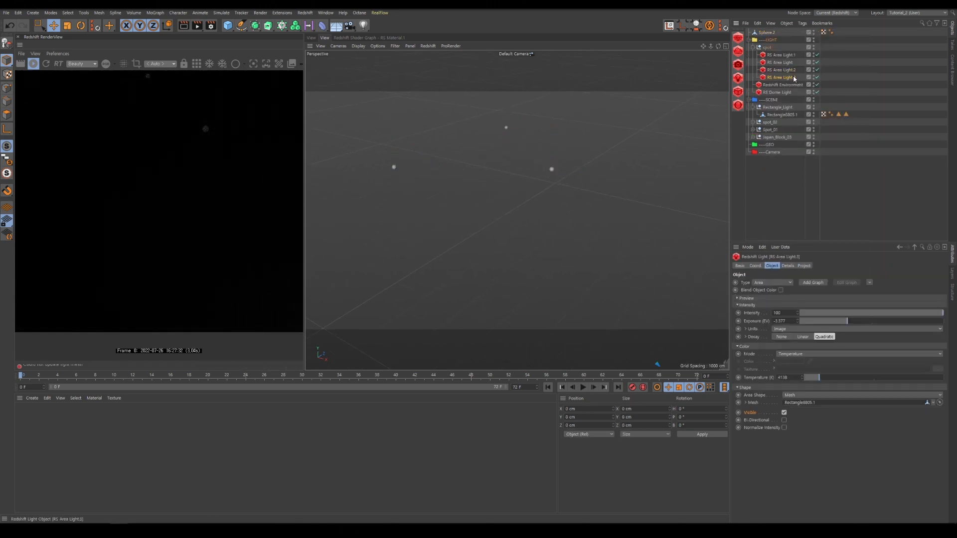
{"action": "left_click_drag", "start_coordinate": [769, 35], "coordinate": [852, 268]}
{"action": "left_click_drag", "start_coordinate": [817, 398], "coordinate": [817, 402]}
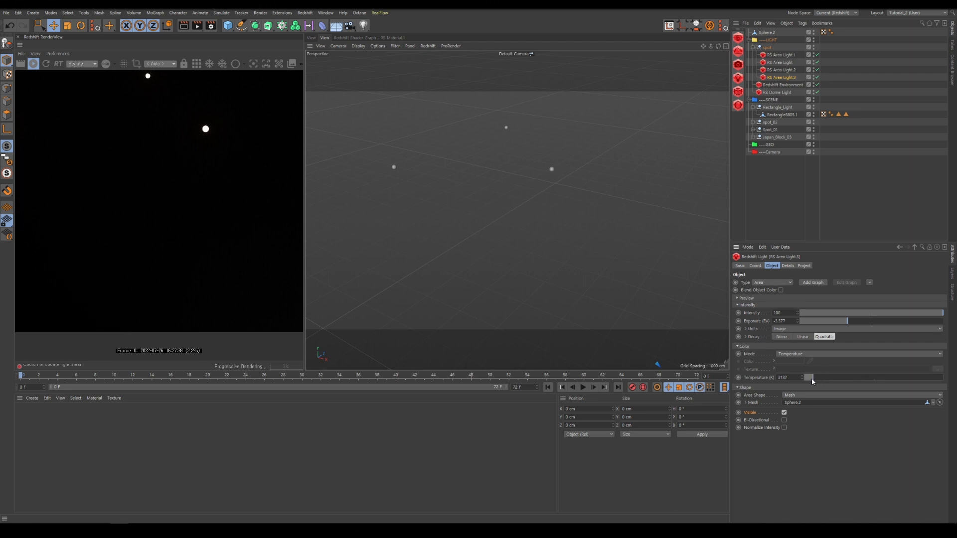
Step: Lower the sphere light's color temperature to 1667 K and raise its volume contribution to 0.684
{"action": "left_click_drag", "start_coordinate": [812, 381], "coordinate": [806, 378]}
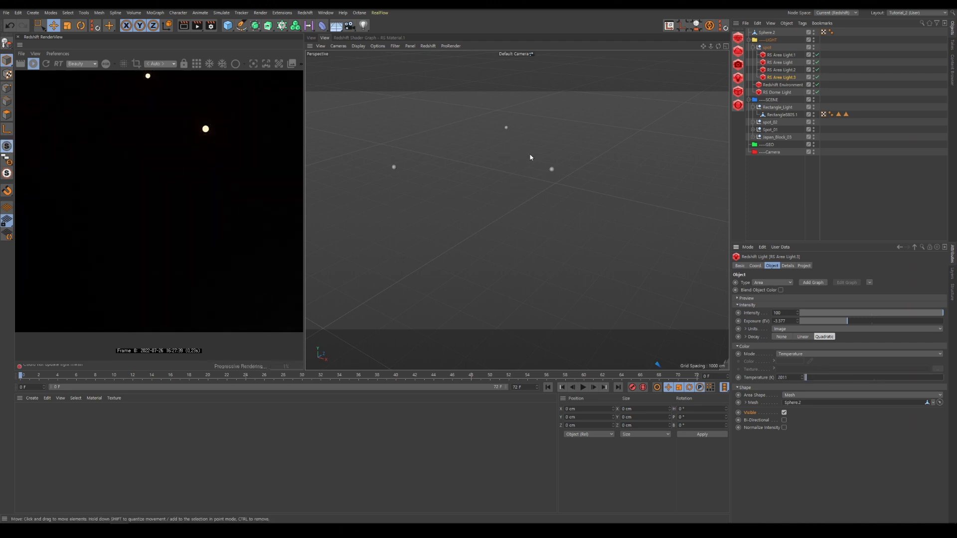
{"action": "left_click", "coordinate": [788, 266]}
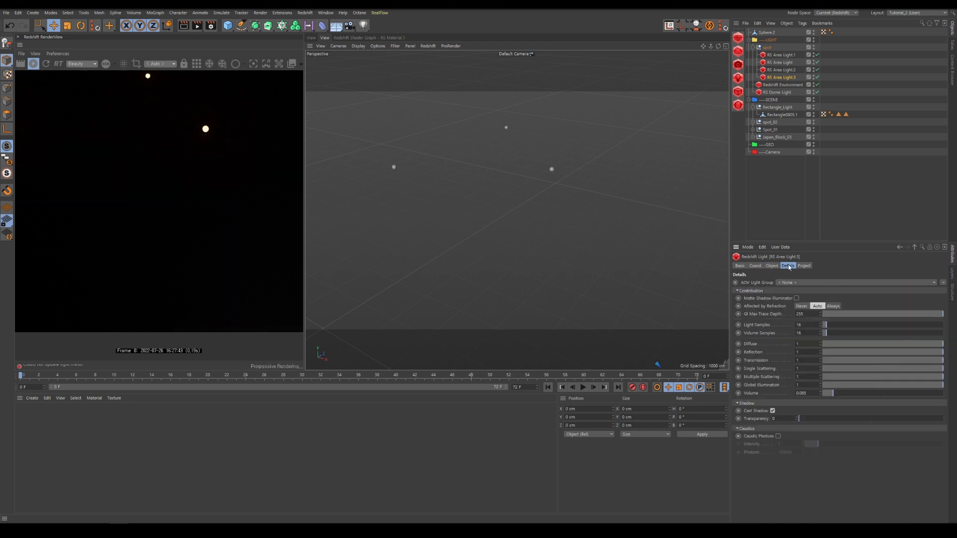
{"action": "left_click_drag", "start_coordinate": [876, 396], "coordinate": [895, 395]}
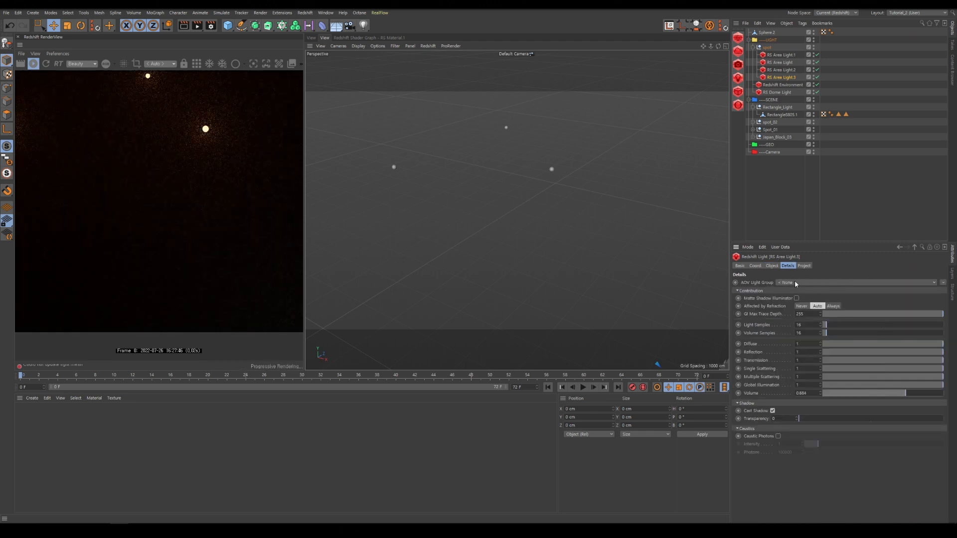
{"action": "left_click", "coordinate": [771, 266]}
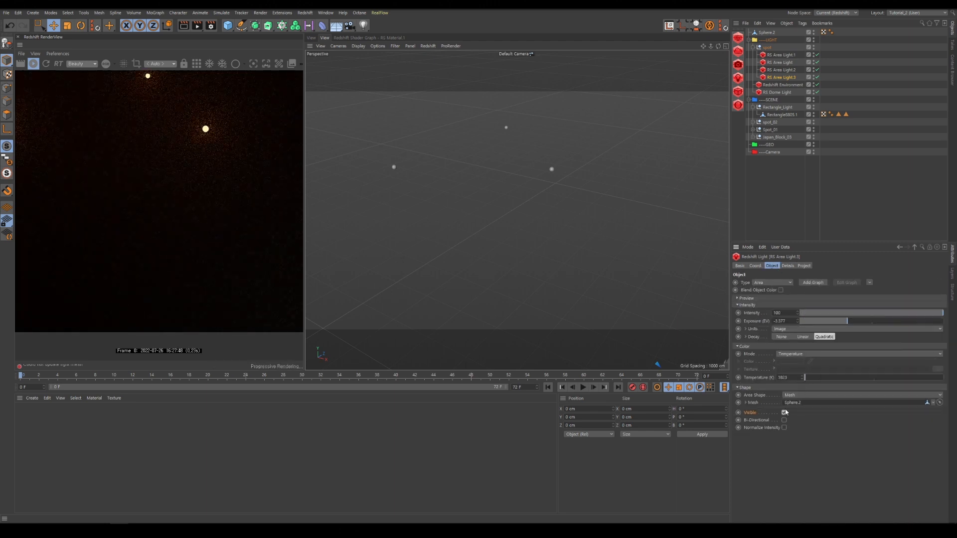
{"action": "left_click_drag", "start_coordinate": [806, 378], "coordinate": [793, 379]}
{"action": "right_click_drag", "start_coordinate": [534, 207], "coordinate": [437, 235], "text": "alt"}
{"action": "left_click_drag", "start_coordinate": [513, 214], "coordinate": [519, 151], "text": "alt"}
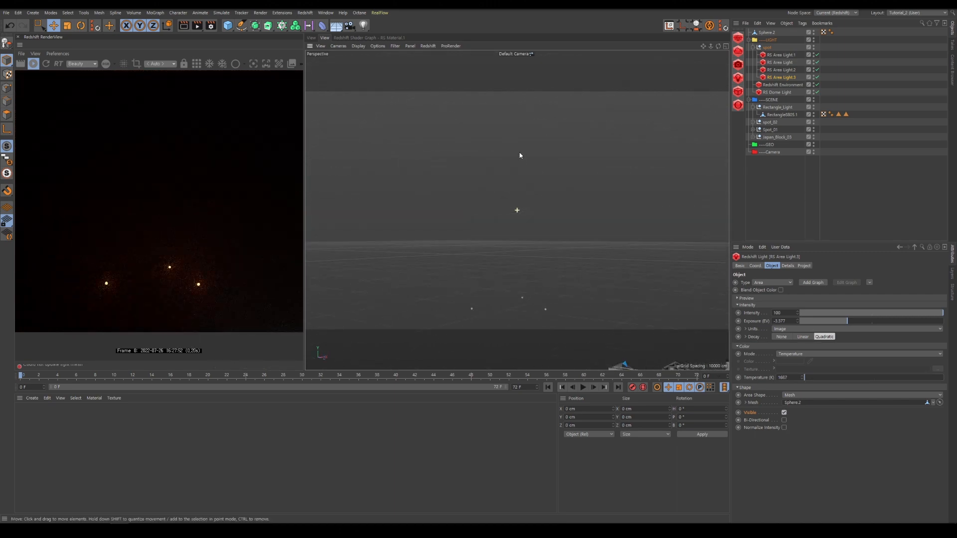
{"action": "middle_click_drag", "start_coordinate": [544, 256], "coordinate": [559, 94], "text": "alt"}
{"action": "right_click_drag", "start_coordinate": [558, 94], "coordinate": [573, 209], "text": "alt"}
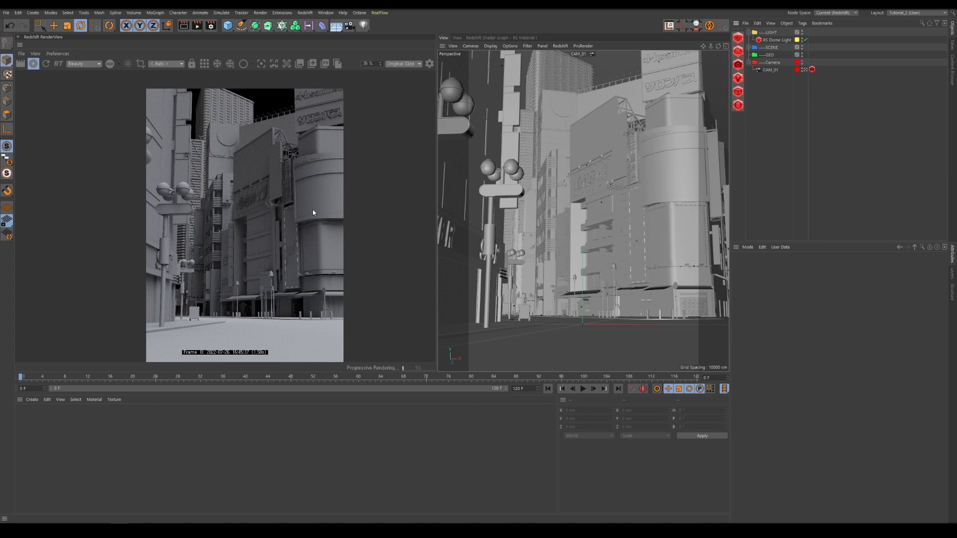
Step: Change CAM_01's Redshift camera type to Fisheye with a 93.4° FOV and horizontal and vertical scales of 1.8
{"action": "left_click", "coordinate": [811, 69]}
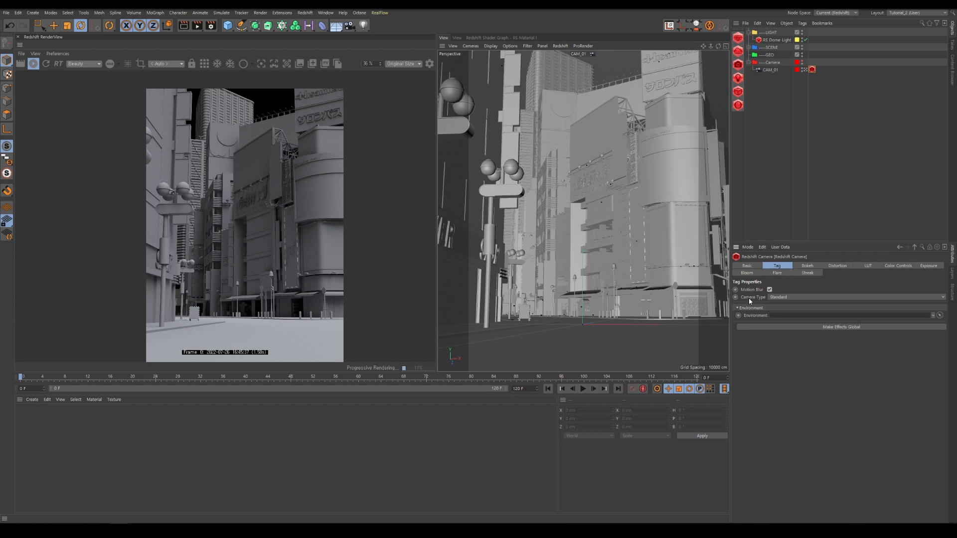
{"action": "left_click", "coordinate": [781, 298]}
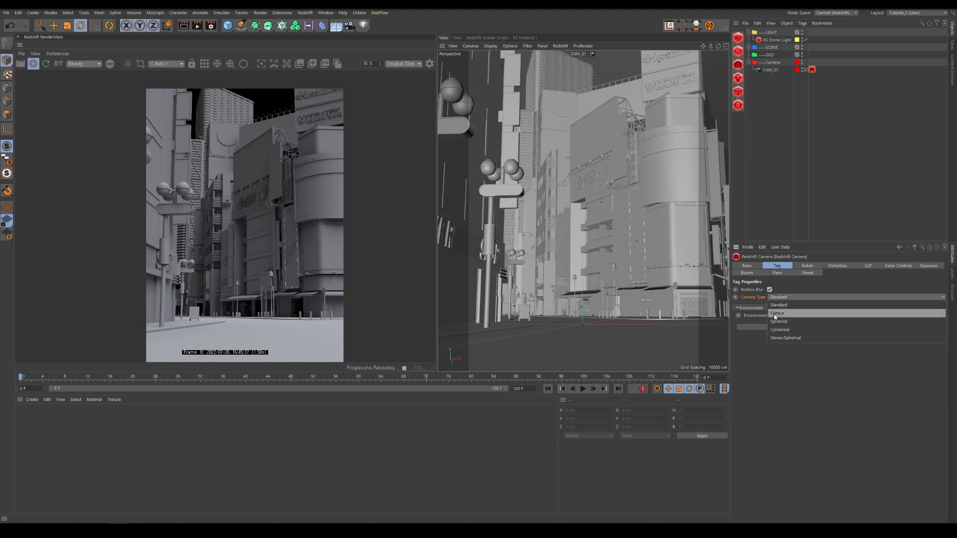
{"action": "left_click", "coordinate": [786, 314]}
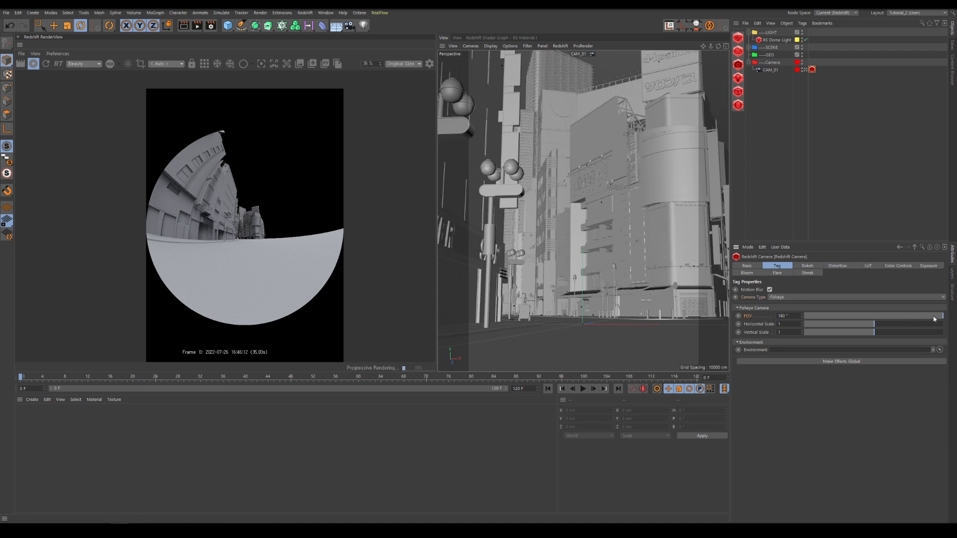
{"action": "left_click_drag", "start_coordinate": [934, 319], "coordinate": [883, 317]}
{"action": "mouse_move", "coordinate": [879, 317]}
{"action": "left_mouse_down"}
{"action": "mouse_move", "coordinate": [856, 316]}
{"action": "mouse_move", "coordinate": [875, 317]}
{"action": "left_mouse_up"}
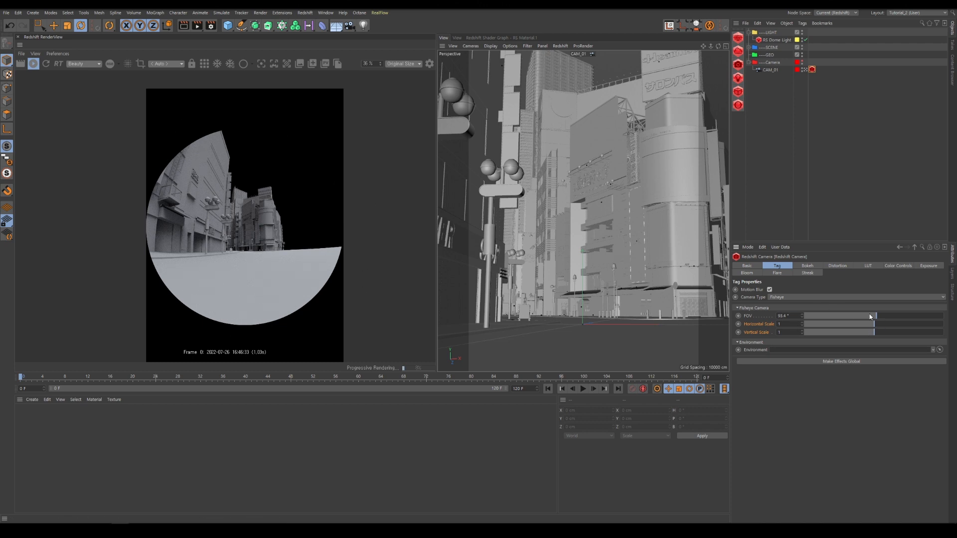
{"action": "left_click_drag", "start_coordinate": [874, 323], "coordinate": [938, 321]}
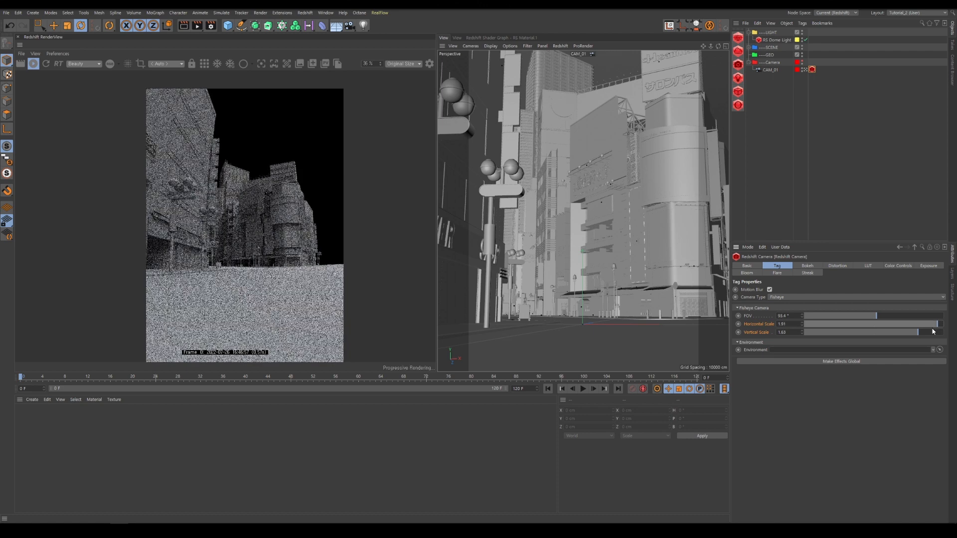
Step: Duplicate the camera, naming the Standard version CAM_01 and the fisheye version CAM_fisheye, and look through CAM_fisheye
{"action": "left_click", "coordinate": [766, 75]}
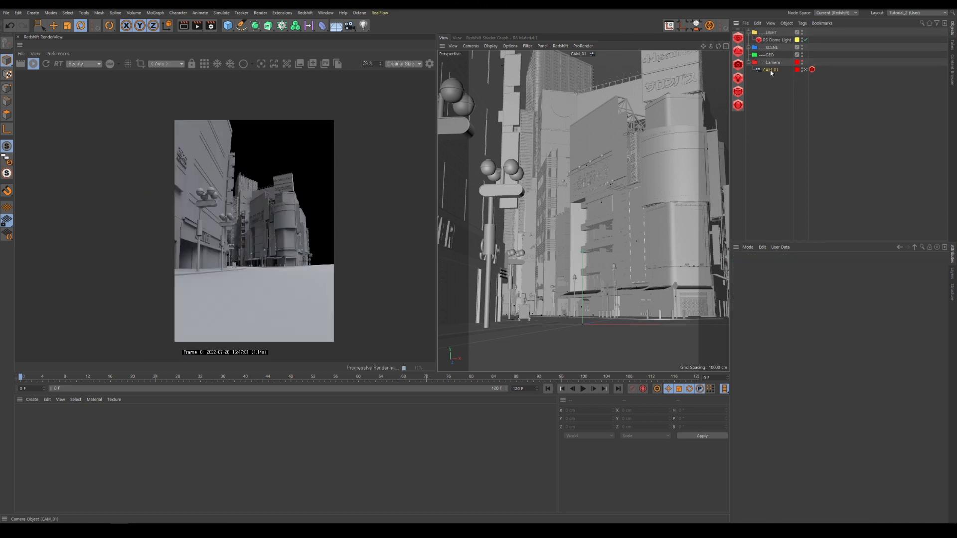
{"action": "left_click_drag", "start_coordinate": [770, 72], "coordinate": [781, 75], "text": "ctrl"}
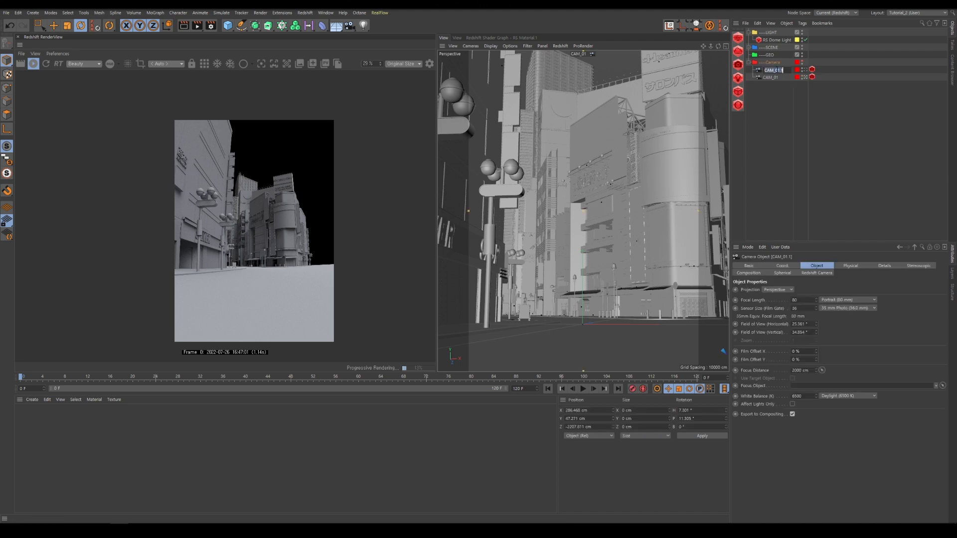
{"action": "left_click", "coordinate": [810, 71]}
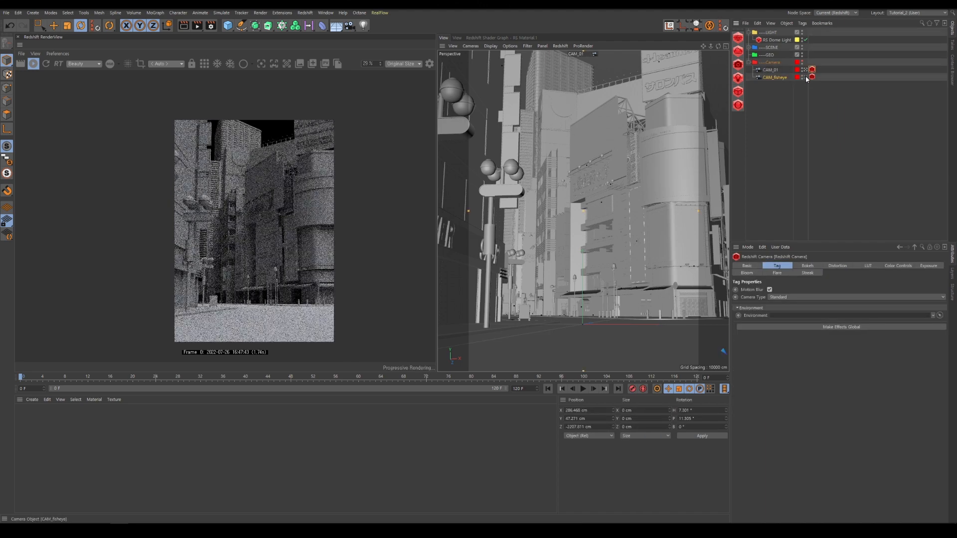
{"action": "left_click", "coordinate": [806, 77]}
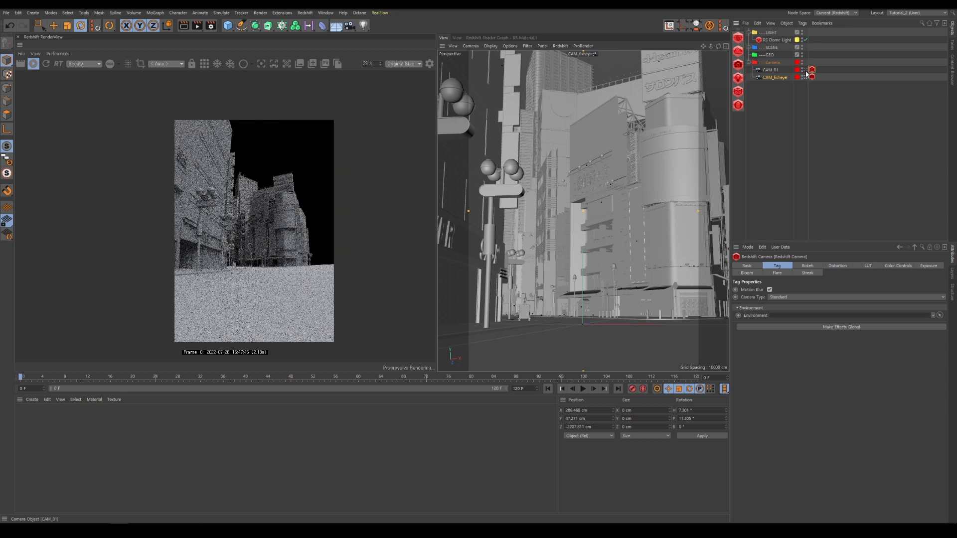
{"action": "left_click", "coordinate": [811, 76]}
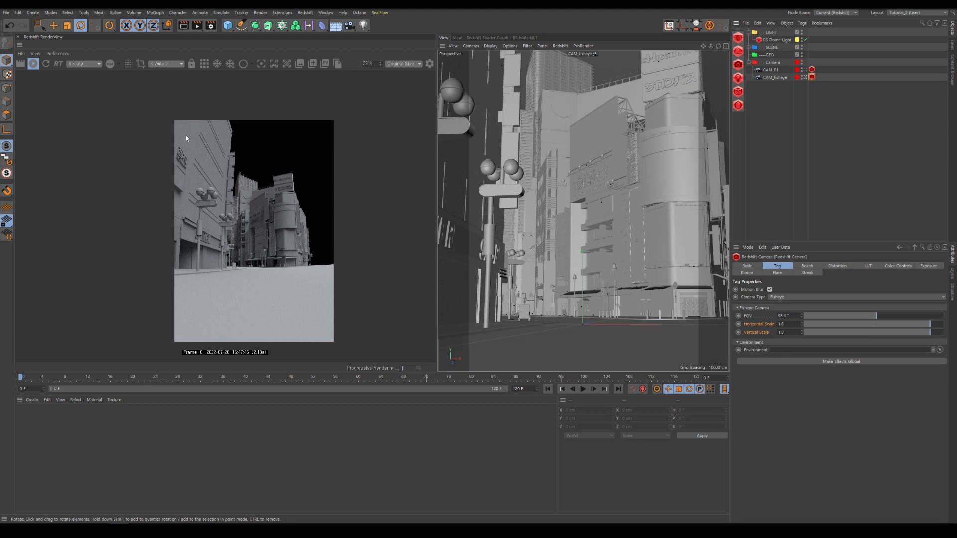
{"action": "scroll", "coordinate": [186, 139], "scroll_direction": "up", "scroll_amount": 2}
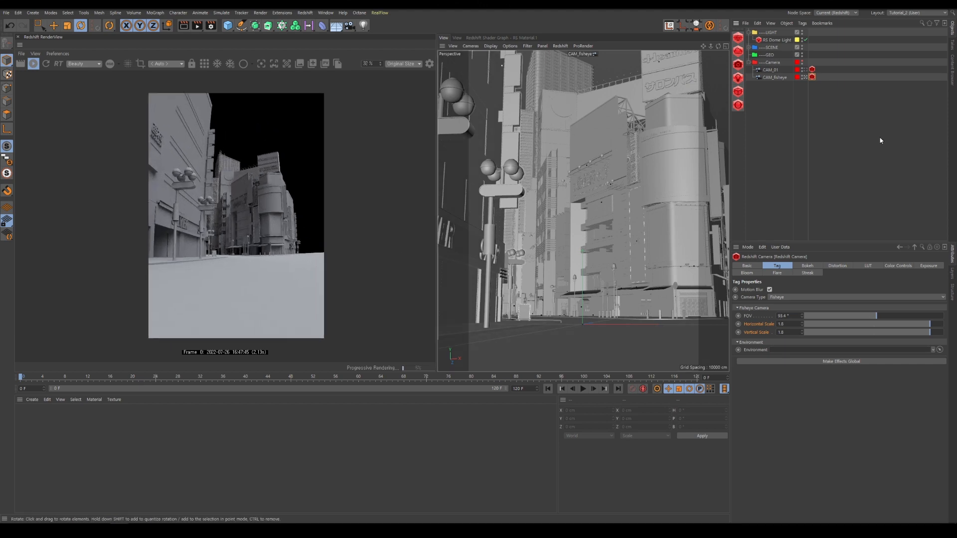
Step: Try changing the focal length of CAM_fisheye and undo the change
{"action": "left_click", "coordinate": [781, 78]}
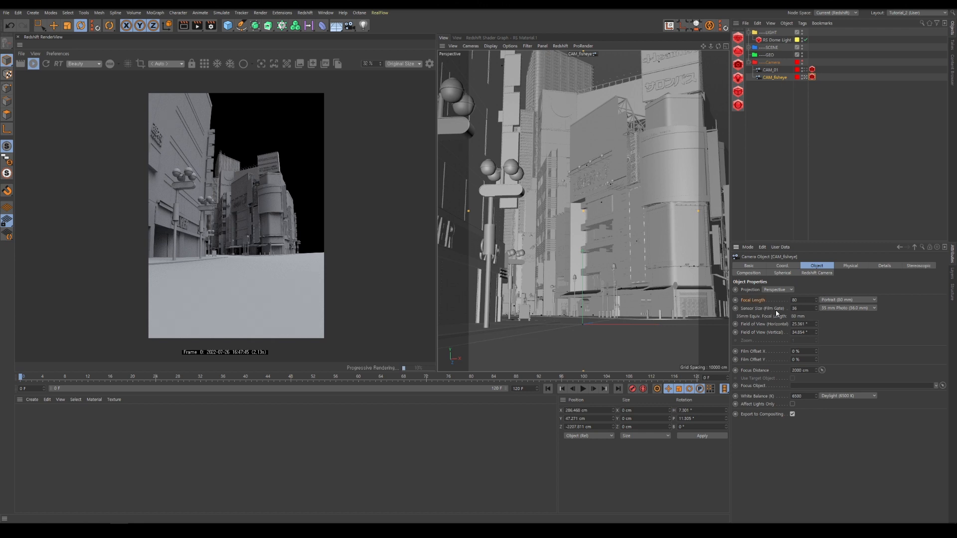
{"action": "left_click_drag", "start_coordinate": [815, 301], "coordinate": [819, 278]}
{"action": "key", "text": "ctrl+z"}
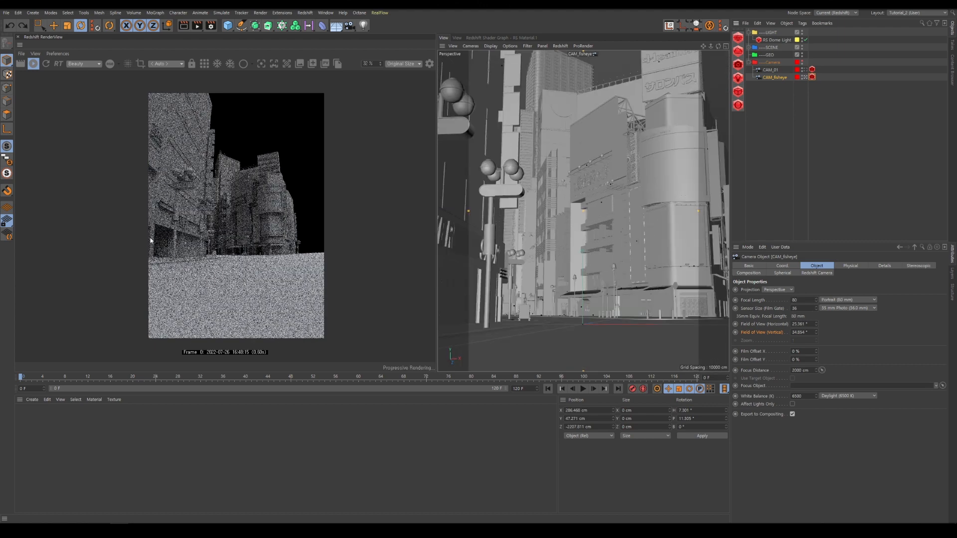
{"action": "left_click", "coordinate": [802, 149]}
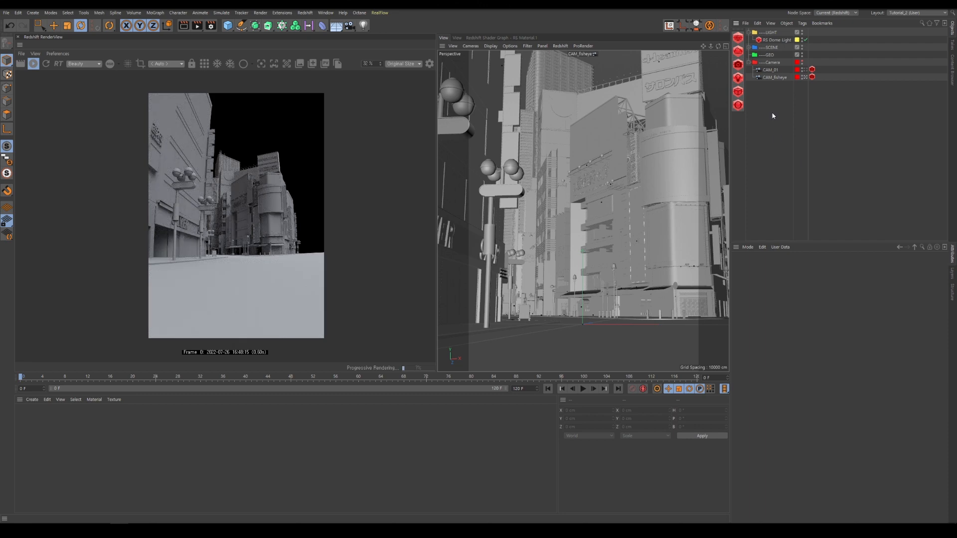